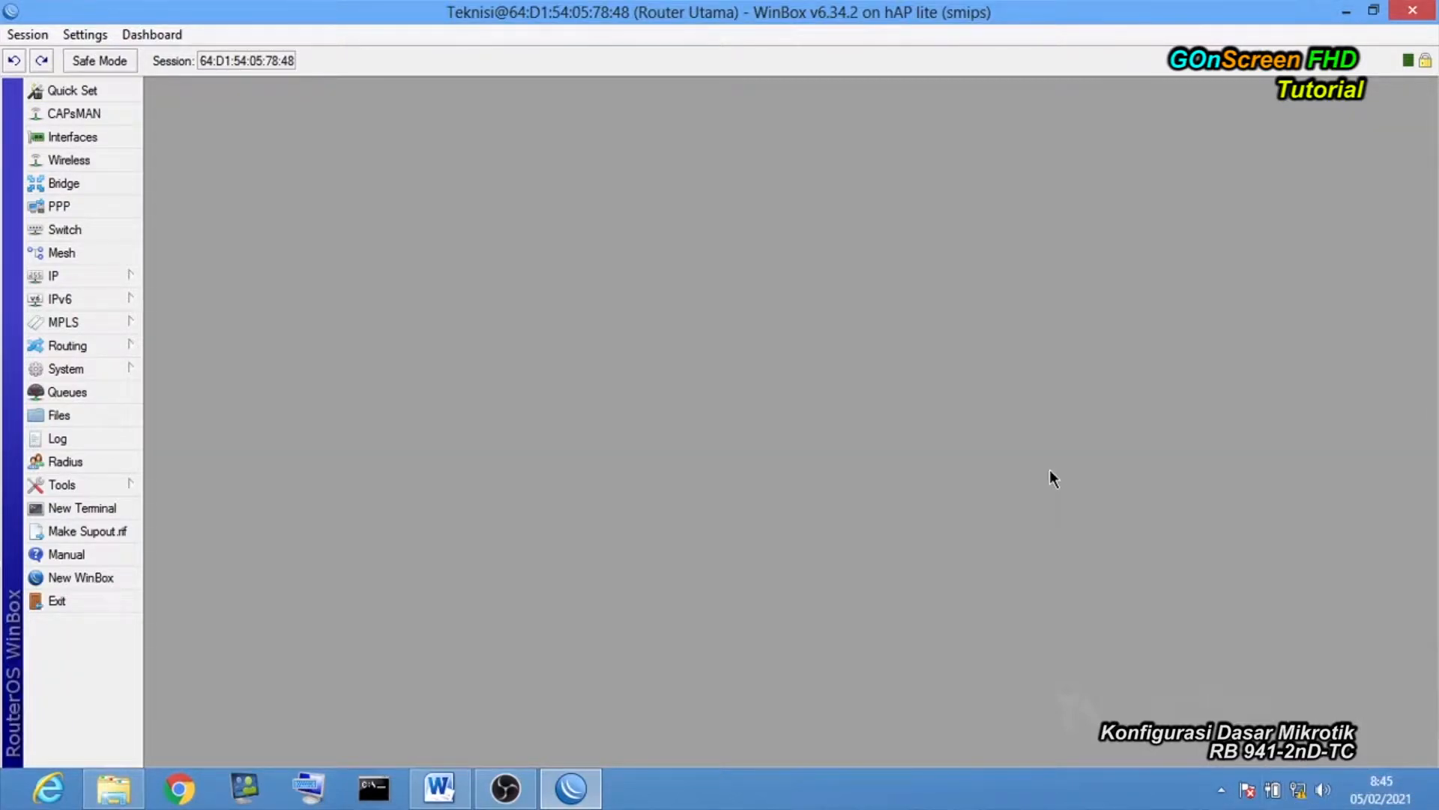
# Close the router session, relaunch WinBox, and retry connecting; it fails with a could-not-connect error.
pyautogui.click(1413, 14)
pyautogui.rightClick(565, 316)
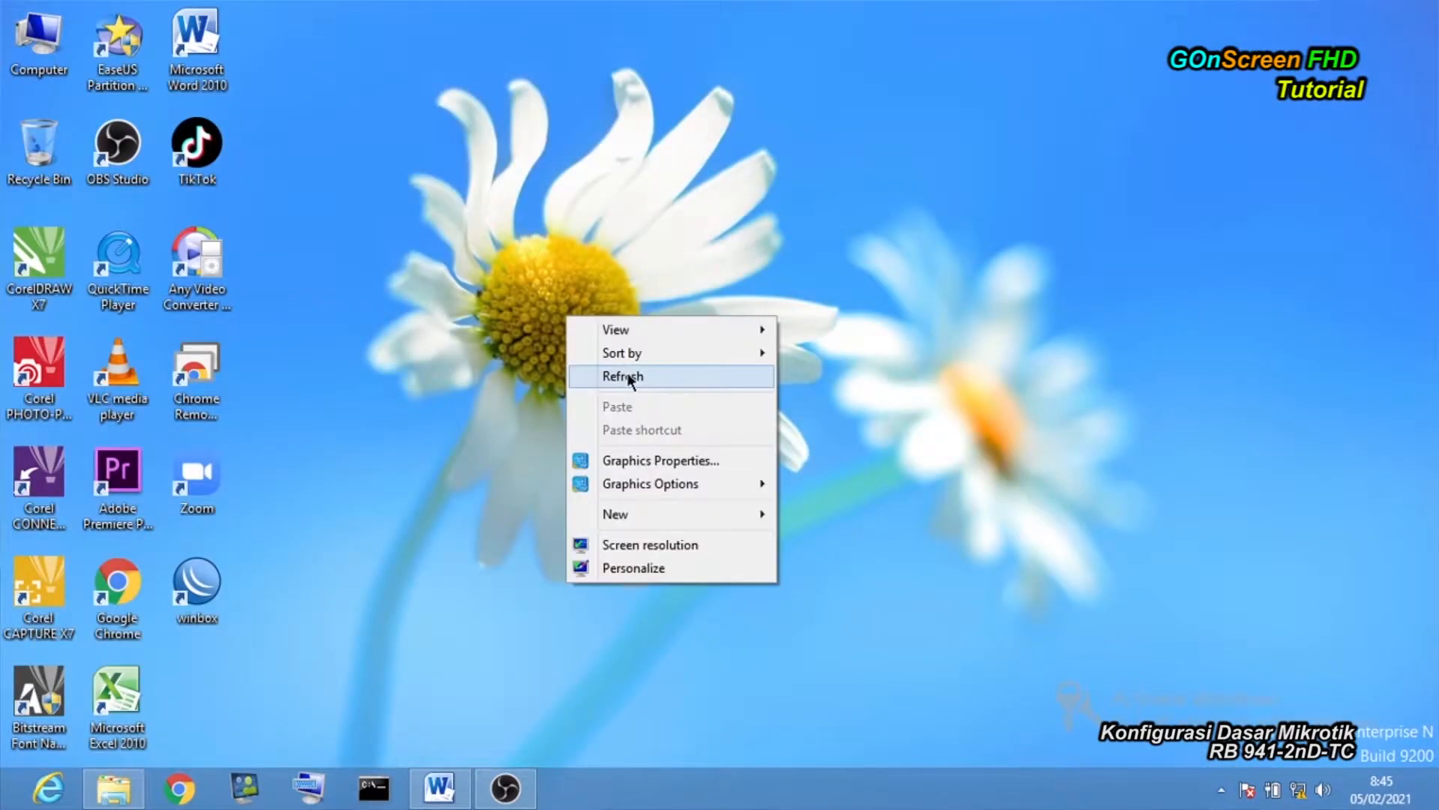
pyautogui.click(610, 375)
pyautogui.doubleClick(207, 590)
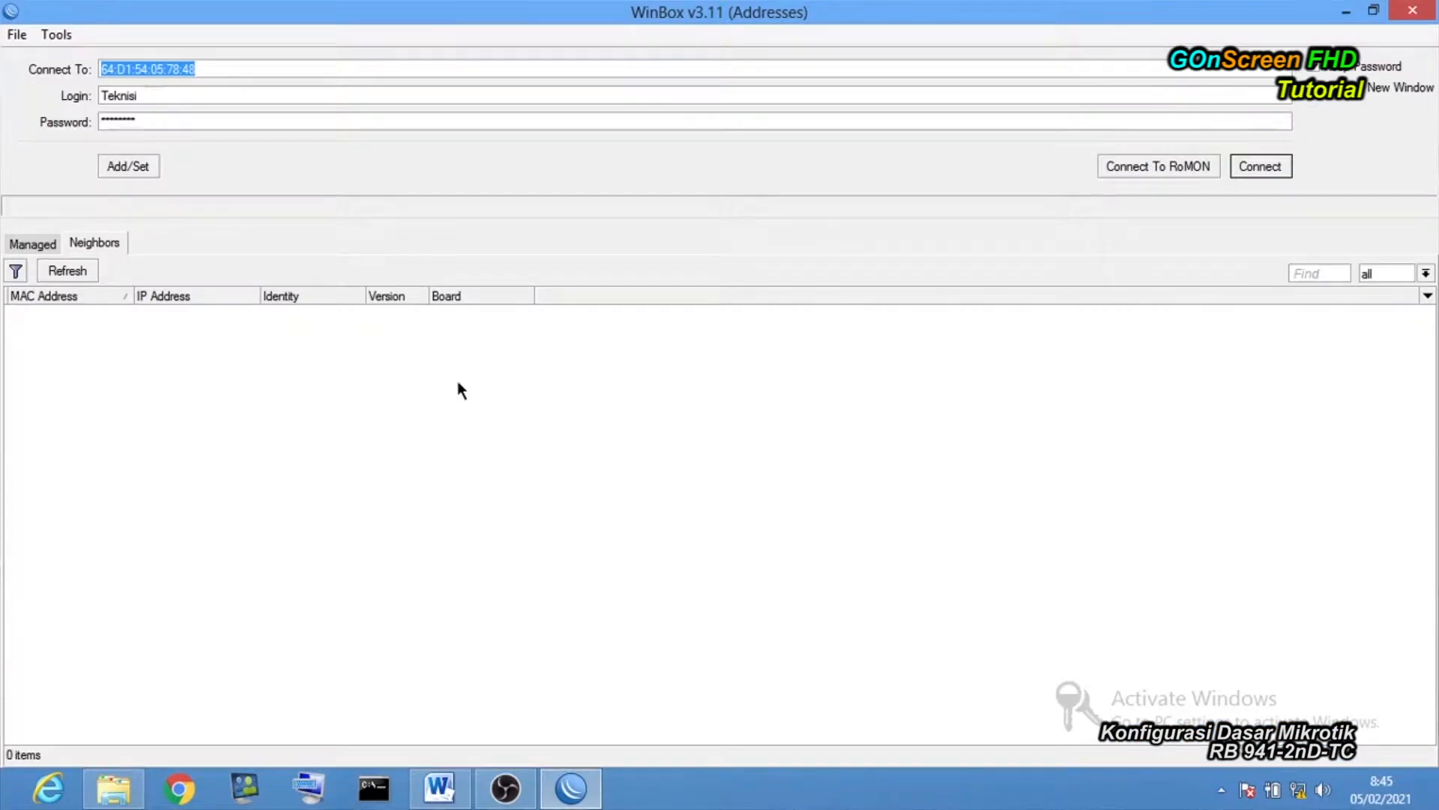
pyautogui.click(177, 98)
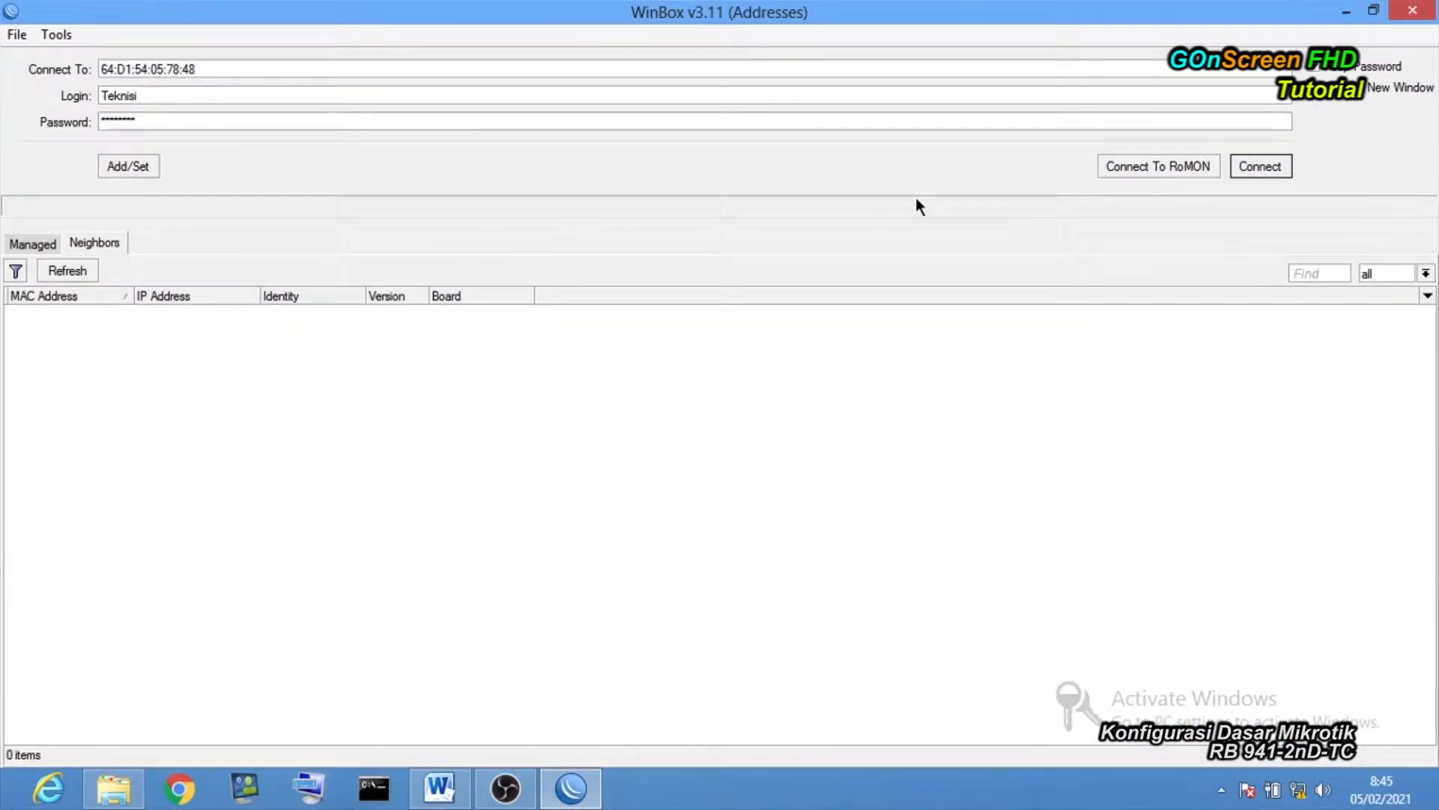
pyautogui.click(1258, 166)
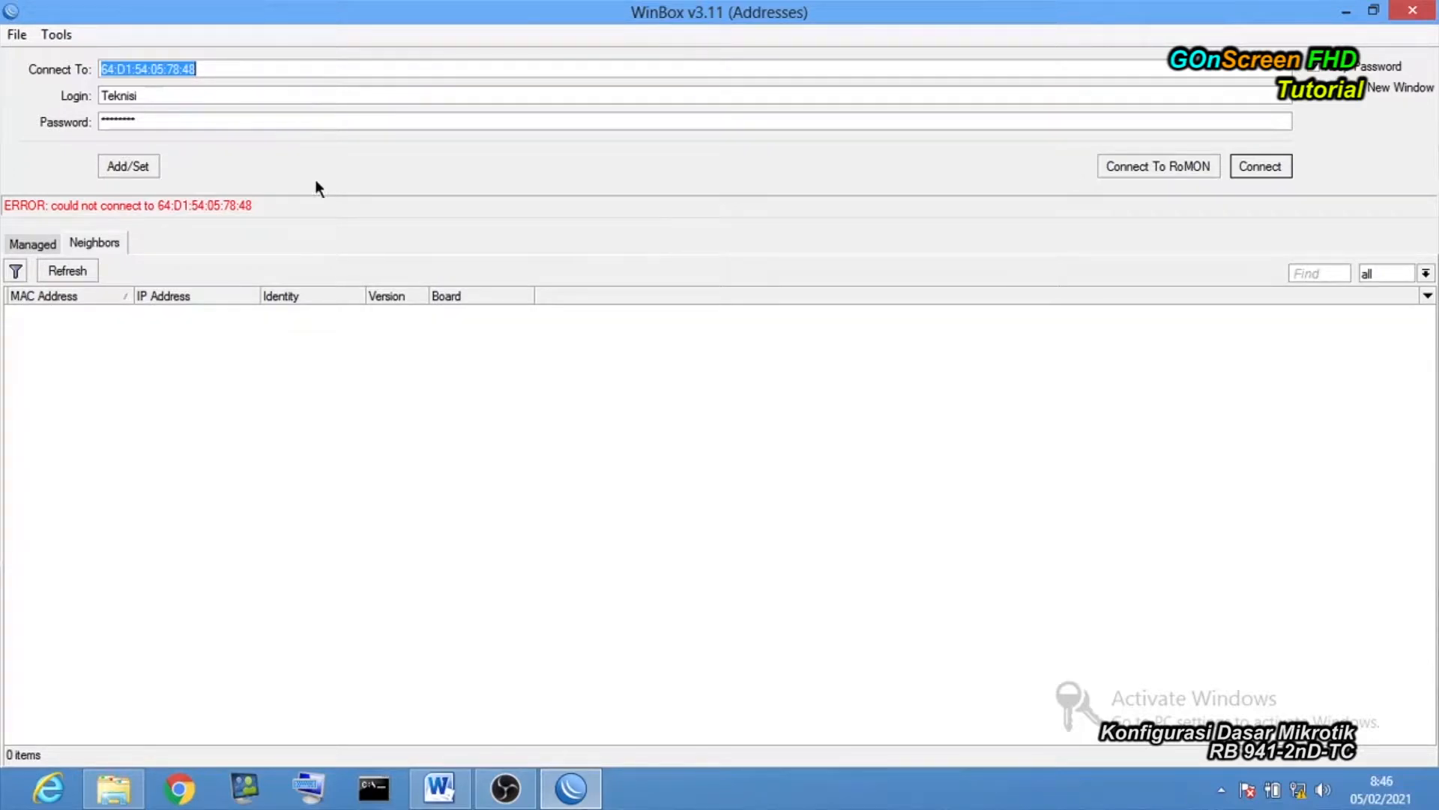
# Set the login to admin with a blank password and refresh Neighbors to list 192.168.88.1.
pyautogui.press('Tab')
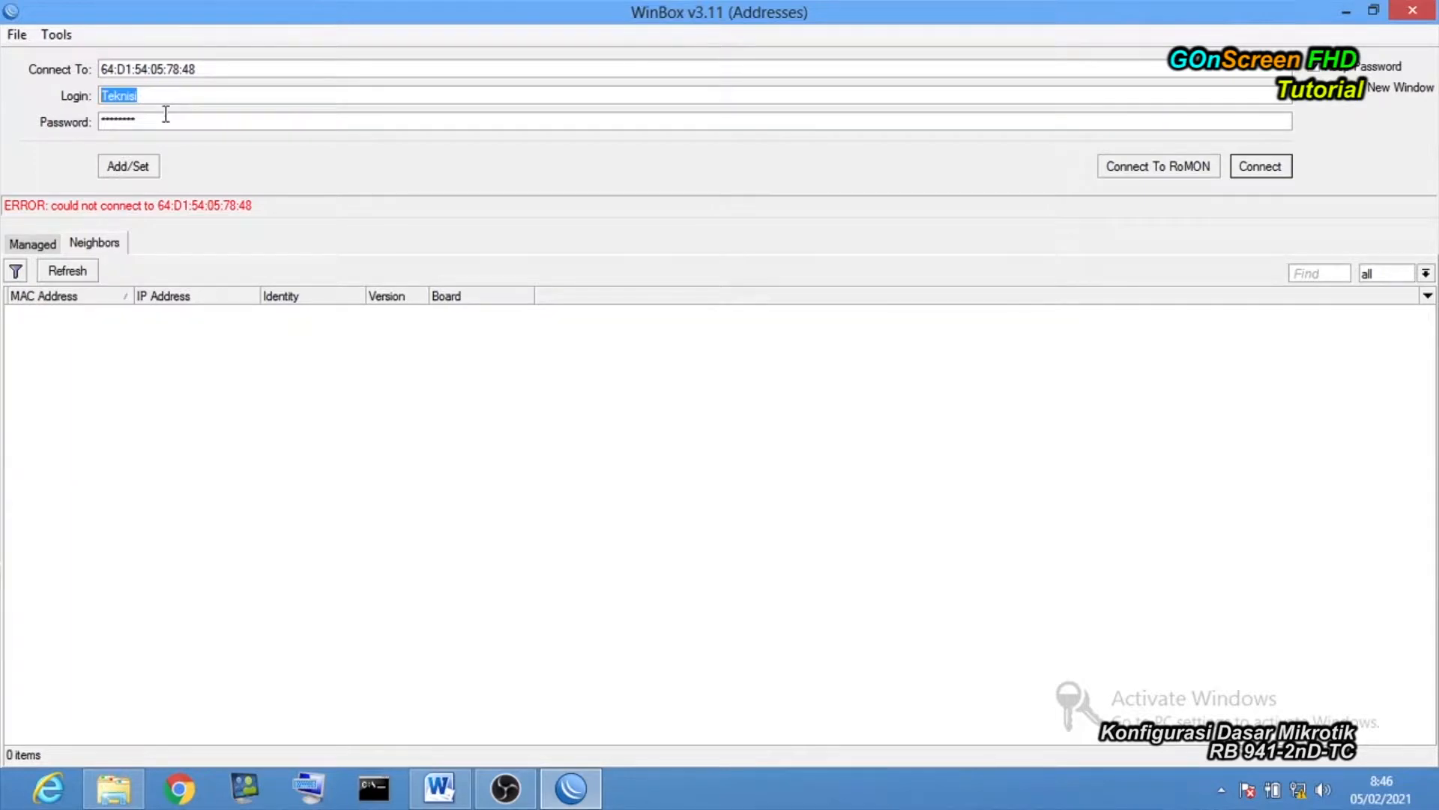
pyautogui.write('am')
pyautogui.press('BackSpace')
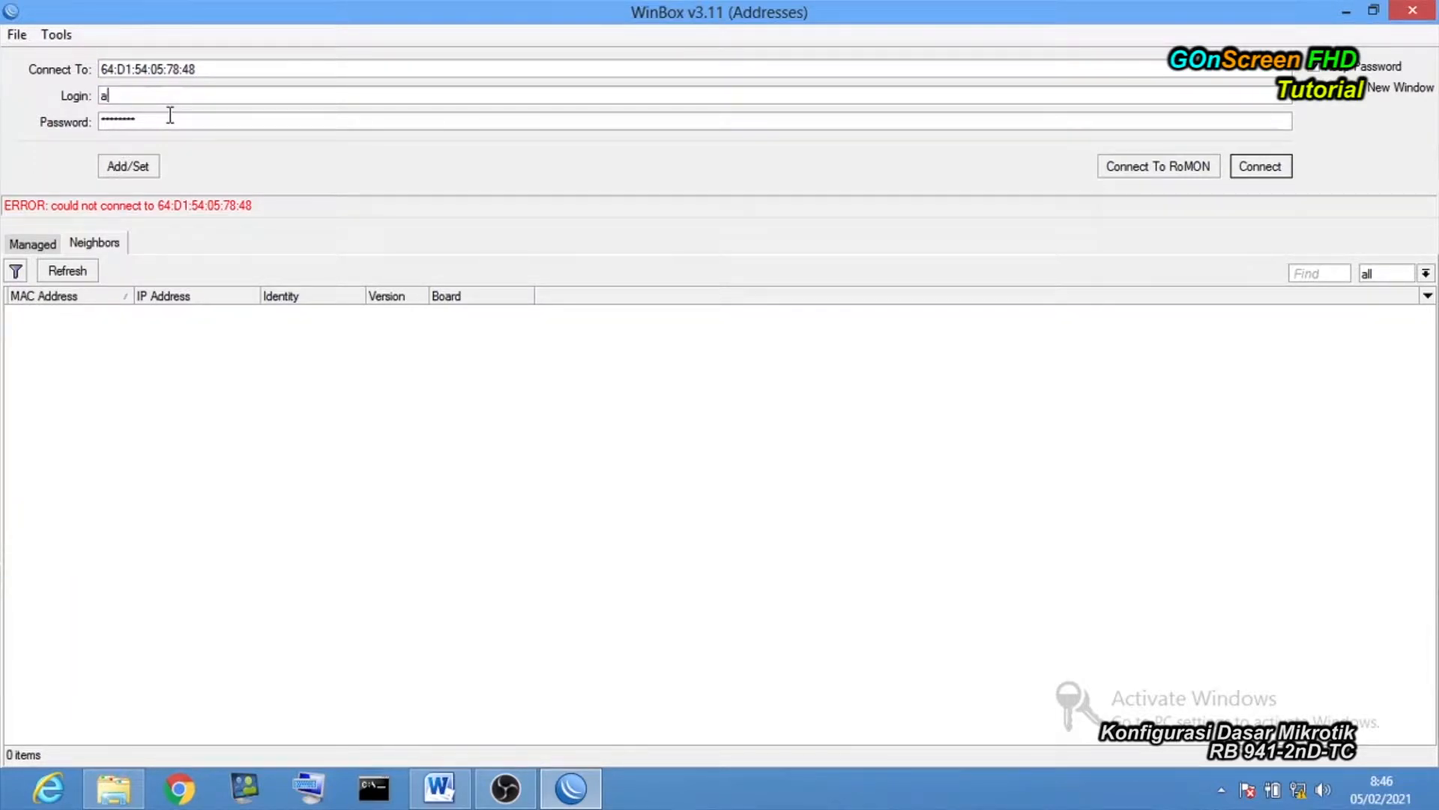
pyautogui.write('dmin')
pyautogui.doubleClick(170, 123)
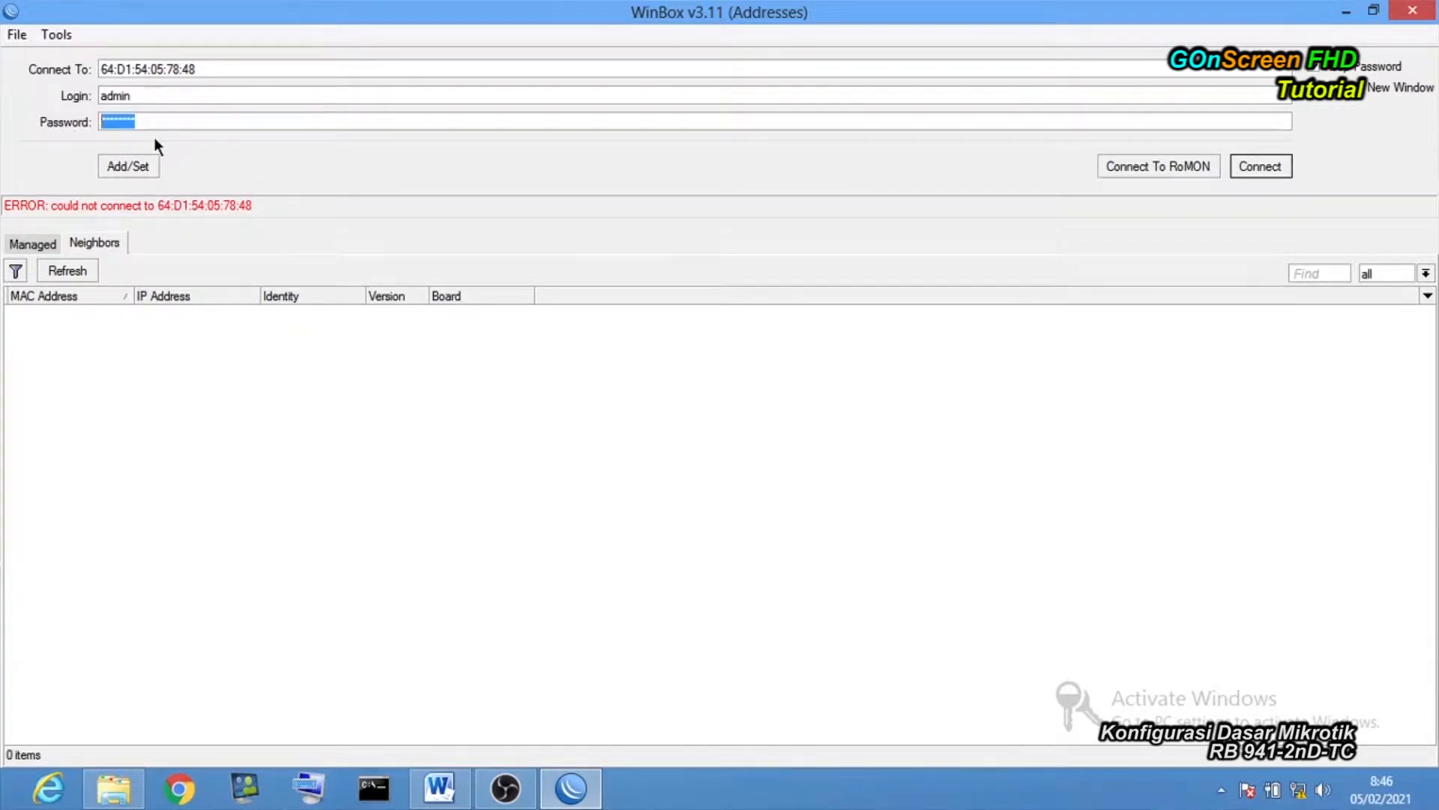
pyautogui.press('BackSpace')
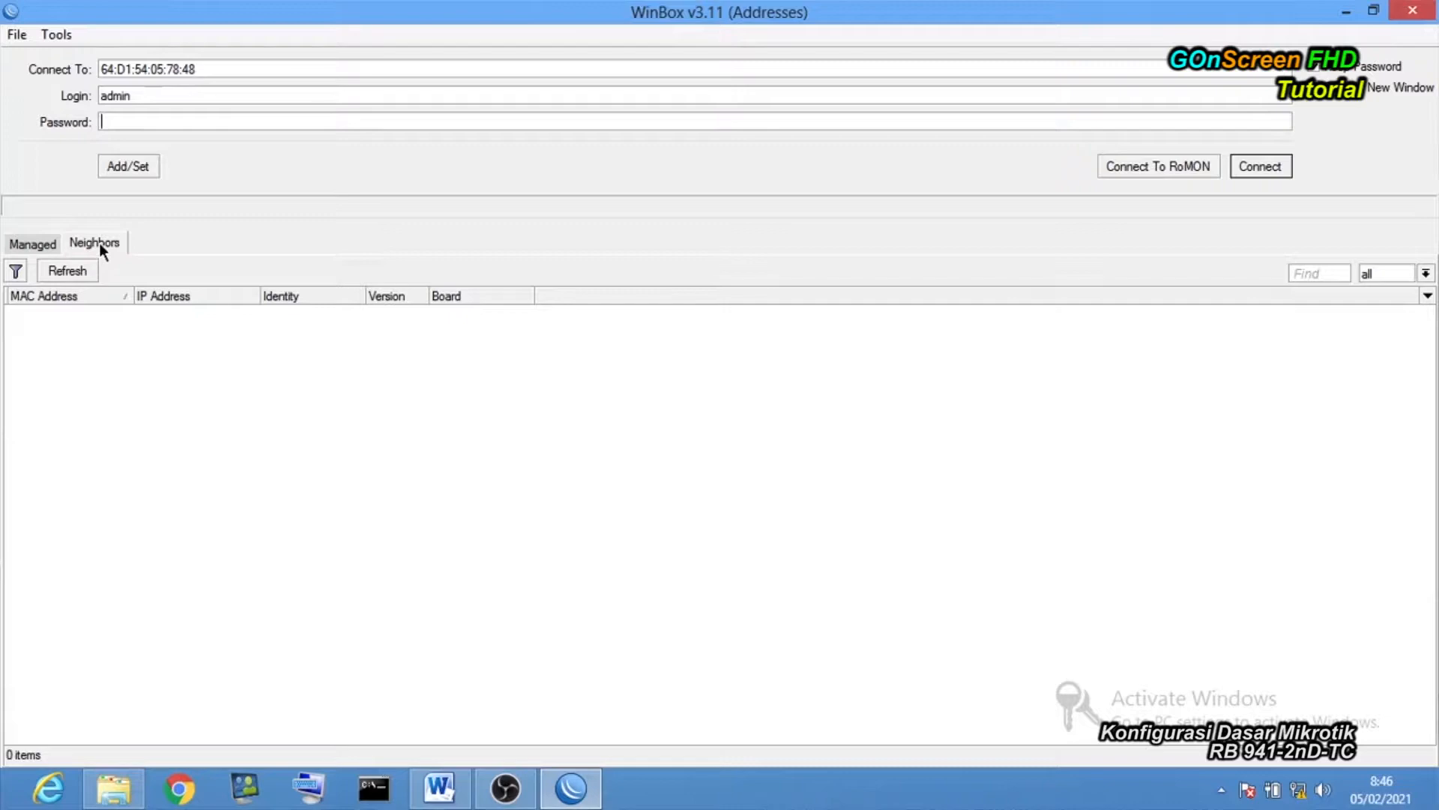
pyautogui.click(76, 272)
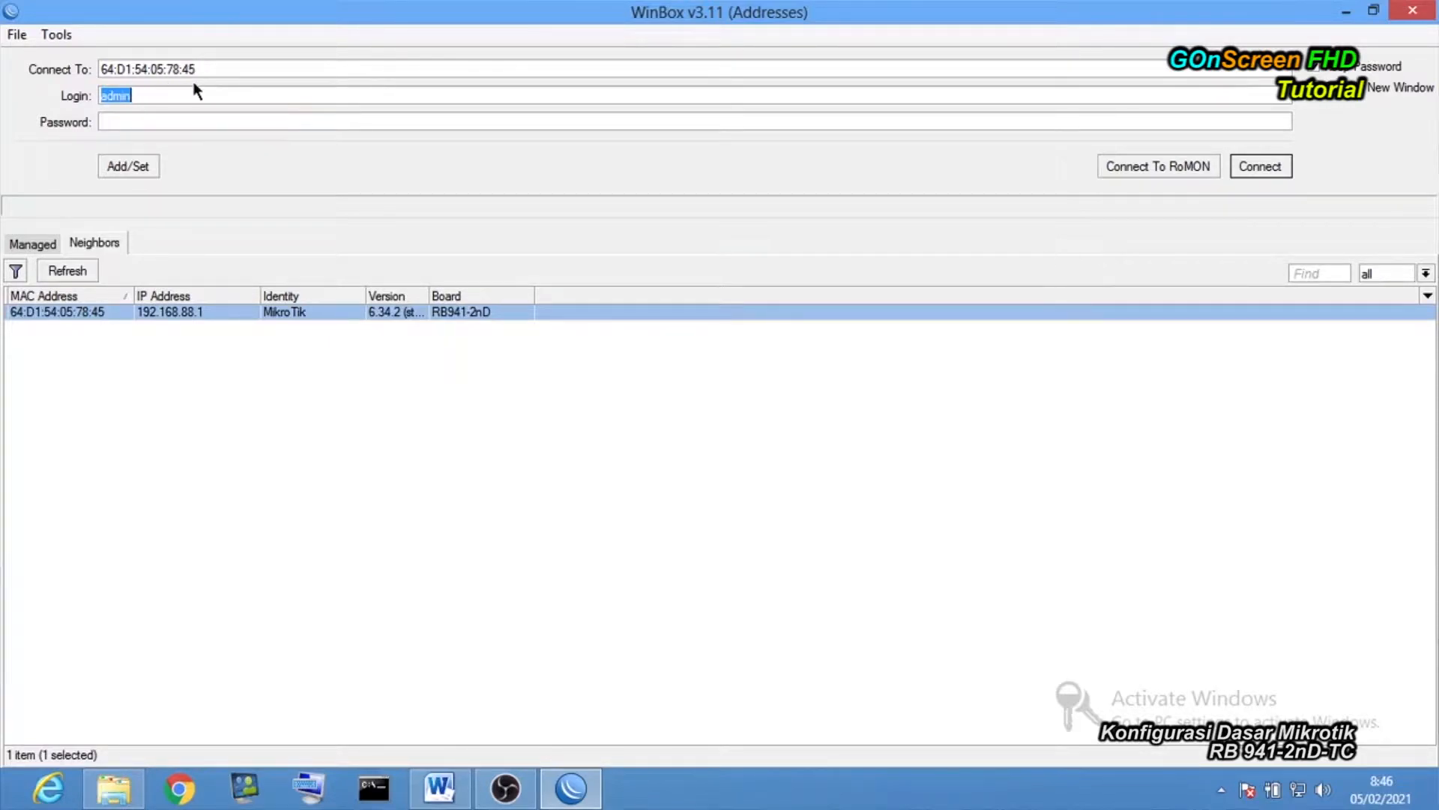
pyautogui.click(156, 120)
# Log in as admin and choose Remove Configuration in the RouterOS Default Configuration dialog.
pyautogui.click(1270, 171)
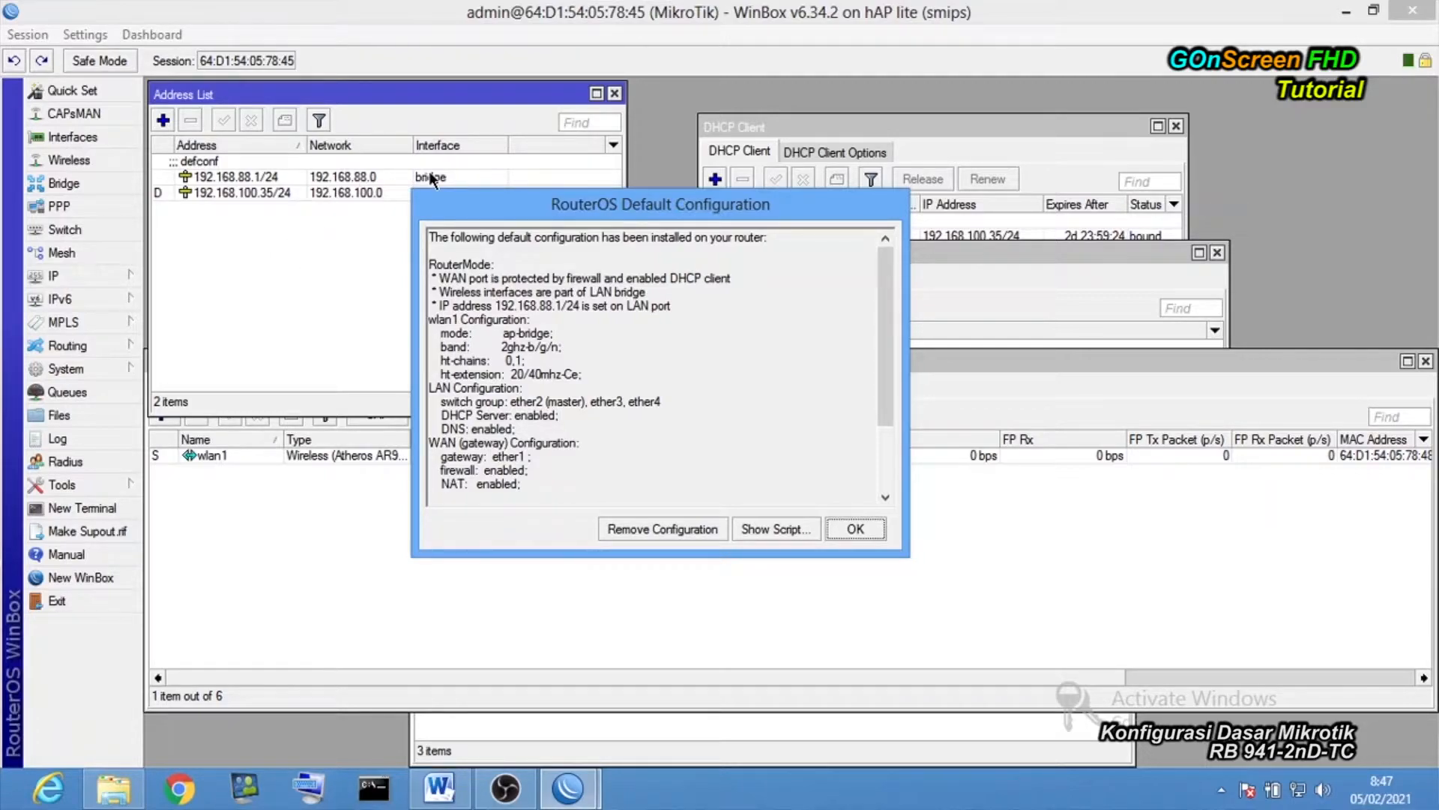
pyautogui.click(698, 529)
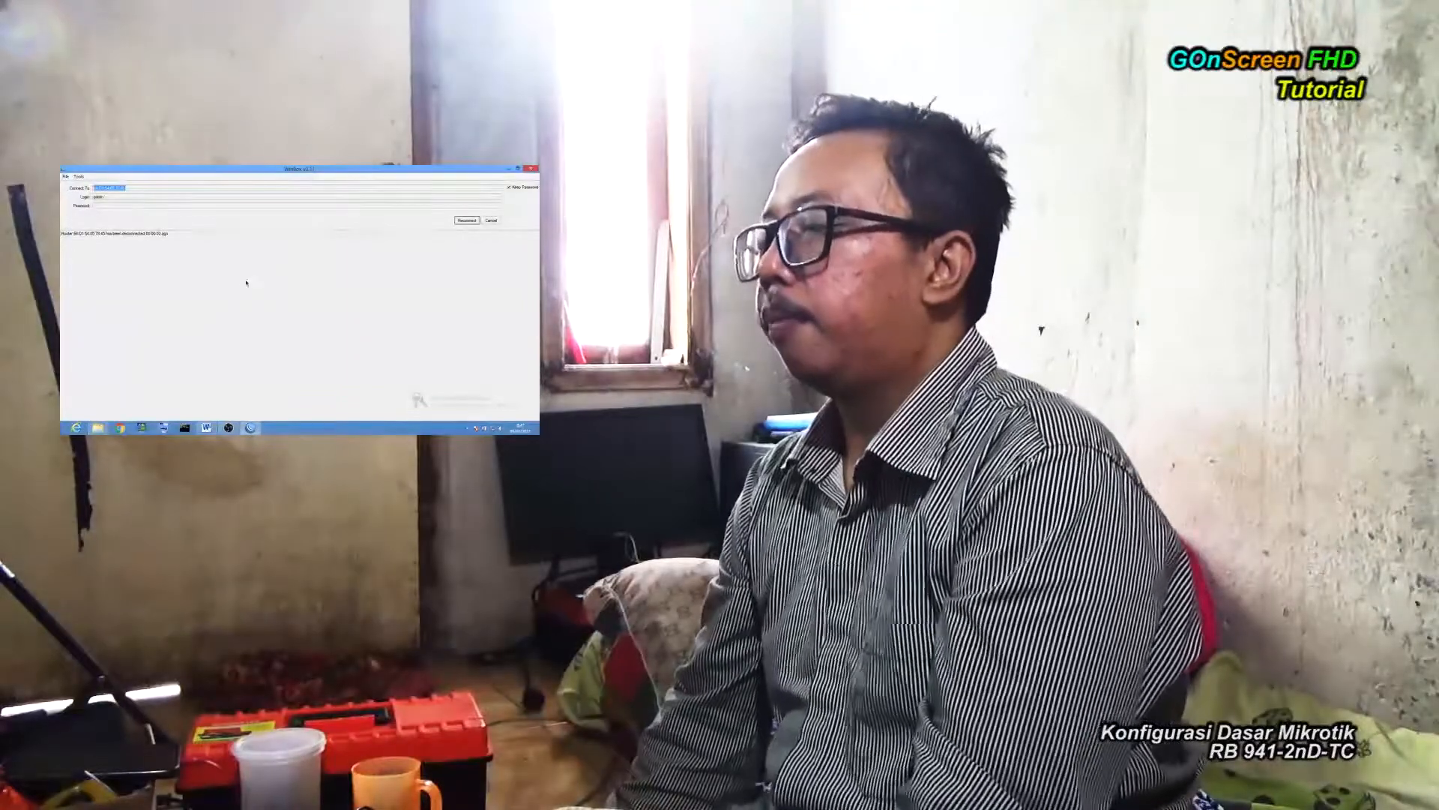
# Reconnect, then close the Address List, Wireless Tables, DHCP, Route List, Firewall and Terminal windows.
pyautogui.click(467, 220)
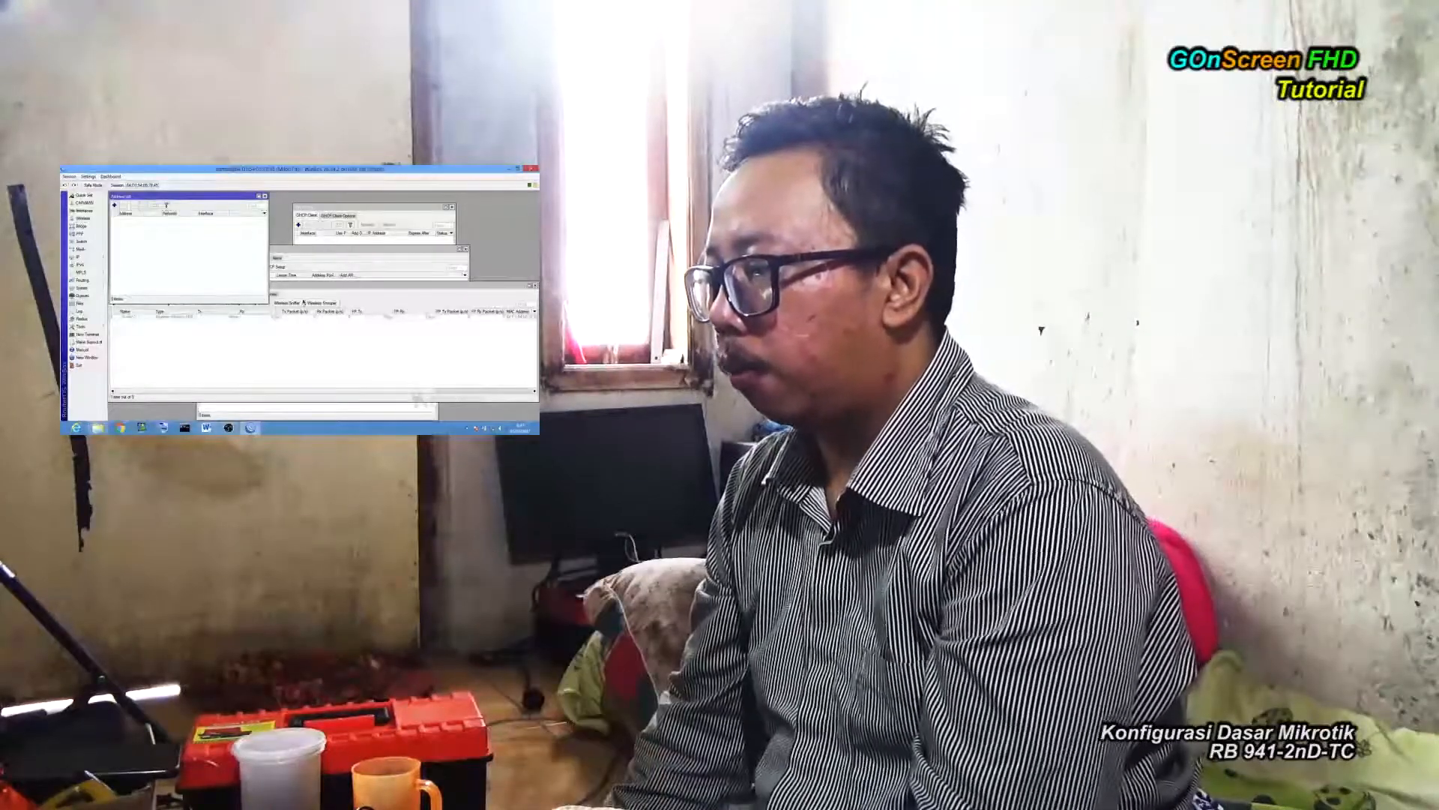
pyautogui.moveTo(318, 287); pyautogui.dragTo(315, 317)
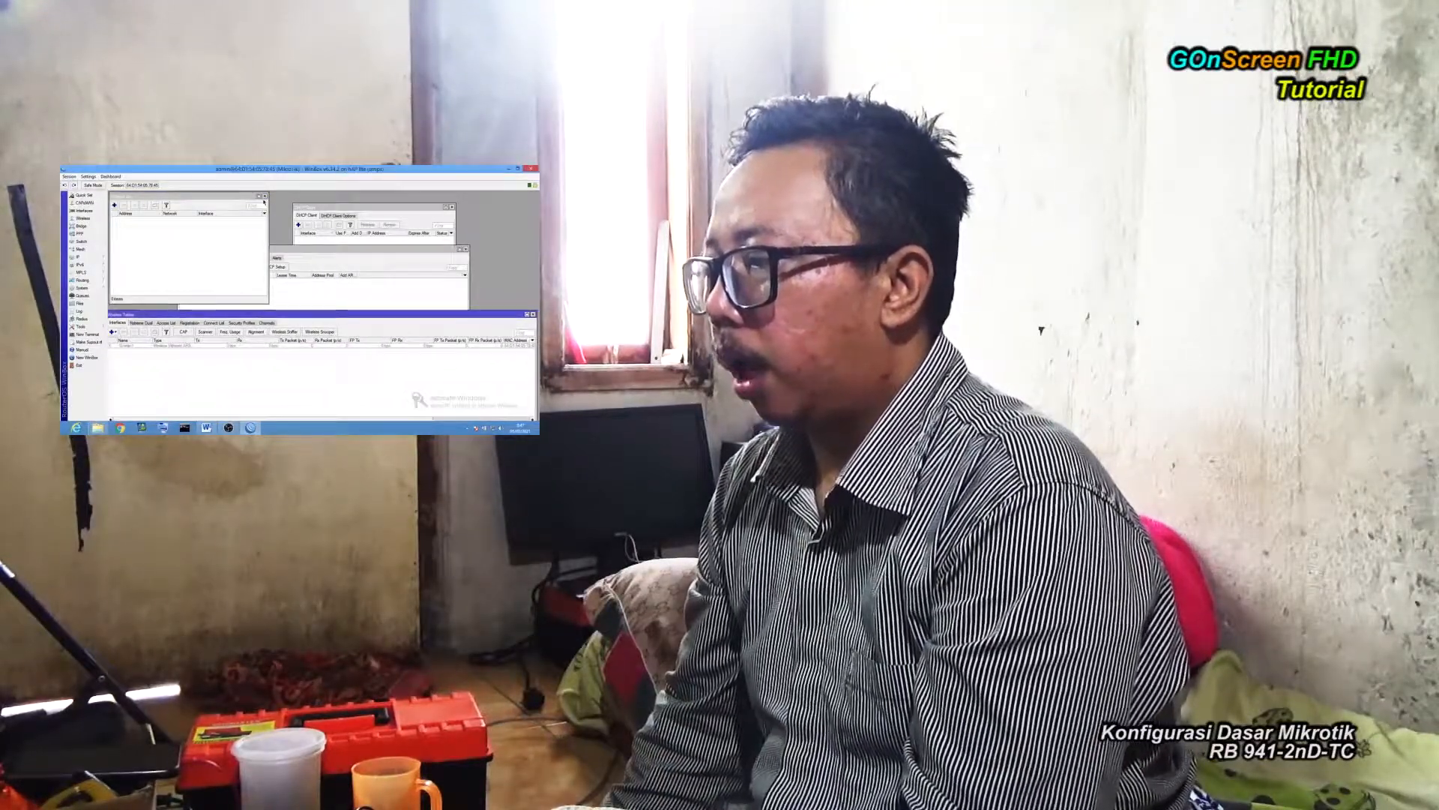
pyautogui.click(264, 197)
pyautogui.click(533, 314)
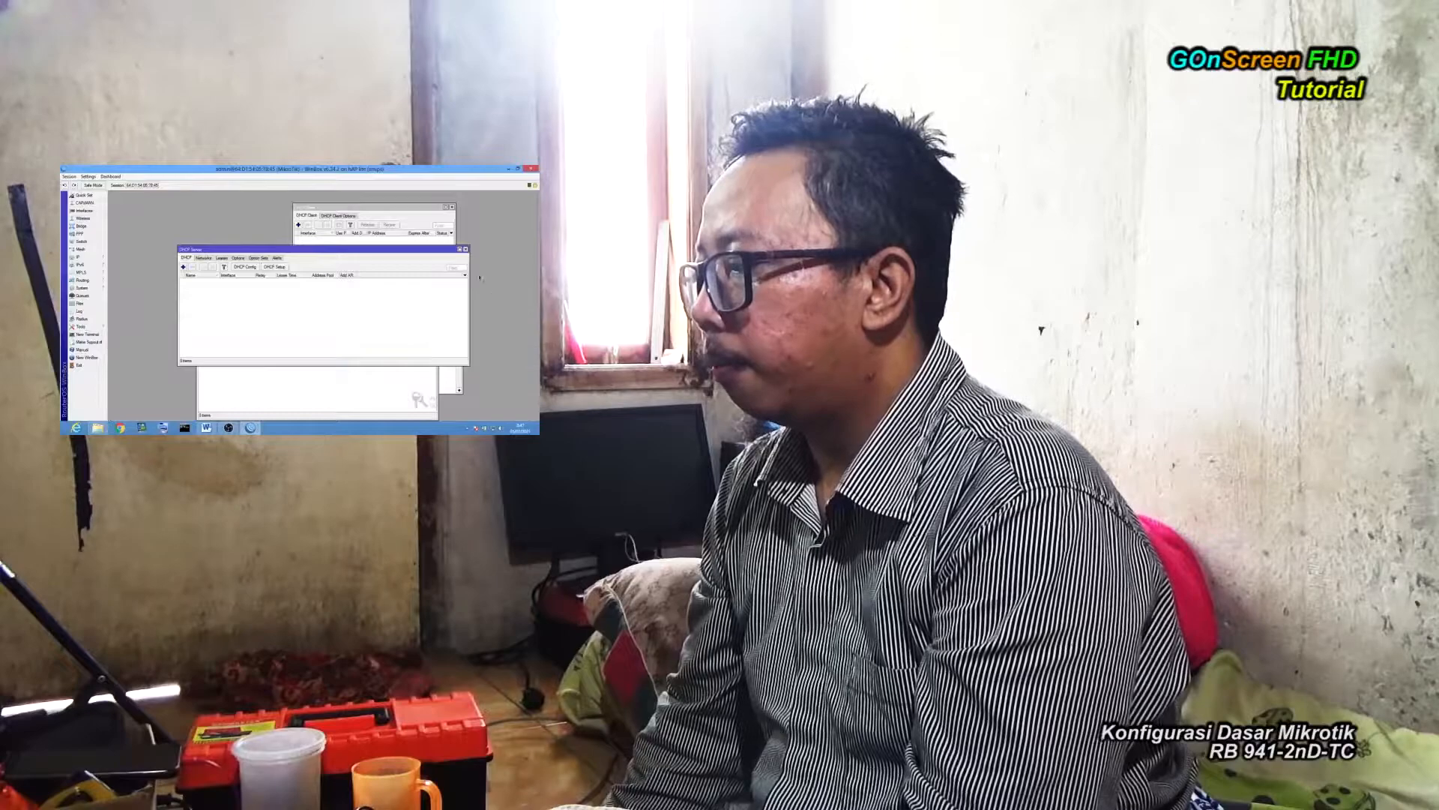
pyautogui.click(465, 249)
pyautogui.click(452, 207)
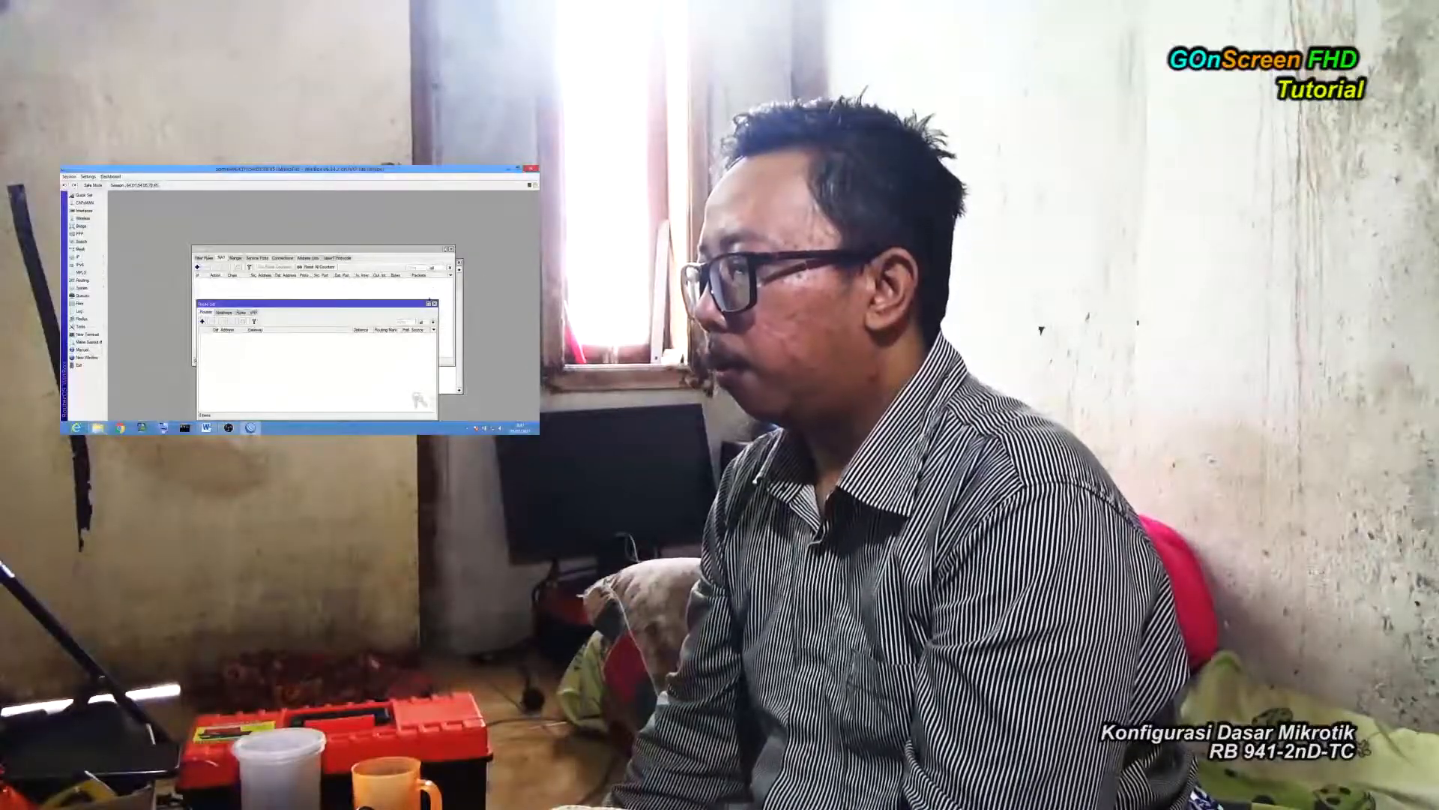
pyautogui.click(434, 304)
pyautogui.click(452, 249)
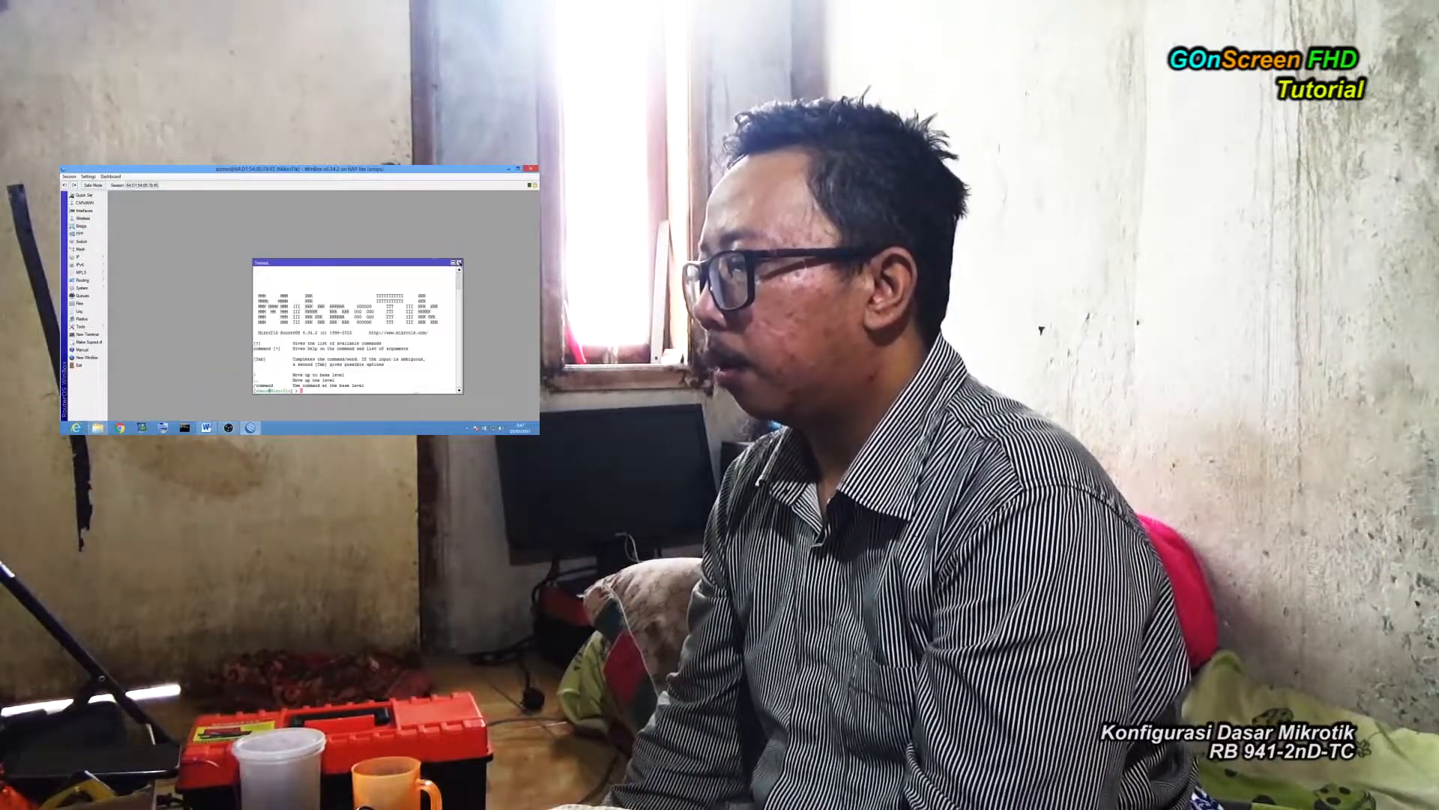
pyautogui.click(459, 262)
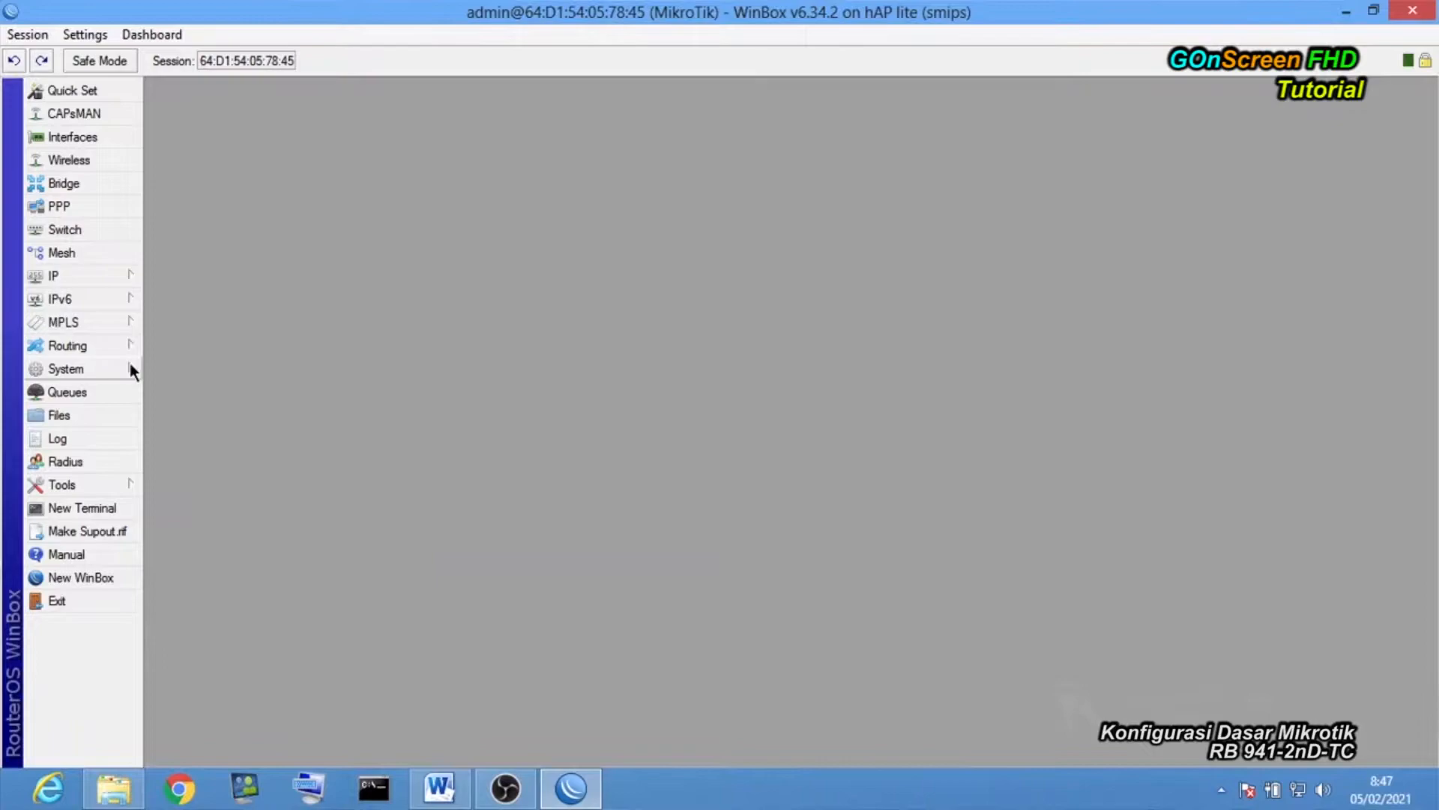
pyautogui.click(103, 285)
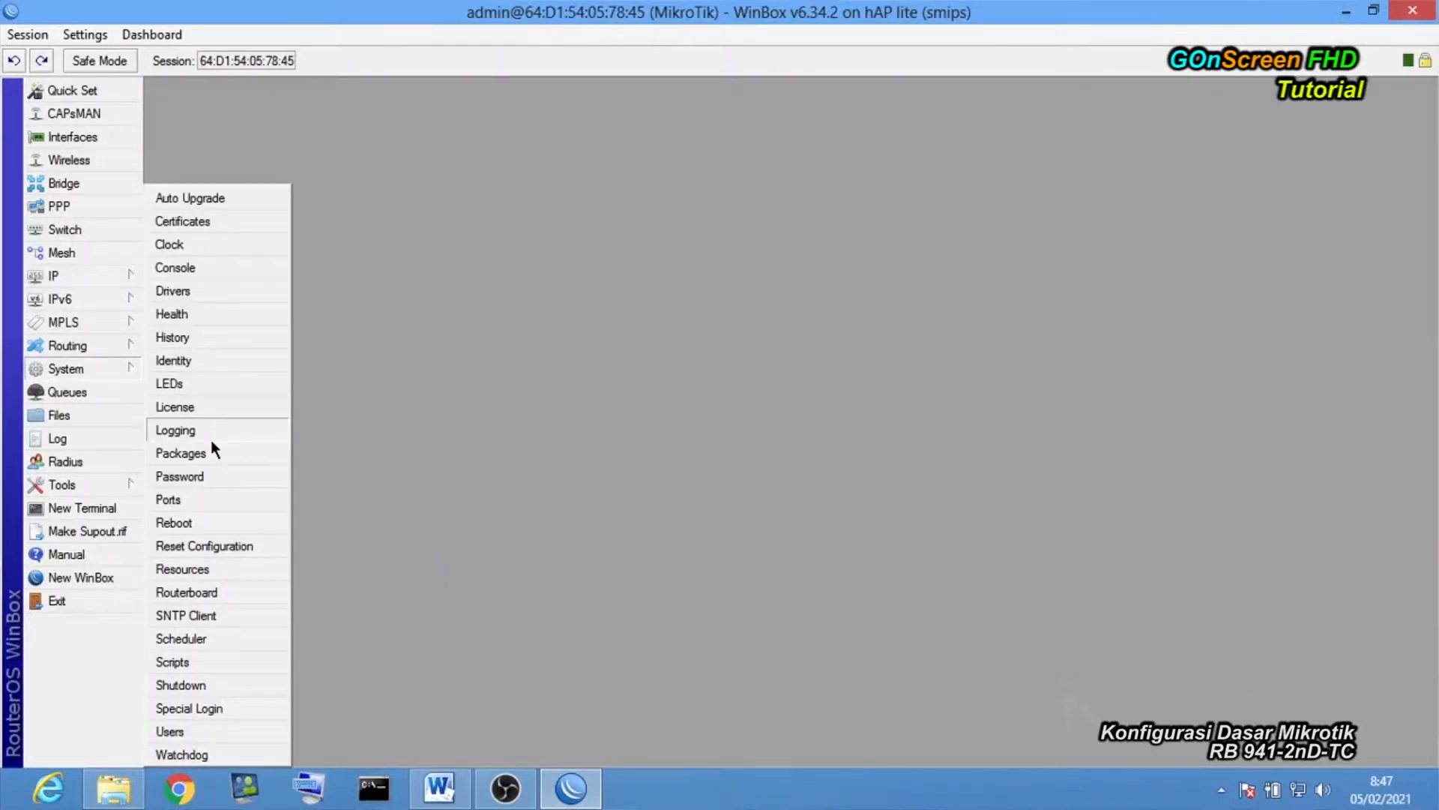
# Change the System Identity from MikroTik to 'Router Utama' and confirm with OK.
pyautogui.click(207, 361)
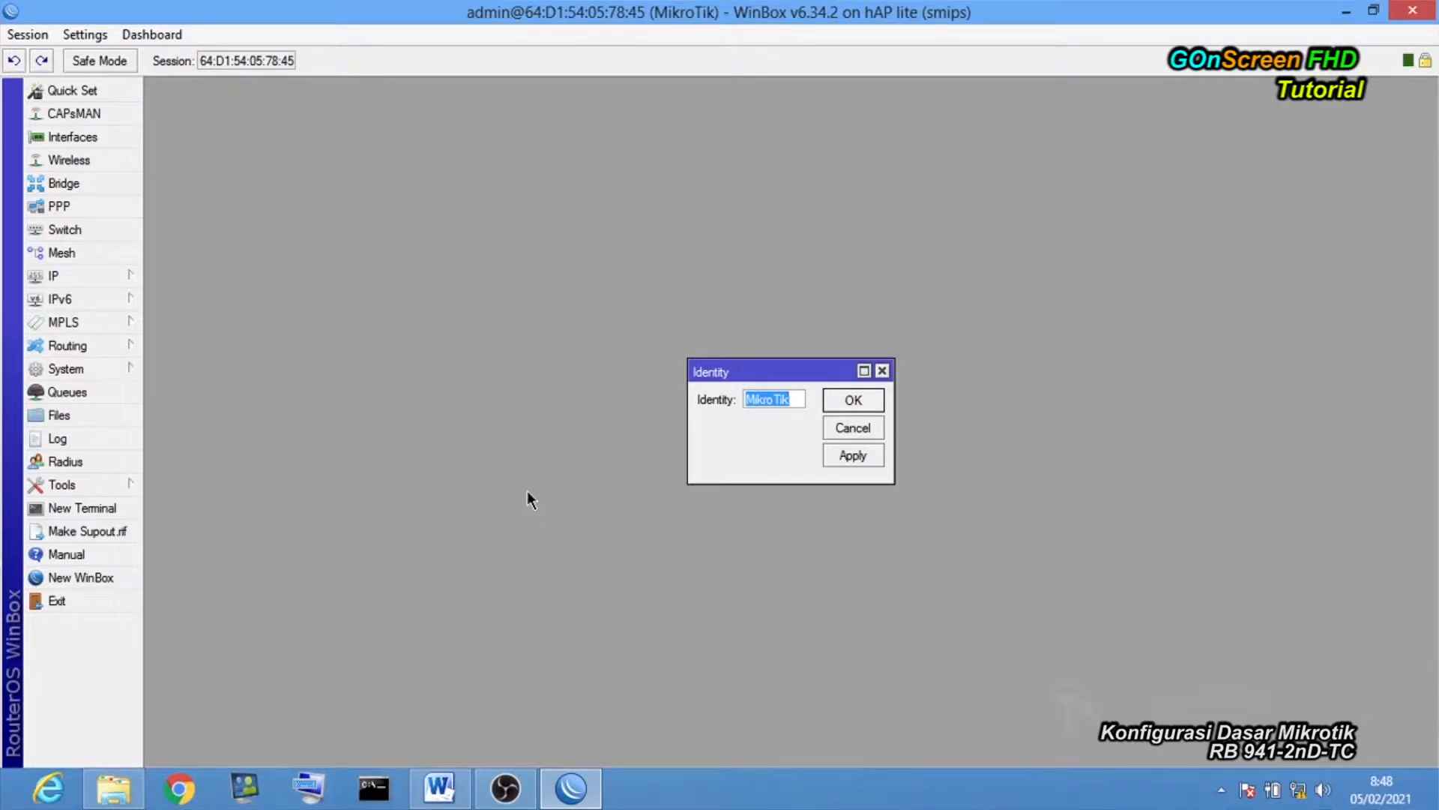
pyautogui.write('Router')
pyautogui.write(' U')
pyautogui.write('Utama')
pyautogui.press('BackSpace')
pyautogui.press('BackSpace')
pyautogui.click(854, 401)
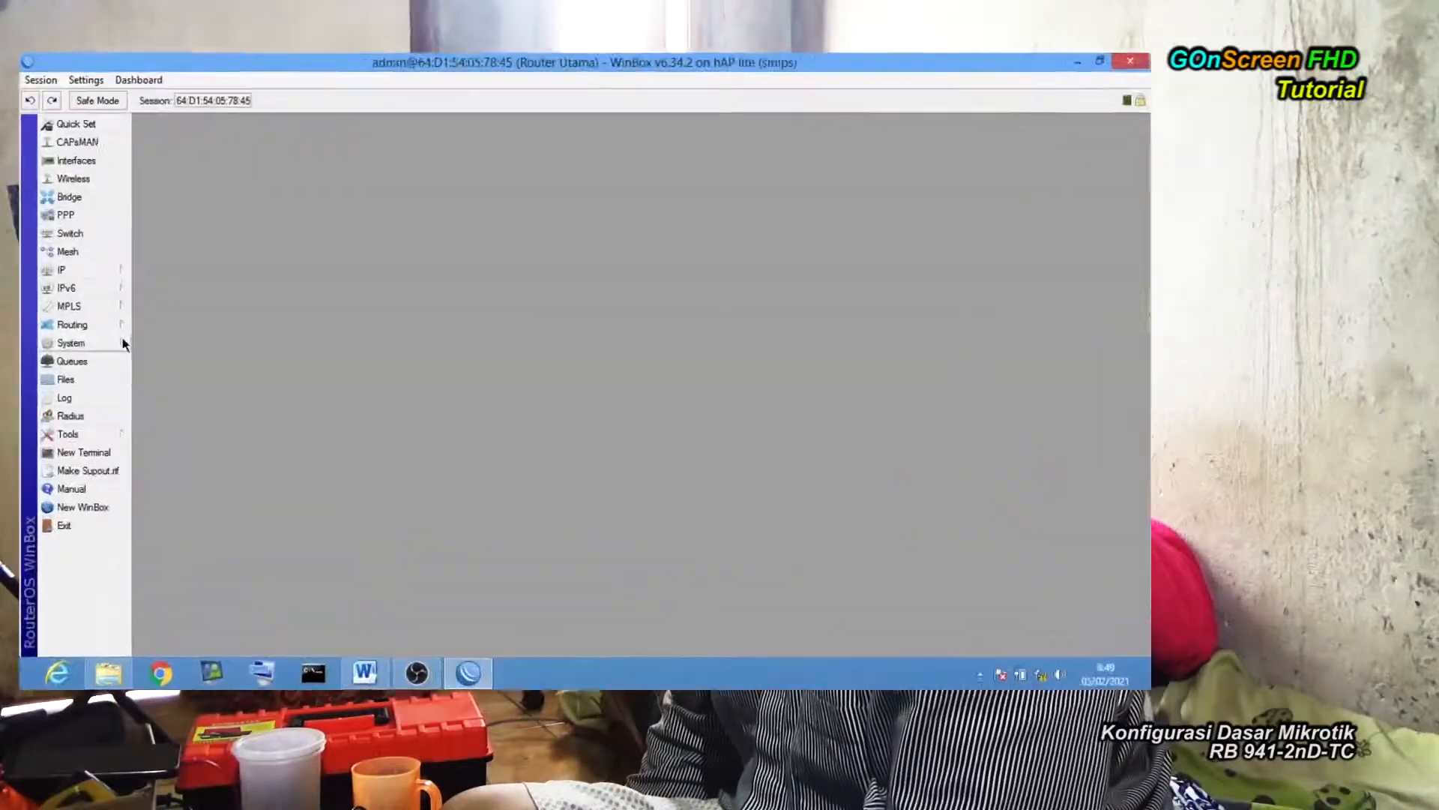
pyautogui.click(103, 285)
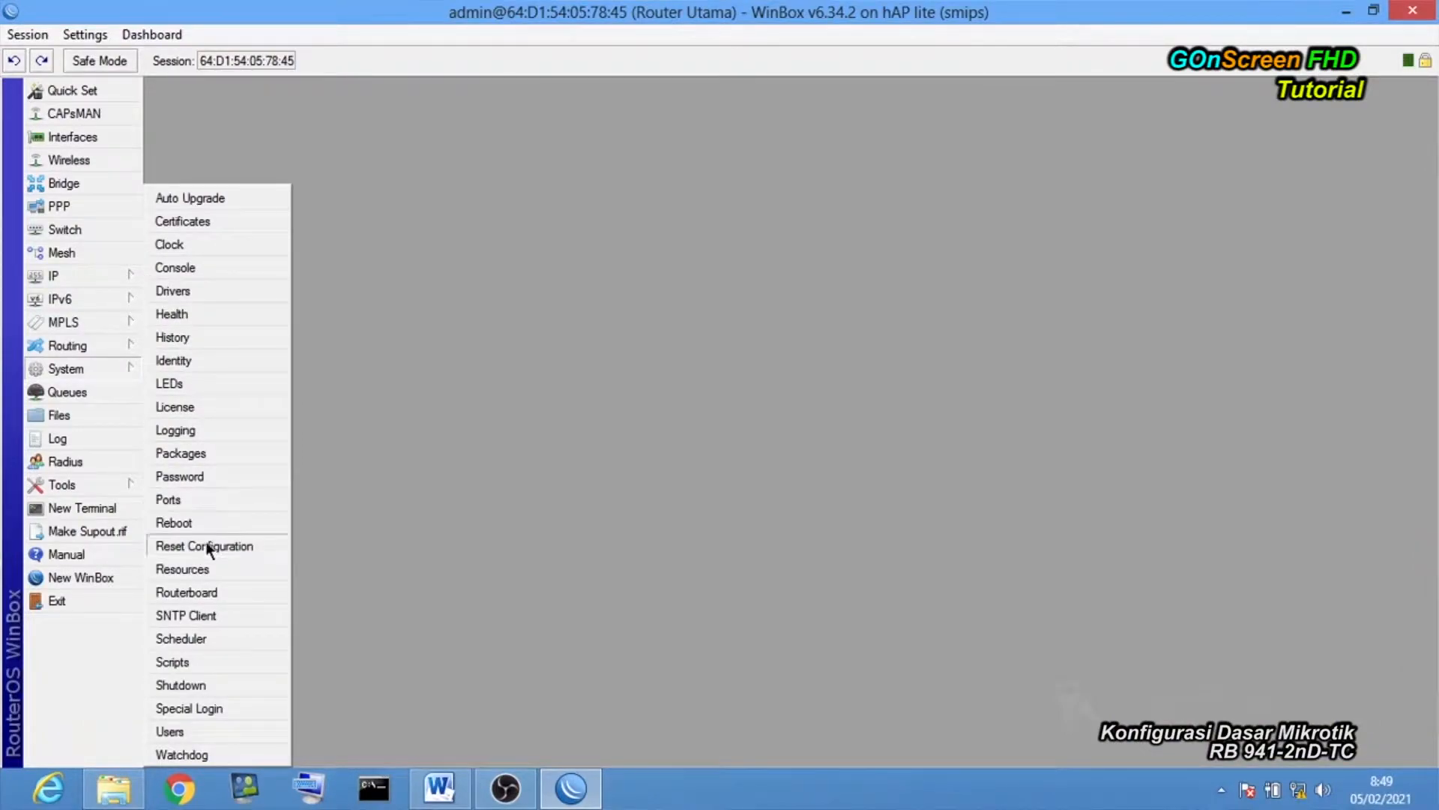
# Add a user named Teknisi in the full group with a password and confirmation.
pyautogui.click(195, 730)
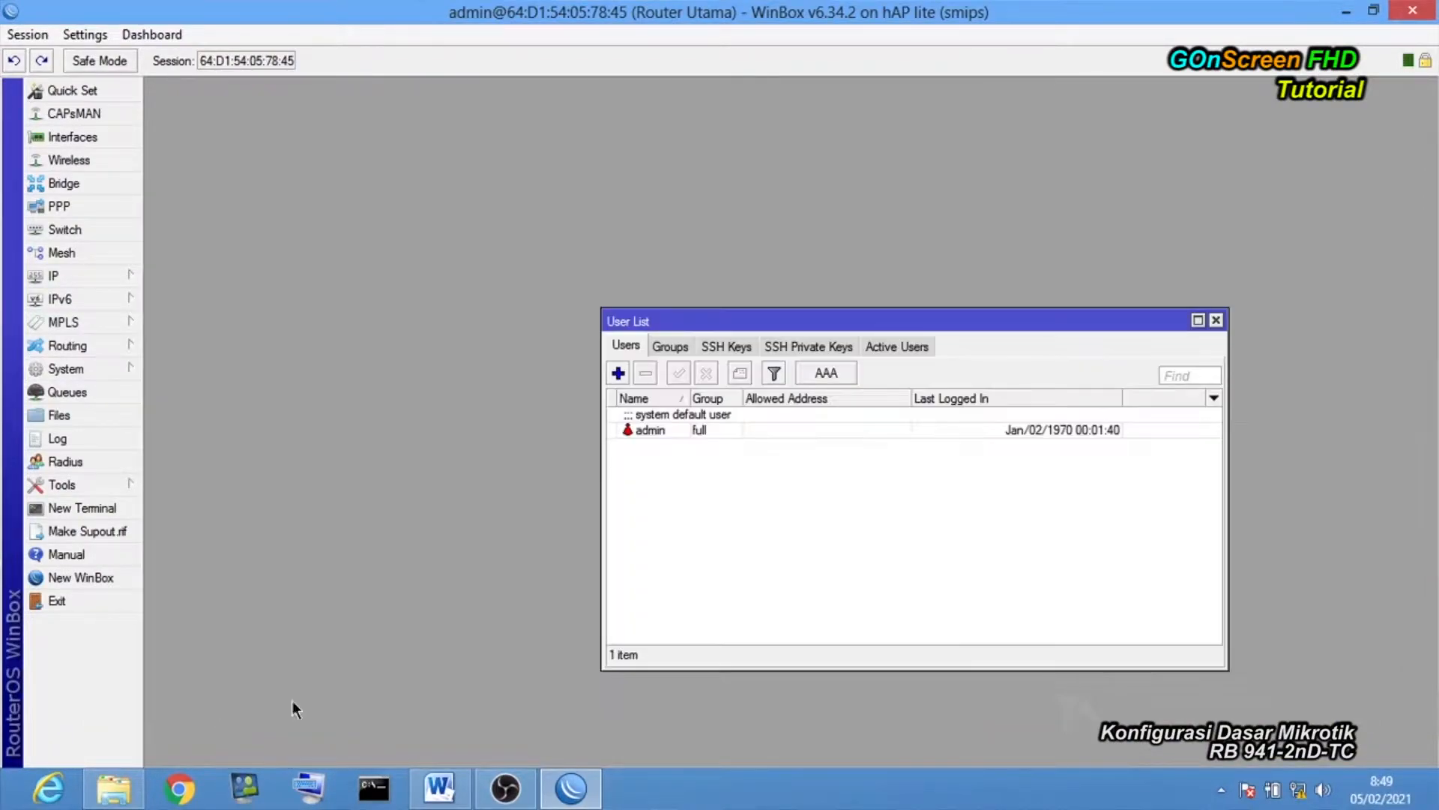
pyautogui.moveTo(680, 286); pyautogui.dragTo(577, 221)
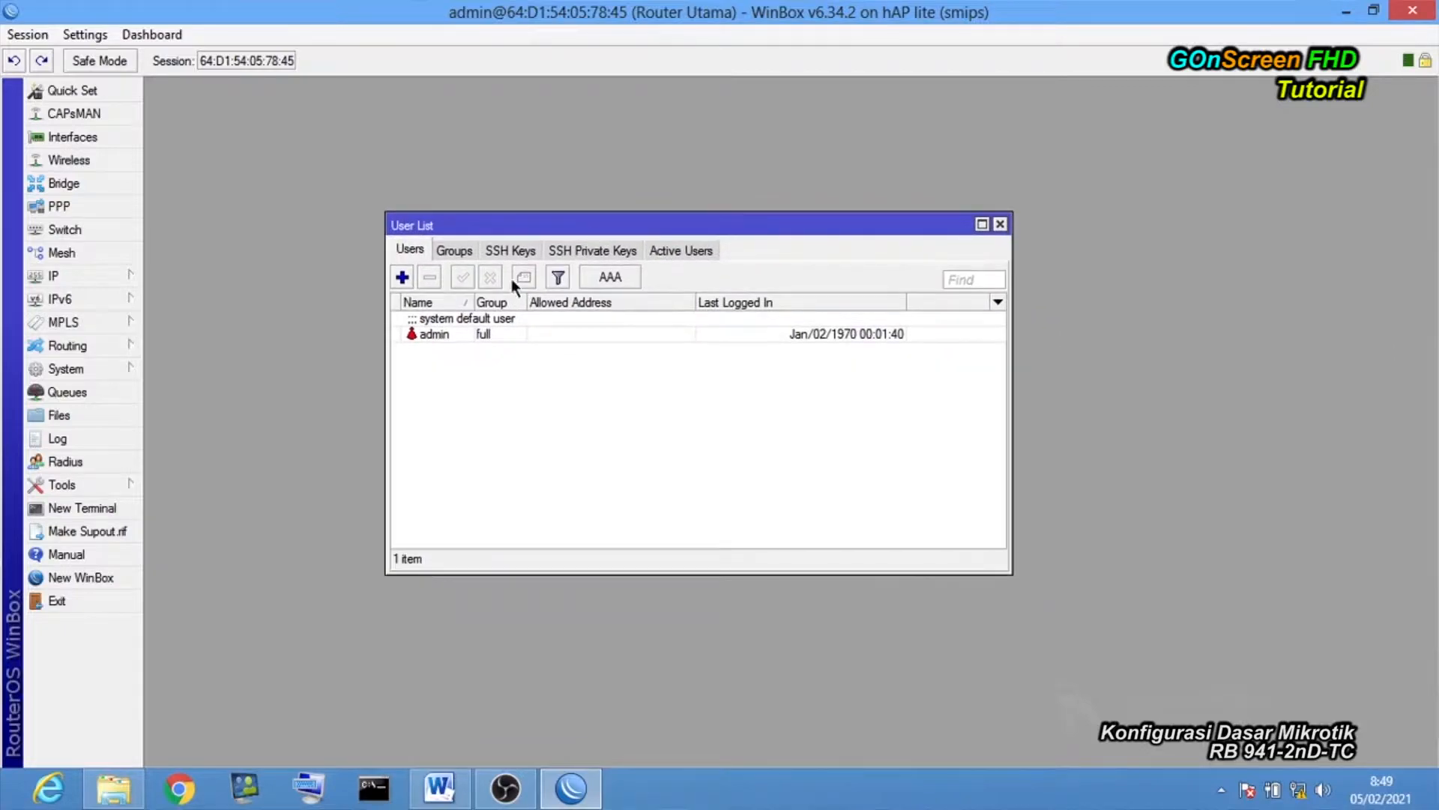
pyautogui.click(402, 276)
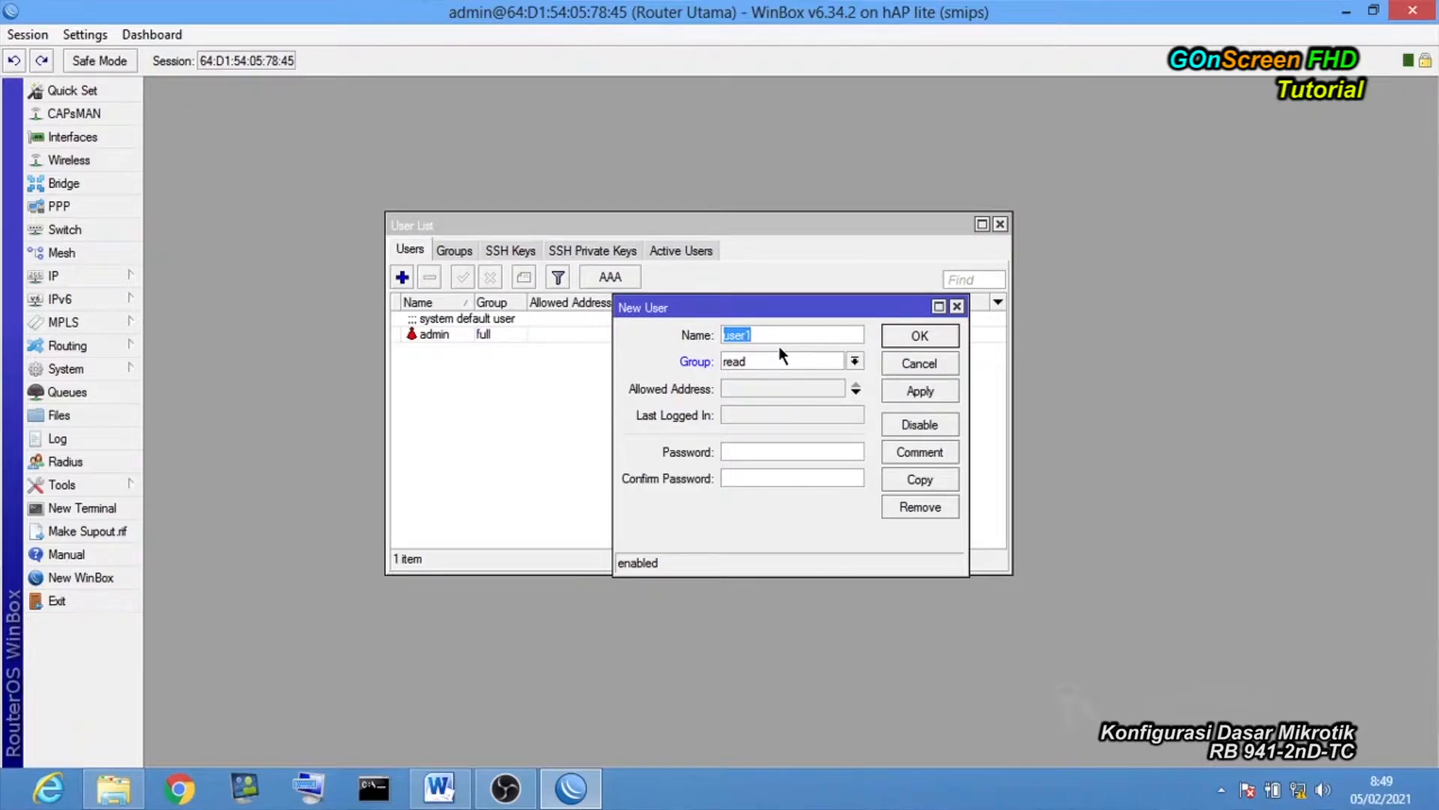
pyautogui.write('Teknisi')
pyautogui.click(790, 354)
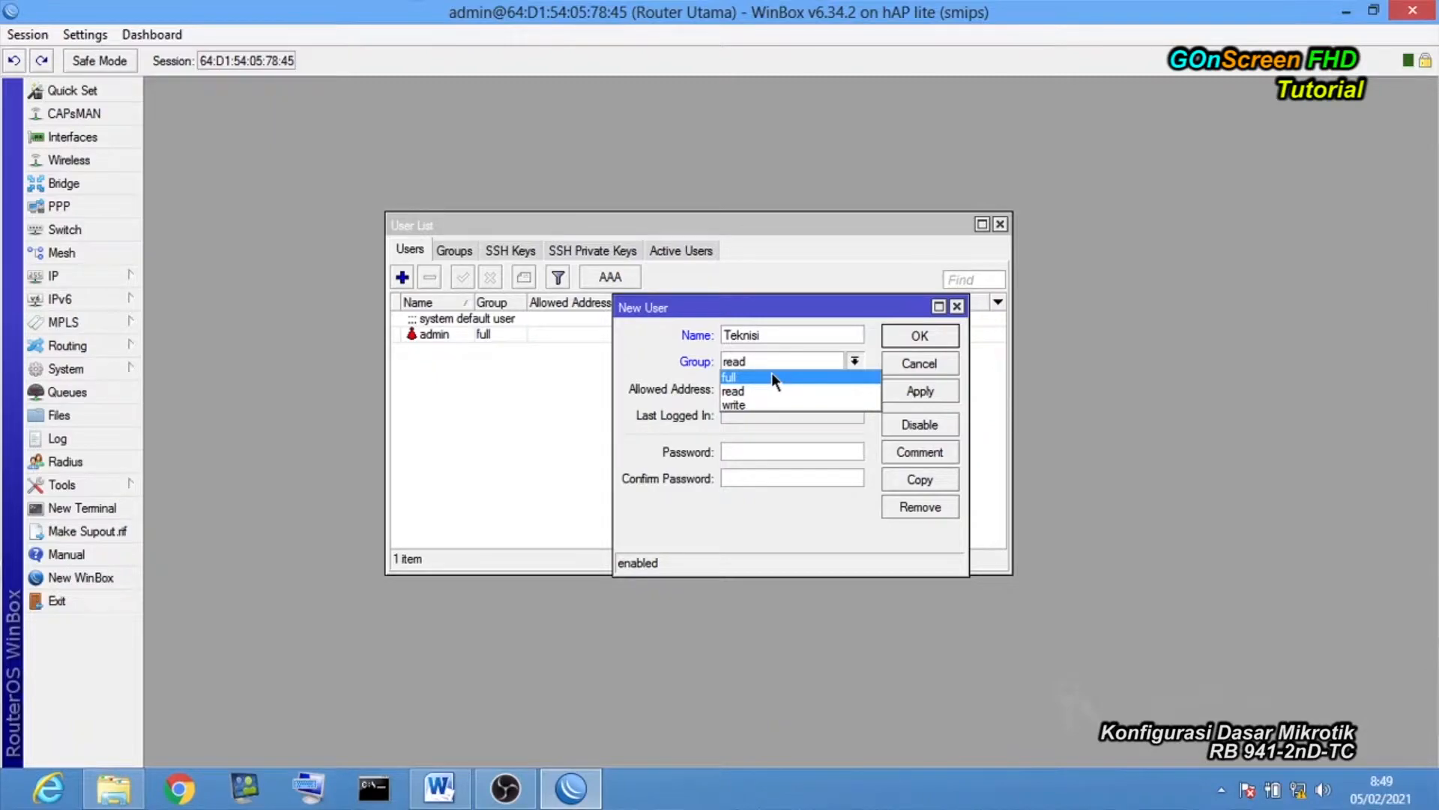
pyautogui.click(771, 375)
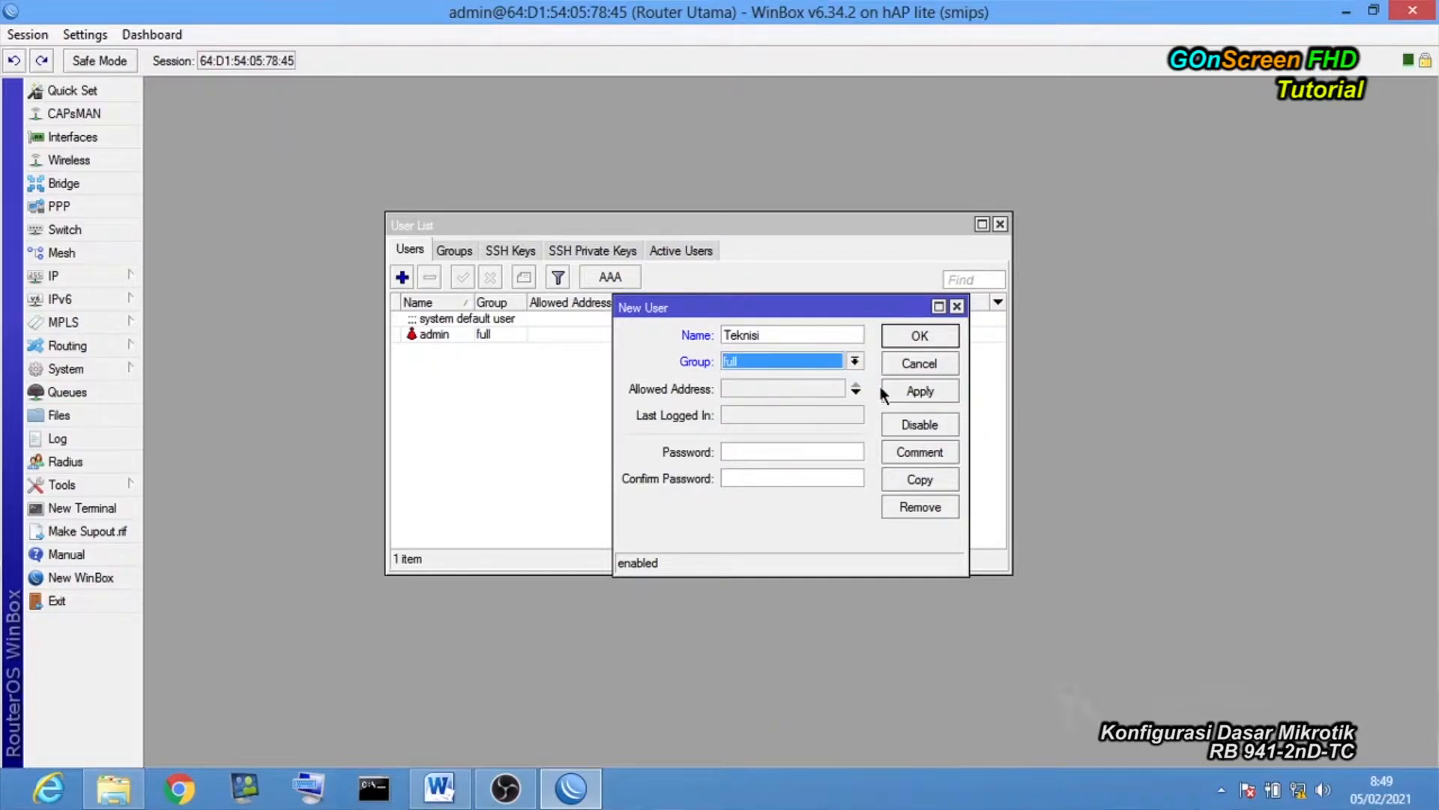
pyautogui.click(761, 447)
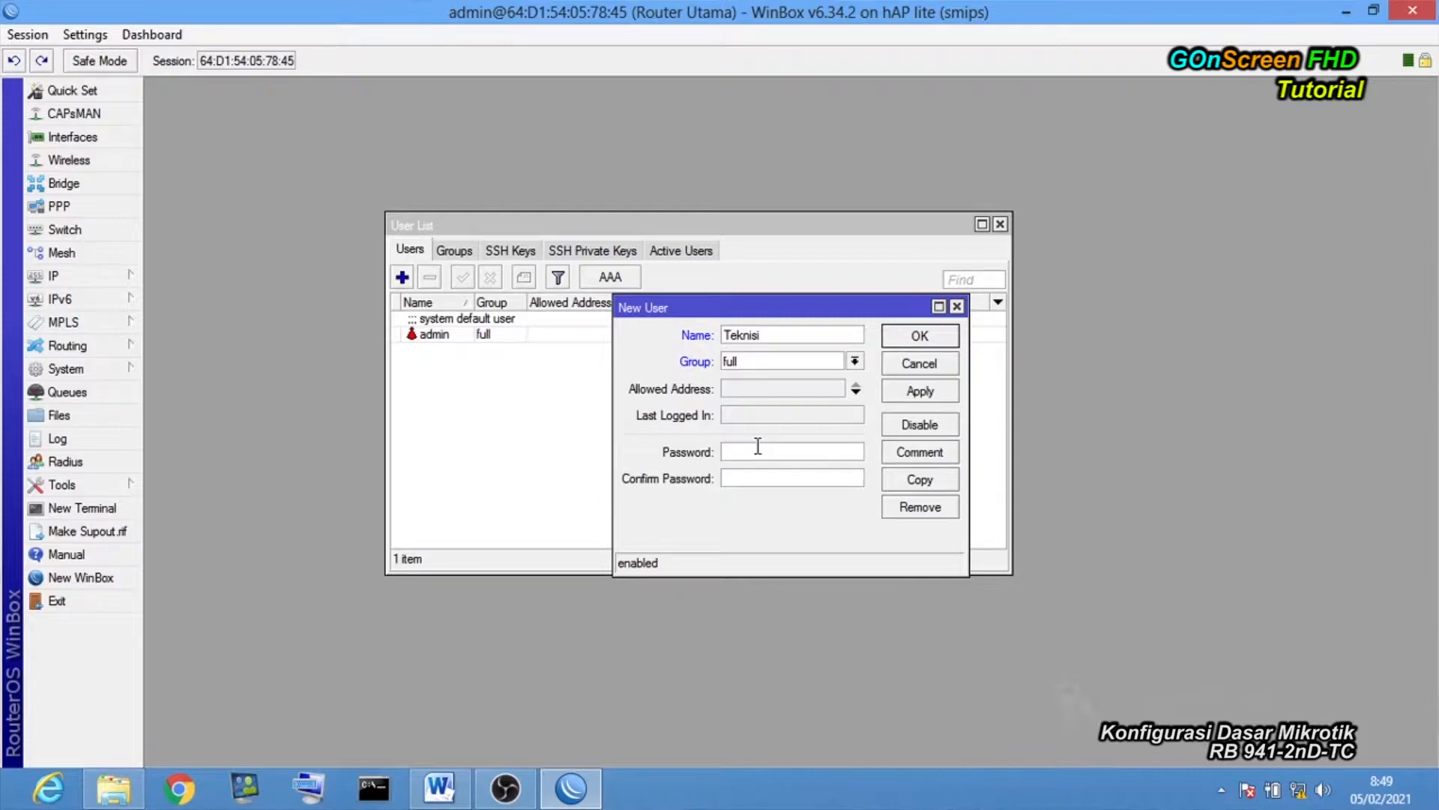
pyautogui.write('12345678')
pyautogui.click(763, 485)
pyautogui.write('123456789')
pyautogui.click(918, 391)
pyautogui.click(919, 334)
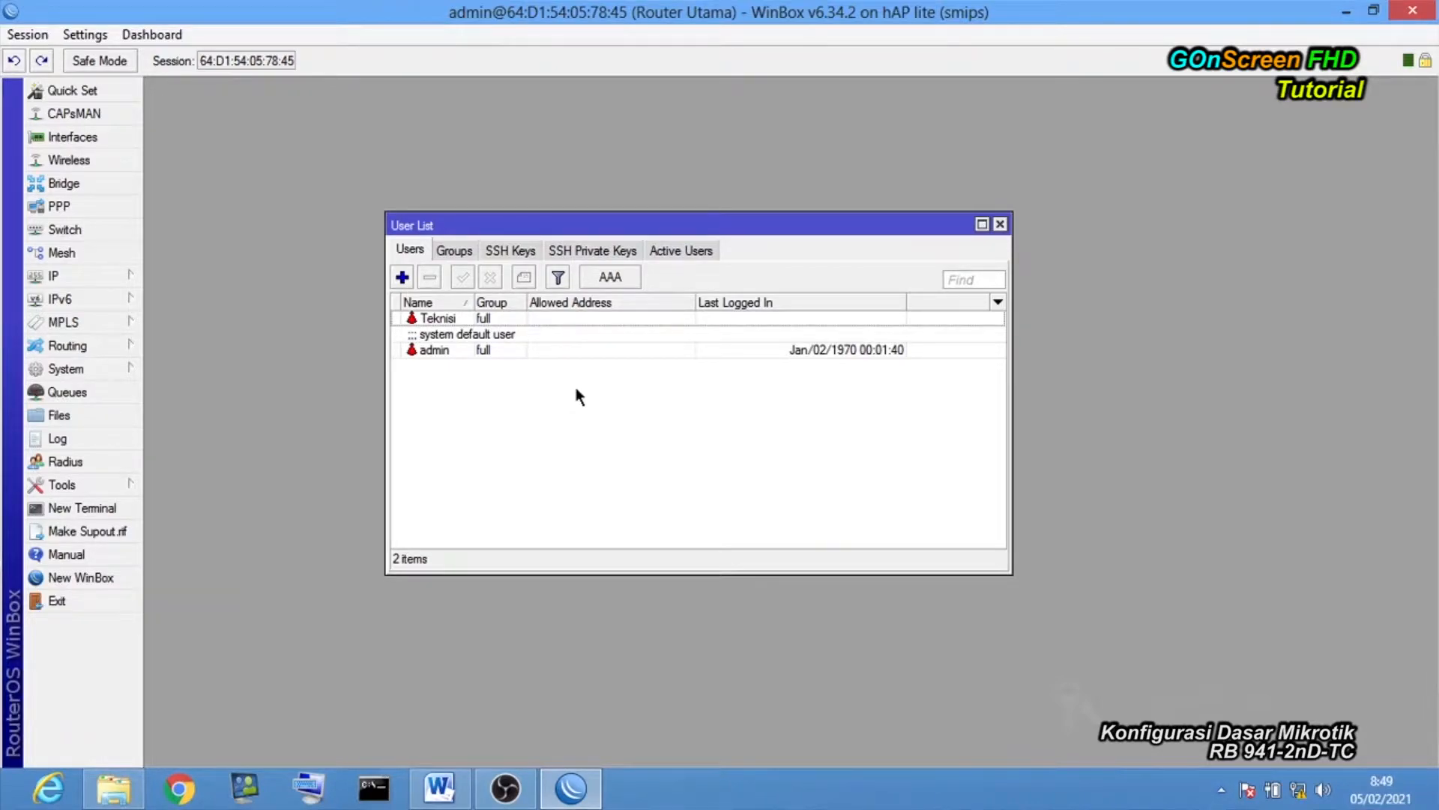
# Disable the default admin user, close the Users list, and exit WinBox.
pyautogui.click(488, 349)
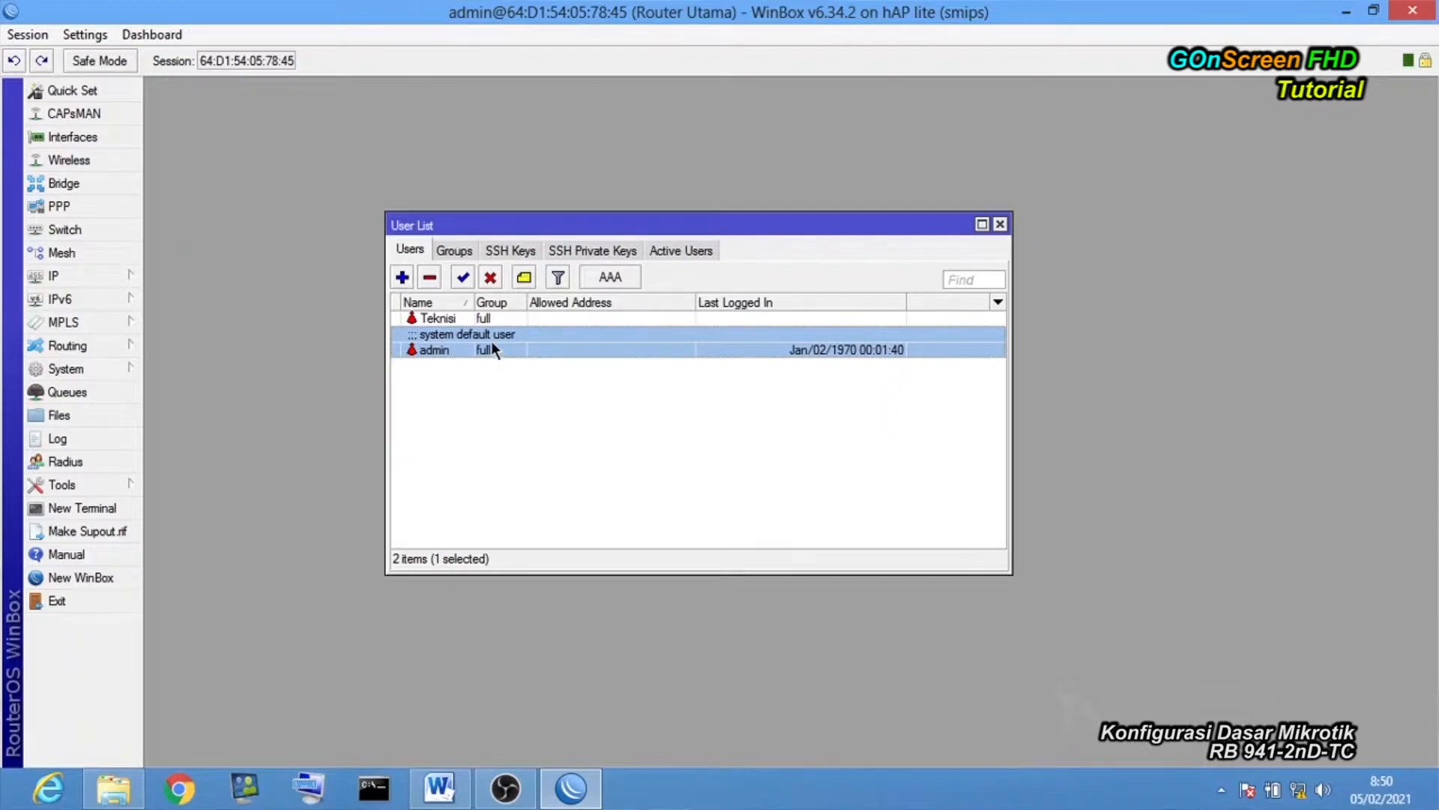
pyautogui.click(491, 278)
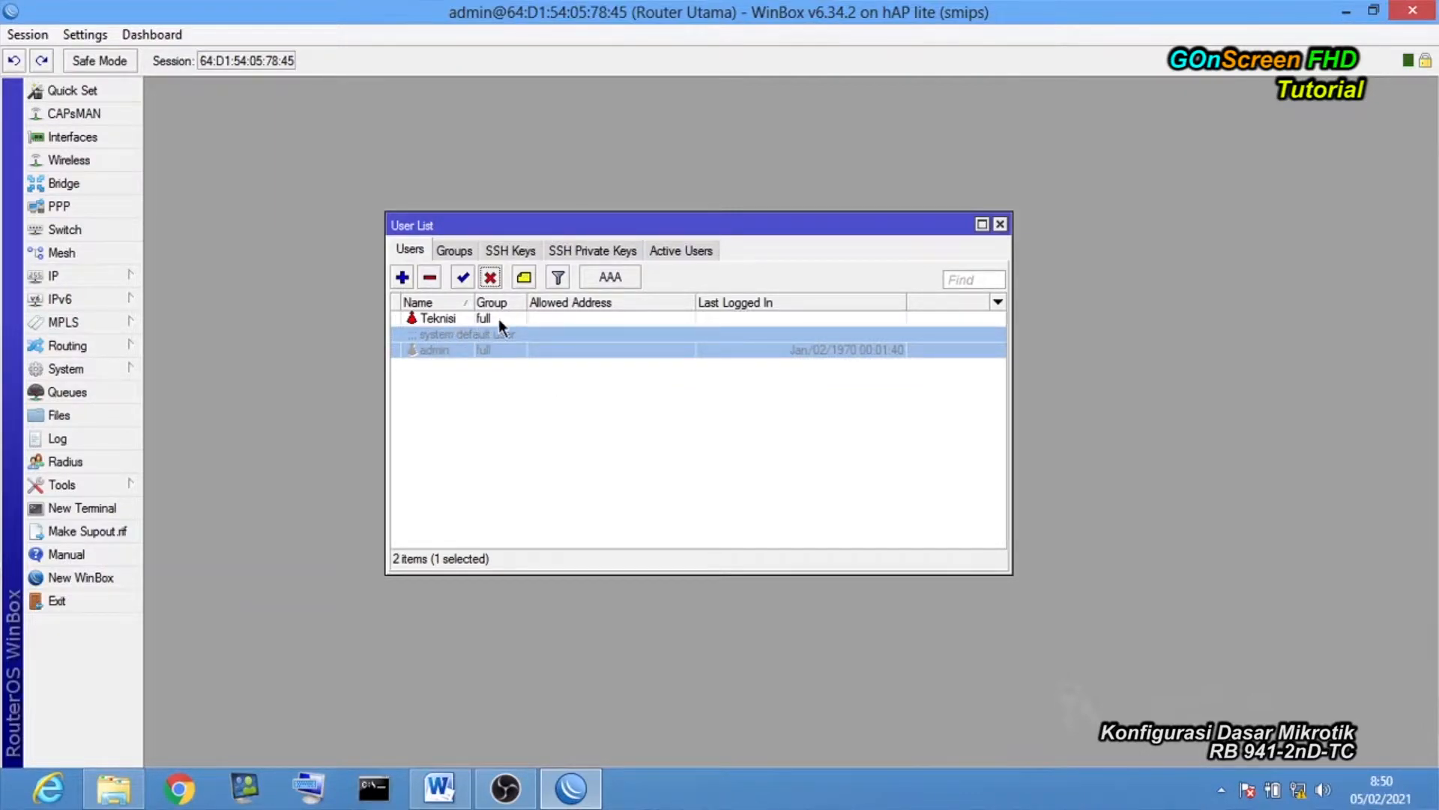
pyautogui.click(1000, 224)
pyautogui.click(65, 604)
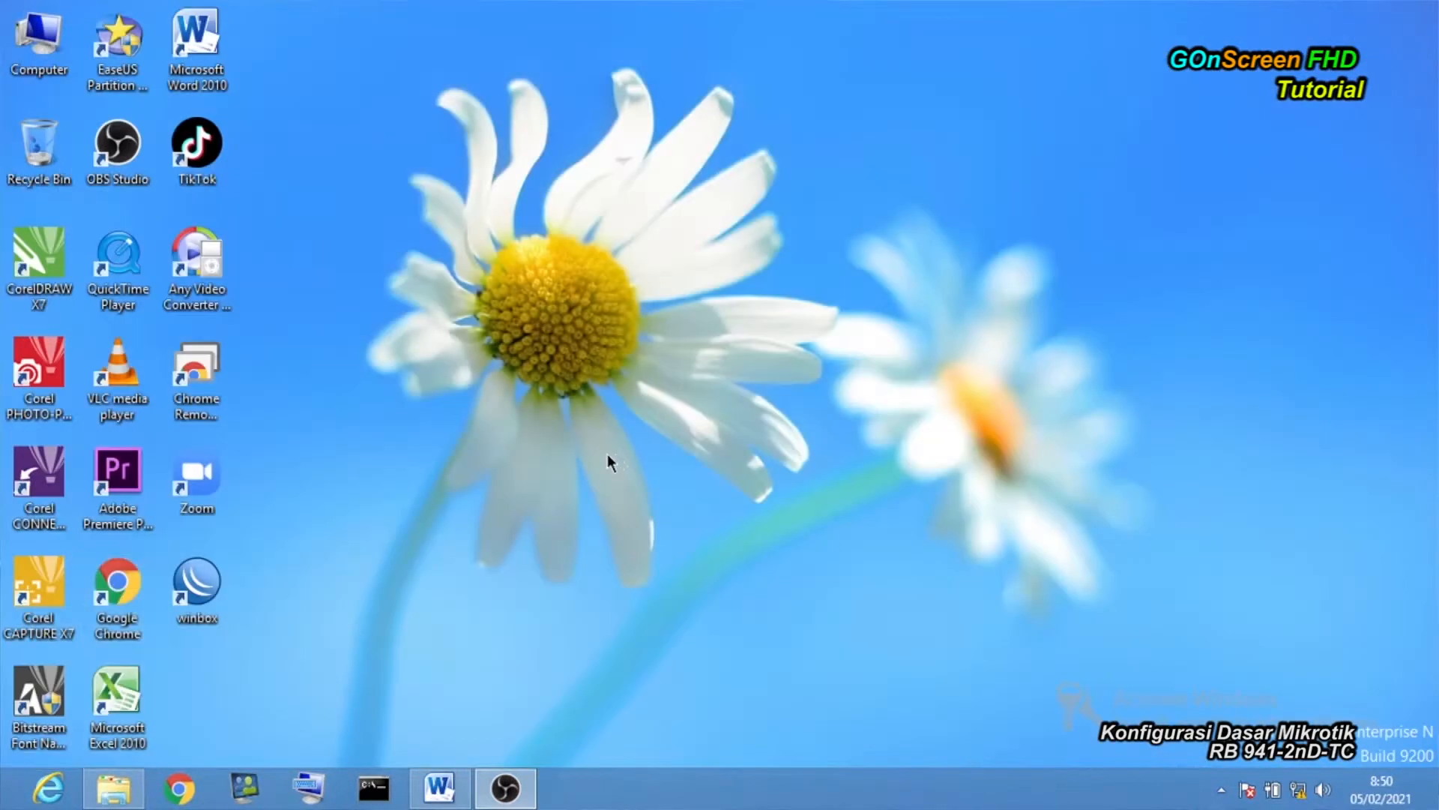
# Relaunch WinBox, pick the router from Neighbors, and try logging in as admin, which is rejected.
pyautogui.rightClick(620, 173)
pyautogui.click(688, 230)
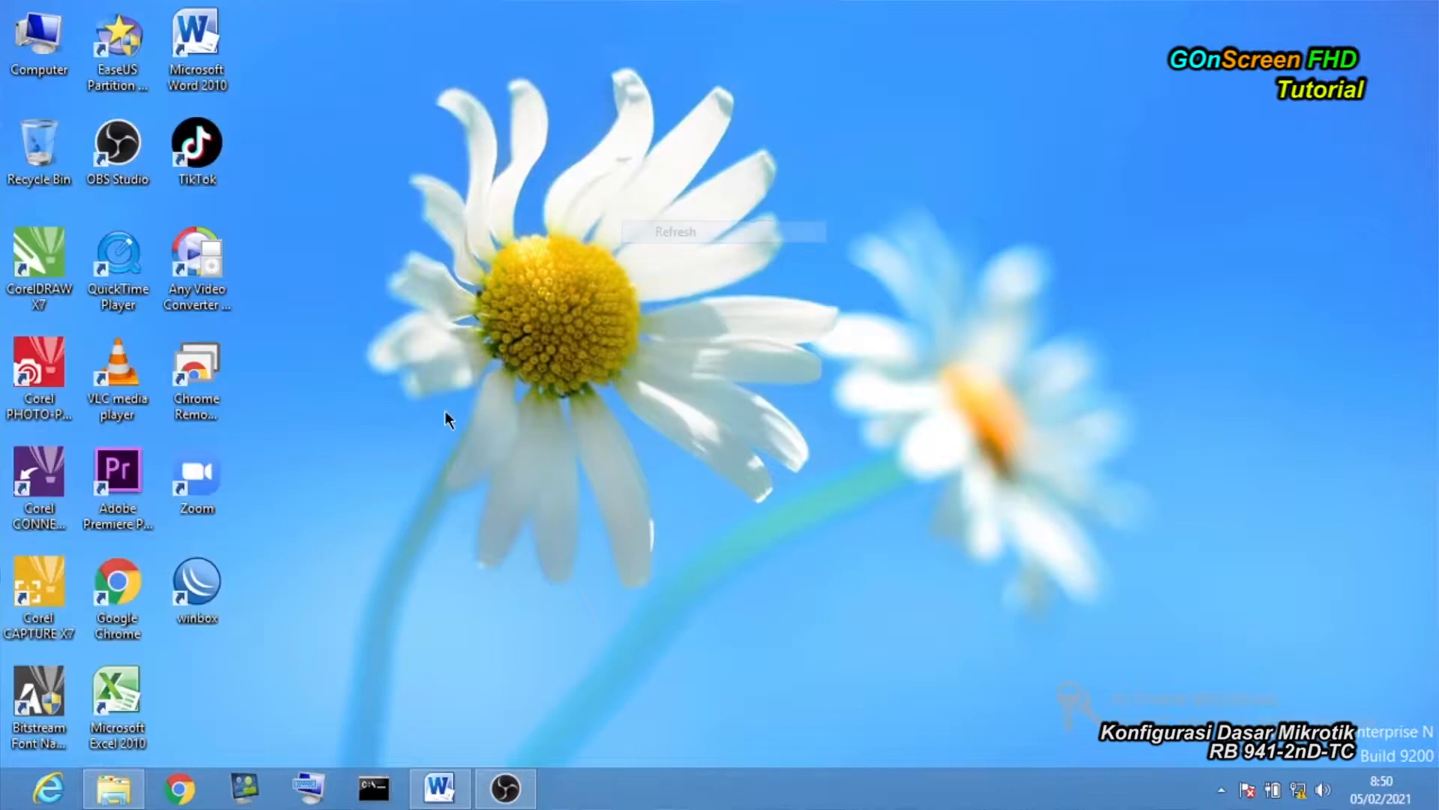
pyautogui.doubleClick(210, 586)
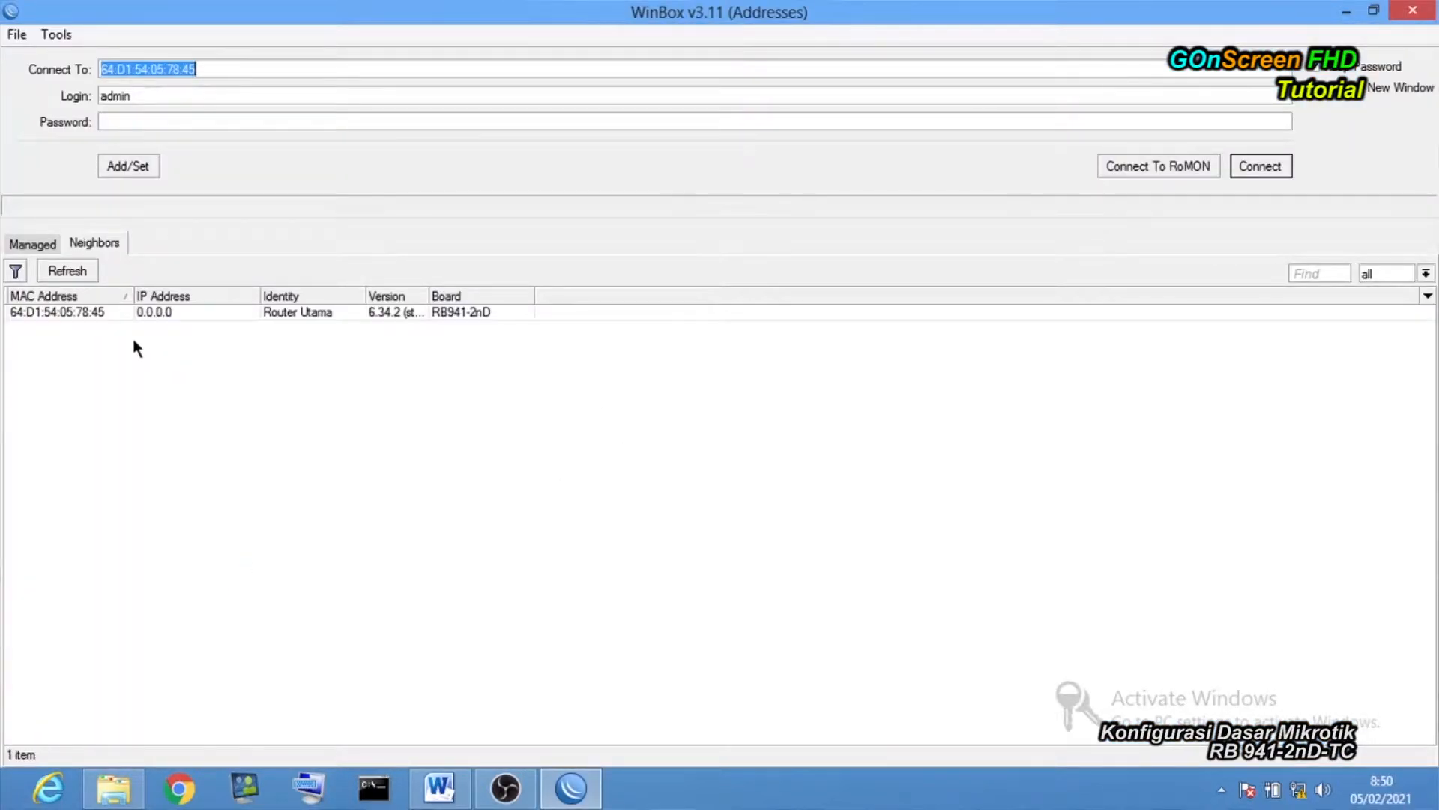
pyautogui.click(75, 313)
pyautogui.click(235, 417)
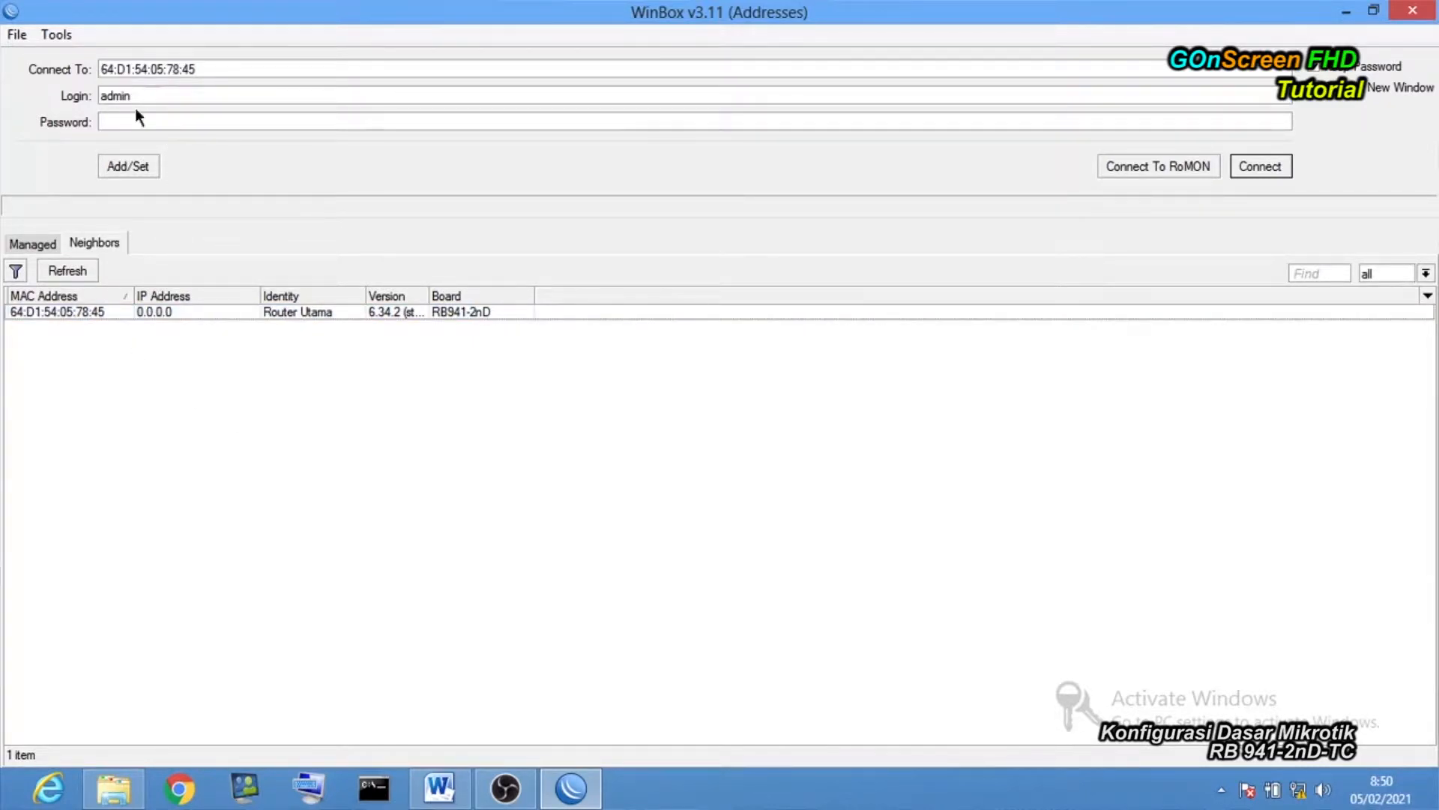
pyautogui.click(1256, 168)
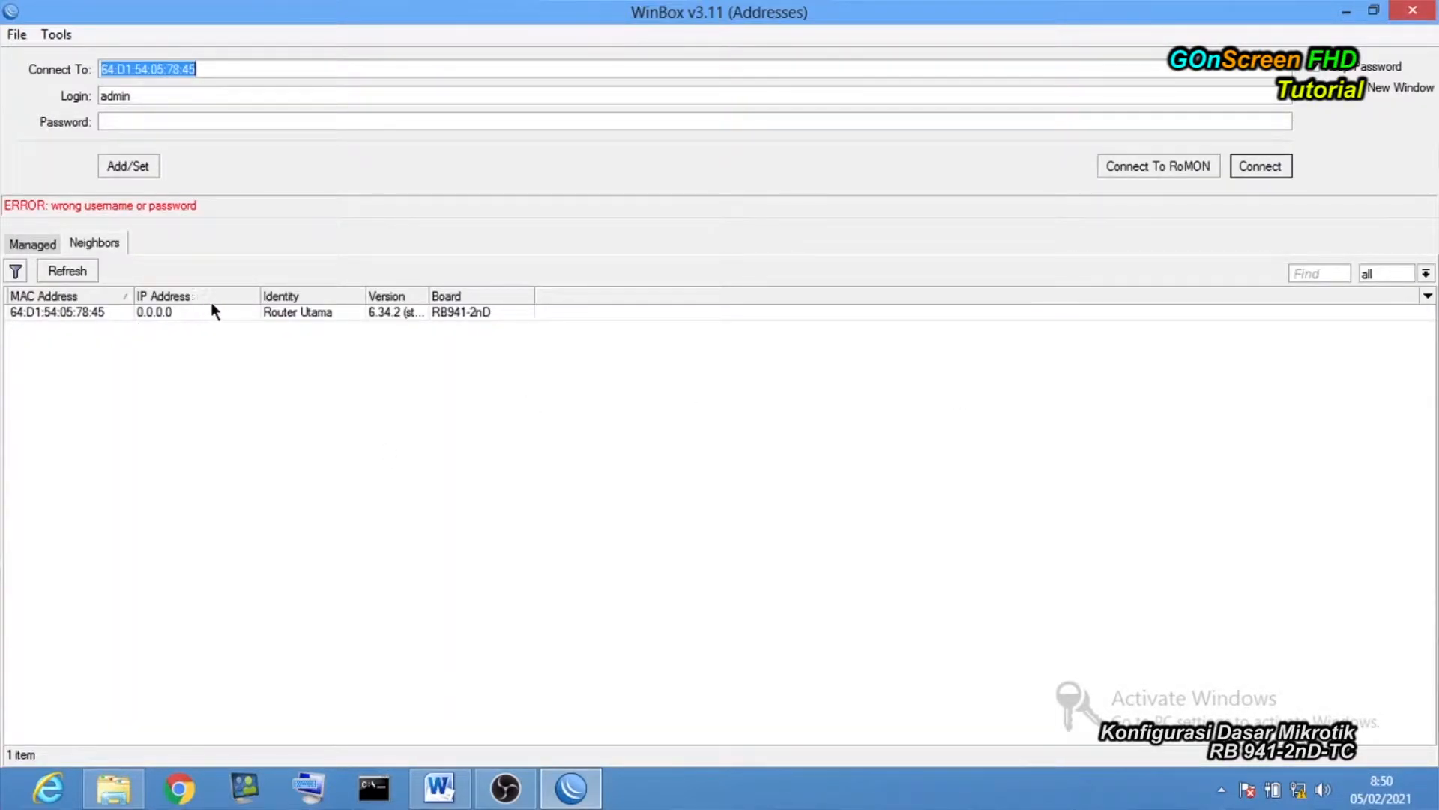
# Log in to the router with login Teknisi and its password.
pyautogui.click(57, 309)
pyautogui.moveTo(141, 96); pyautogui.dragTo(66, 101)
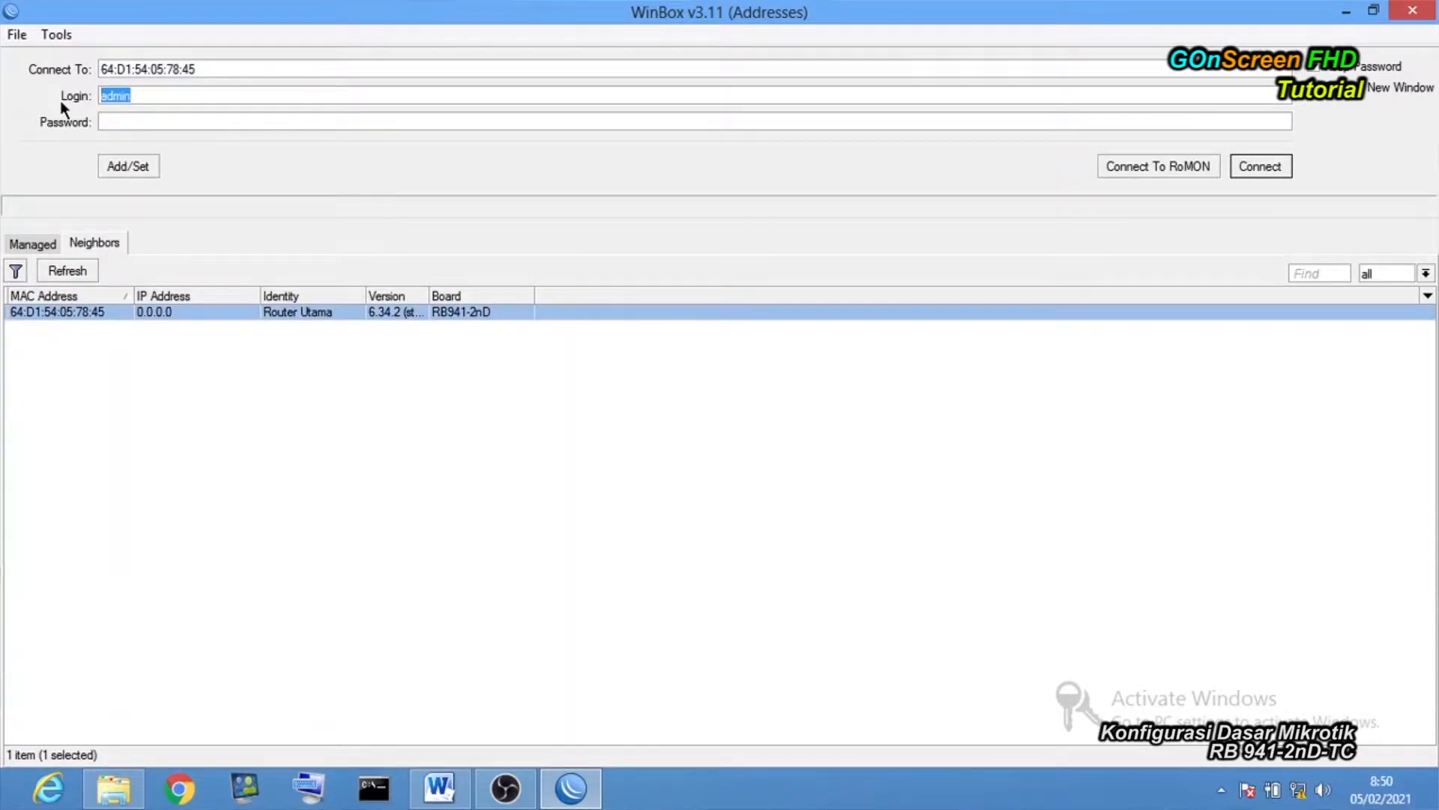
pyautogui.write('Teknisi')
pyautogui.click(158, 123)
pyautogui.write('********')
pyautogui.click(1255, 170)
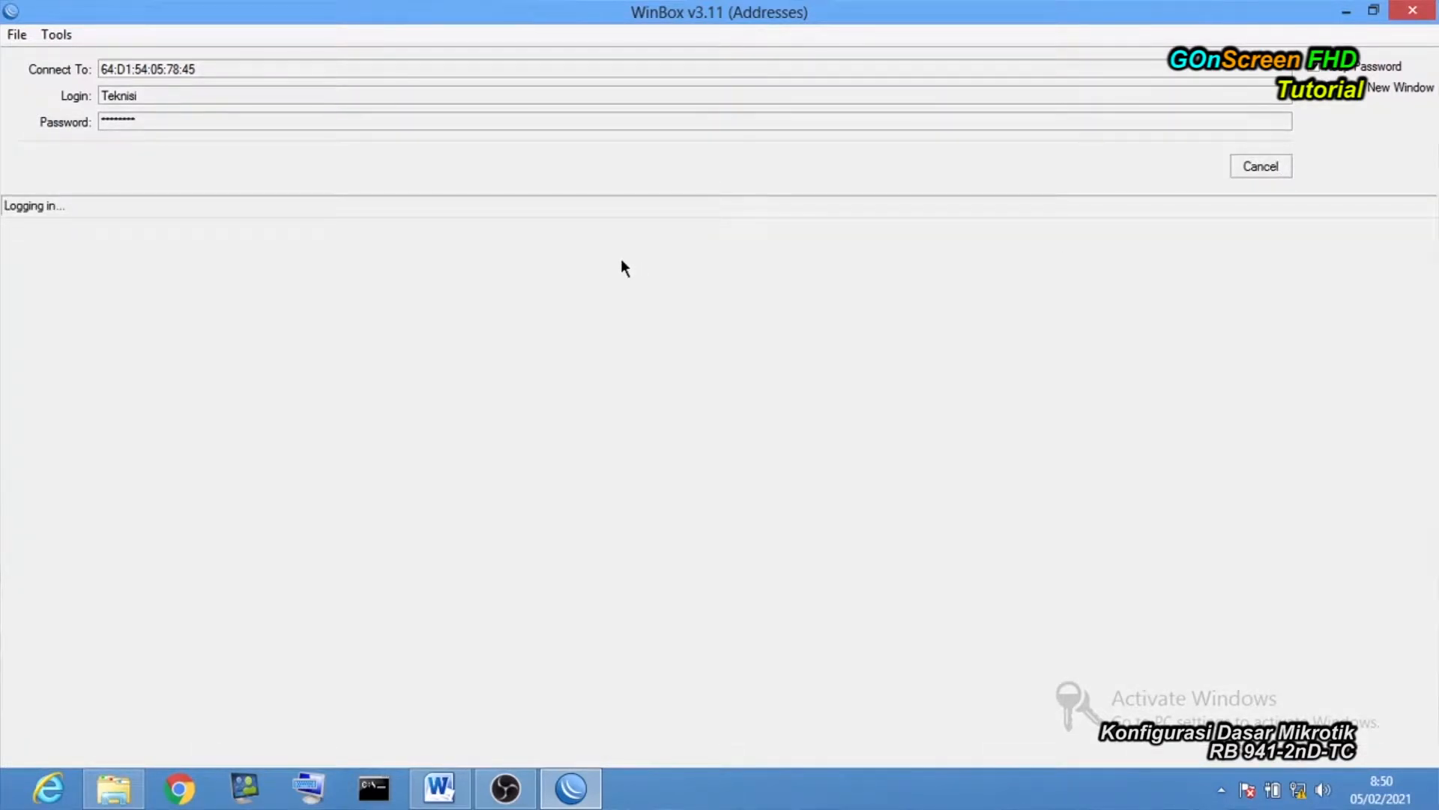
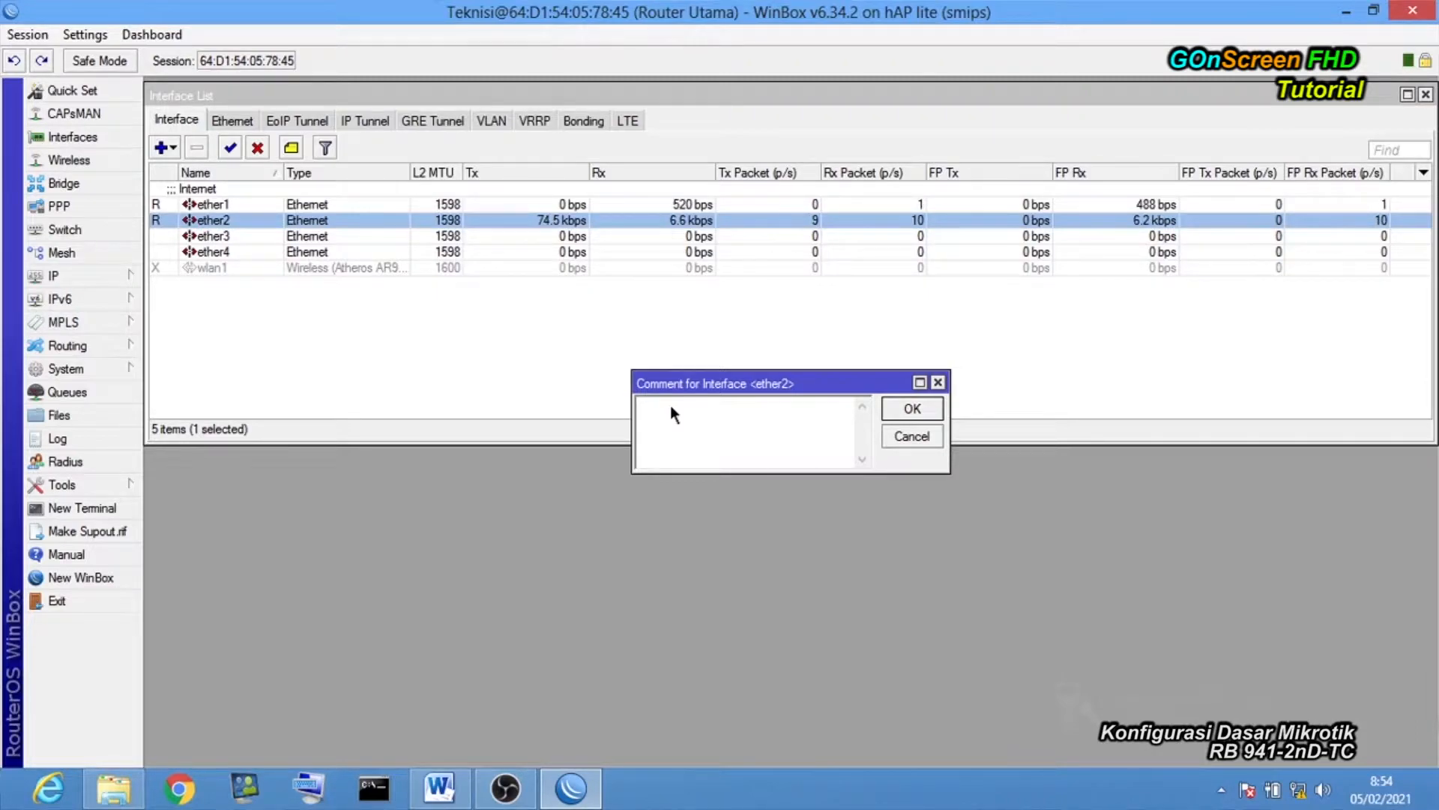
# Comment ether2 as LAN and enable the disabled wlan1 interface.
pyautogui.write('LAN')
pyautogui.click(924, 414)
pyautogui.click(215, 284)
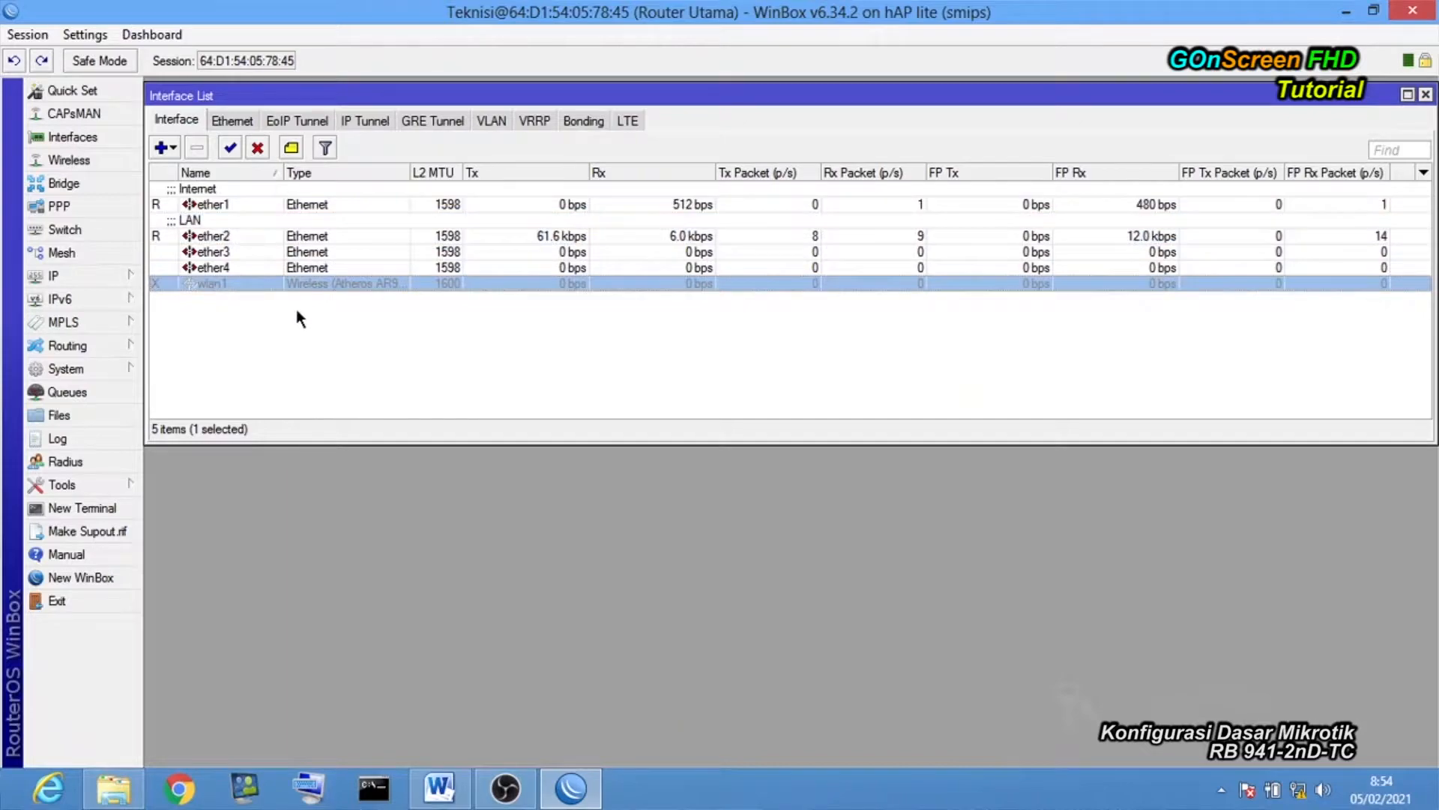
pyautogui.click(231, 151)
# Label the wlan1 interface with the comment WIFI.
pyautogui.click(243, 301)
pyautogui.click(234, 284)
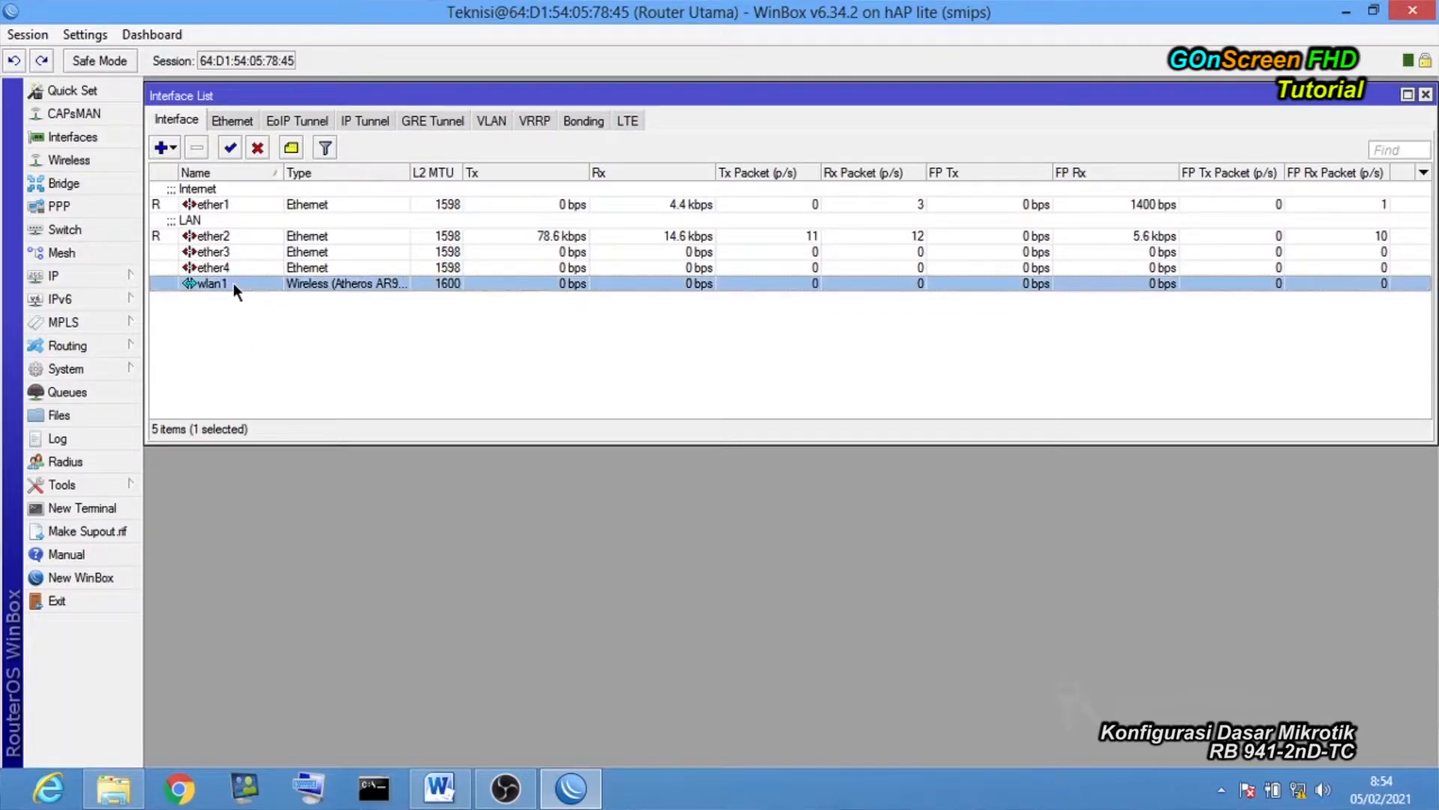
pyautogui.click(292, 149)
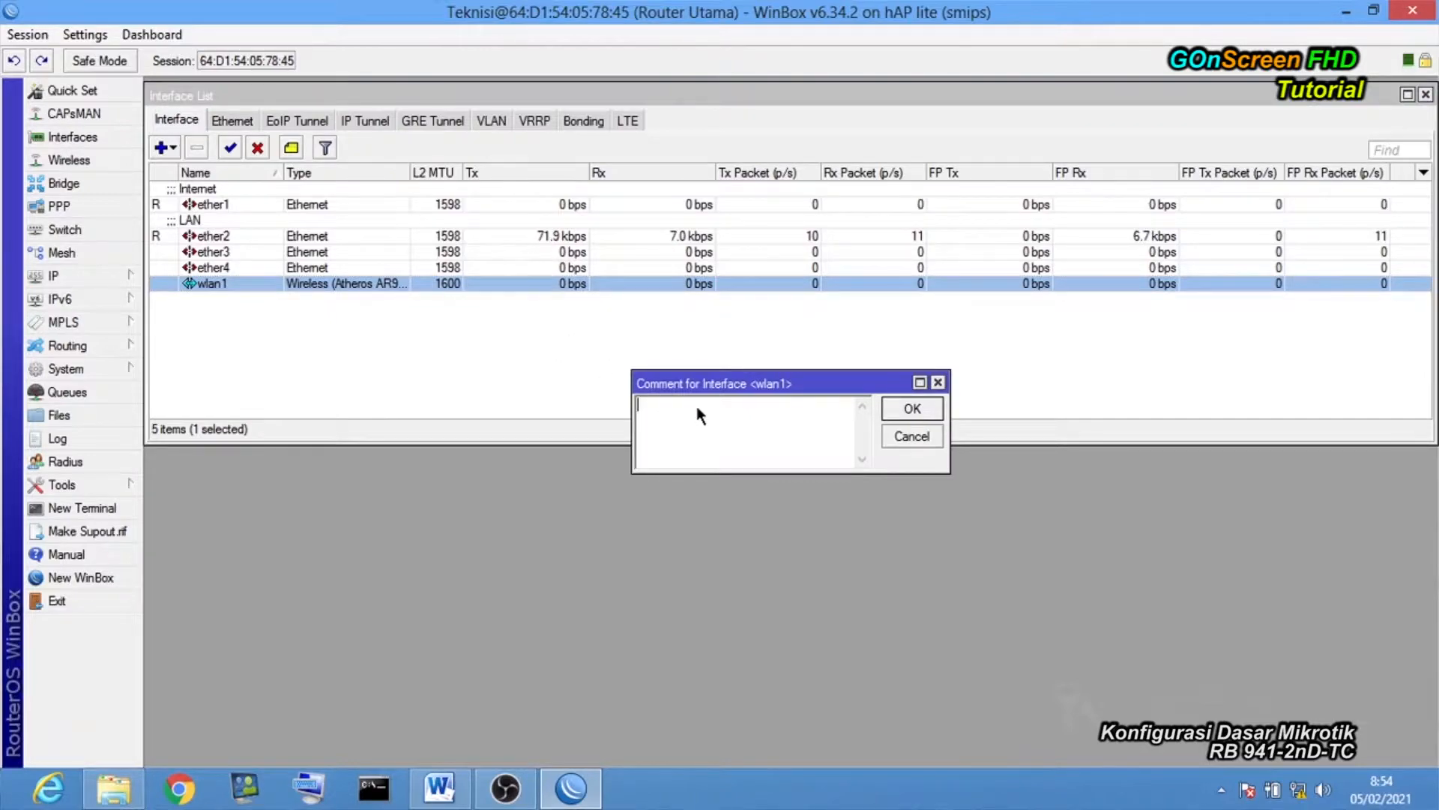
pyautogui.write('WIFI')
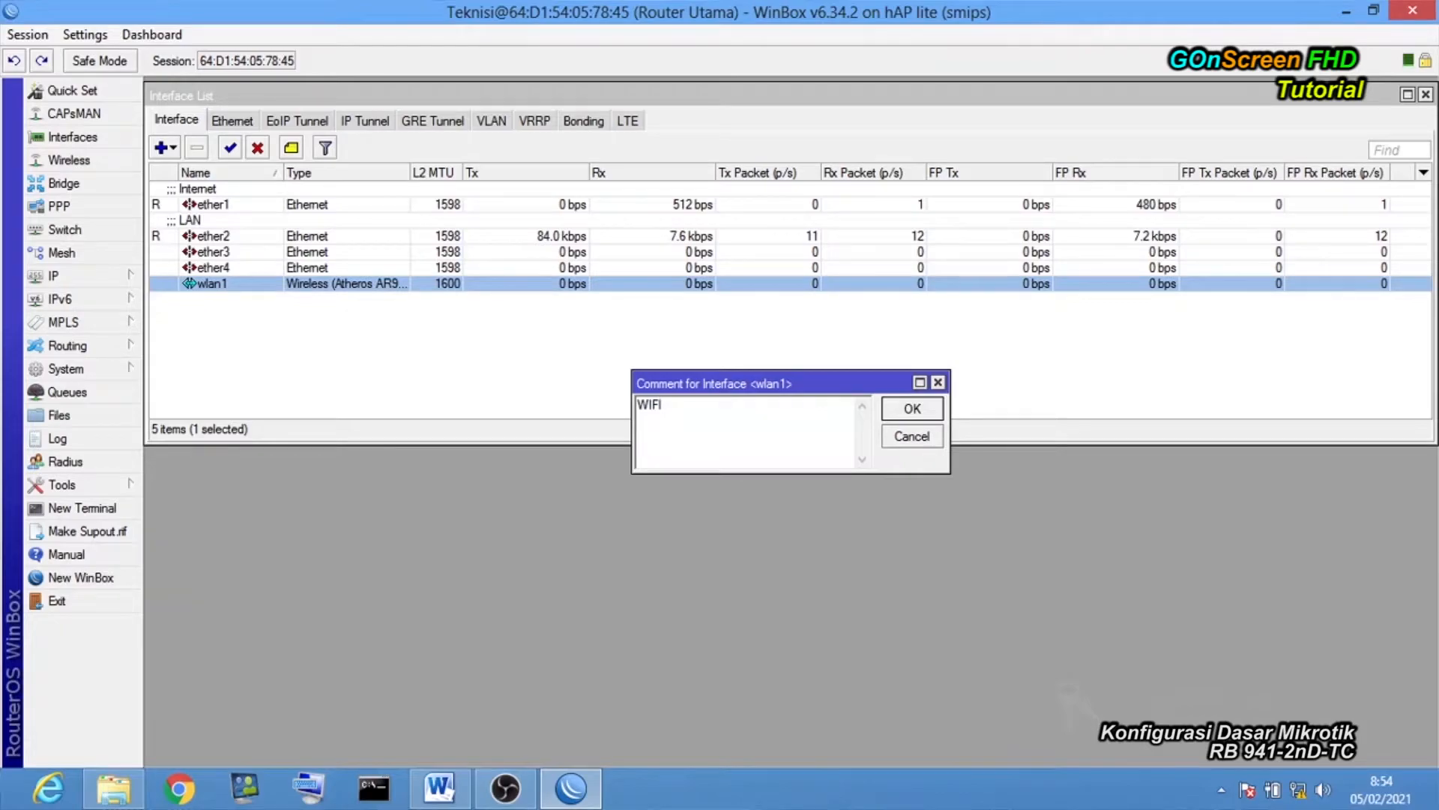
pyautogui.click(907, 404)
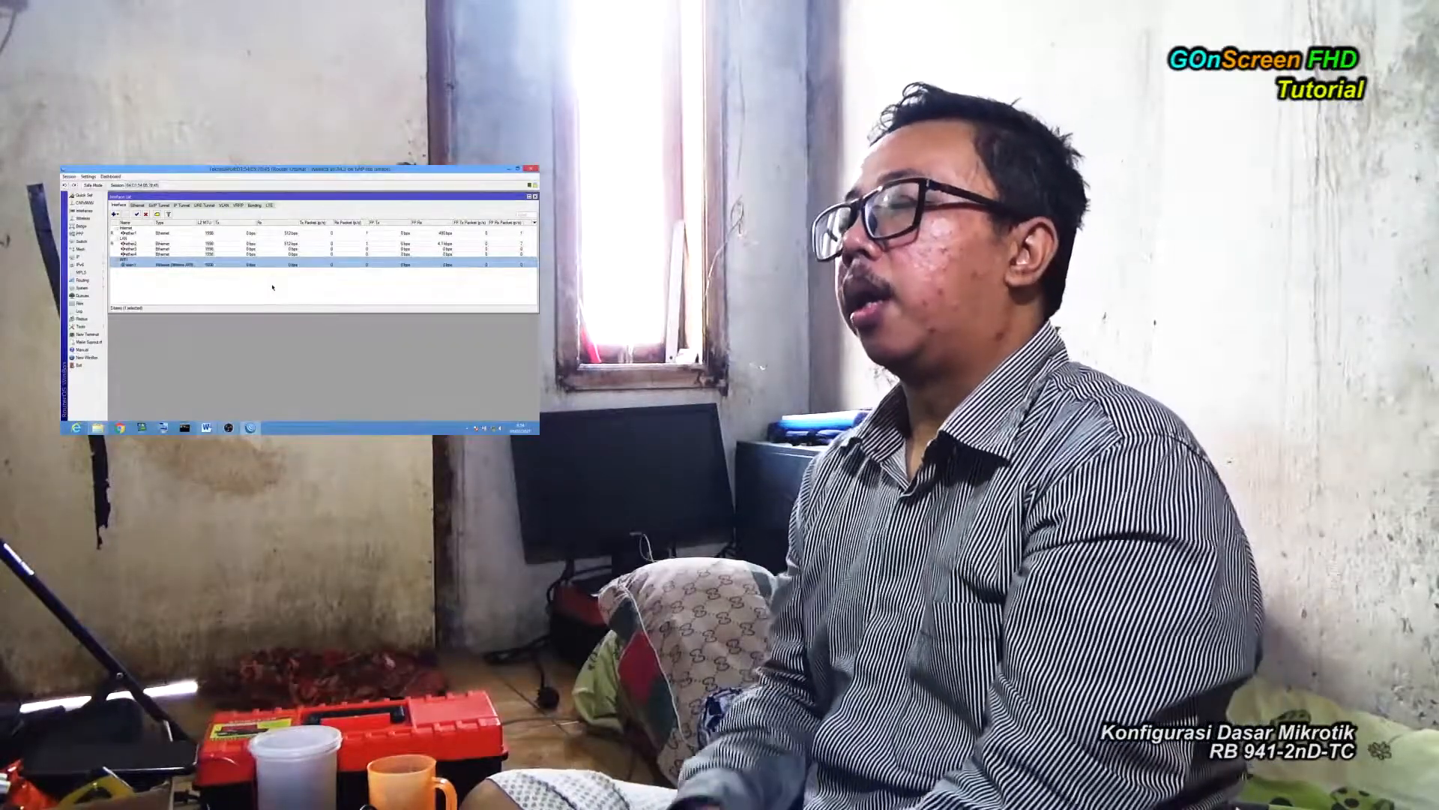
# Move the Interface List window left and shrink it to a compact size.
pyautogui.moveTo(476, 196); pyautogui.dragTo(178, 198)
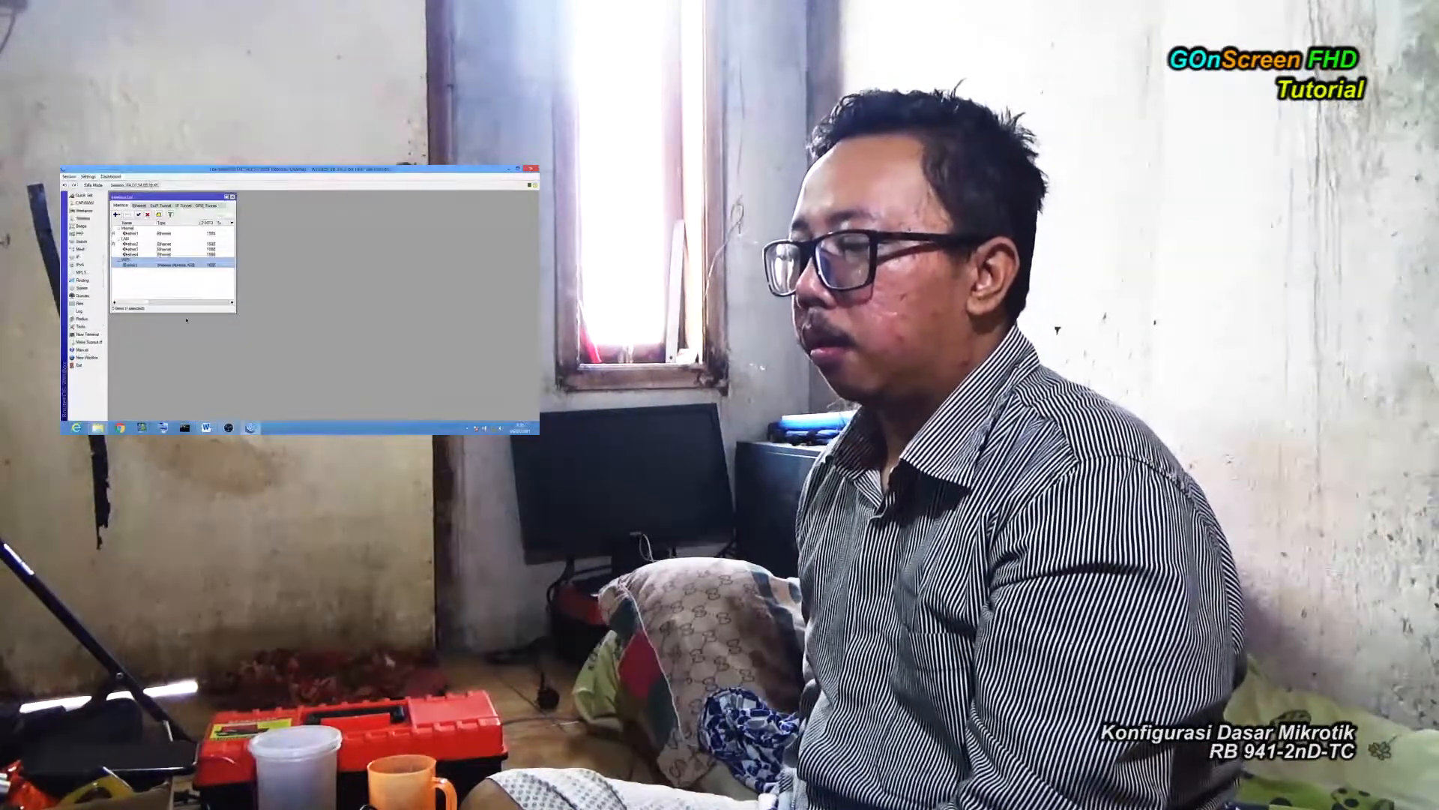
pyautogui.moveTo(187, 313); pyautogui.dragTo(256, 251)
pyautogui.moveTo(165, 289); pyautogui.dragTo(167, 285)
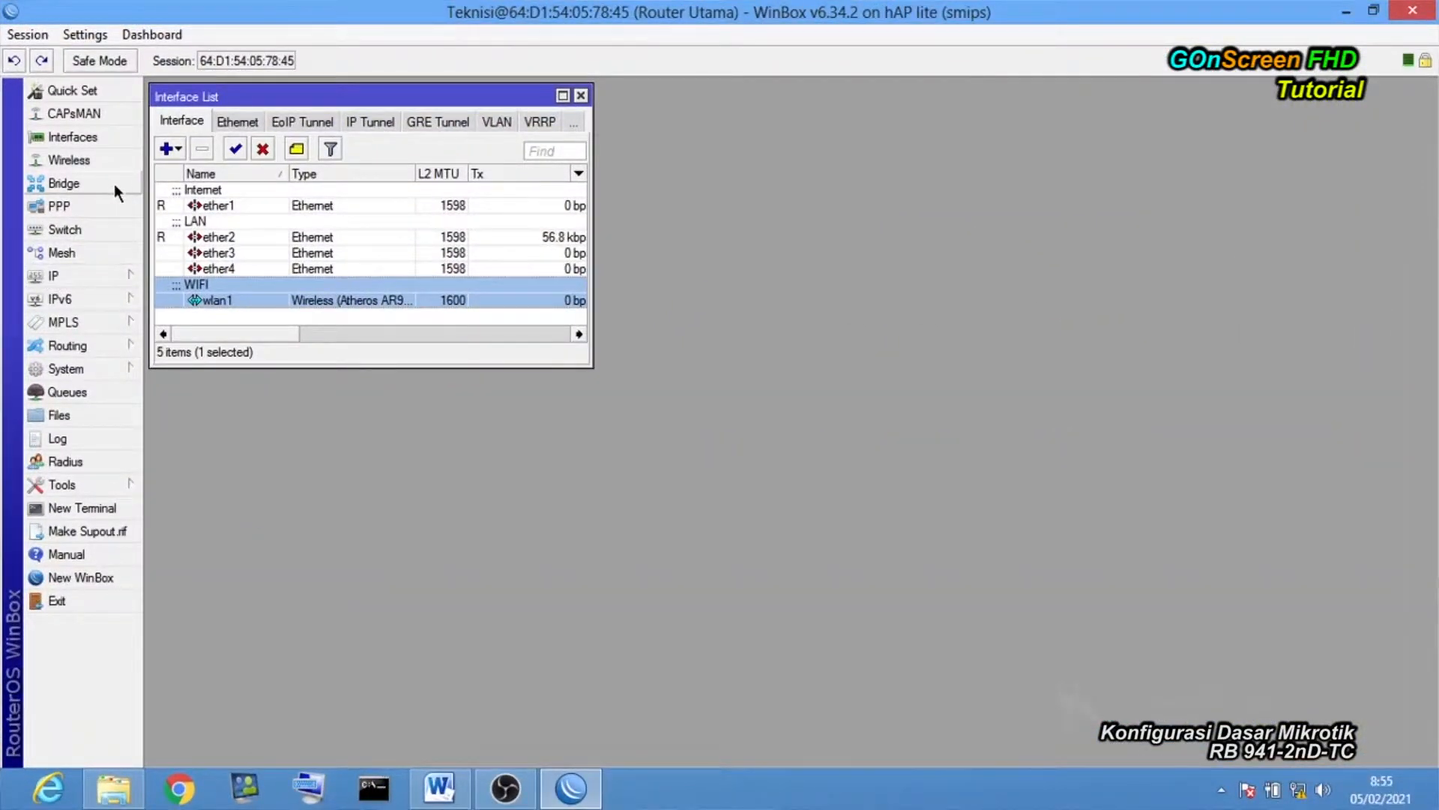
# Add a DHCP client on interface ether1 from IP > DHCP Client and save it.
pyautogui.click(129, 269)
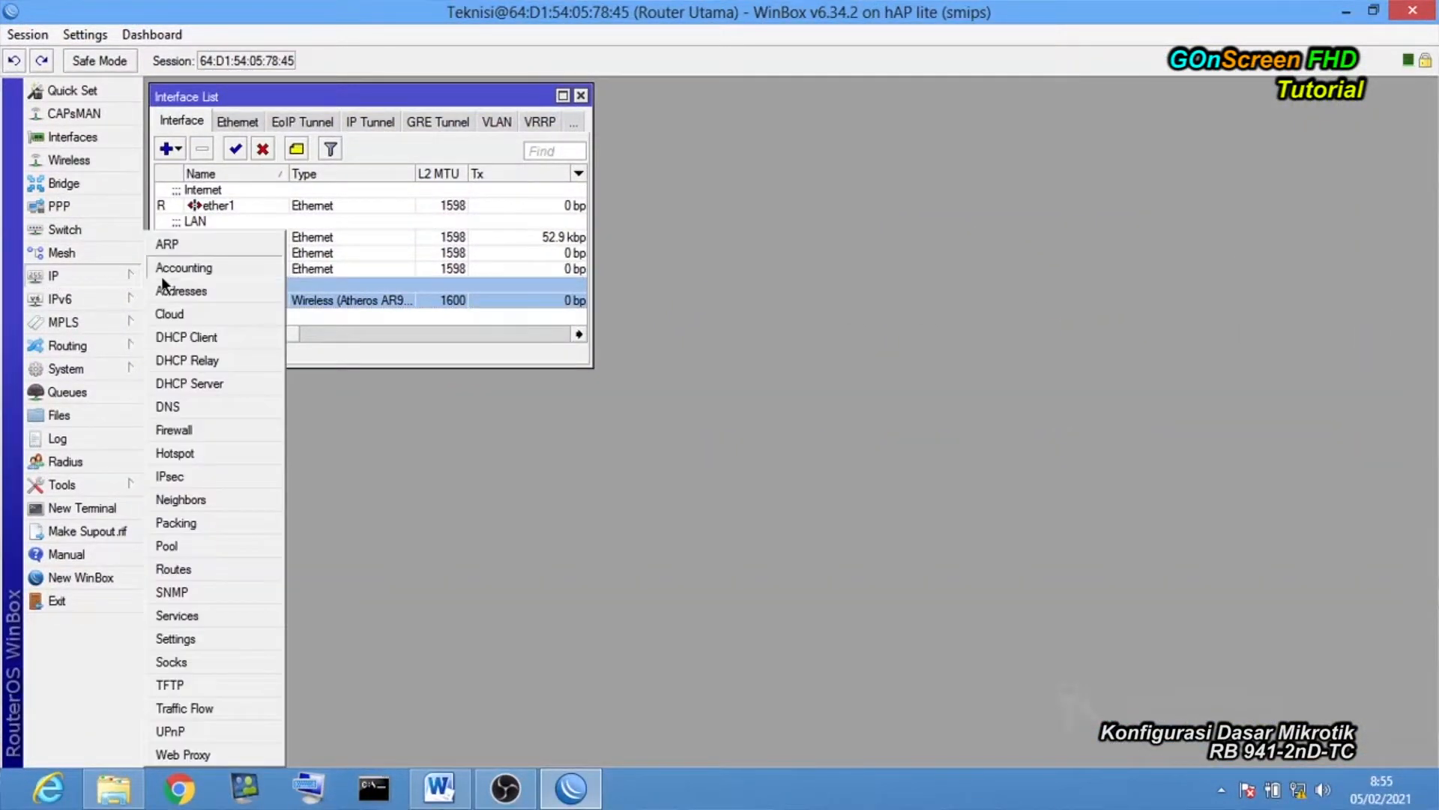
pyautogui.click(227, 339)
pyautogui.moveTo(808, 124); pyautogui.dragTo(725, 98)
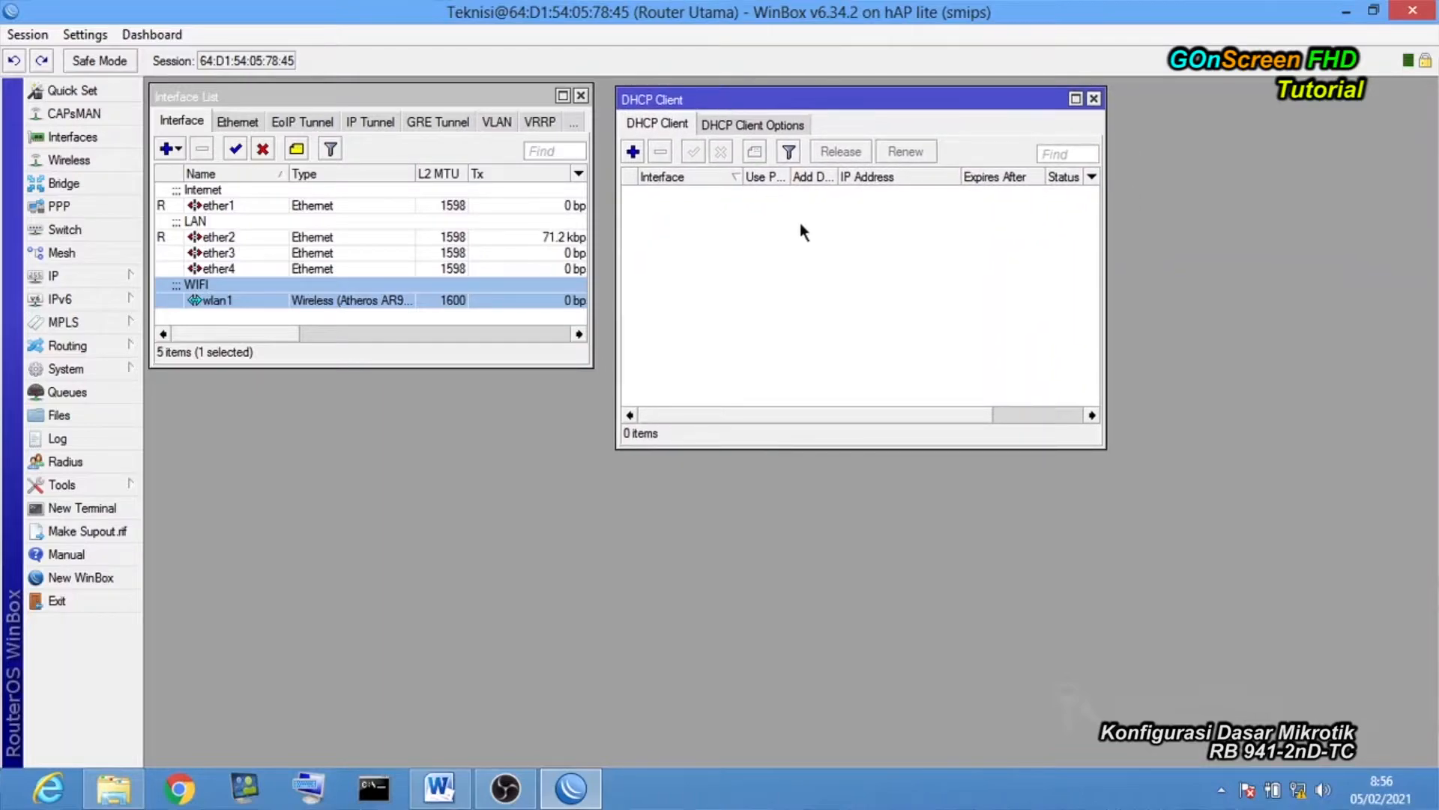
pyautogui.click(634, 155)
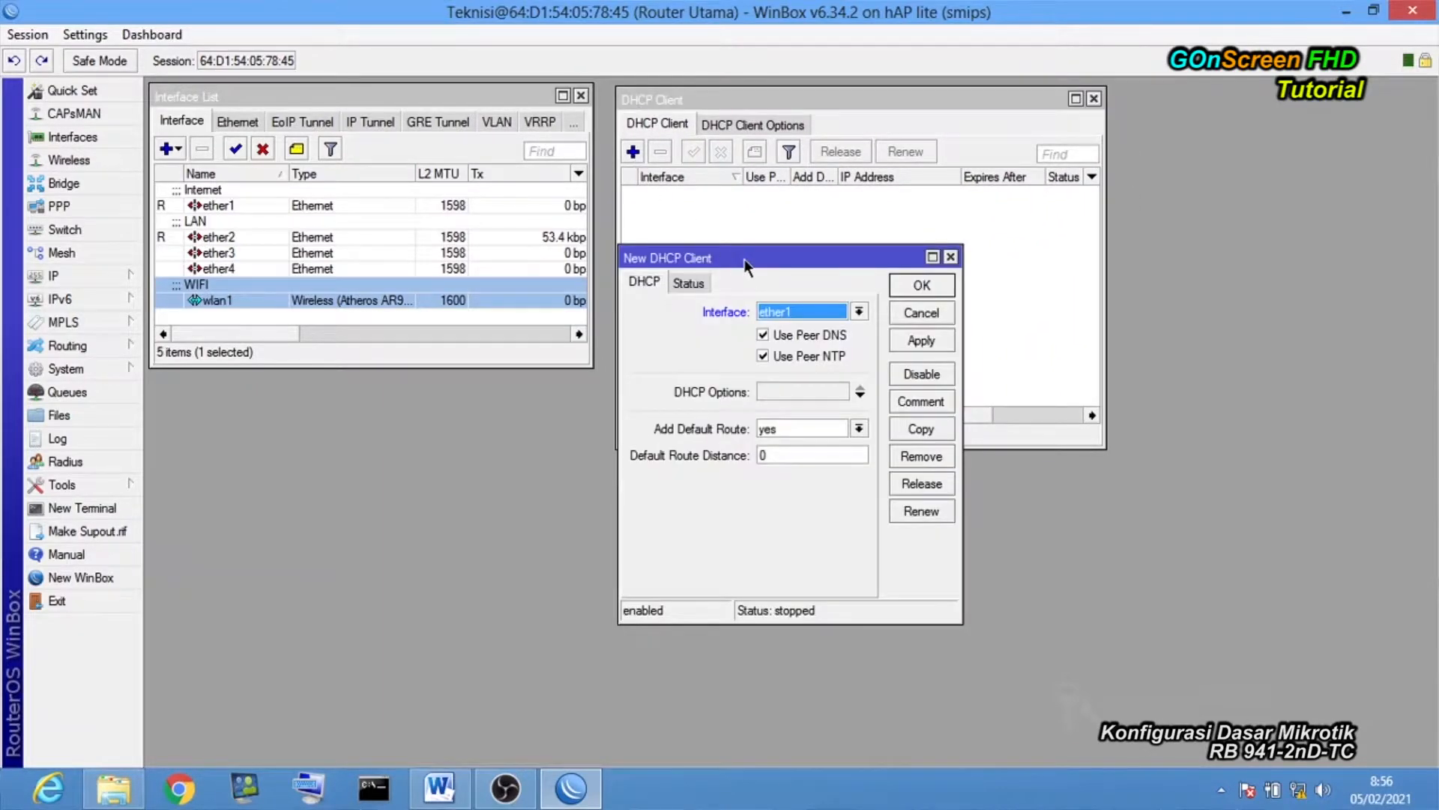
pyautogui.moveTo(746, 264); pyautogui.dragTo(776, 136)
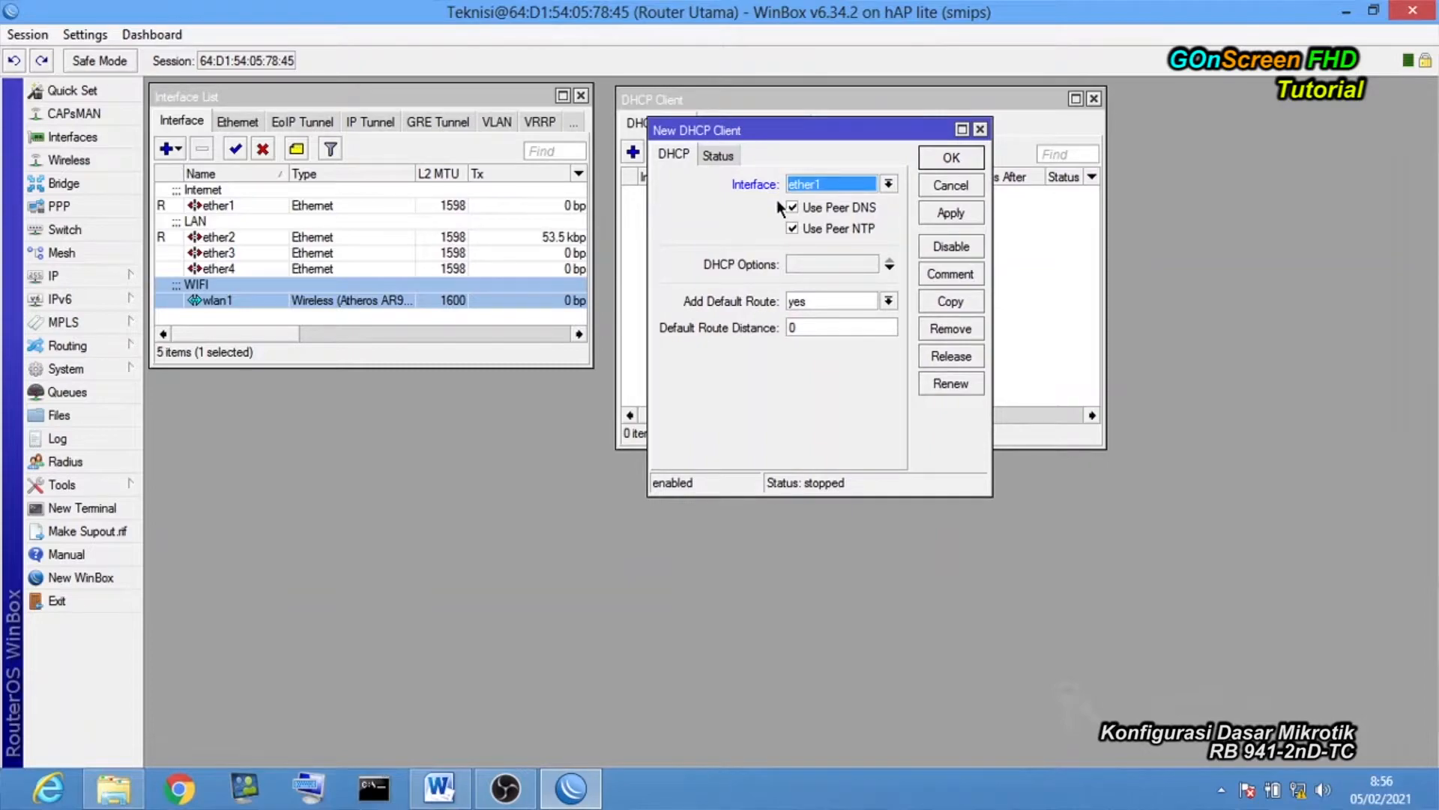
pyautogui.click(859, 182)
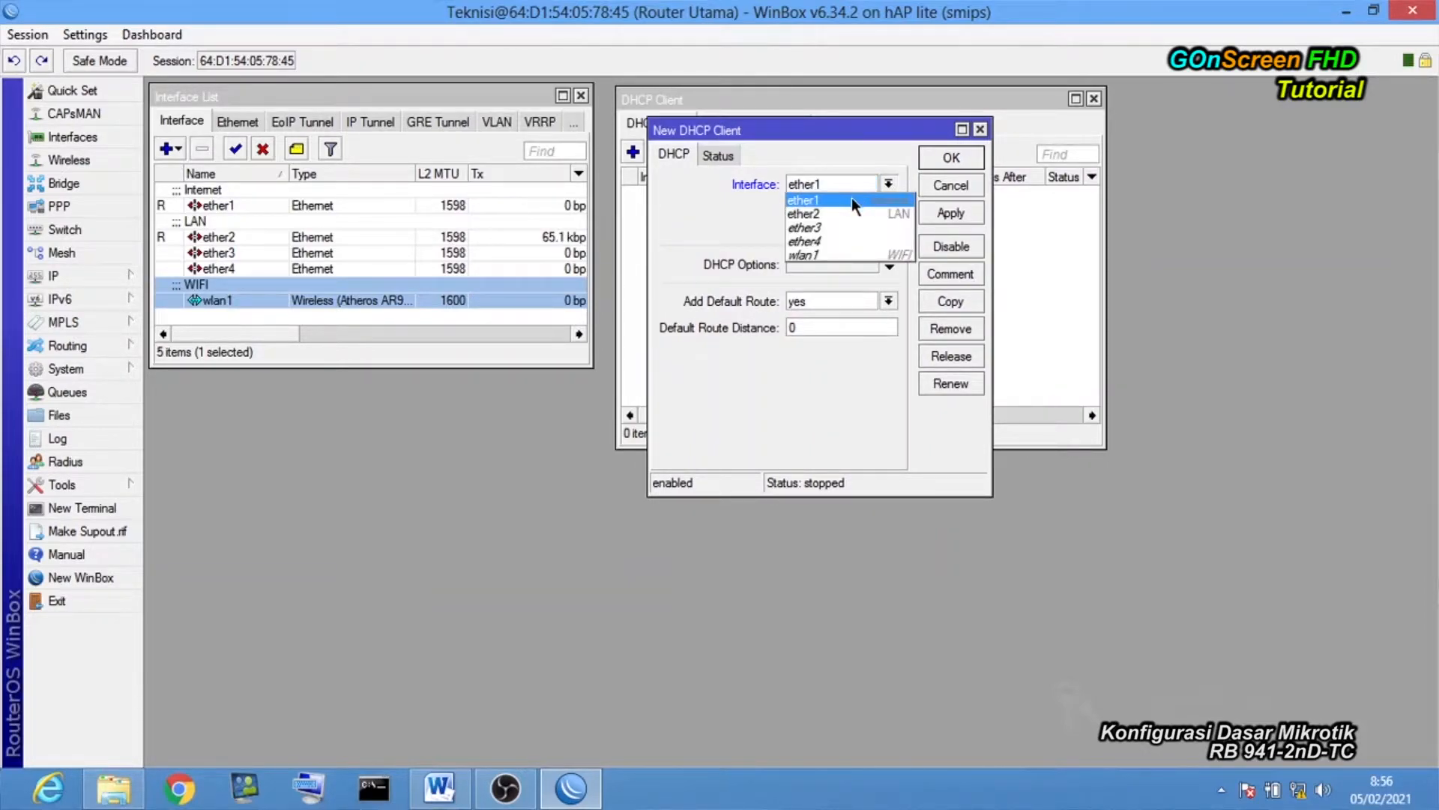
pyautogui.click(851, 196)
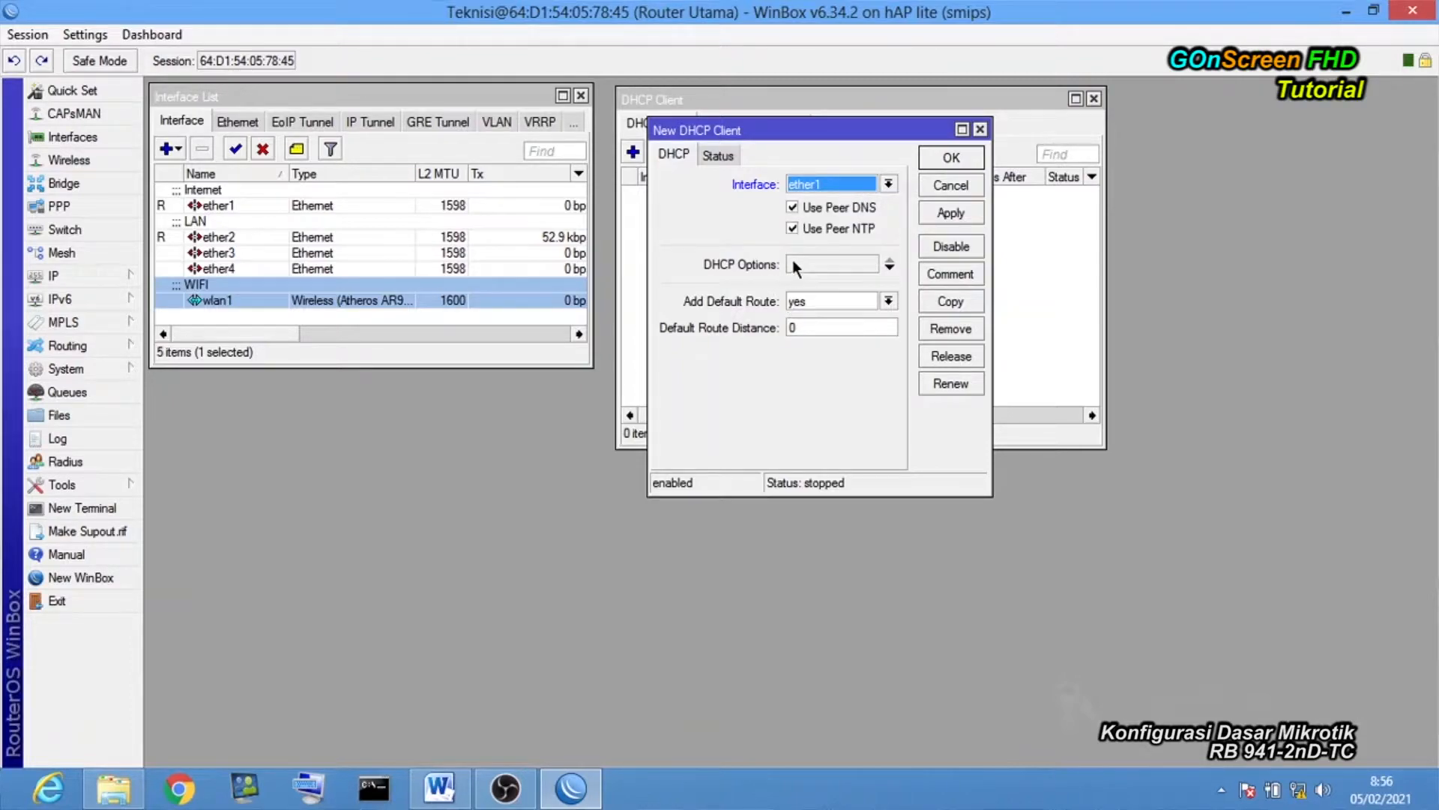
pyautogui.click(947, 215)
pyautogui.click(952, 157)
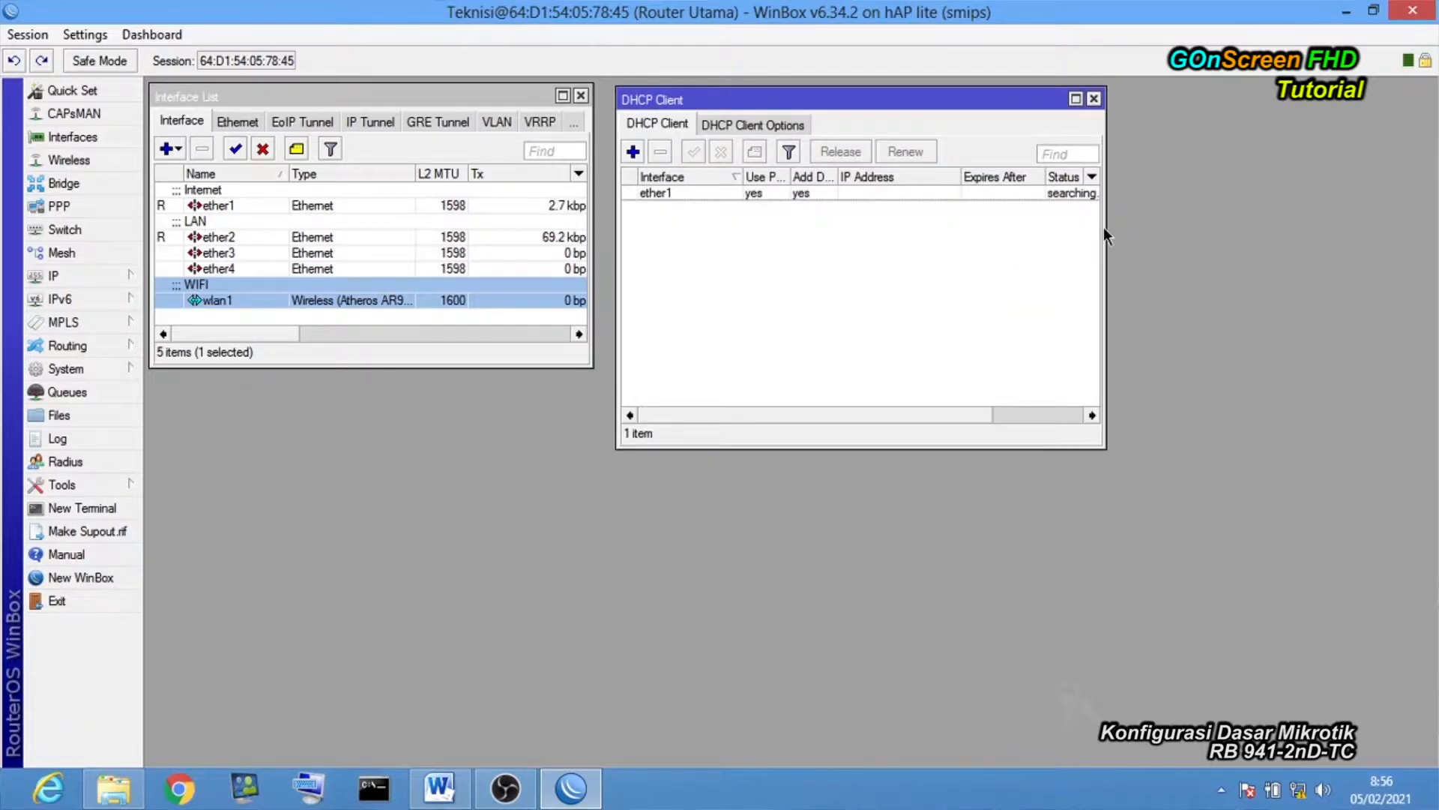
pyautogui.moveTo(1105, 227); pyautogui.dragTo(1144, 226)
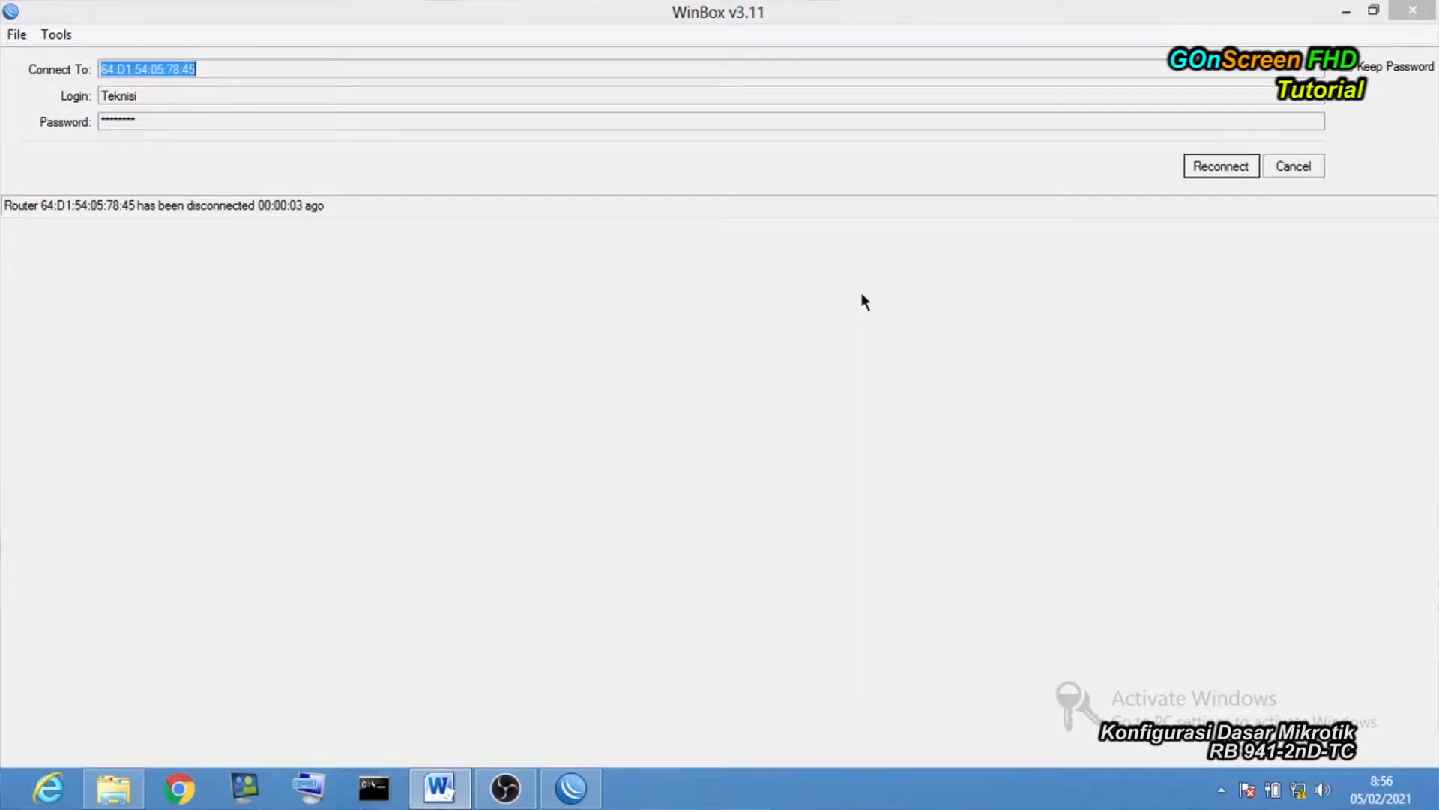
# Reconnect to the router and check that the ether1 DHCP client is bound at 192.168.100.35/24.
pyautogui.click(1197, 173)
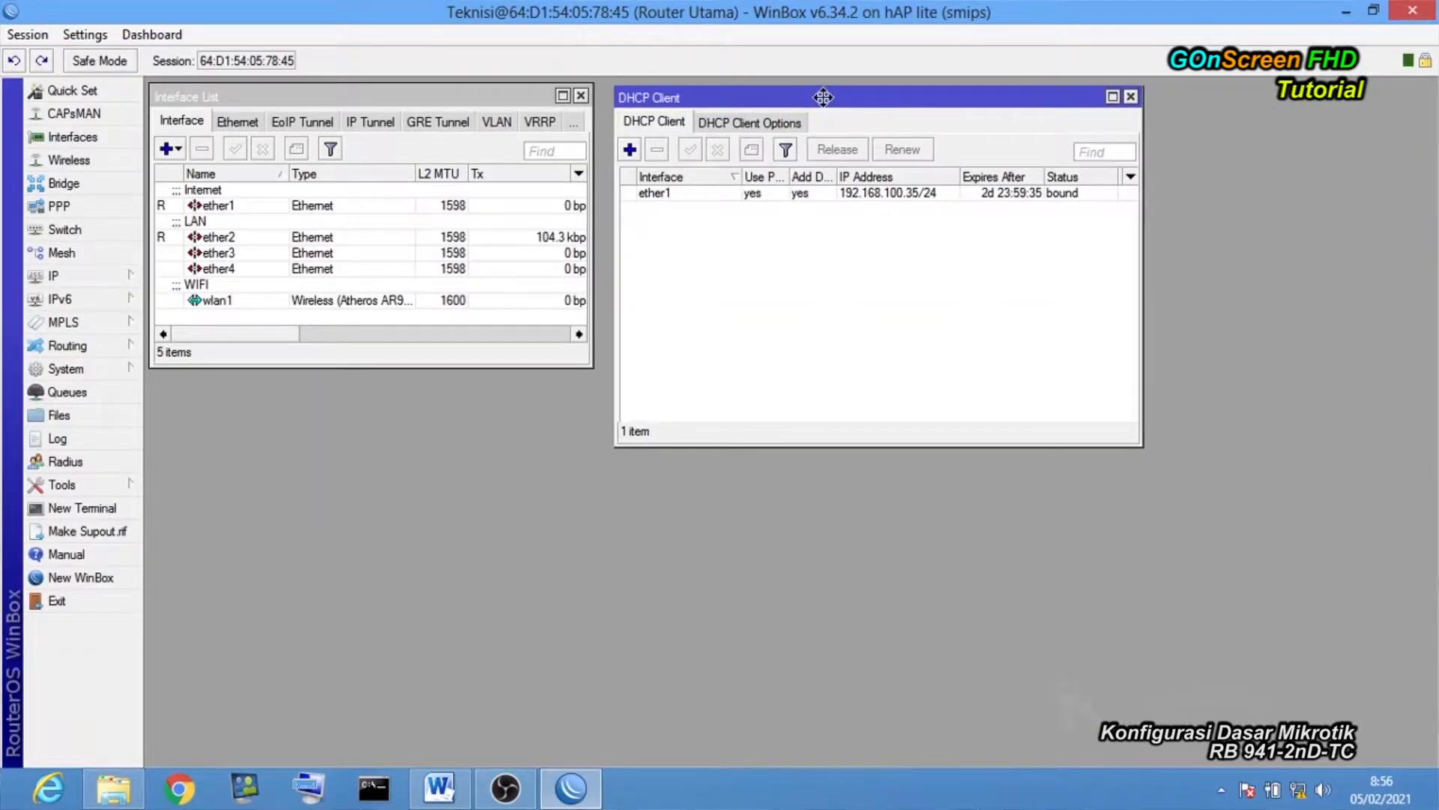
pyautogui.moveTo(828, 99); pyautogui.dragTo(812, 98)
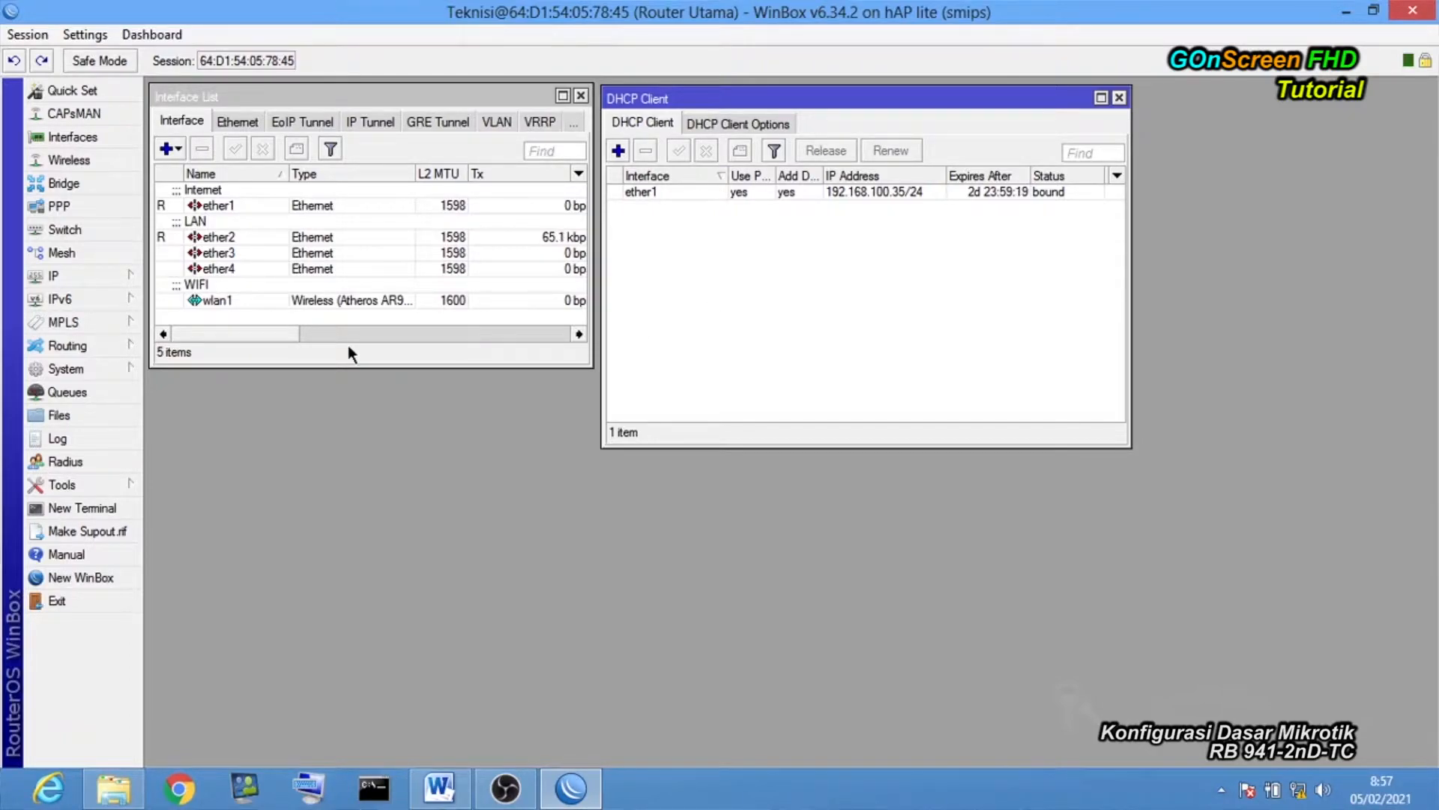
# Show the route list with default route 0.0.0.0/0 via 192.168.100.1, placed below the interface list.
pyautogui.click(131, 284)
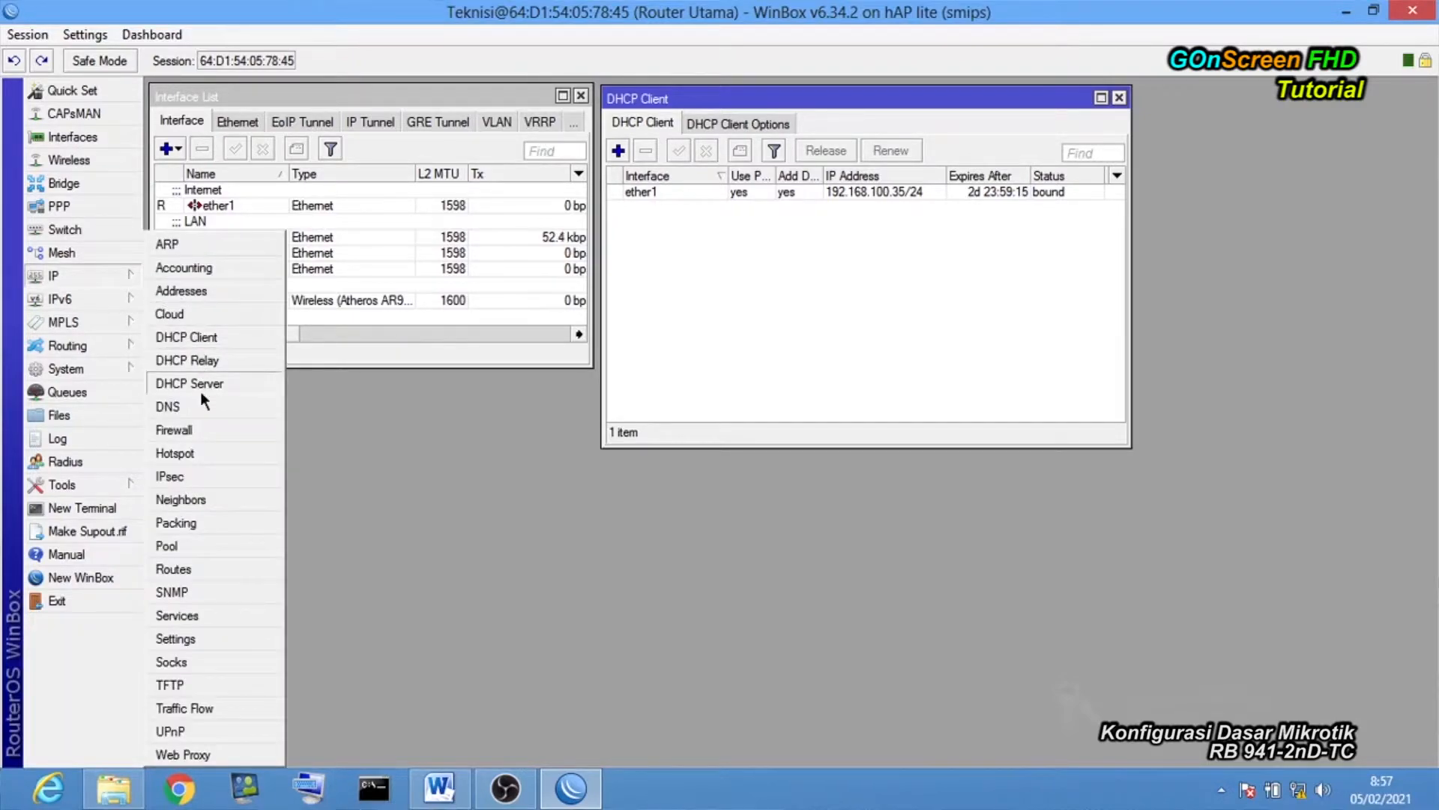
pyautogui.click(200, 568)
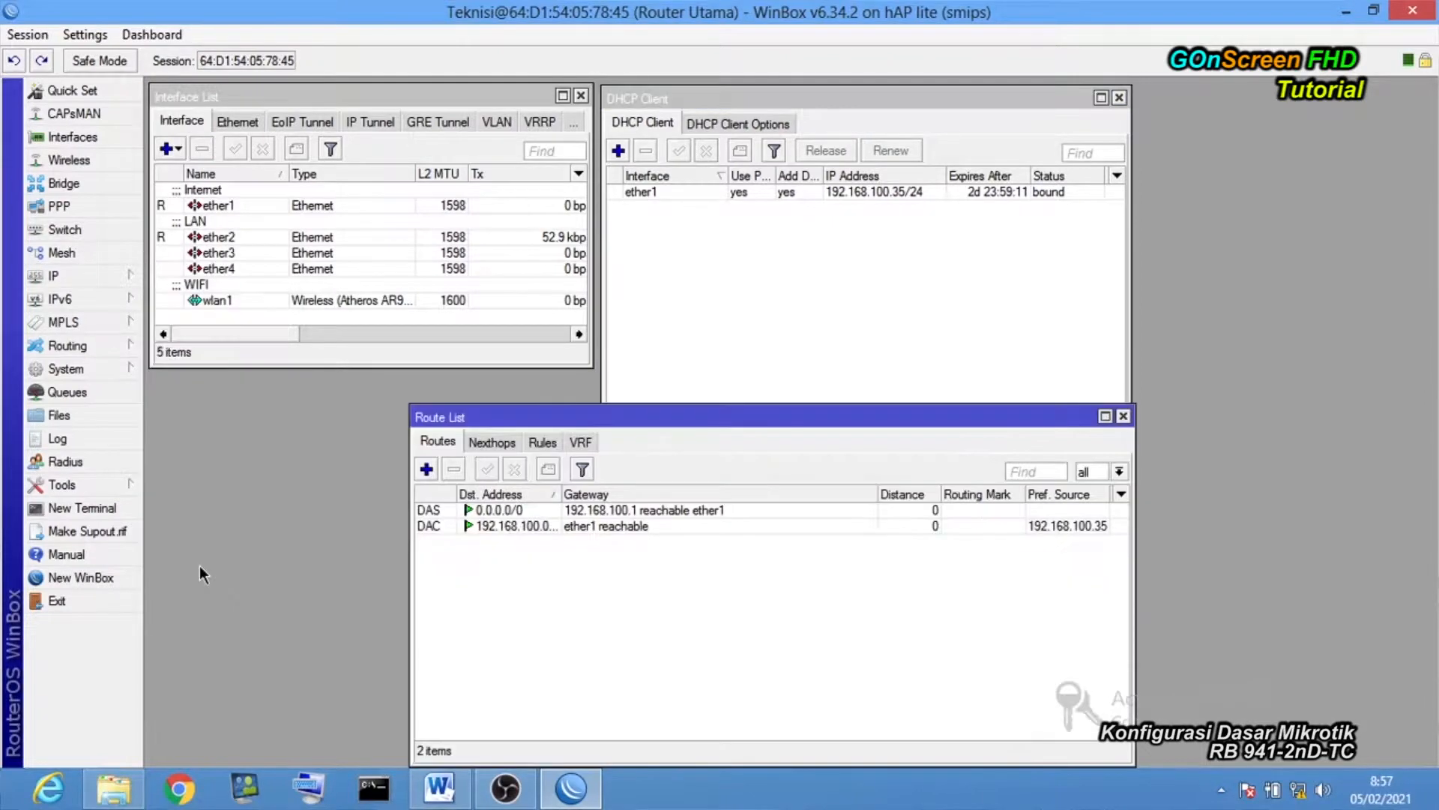
pyautogui.moveTo(632, 411); pyautogui.dragTo(778, 250)
pyautogui.click(732, 346)
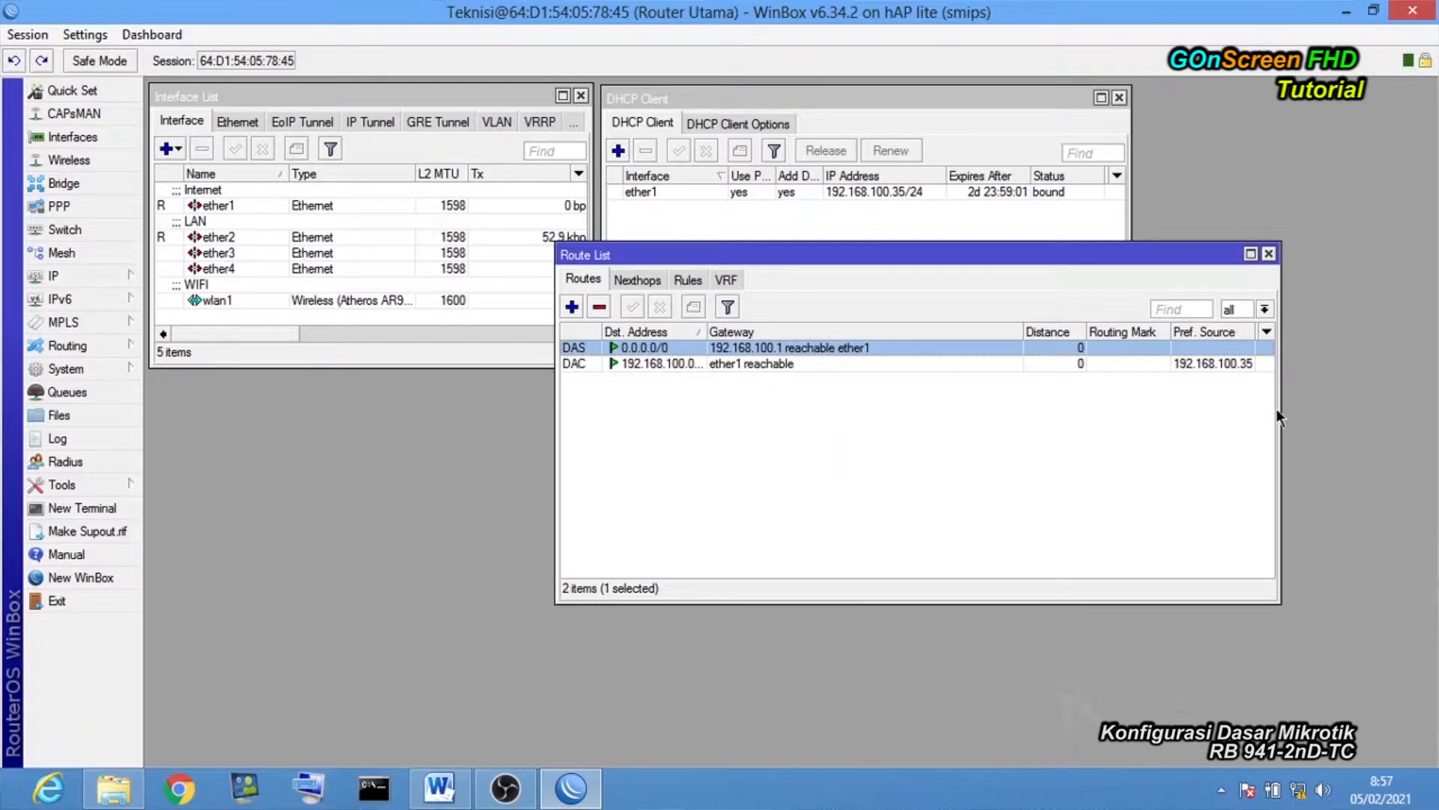
pyautogui.moveTo(1276, 407); pyautogui.dragTo(1258, 408)
pyautogui.moveTo(935, 603); pyautogui.dragTo(919, 444)
pyautogui.moveTo(916, 254); pyautogui.dragTo(510, 377)
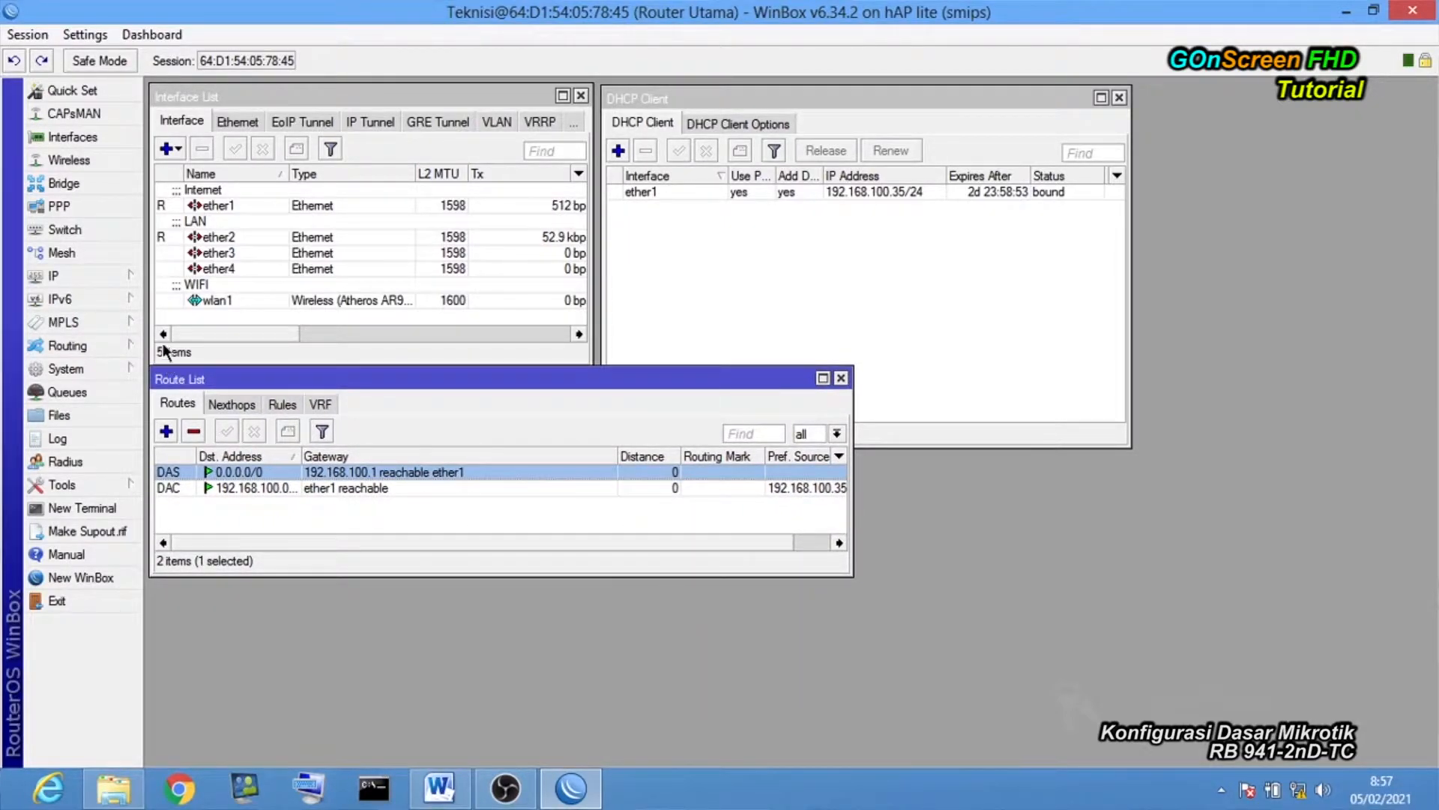
pyautogui.click(130, 279)
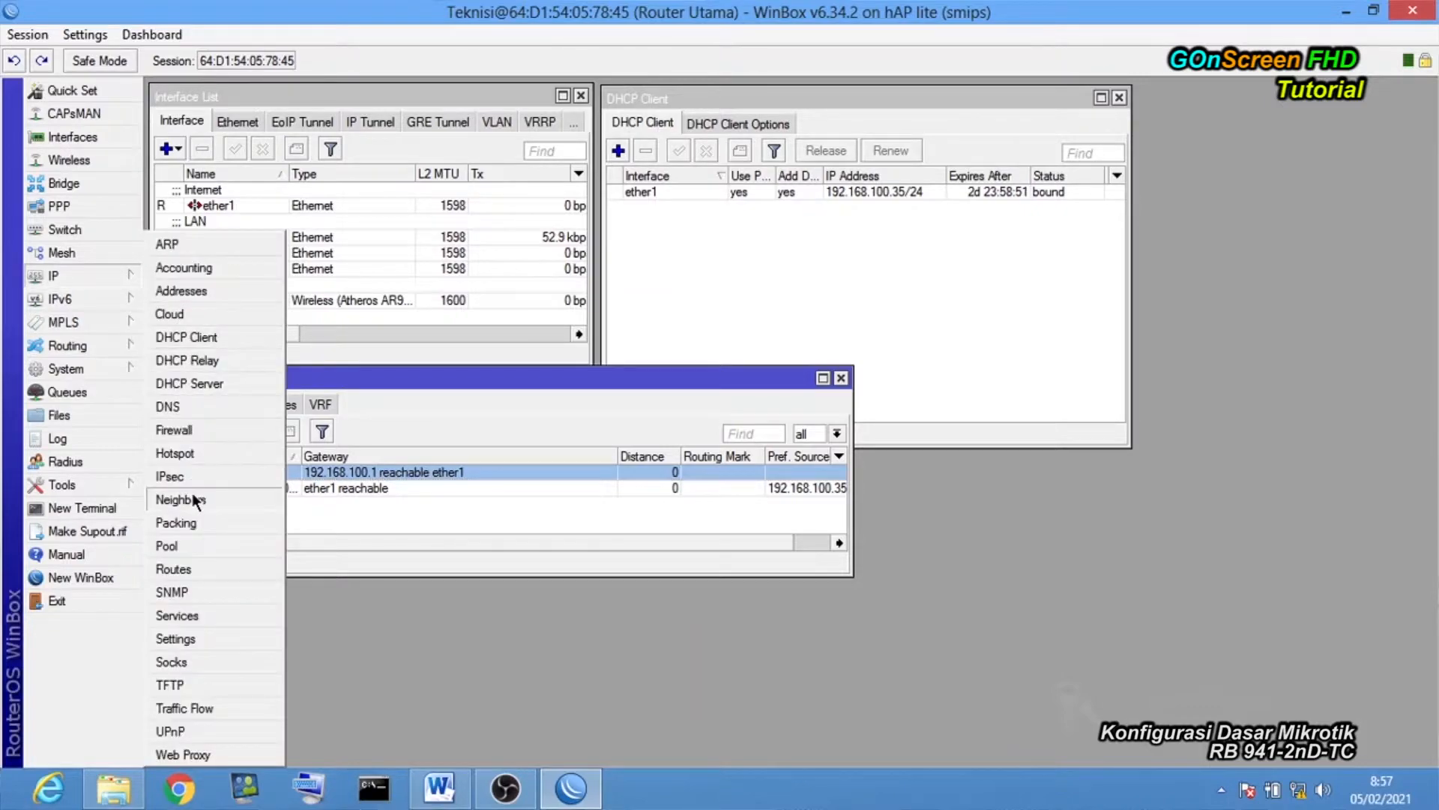
# Turn on Allow Remote Requests in the DNS settings, keeping server 192.168.100.1.
pyautogui.click(207, 407)
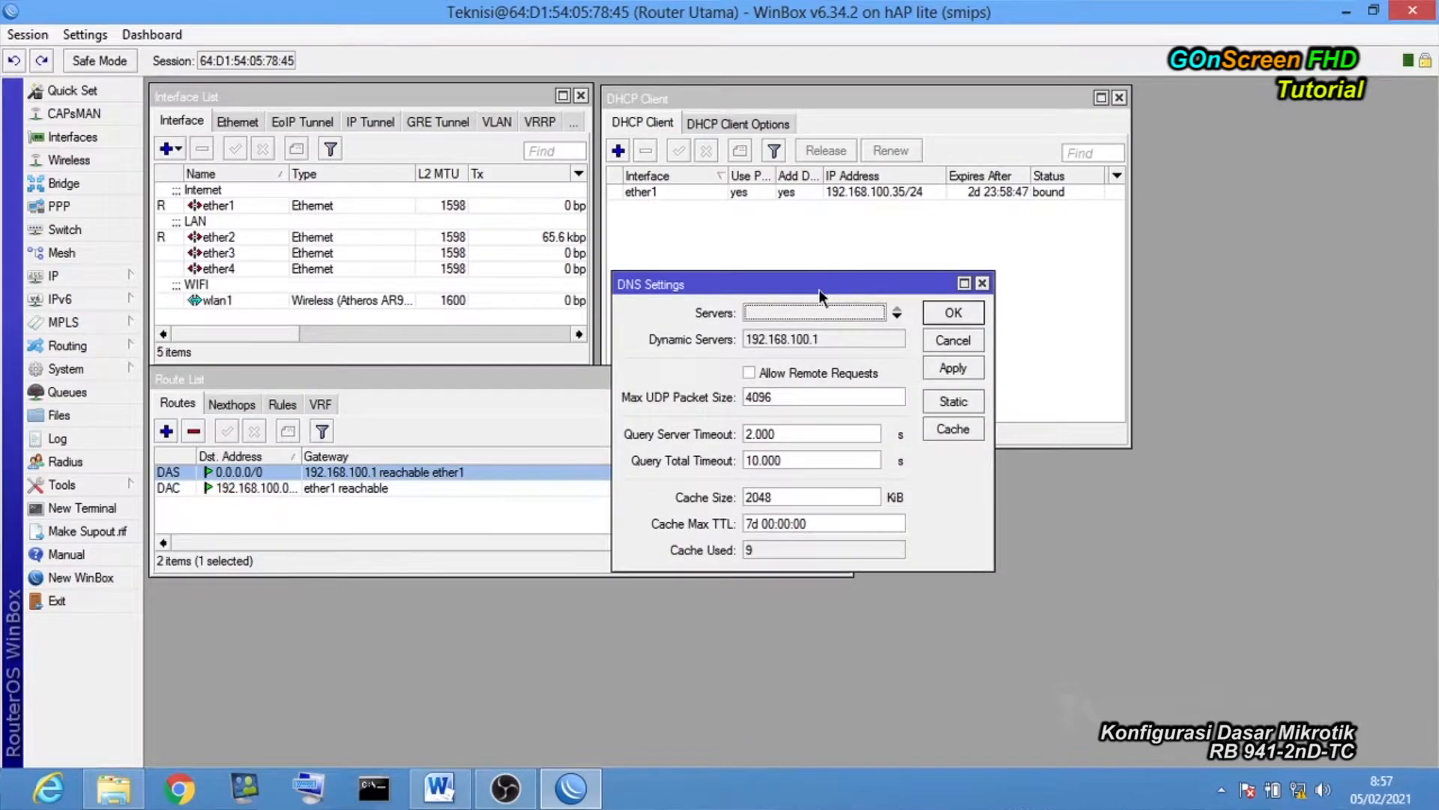
pyautogui.moveTo(819, 289); pyautogui.dragTo(714, 284)
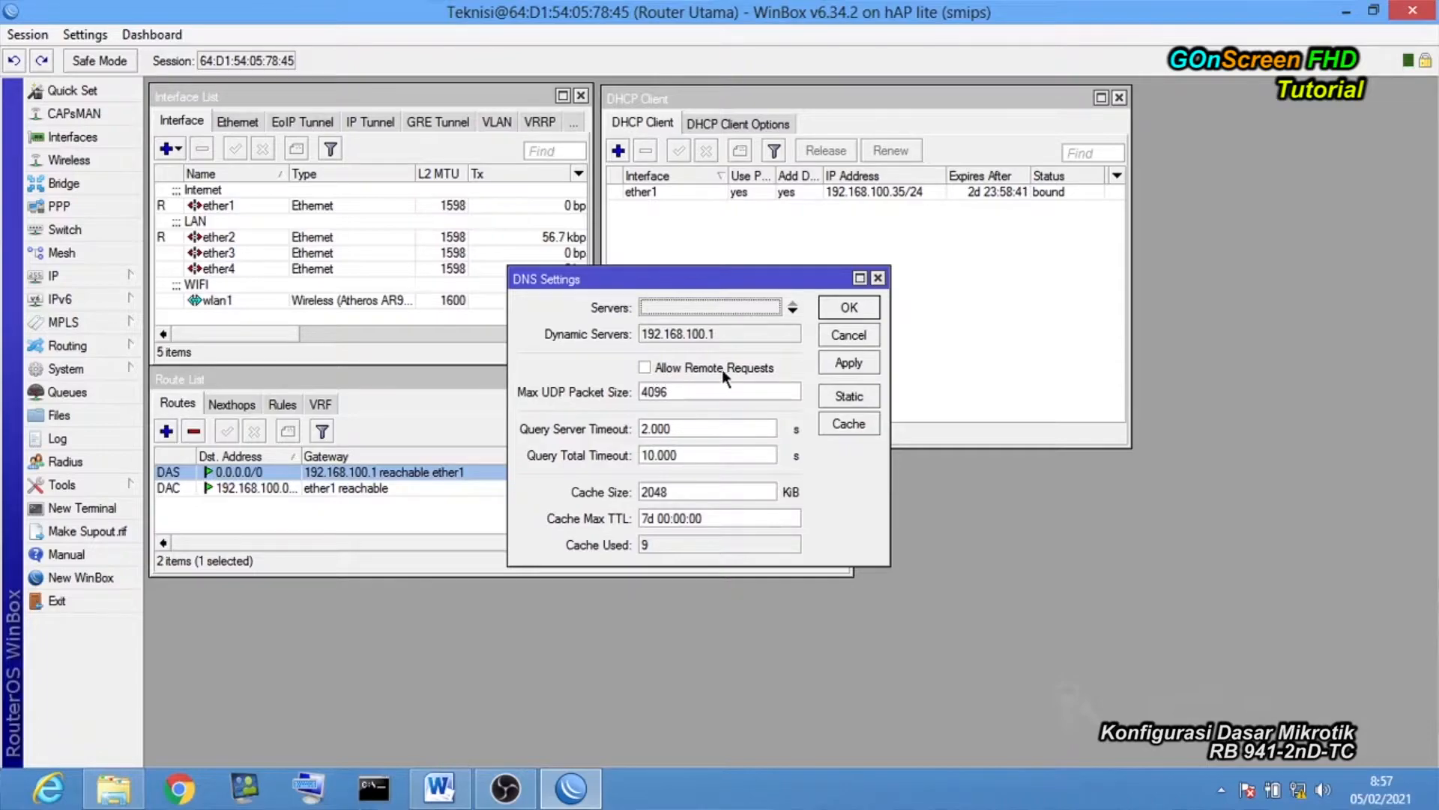
pyautogui.click(648, 367)
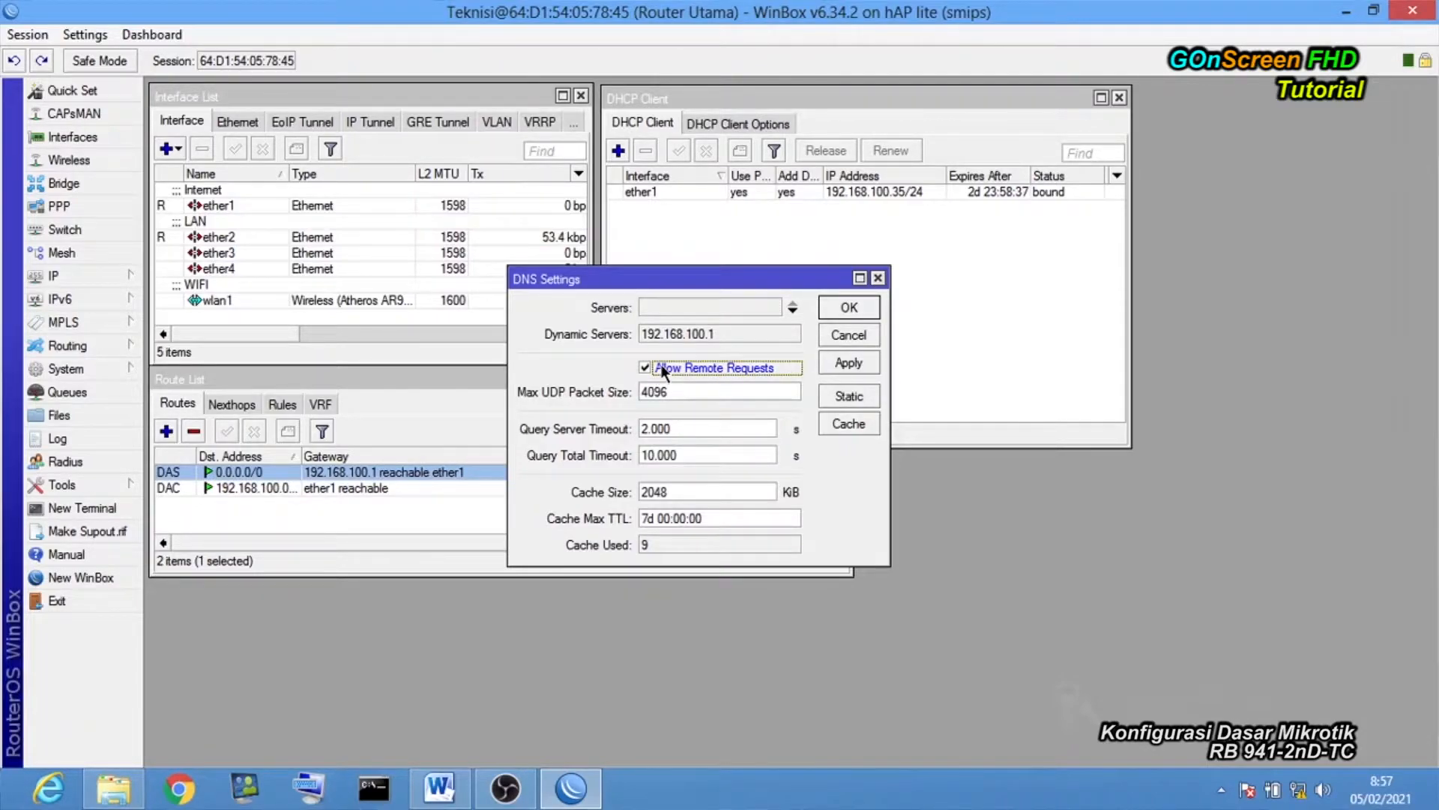
pyautogui.click(832, 363)
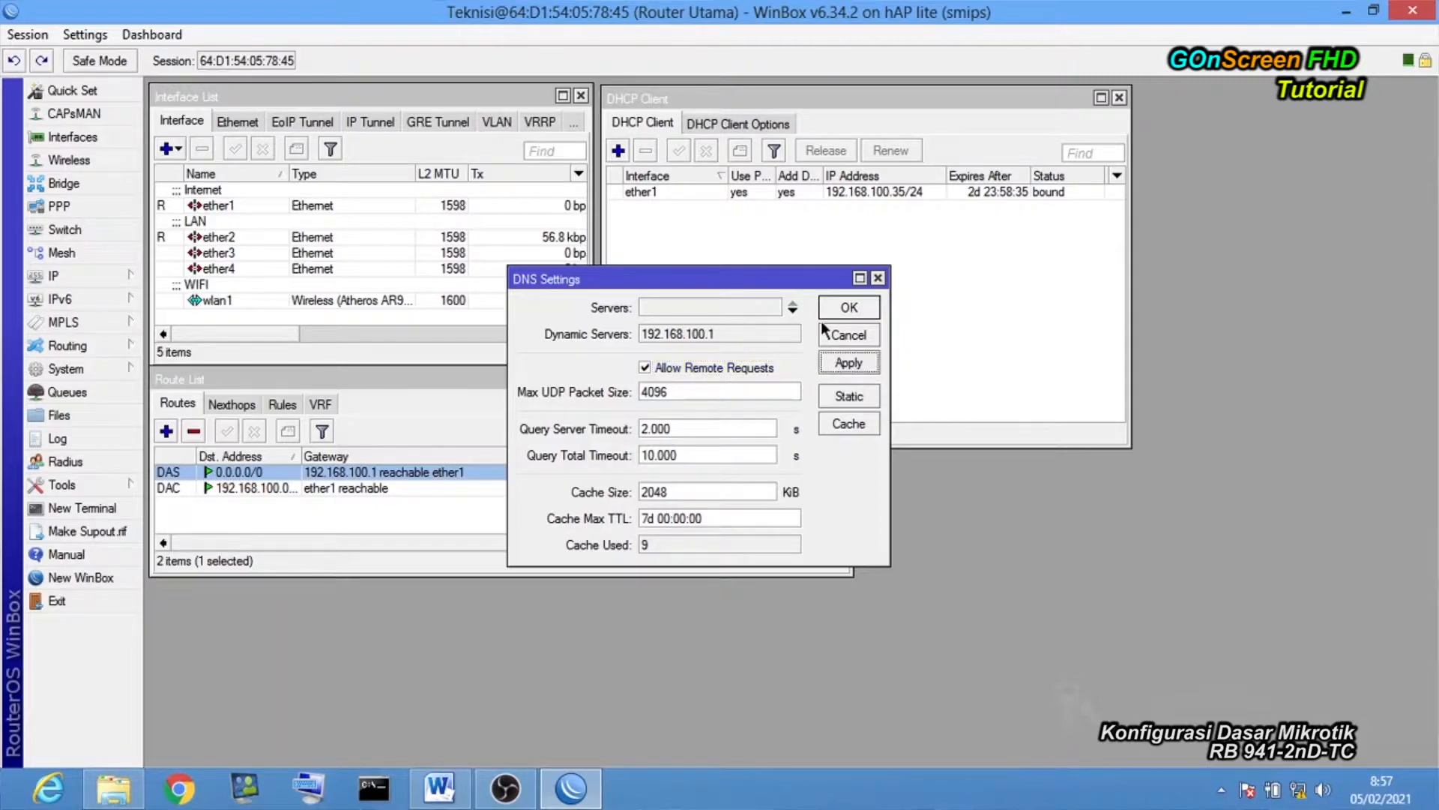
pyautogui.click(848, 308)
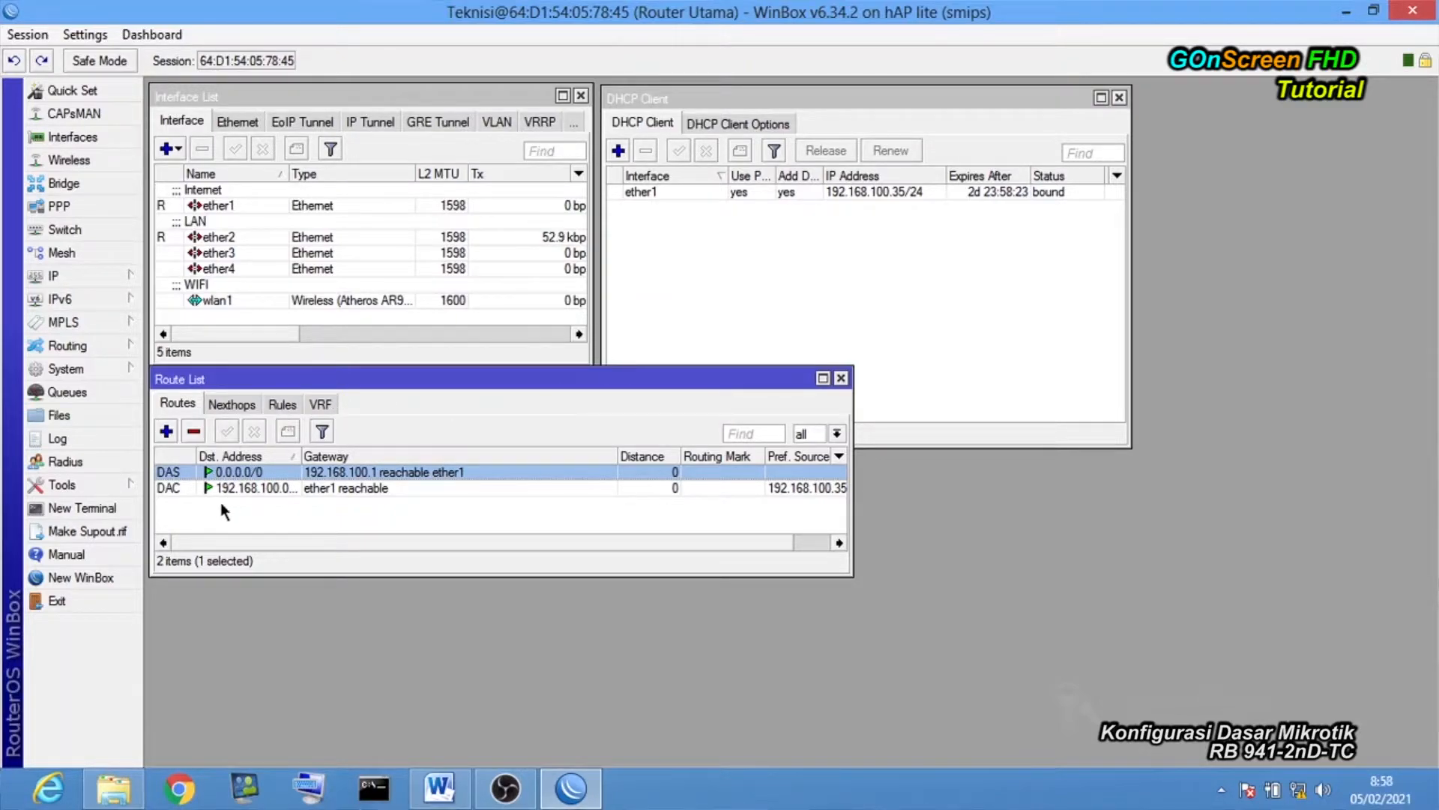
pyautogui.click(96, 509)
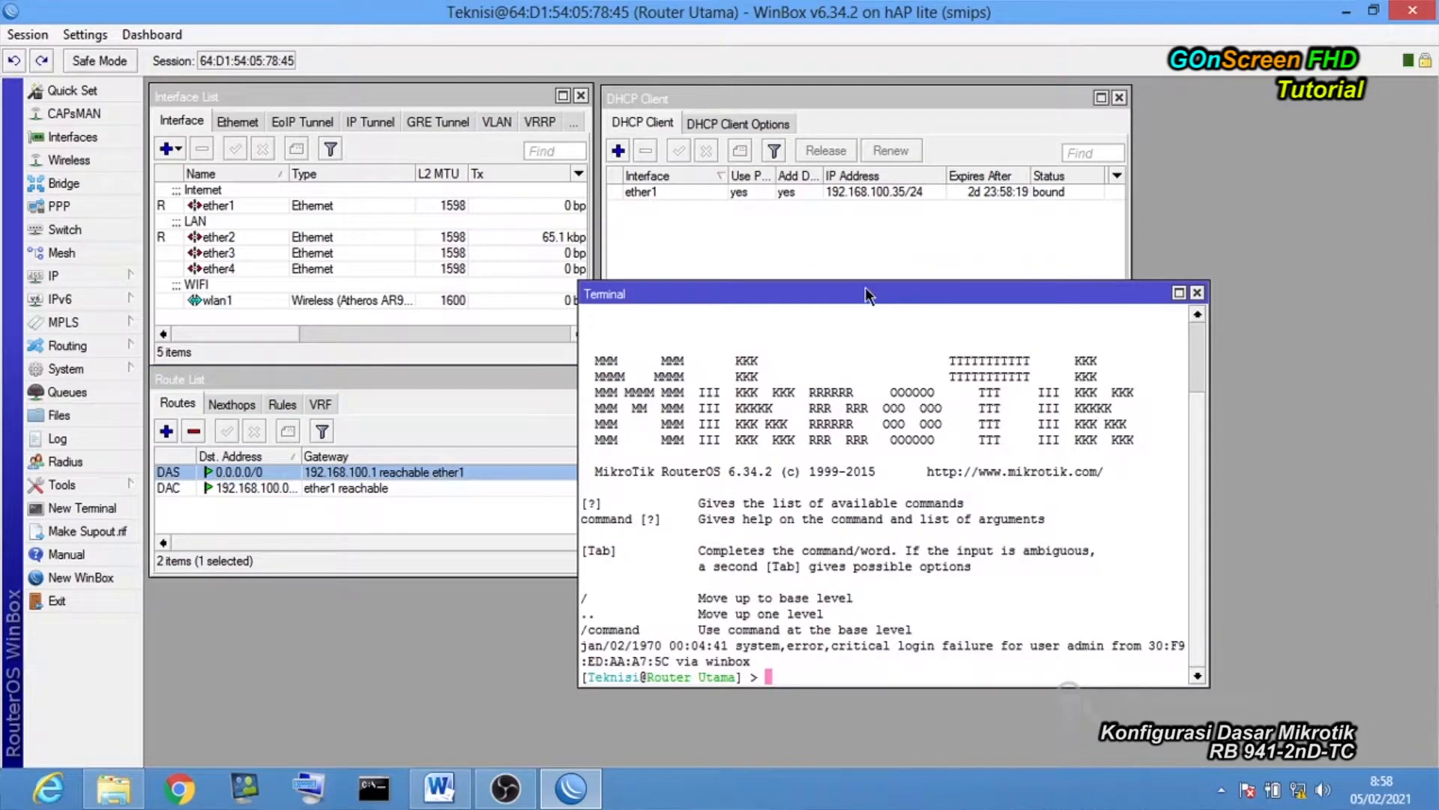
pyautogui.moveTo(865, 292); pyautogui.dragTo(837, 199)
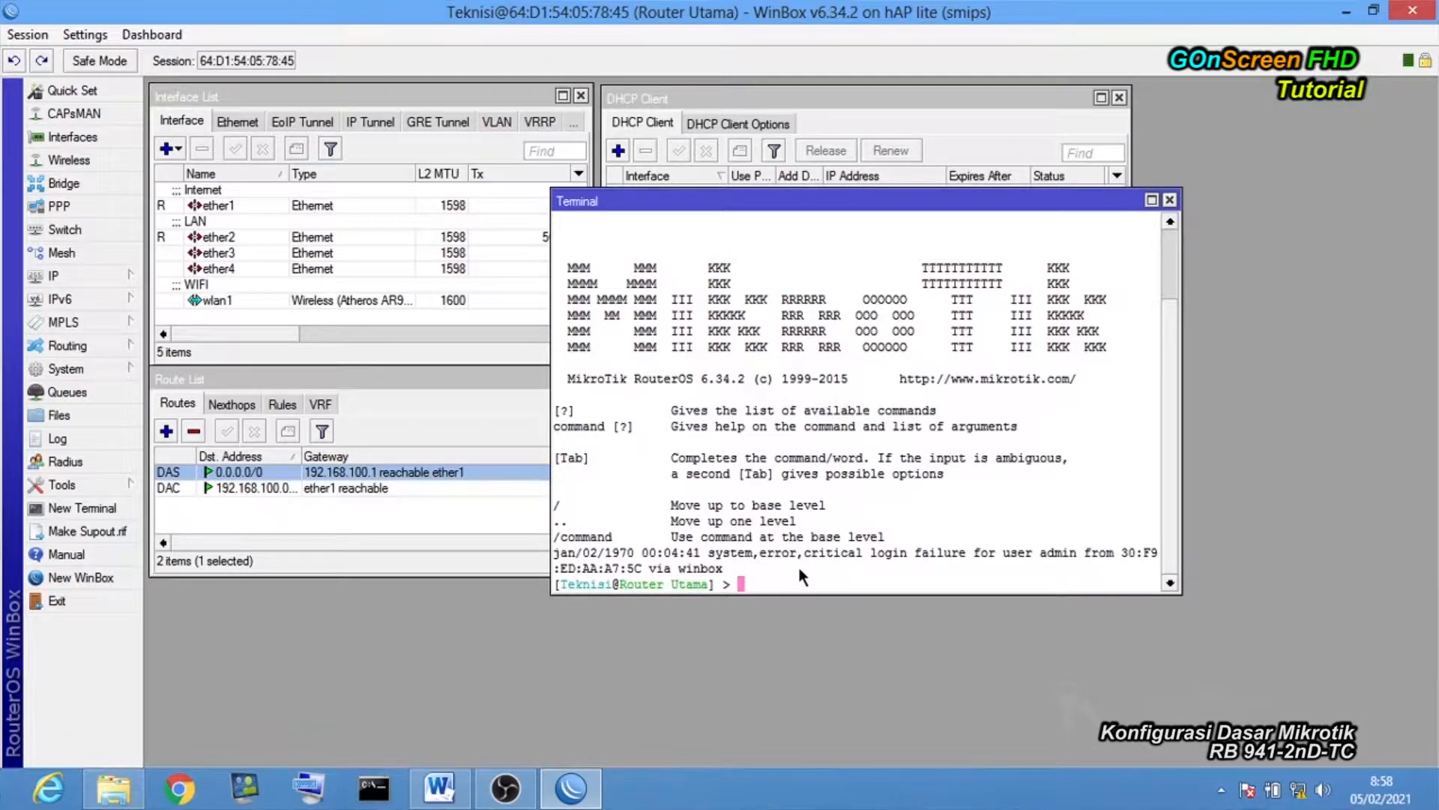
pyautogui.write('pi')
pyautogui.write('le.com')
pyautogui.press('Return')
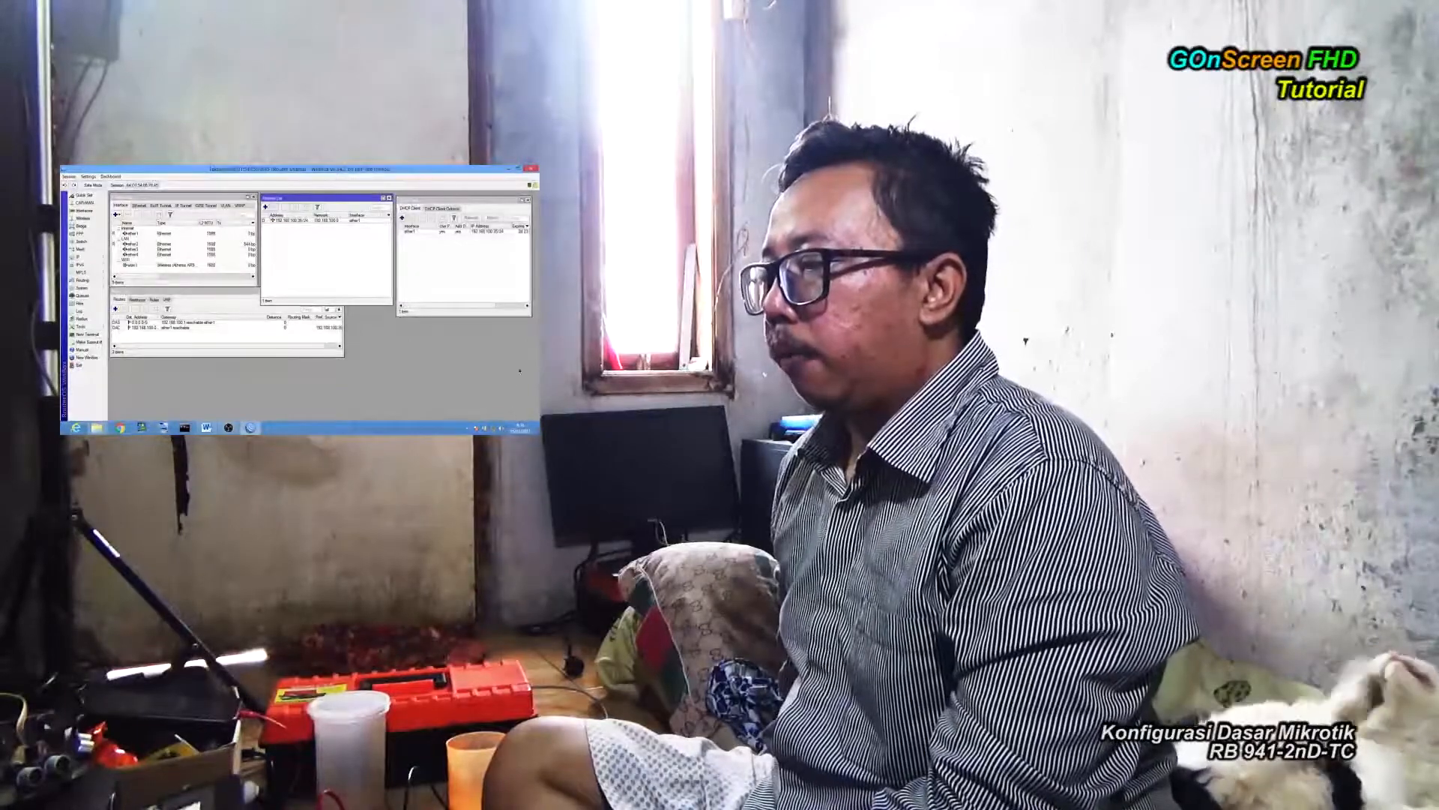
# Disable the ether1 entry in the DHCP Client list.
pyautogui.click(423, 263)
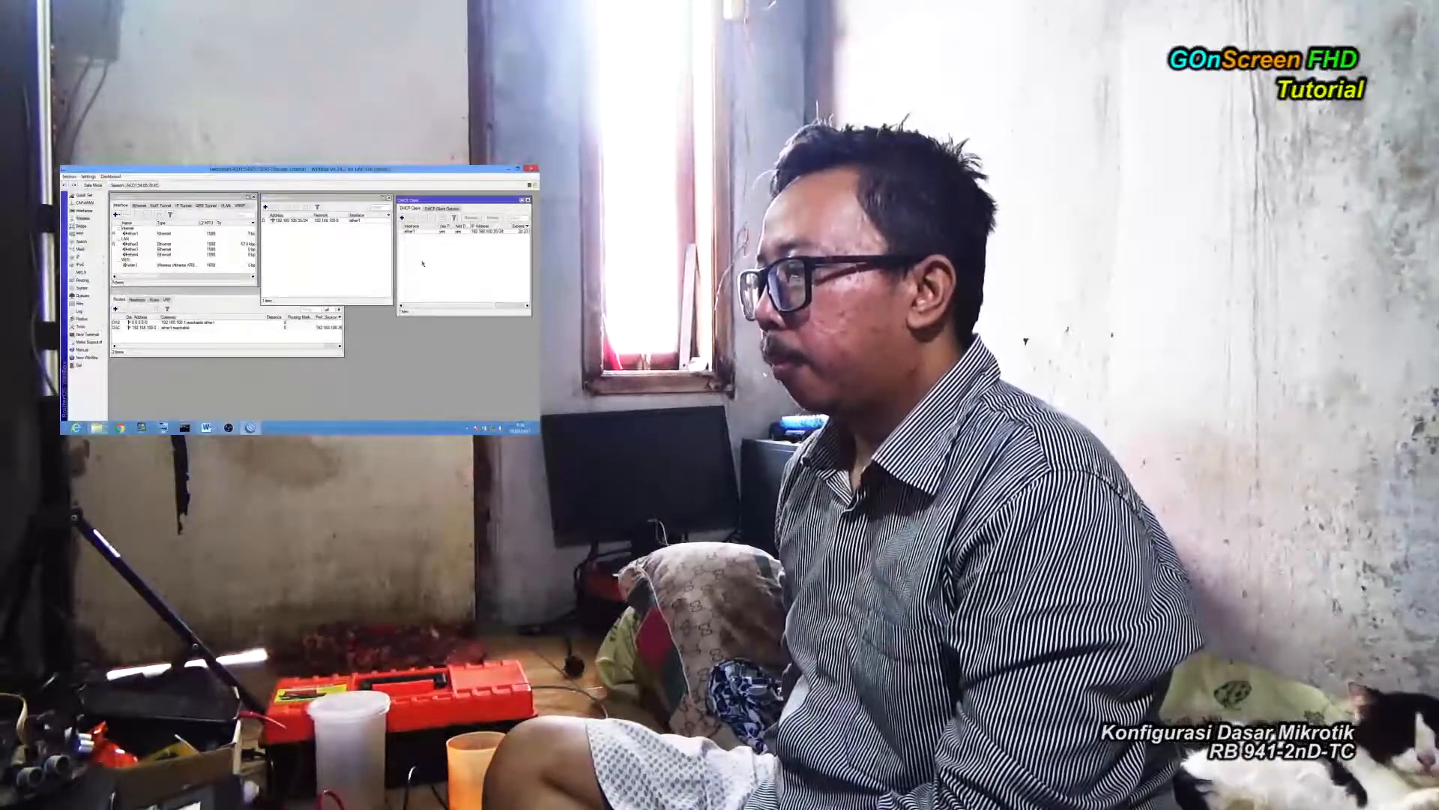
pyautogui.click(416, 233)
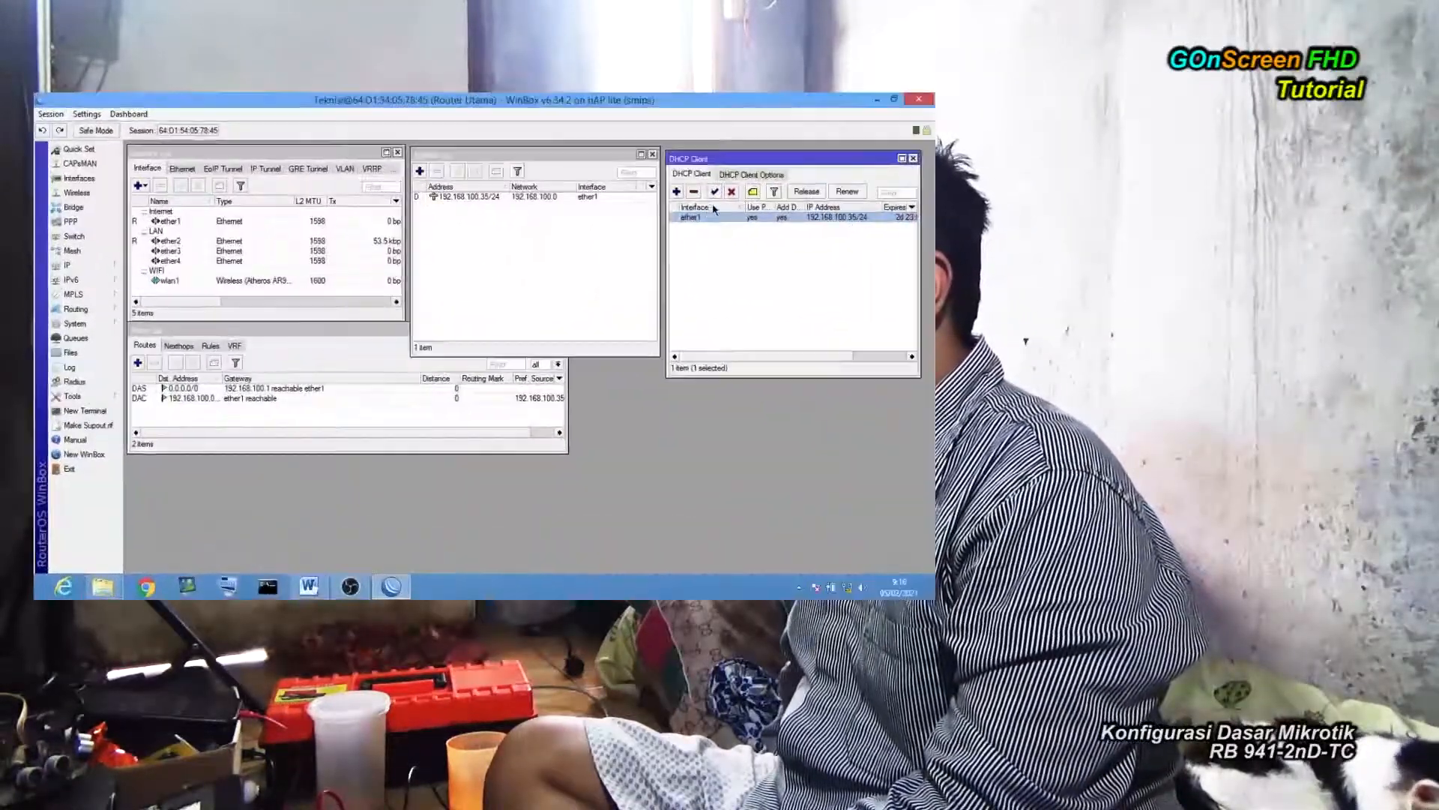
pyautogui.click(731, 191)
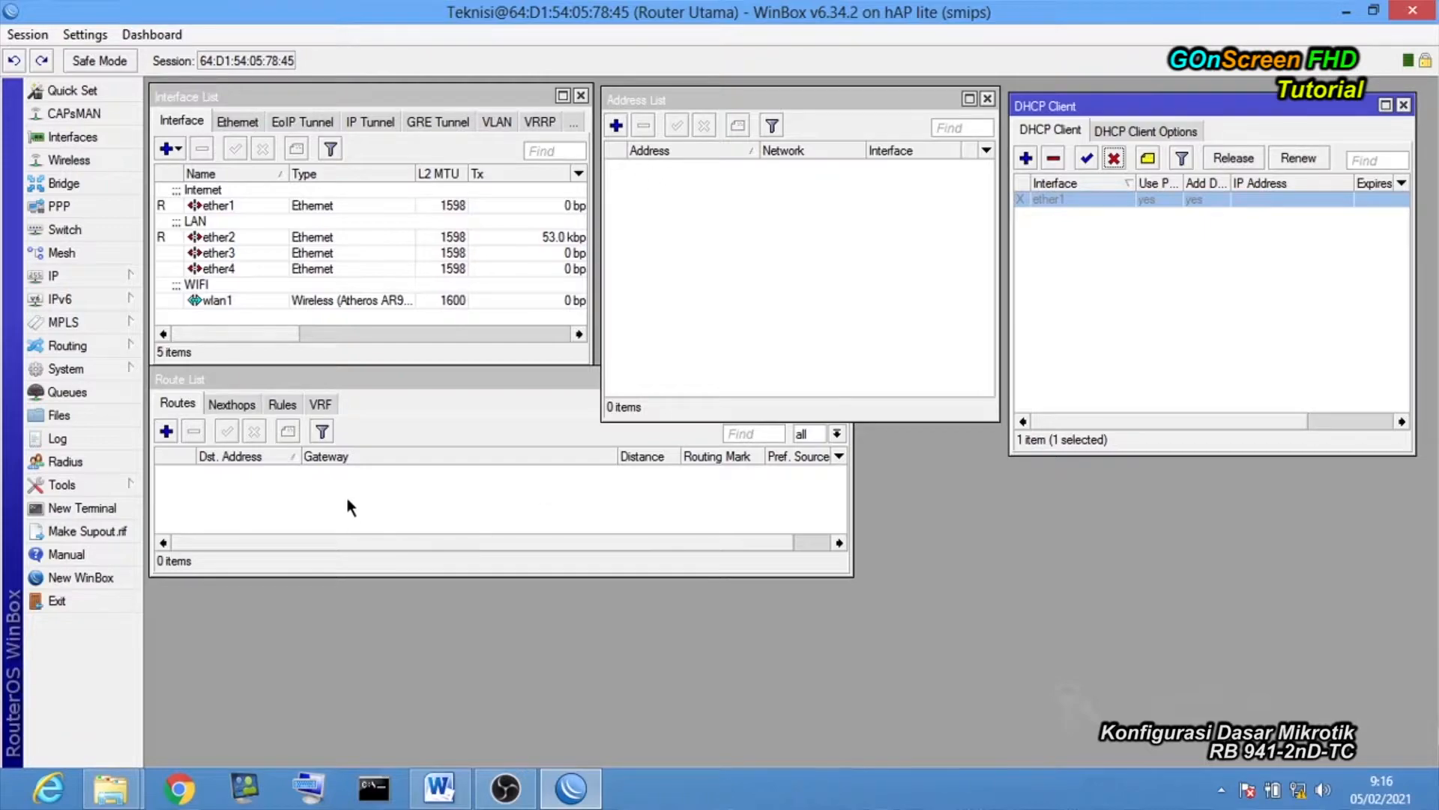
pyautogui.click(691, 325)
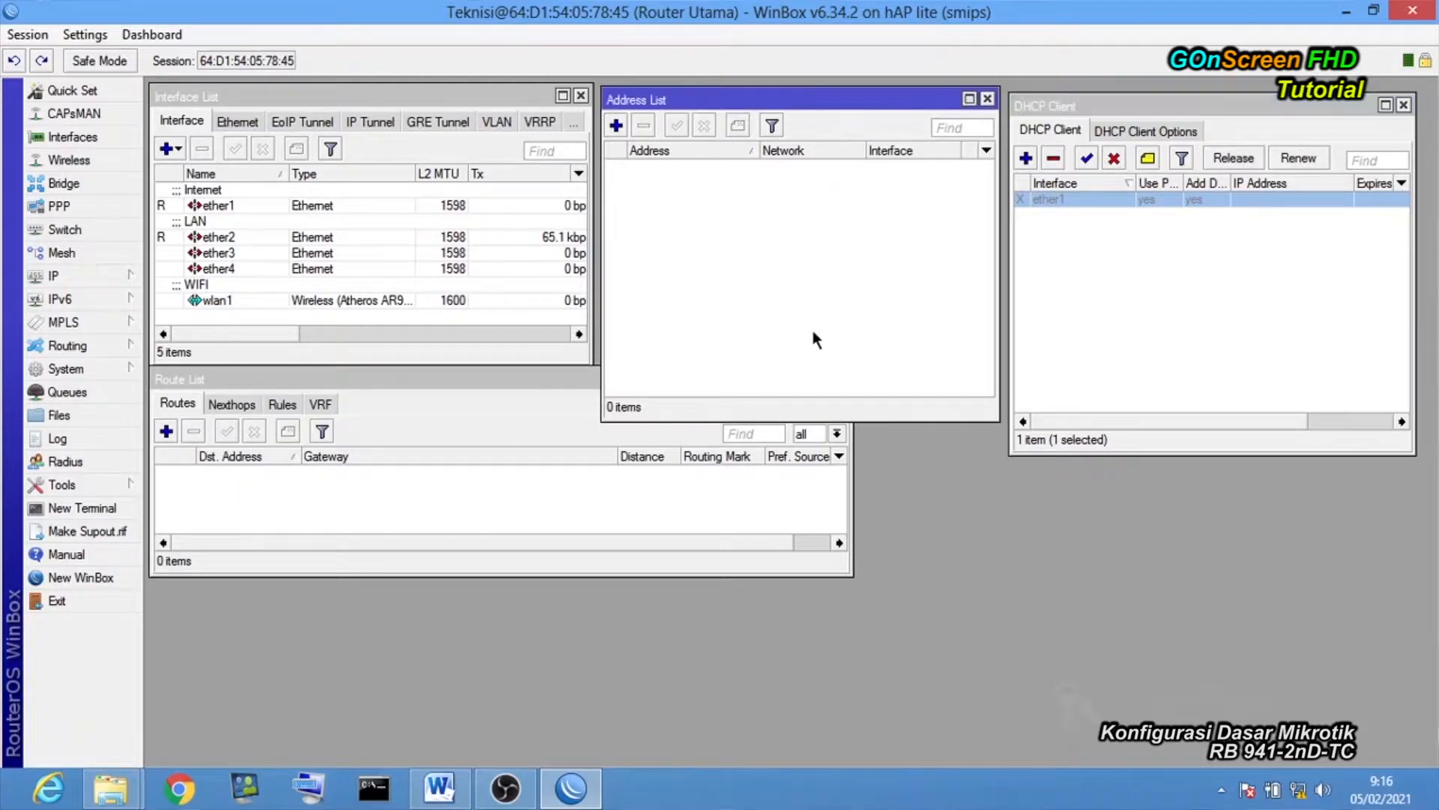
pyautogui.click(1130, 361)
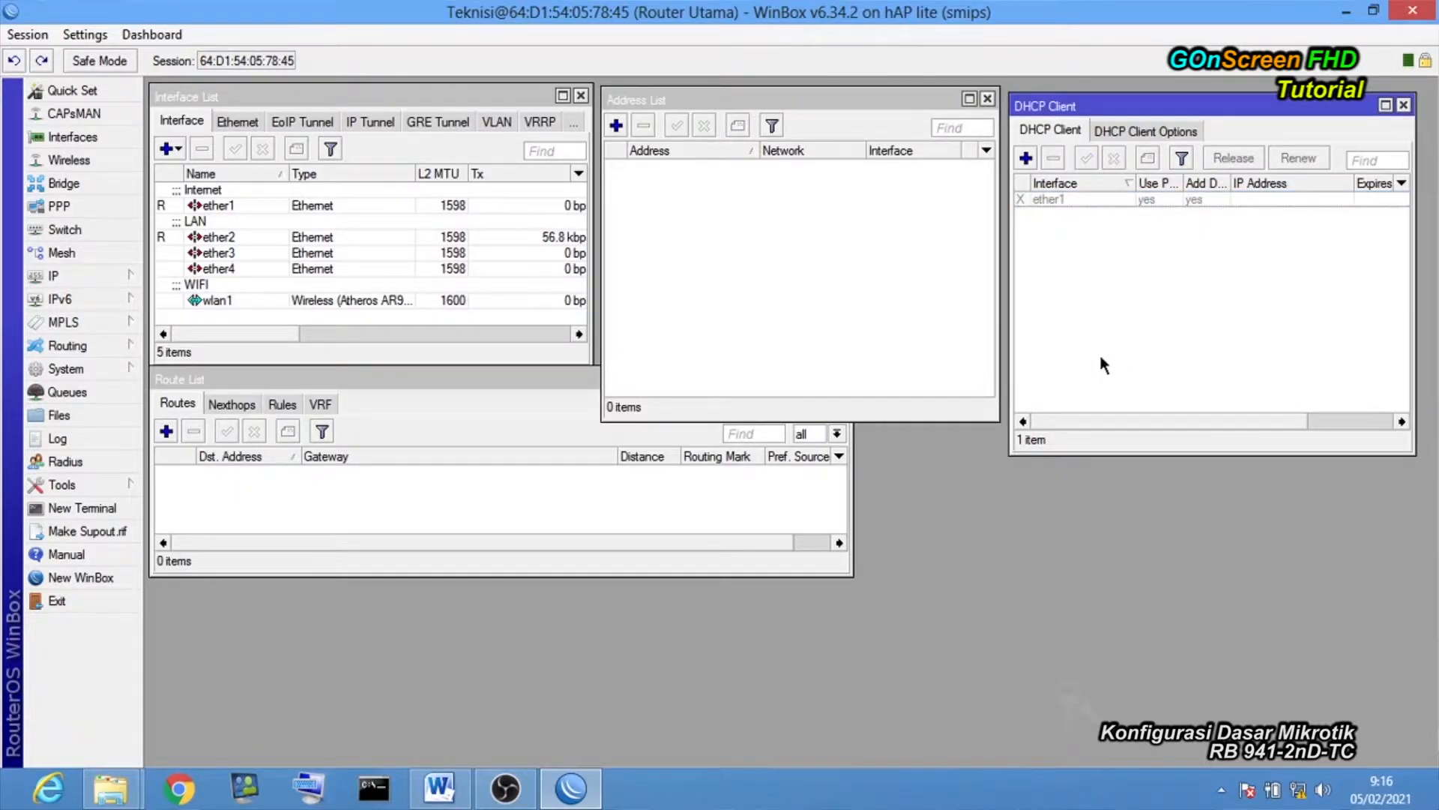
# Add the static address 192.168.100.5/24 on interface ether1 in the address list.
pyautogui.click(132, 279)
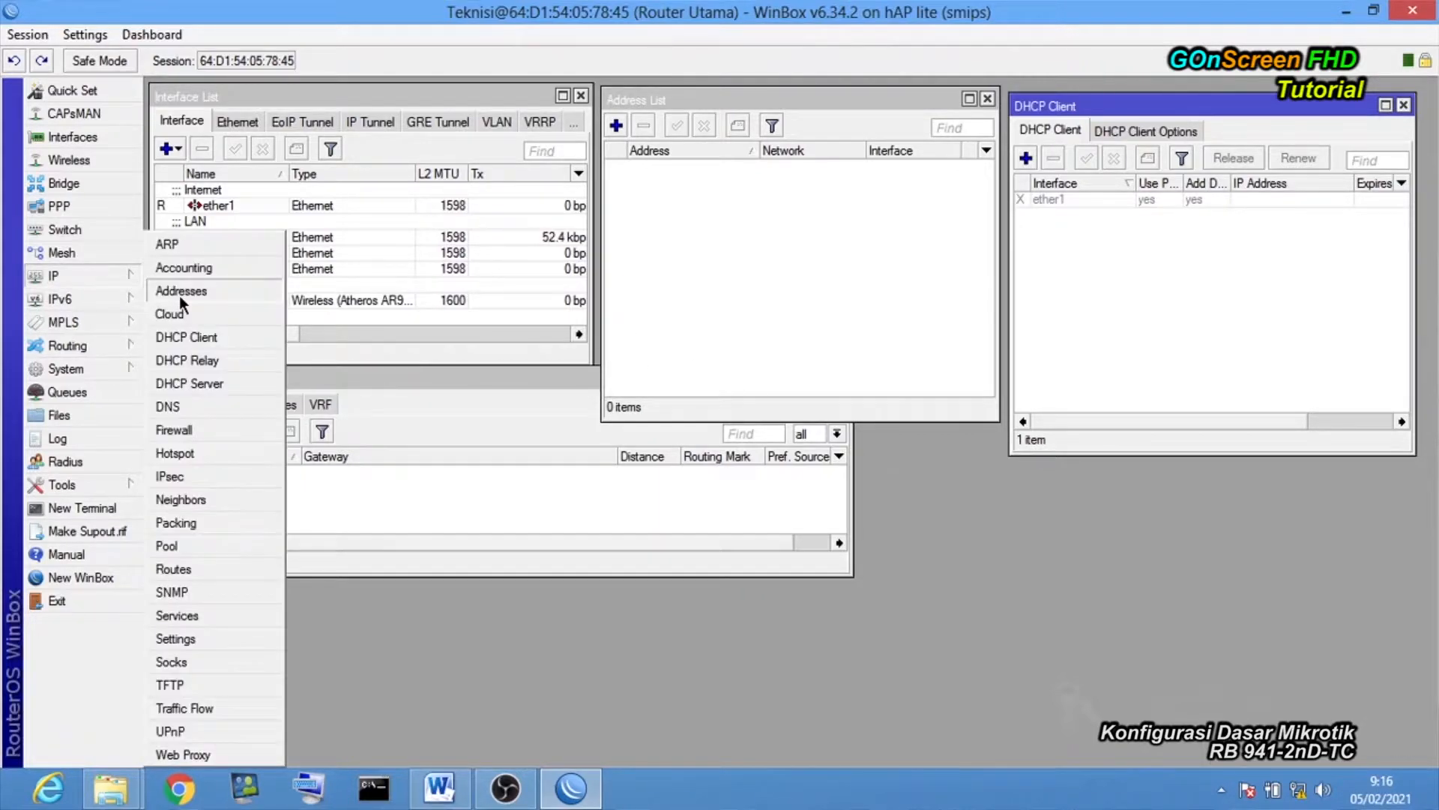
pyautogui.click(729, 259)
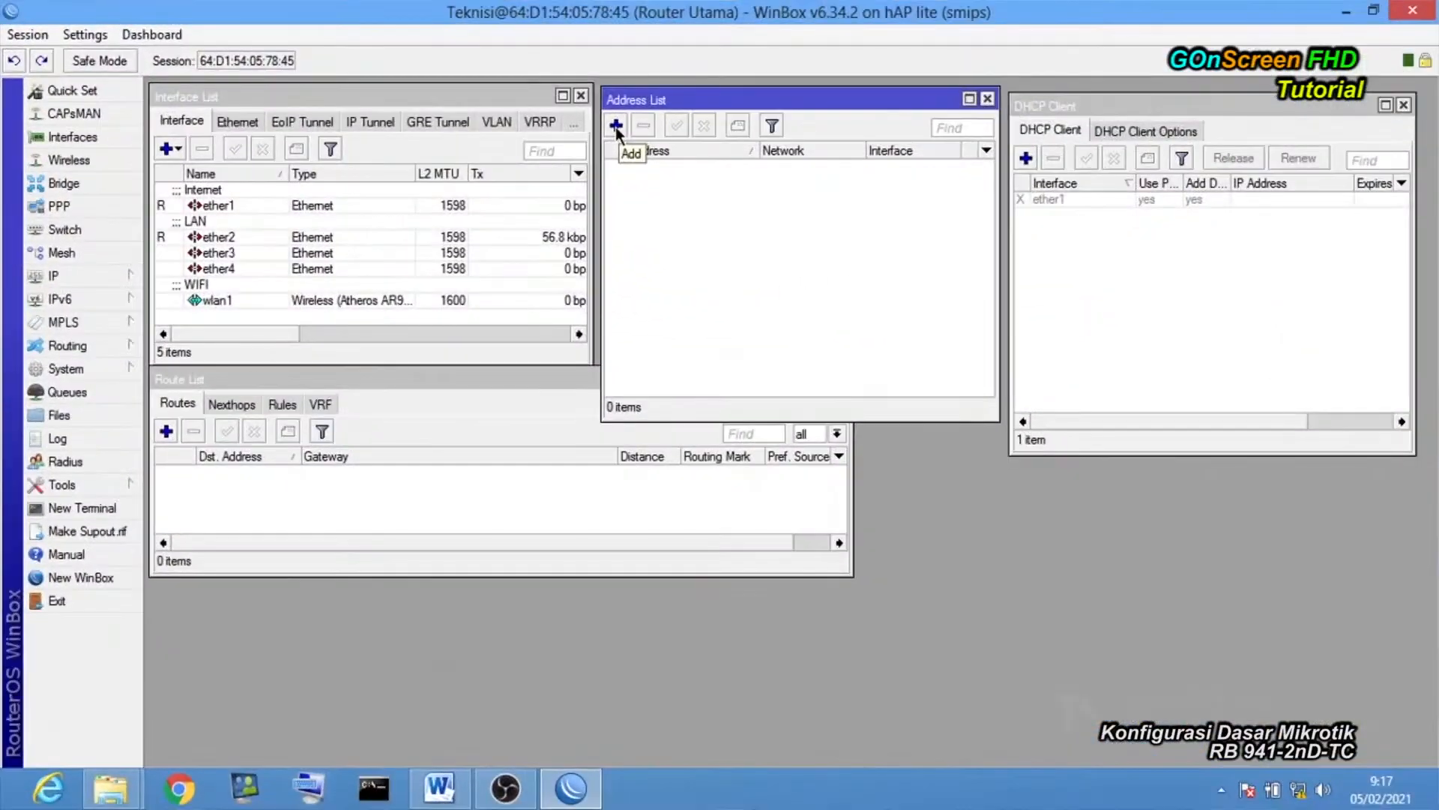
pyautogui.click(265, 208)
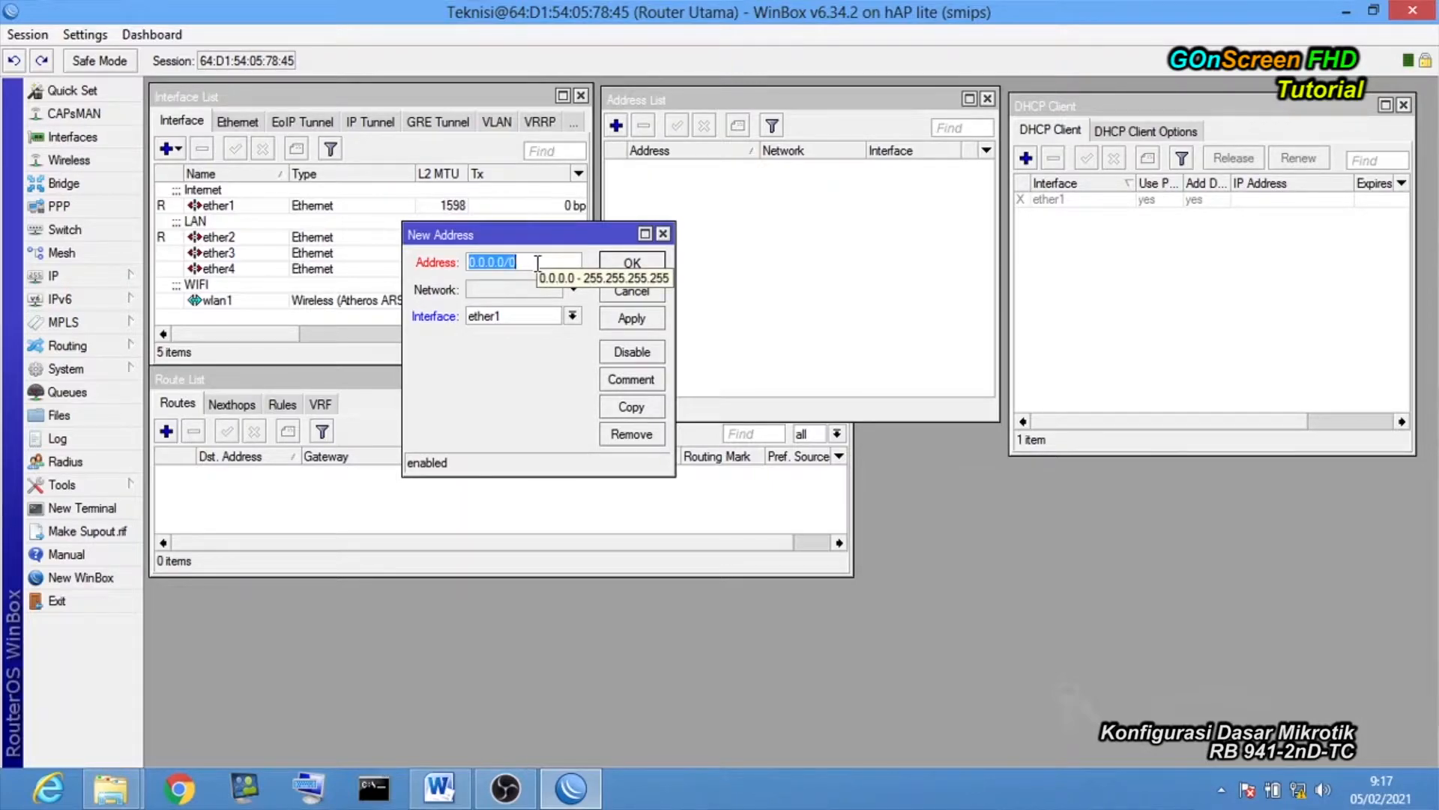
pyautogui.write('1')
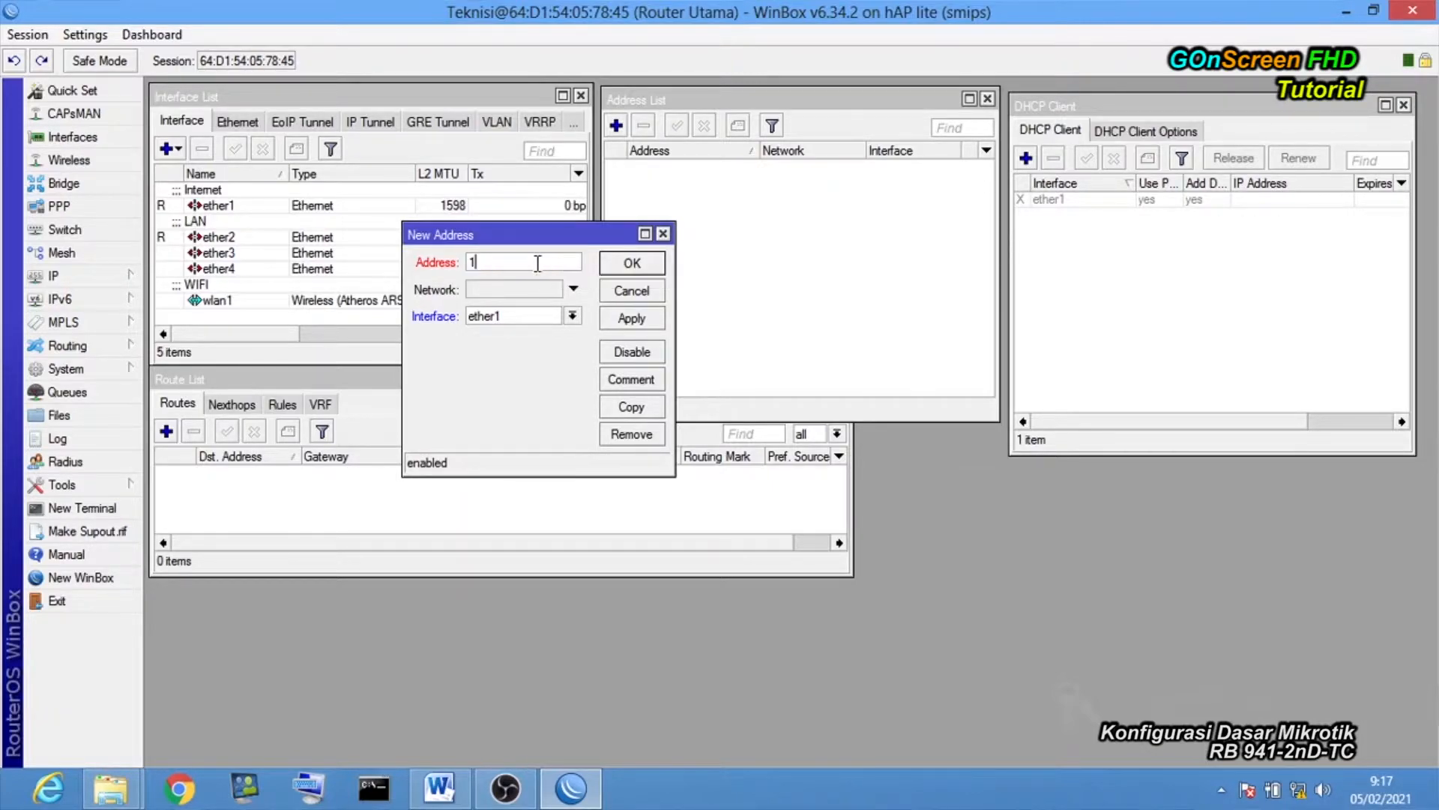
pyautogui.write('92')
pyautogui.write('.16')
pyautogui.write('8.100')
pyautogui.write('.')
pyautogui.write('1')
pyautogui.write('/24')
pyautogui.click(528, 316)
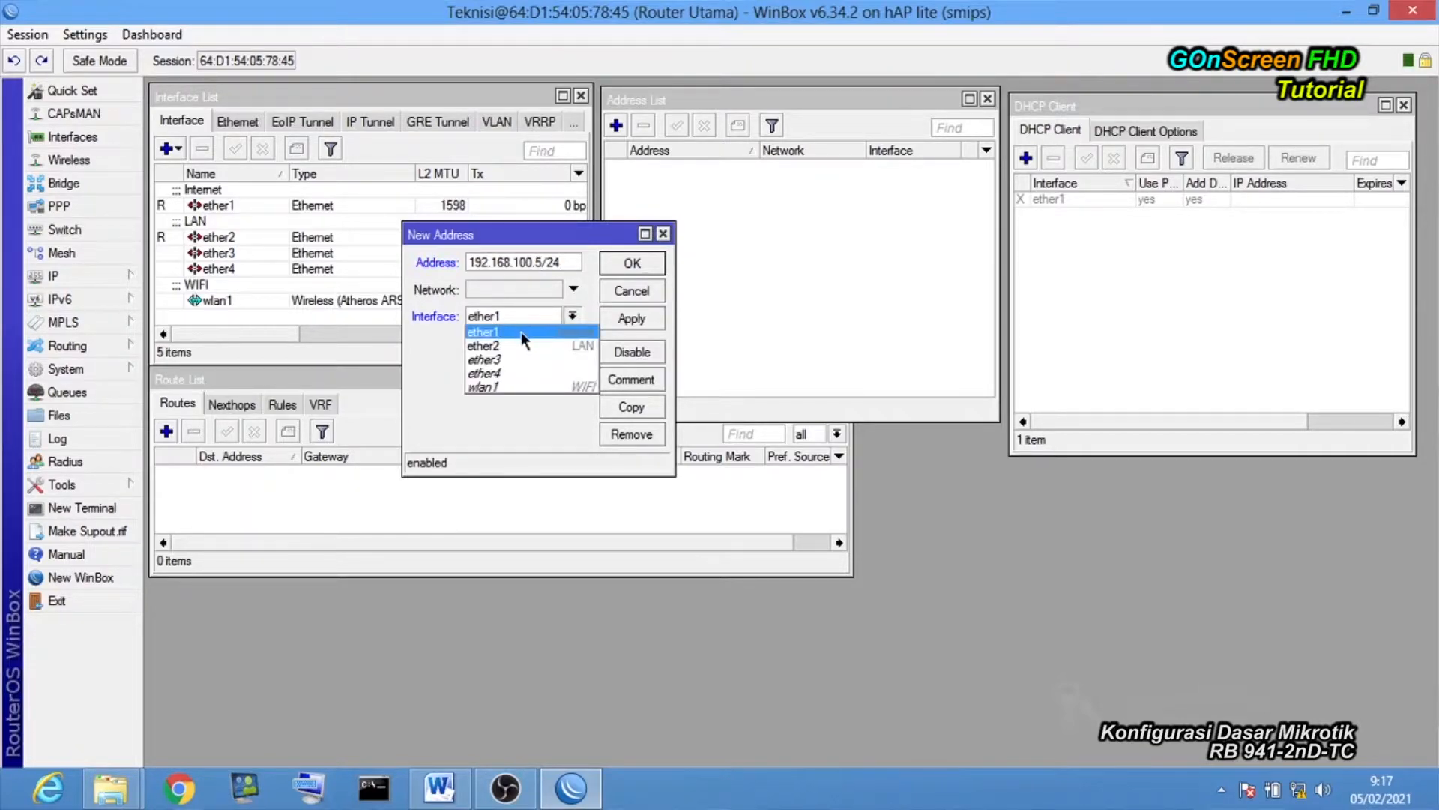
pyautogui.click(520, 331)
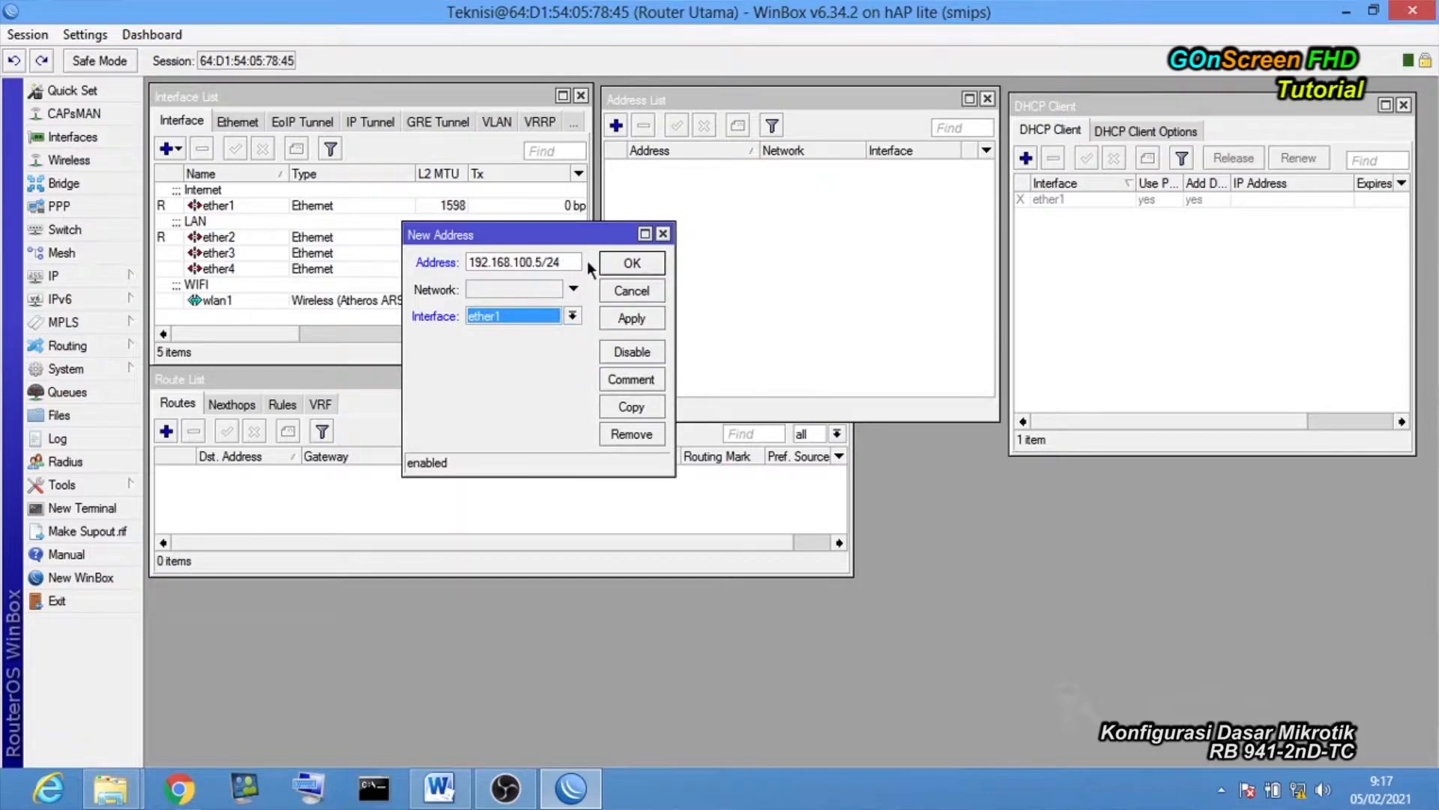
pyautogui.click(649, 320)
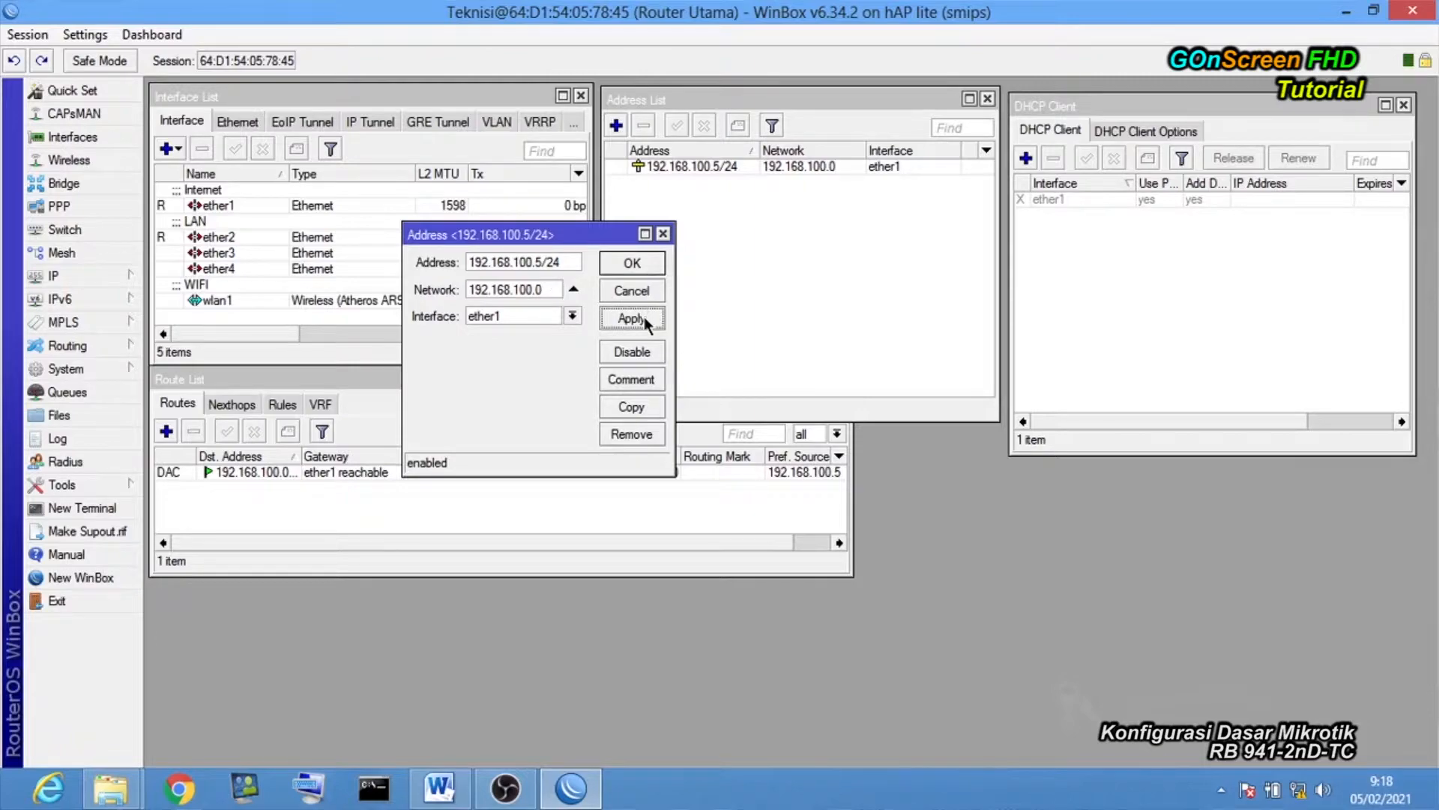
pyautogui.click(633, 264)
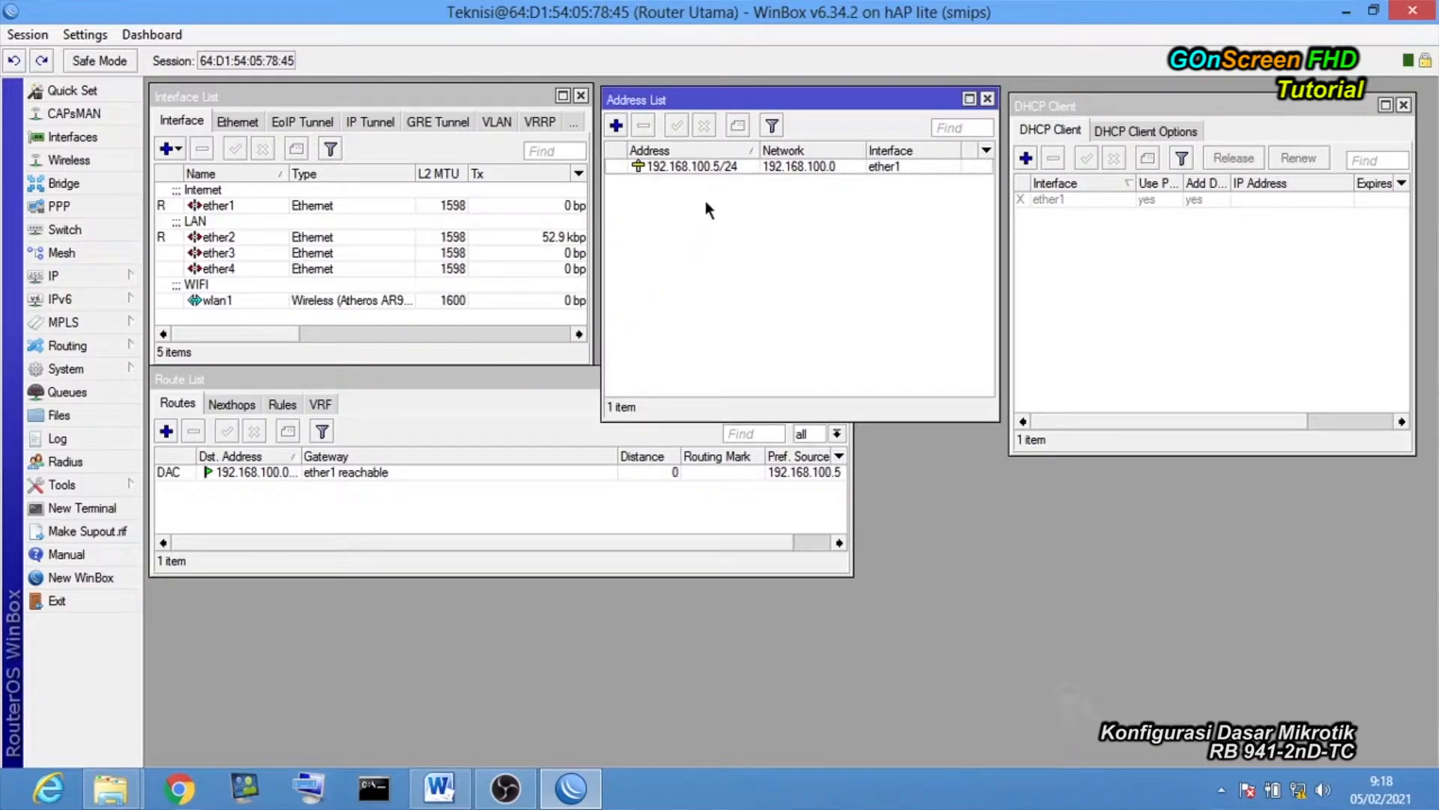
pyautogui.click(221, 496)
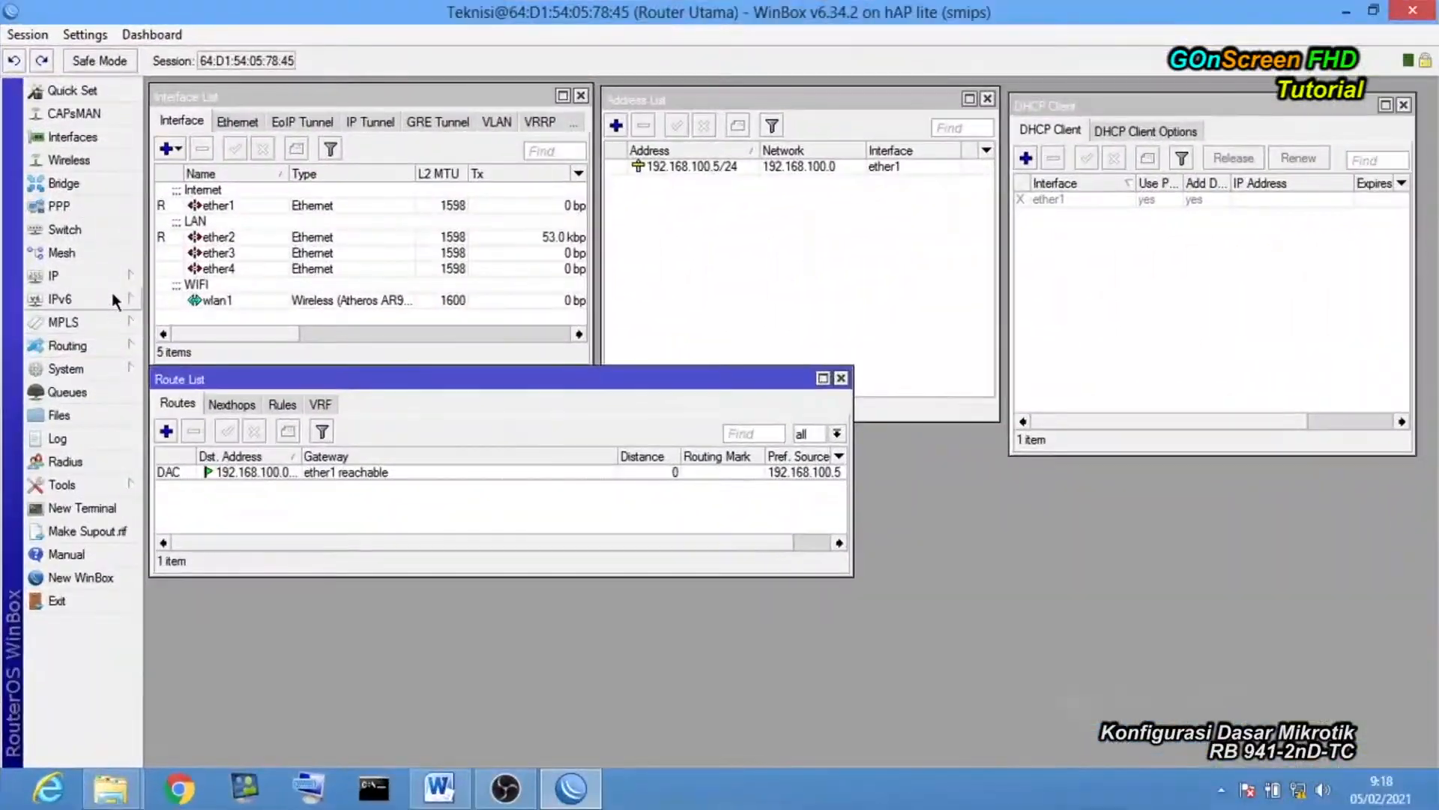
pyautogui.click(113, 276)
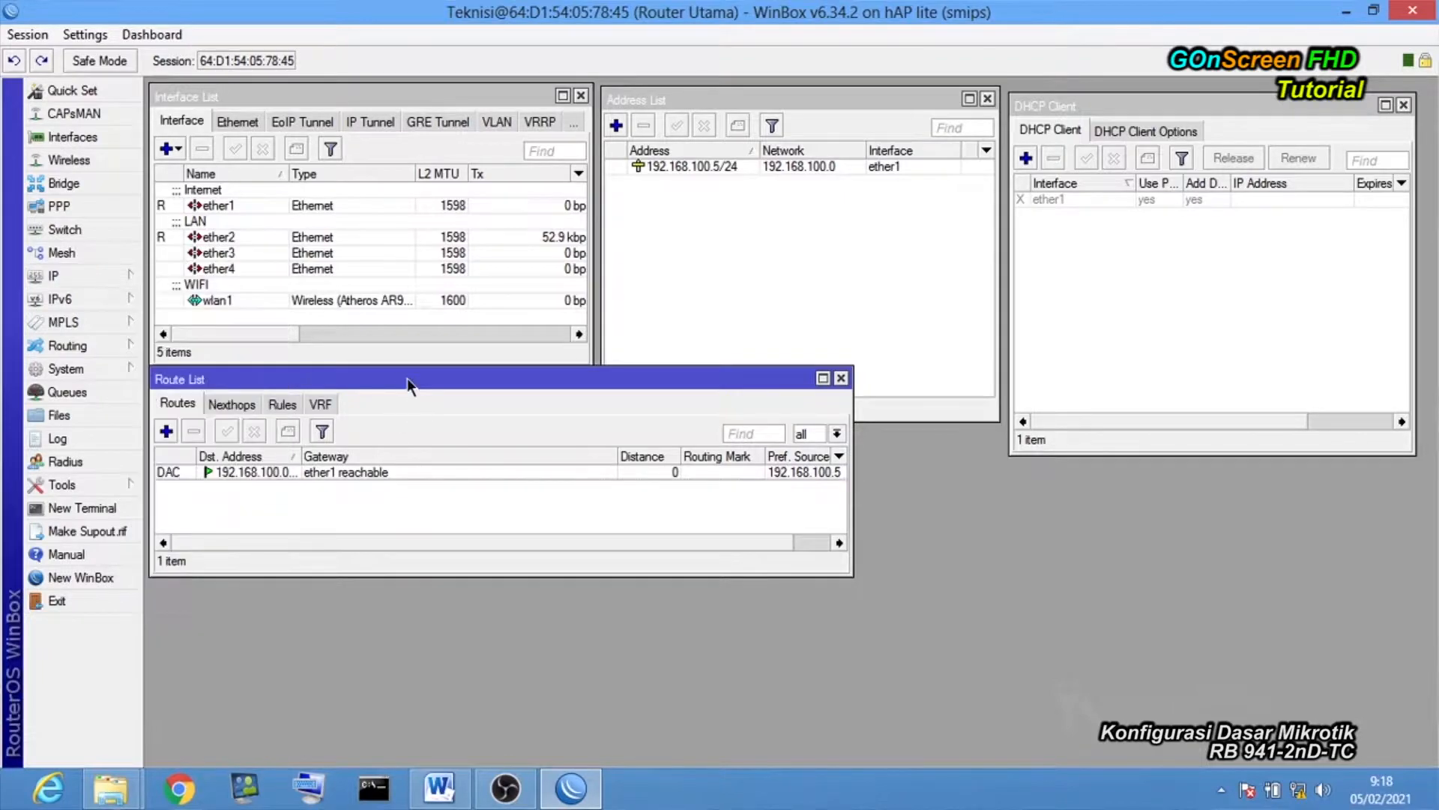
# Add a static default route 0.0.0.0/0 with gateway 192.168.100.1.
pyautogui.click(167, 431)
pyautogui.moveTo(898, 240); pyautogui.dragTo(677, 234)
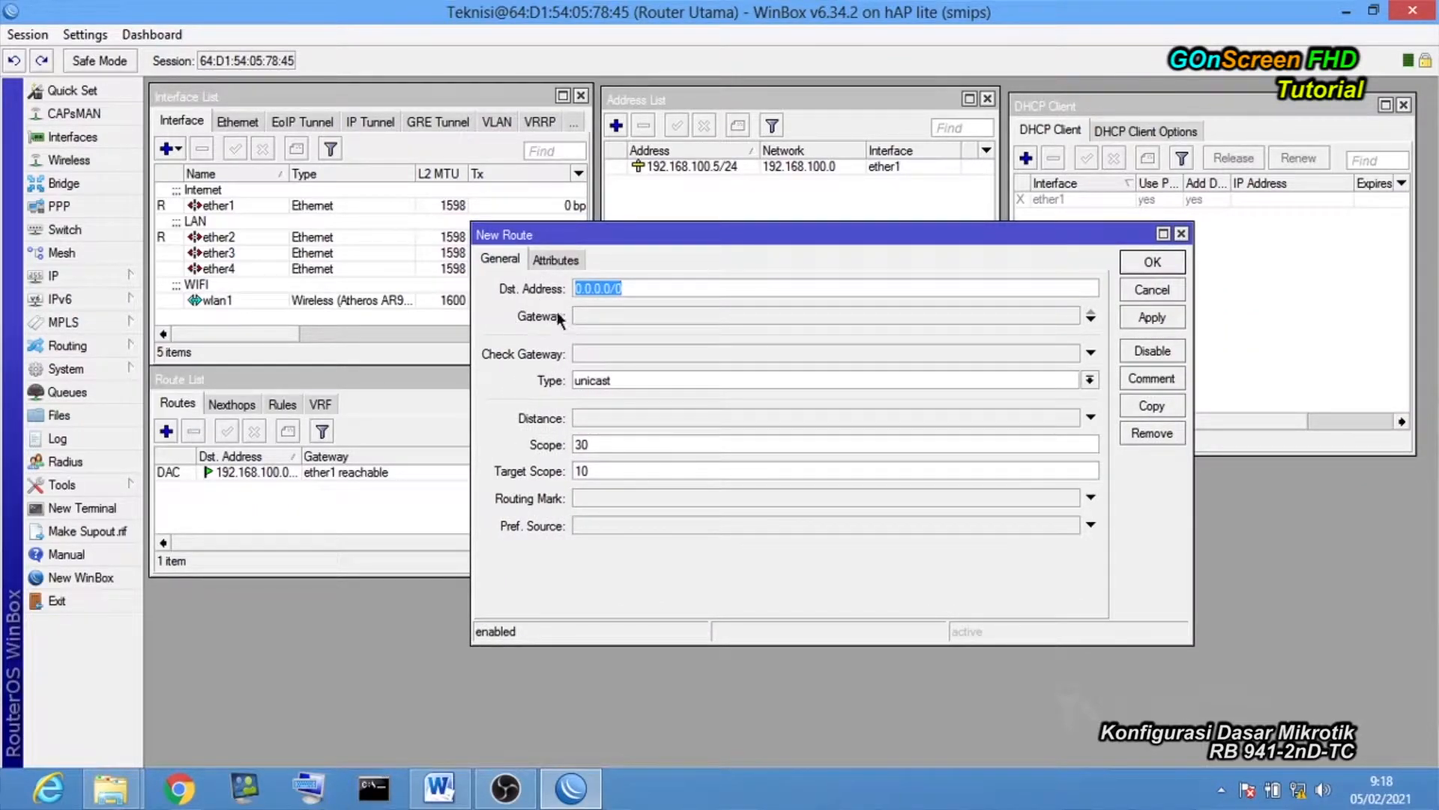
pyautogui.click(657, 317)
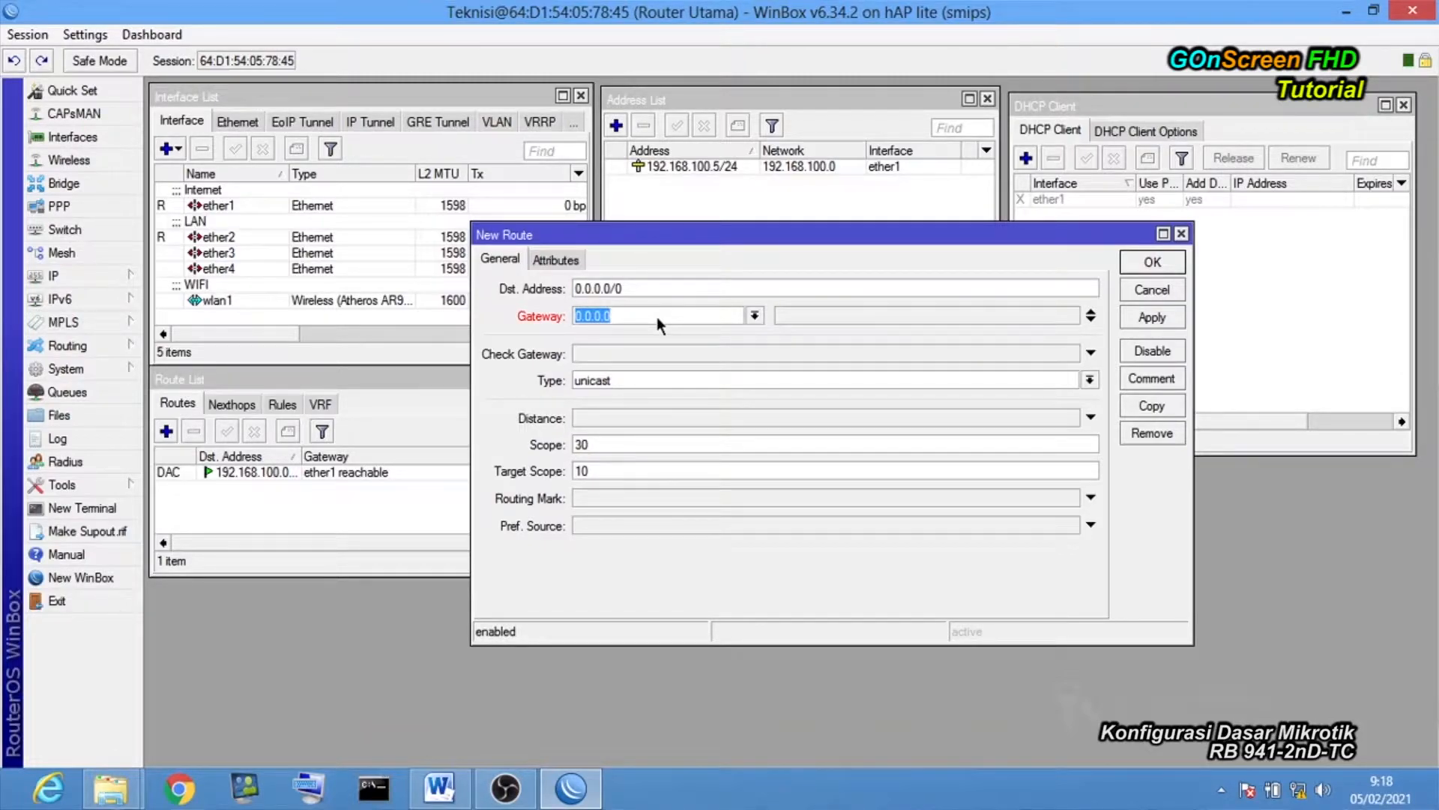
pyautogui.write('192.168.100.1')
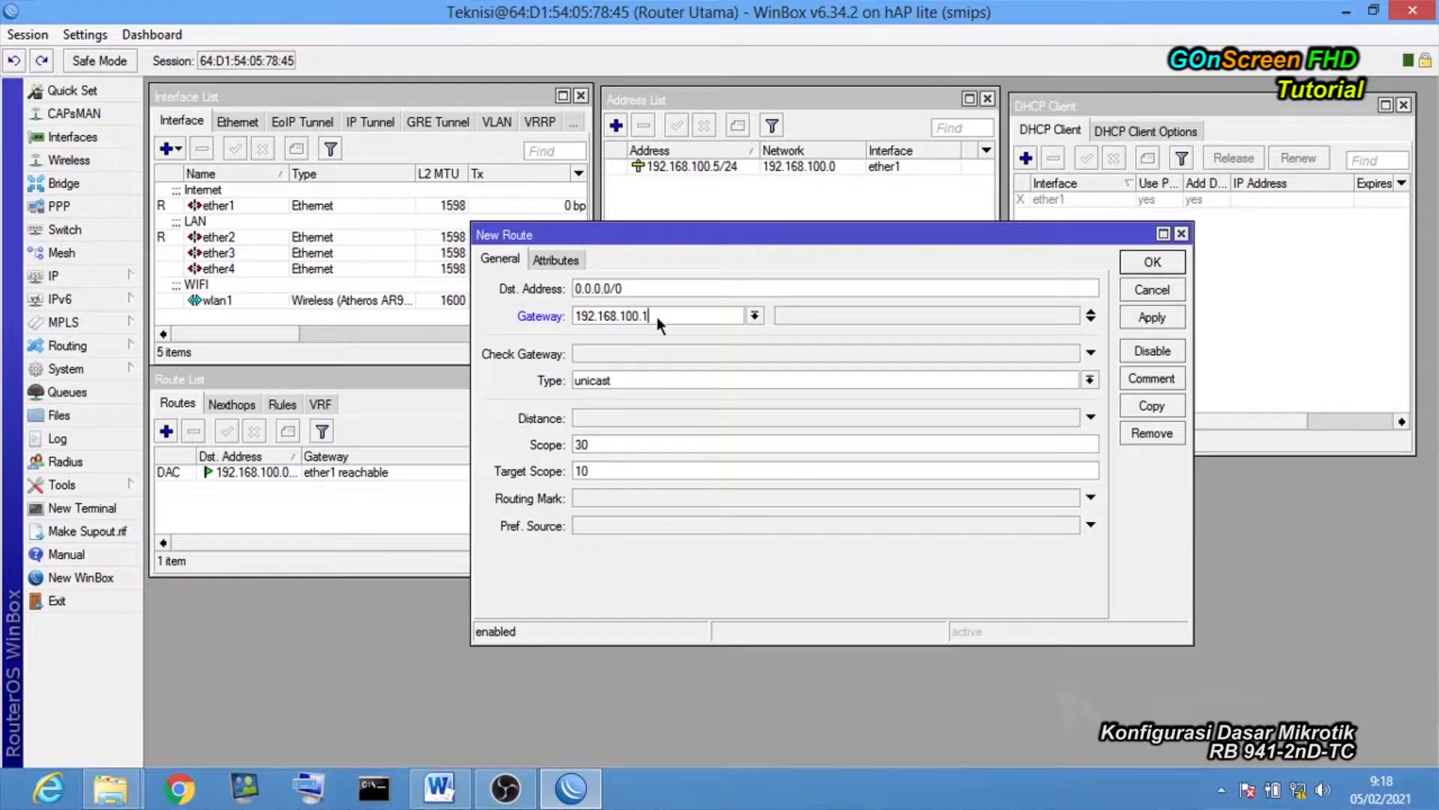
pyautogui.click(1142, 322)
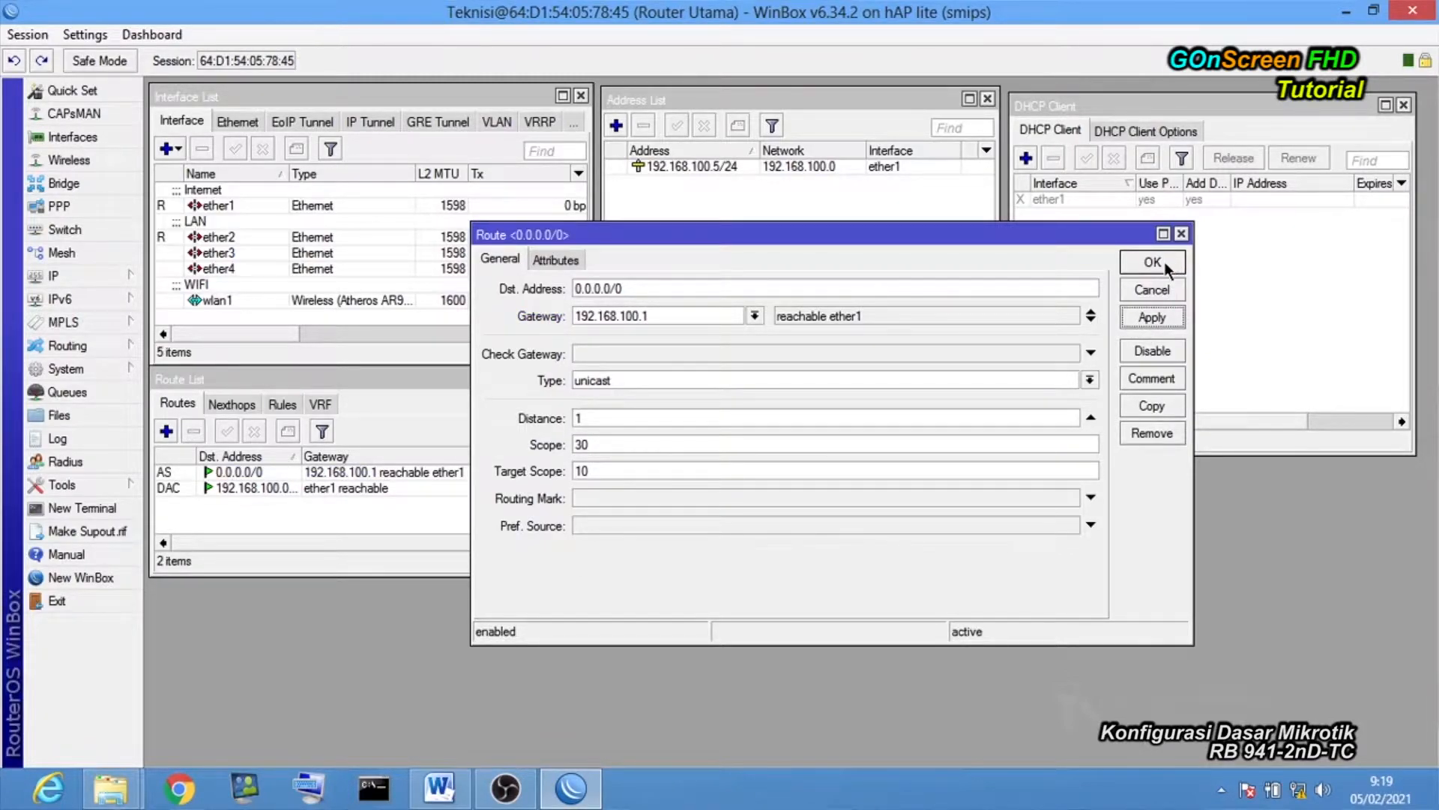
pyautogui.click(1152, 262)
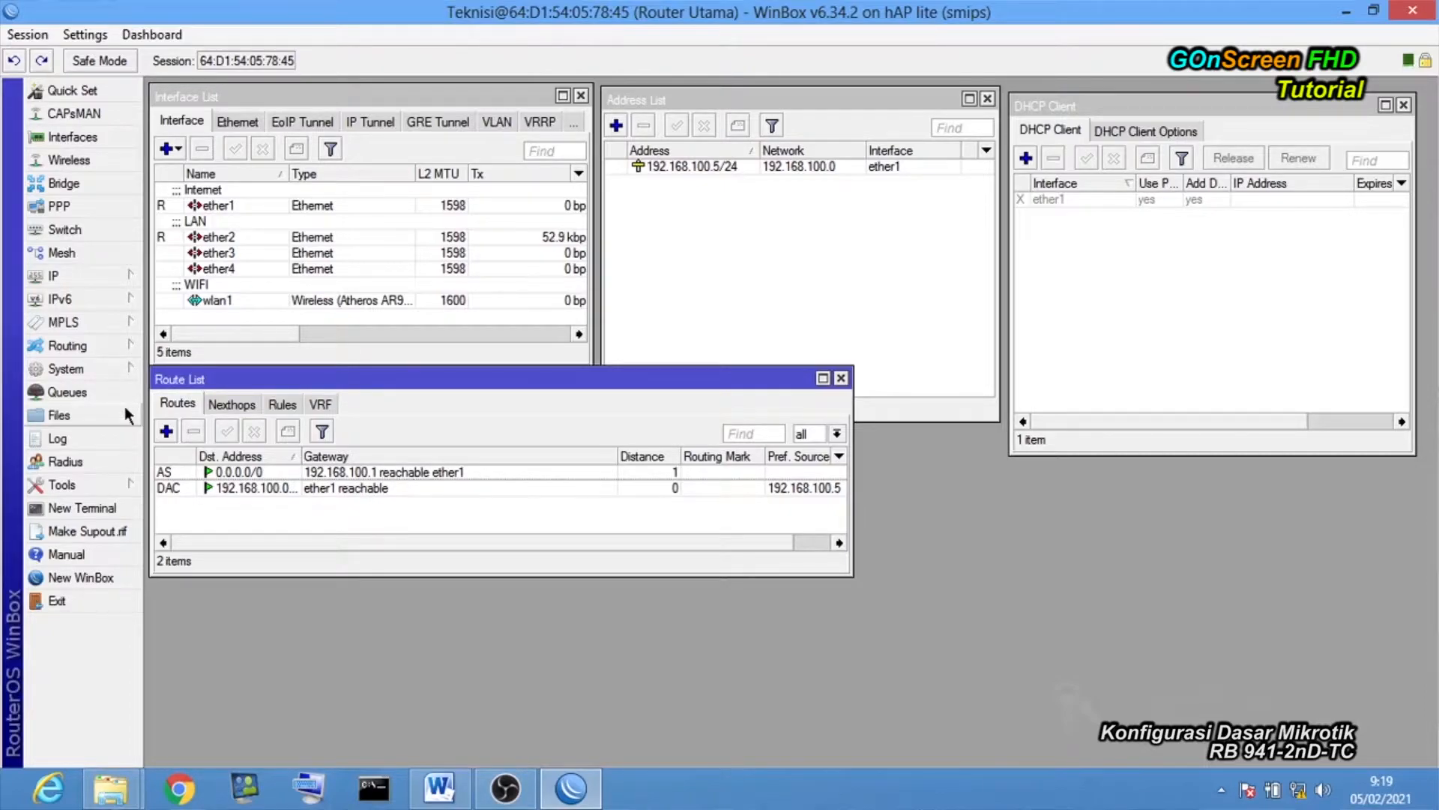
pyautogui.click(132, 278)
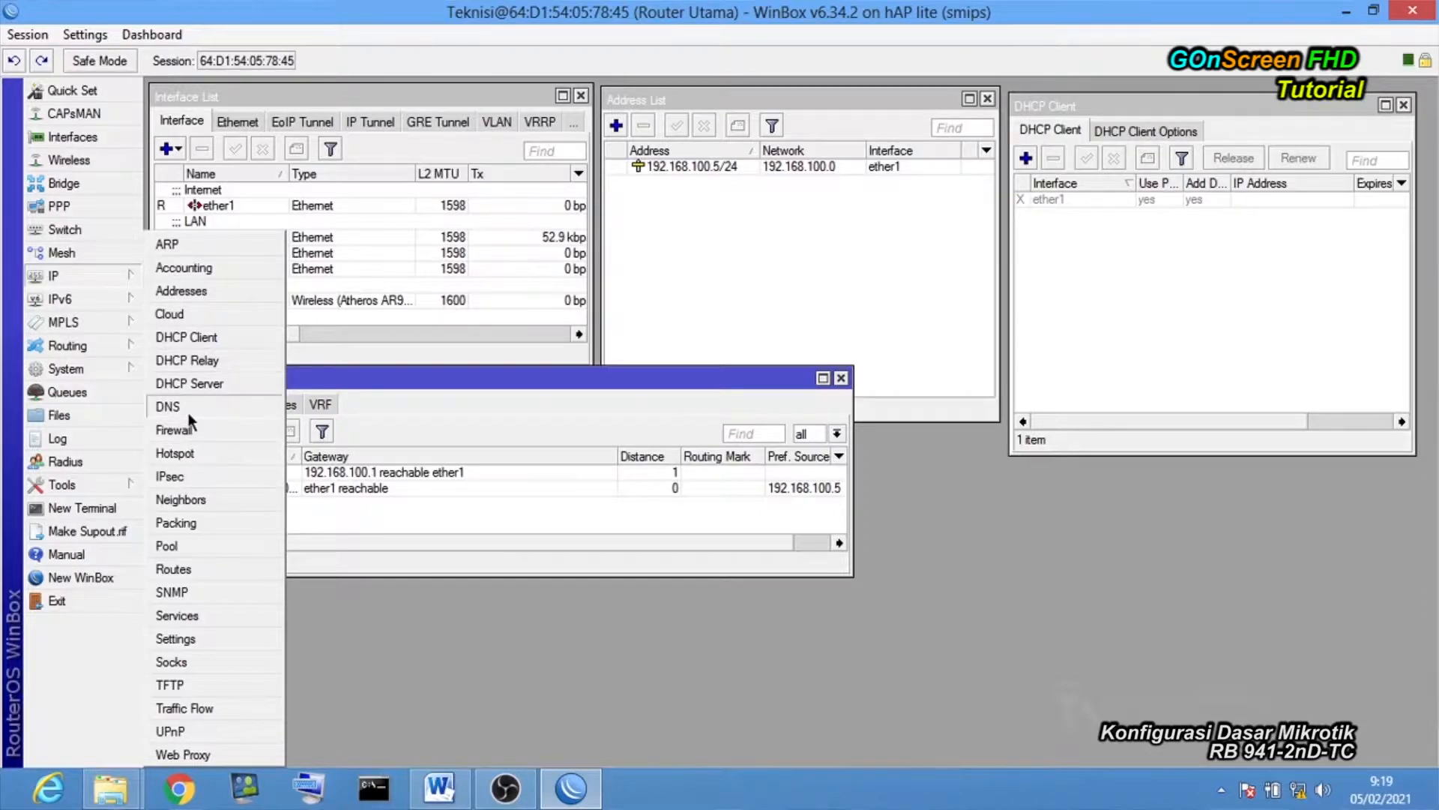
# Set 192.168.100.1 as the router's only static DNS server and apply it.
pyautogui.click(168, 407)
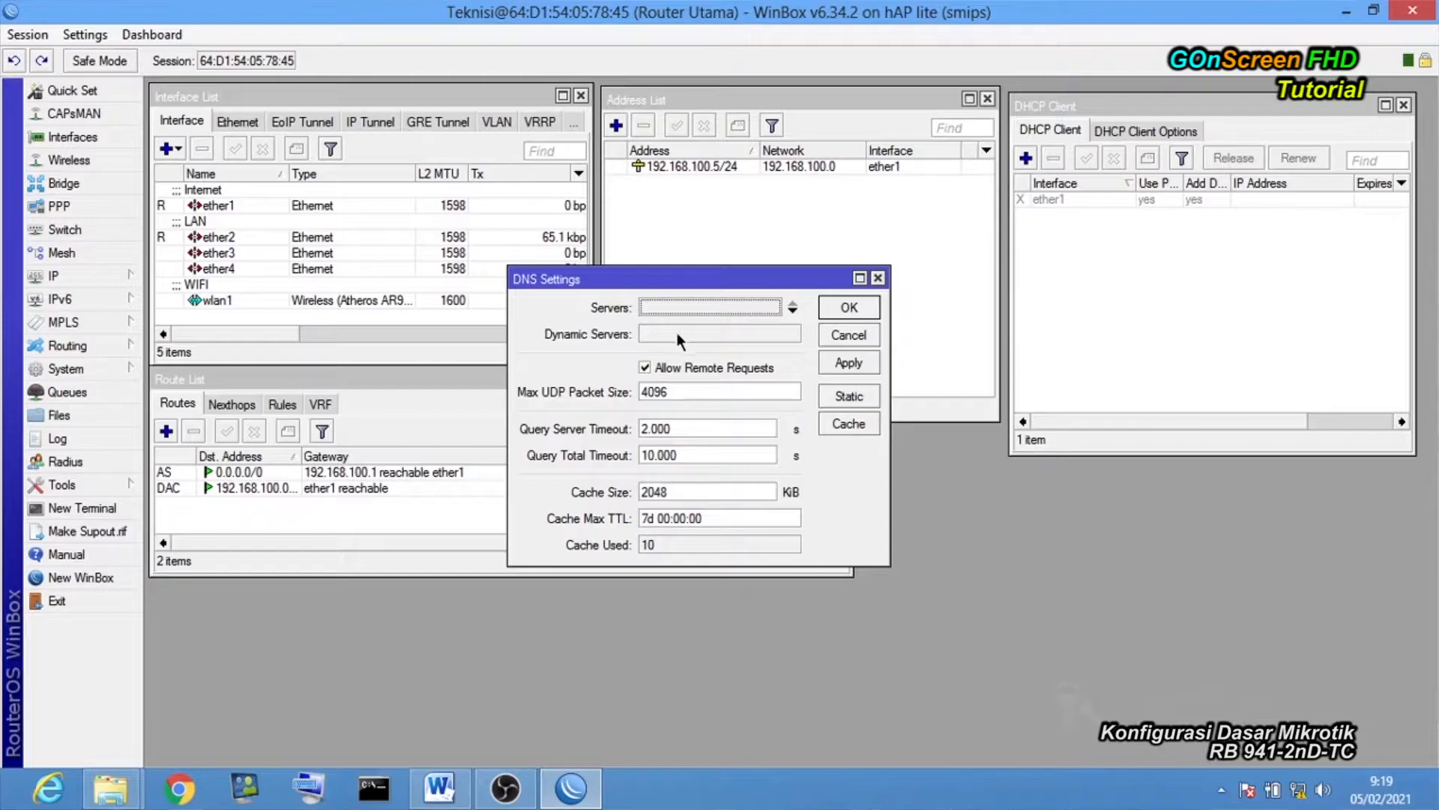
pyautogui.click(698, 308)
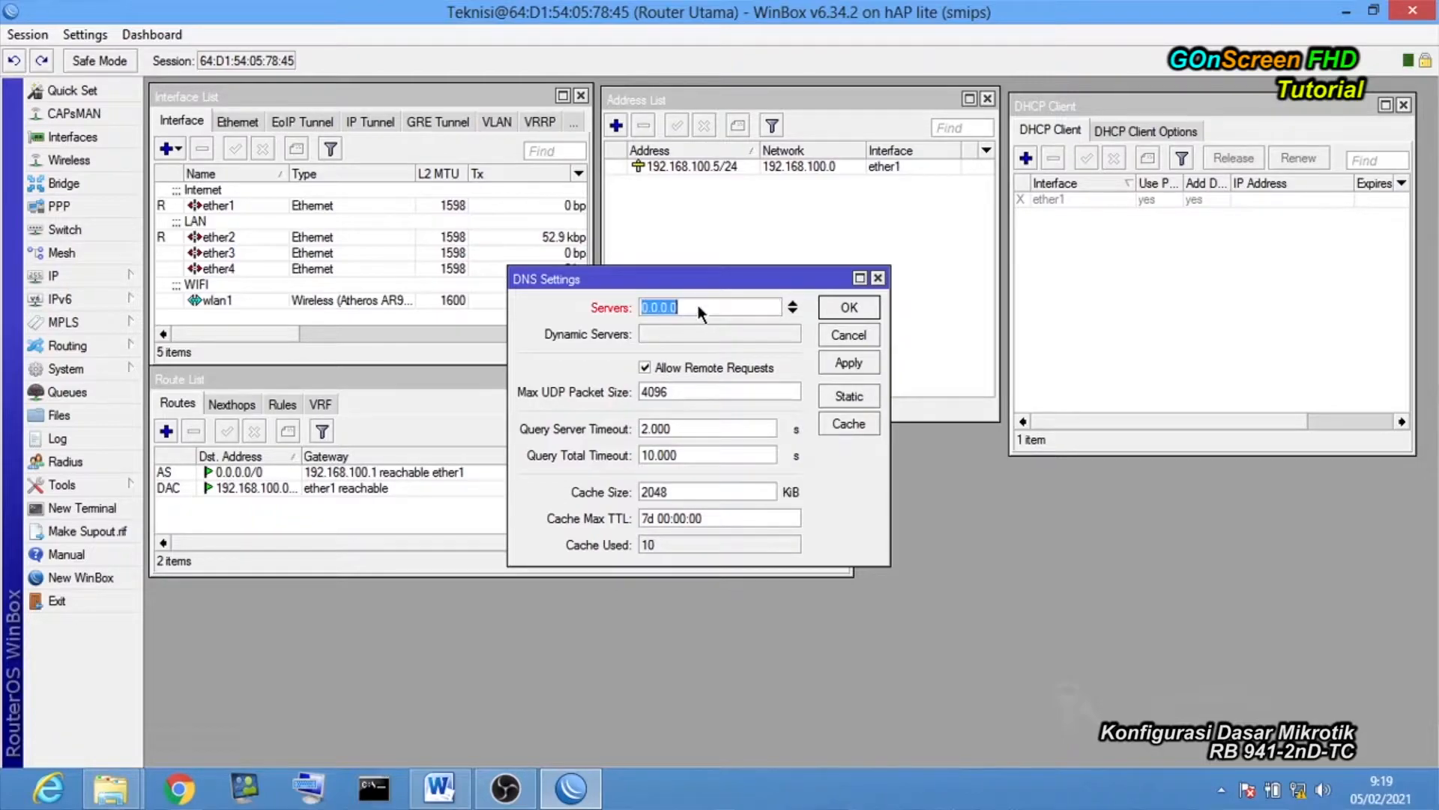
pyautogui.write('192.168.100.1')
pyautogui.click(795, 312)
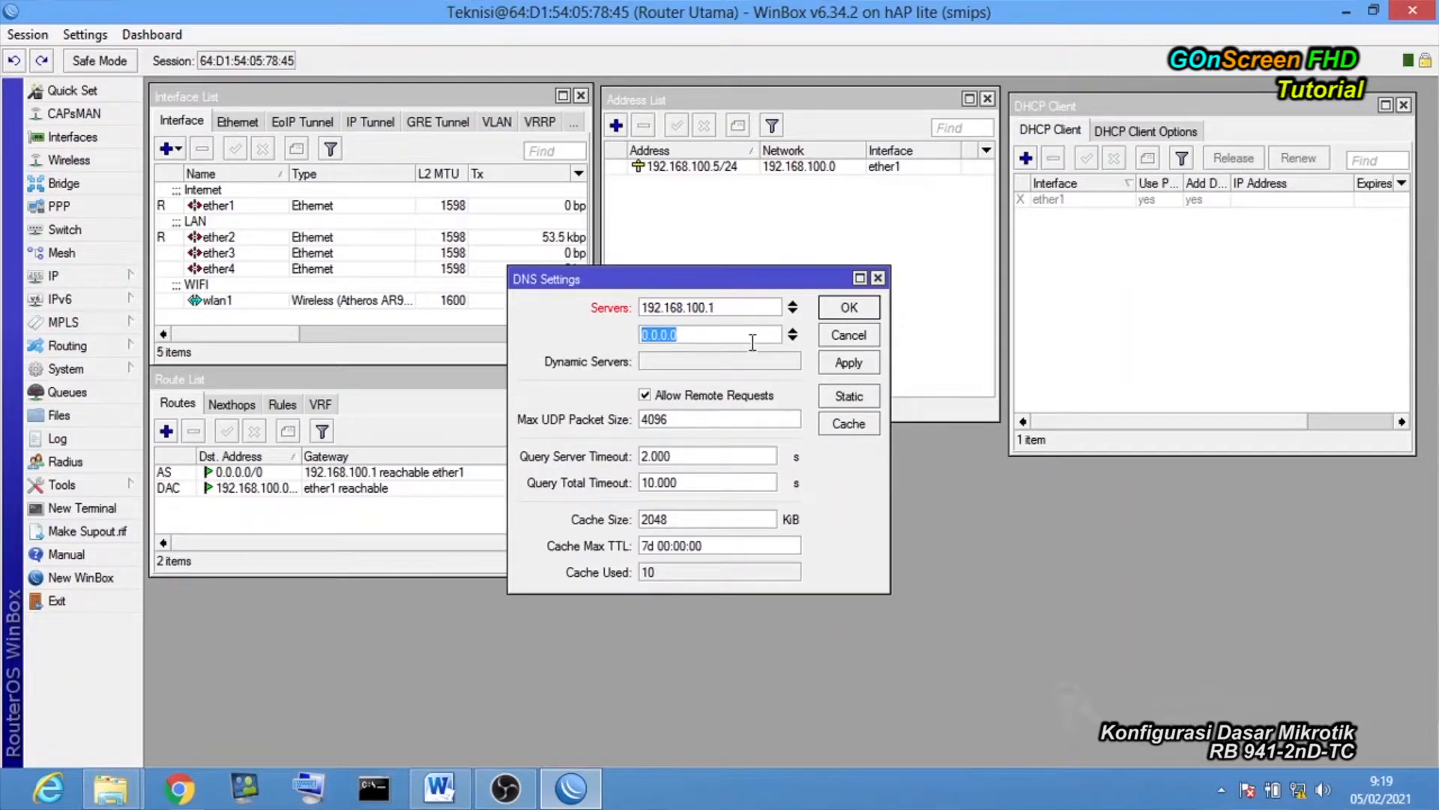
pyautogui.click(793, 332)
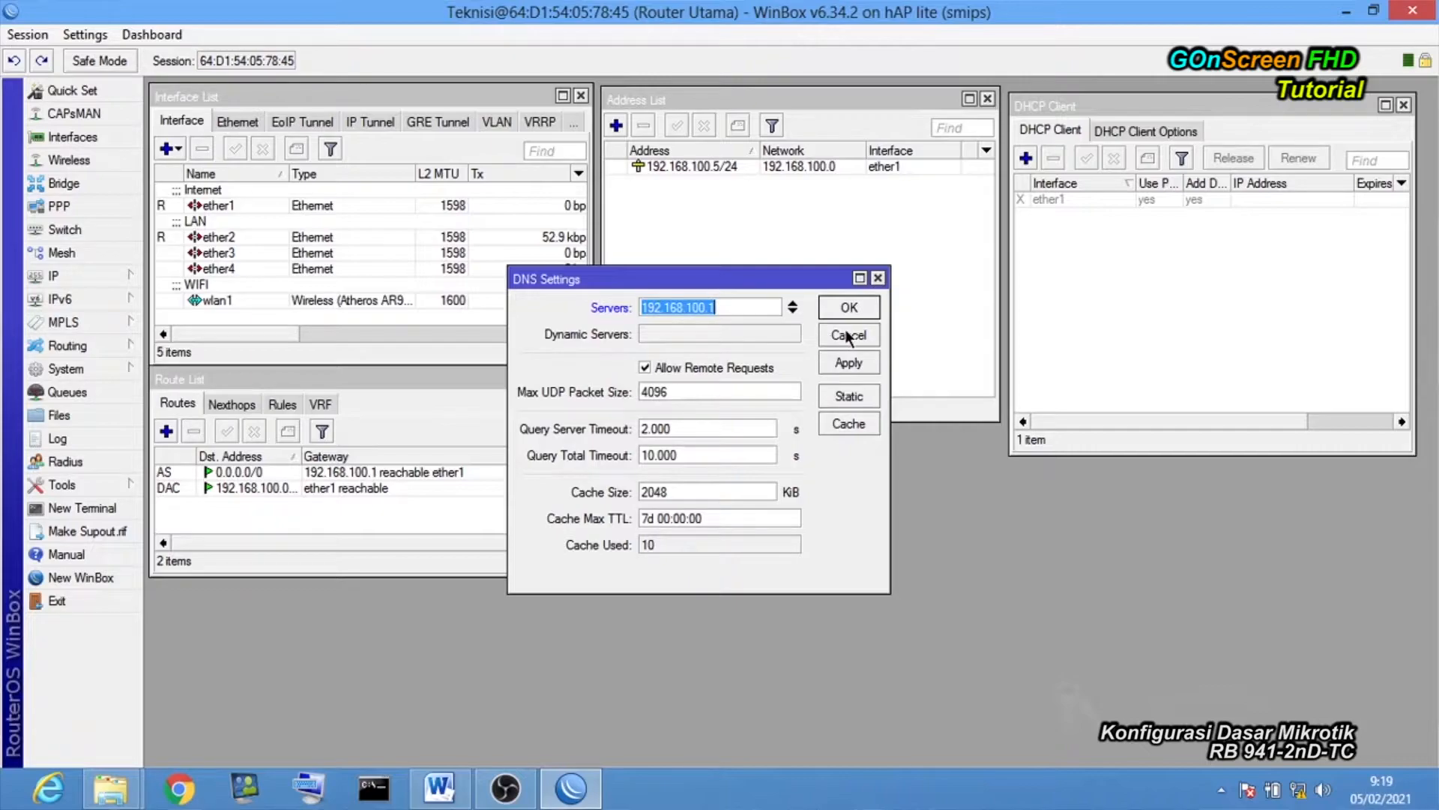
pyautogui.click(855, 364)
pyautogui.click(849, 309)
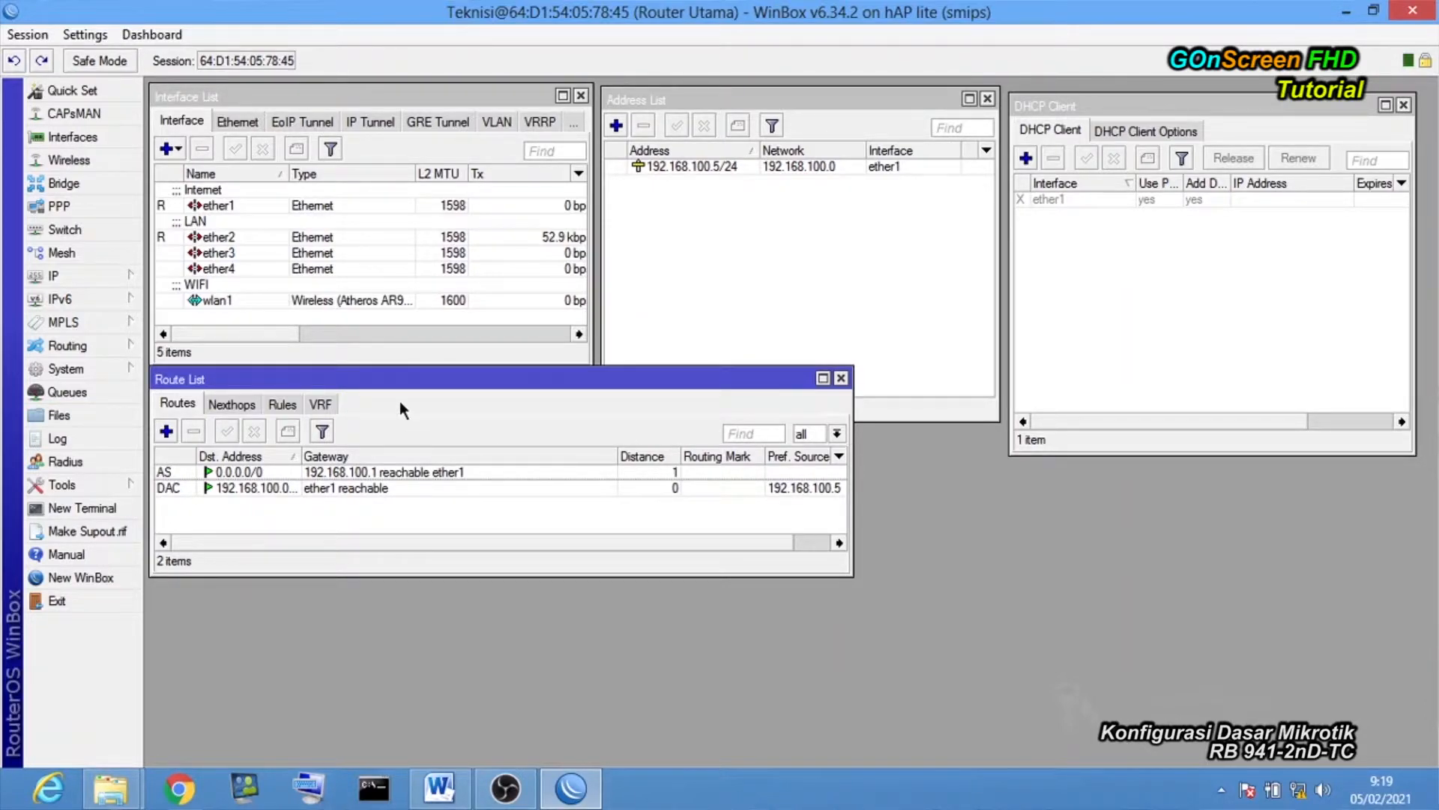
pyautogui.click(110, 514)
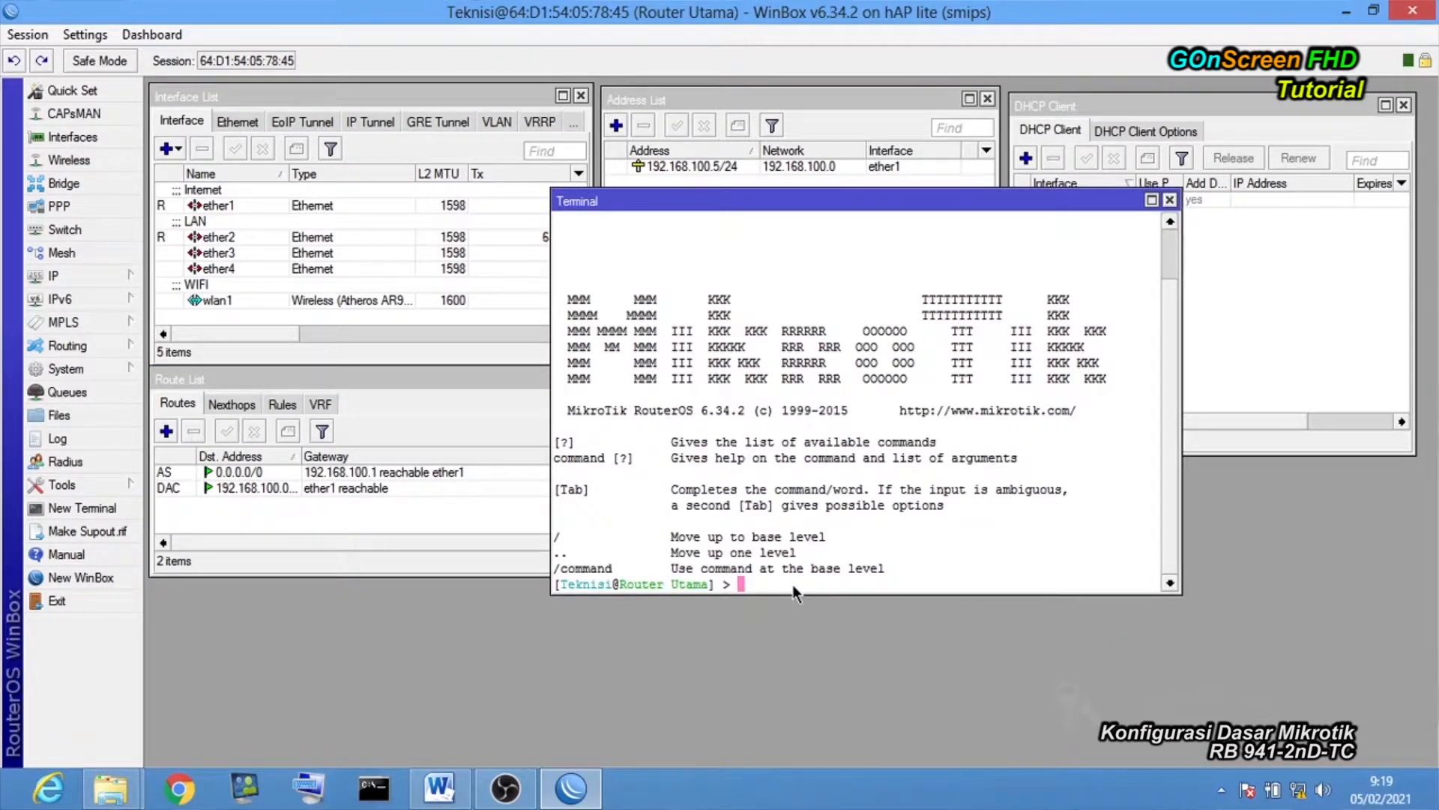
pyautogui.write('pi')
pyautogui.write('ng www.goggle.com')
pyautogui.press('Return')
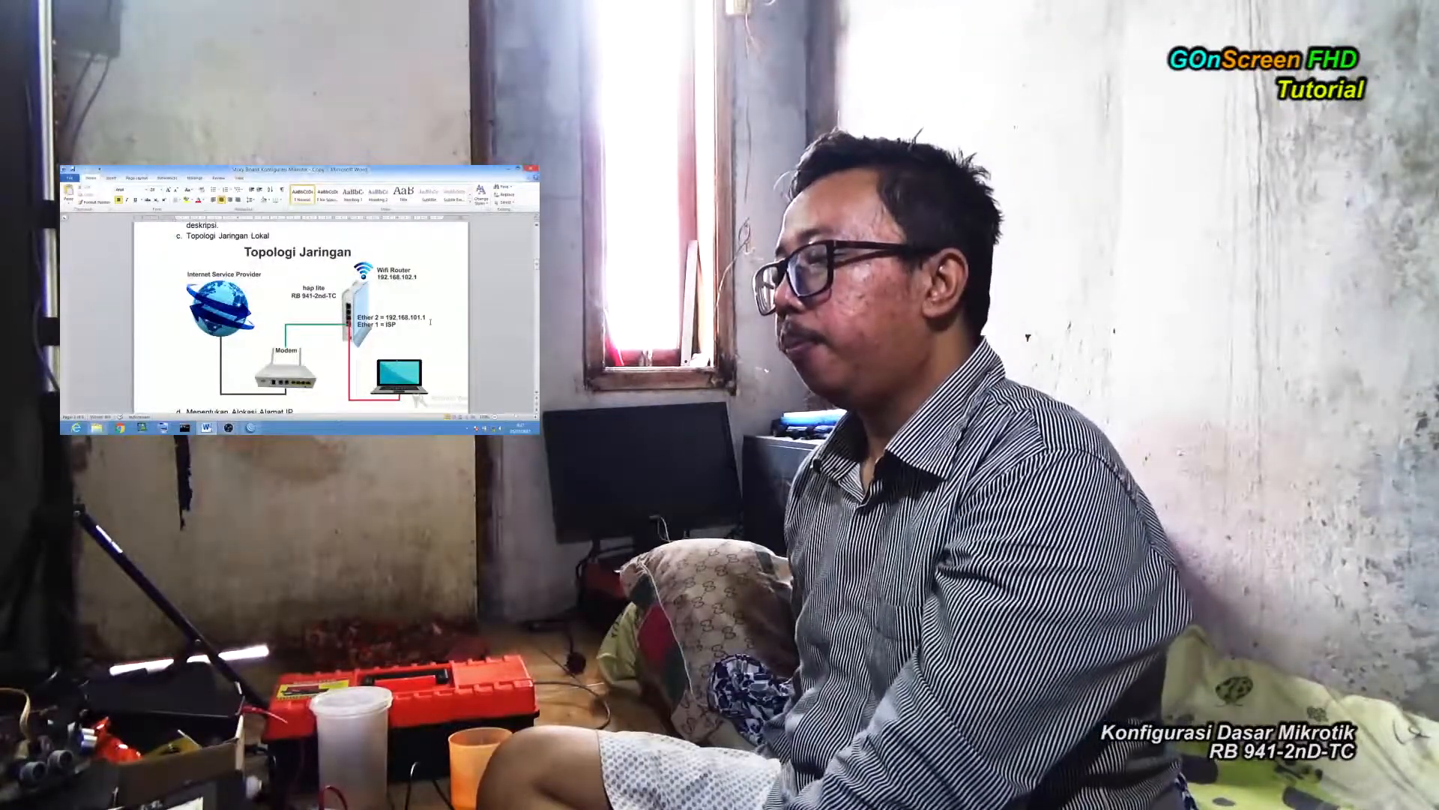
# Return to WinBox, close the ping terminal, and bring the Address List forward.
pyautogui.click(509, 169)
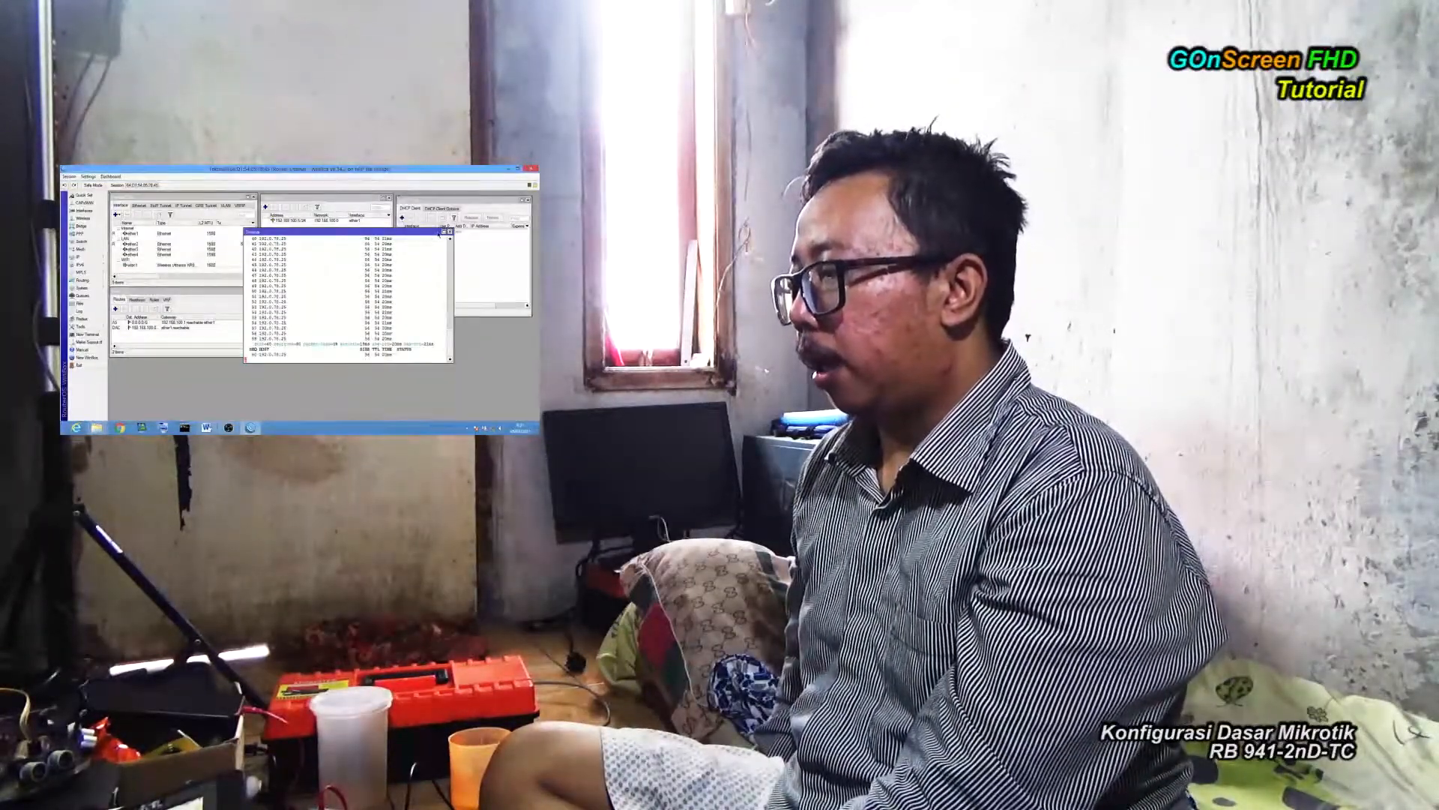
pyautogui.click(450, 231)
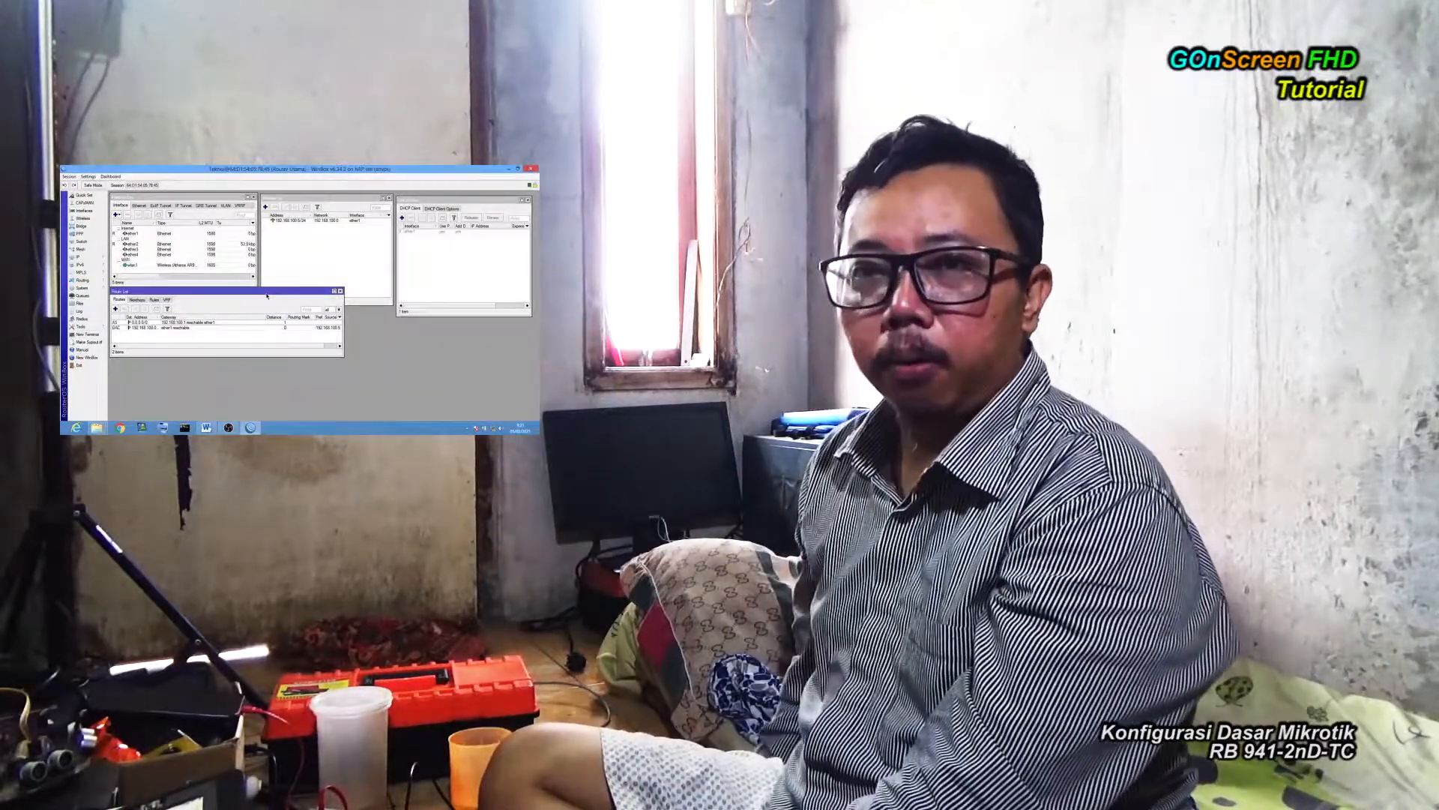
pyautogui.click(295, 212)
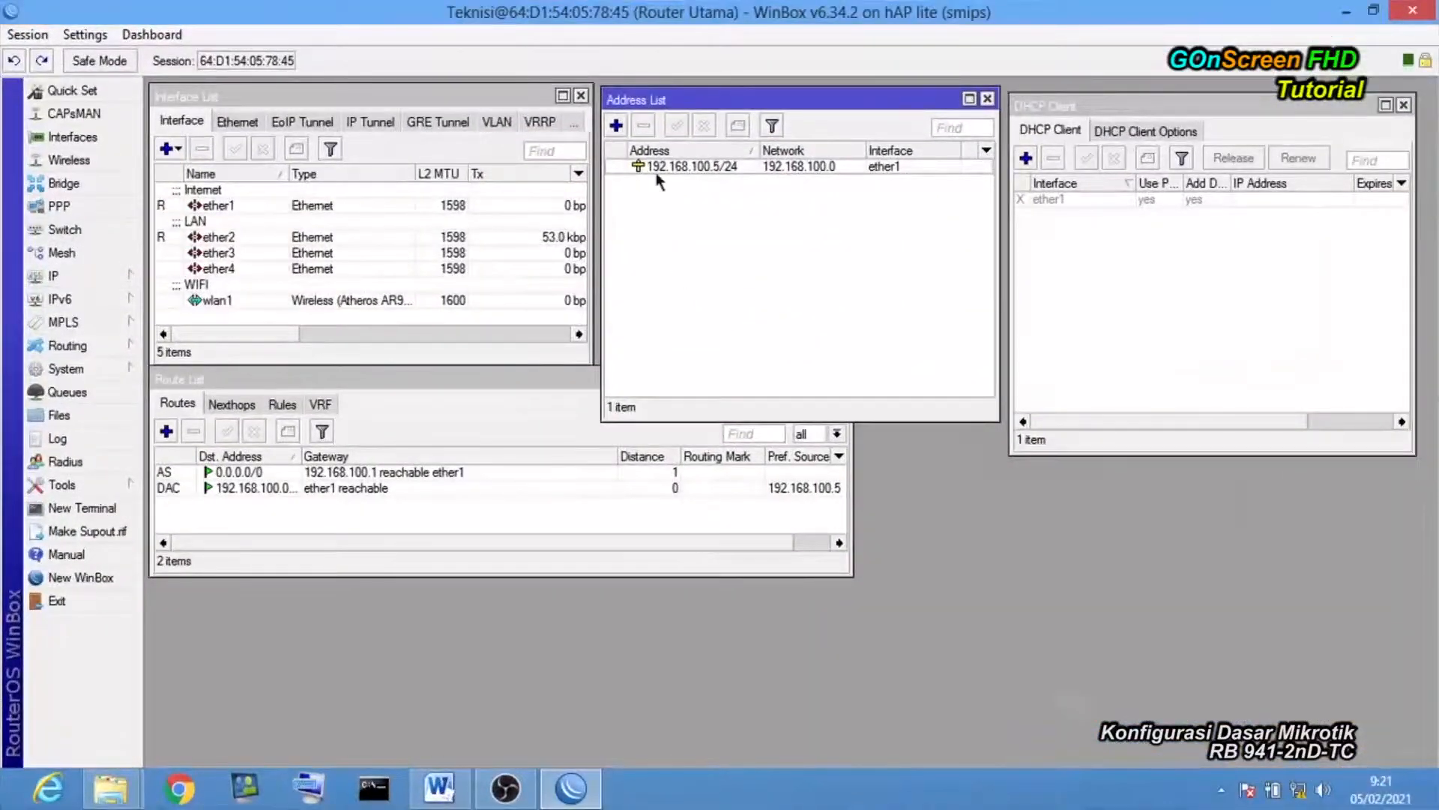
# Add address 192.168.101.1/24 on interface ether2 in the Address List.
pyautogui.click(111, 277)
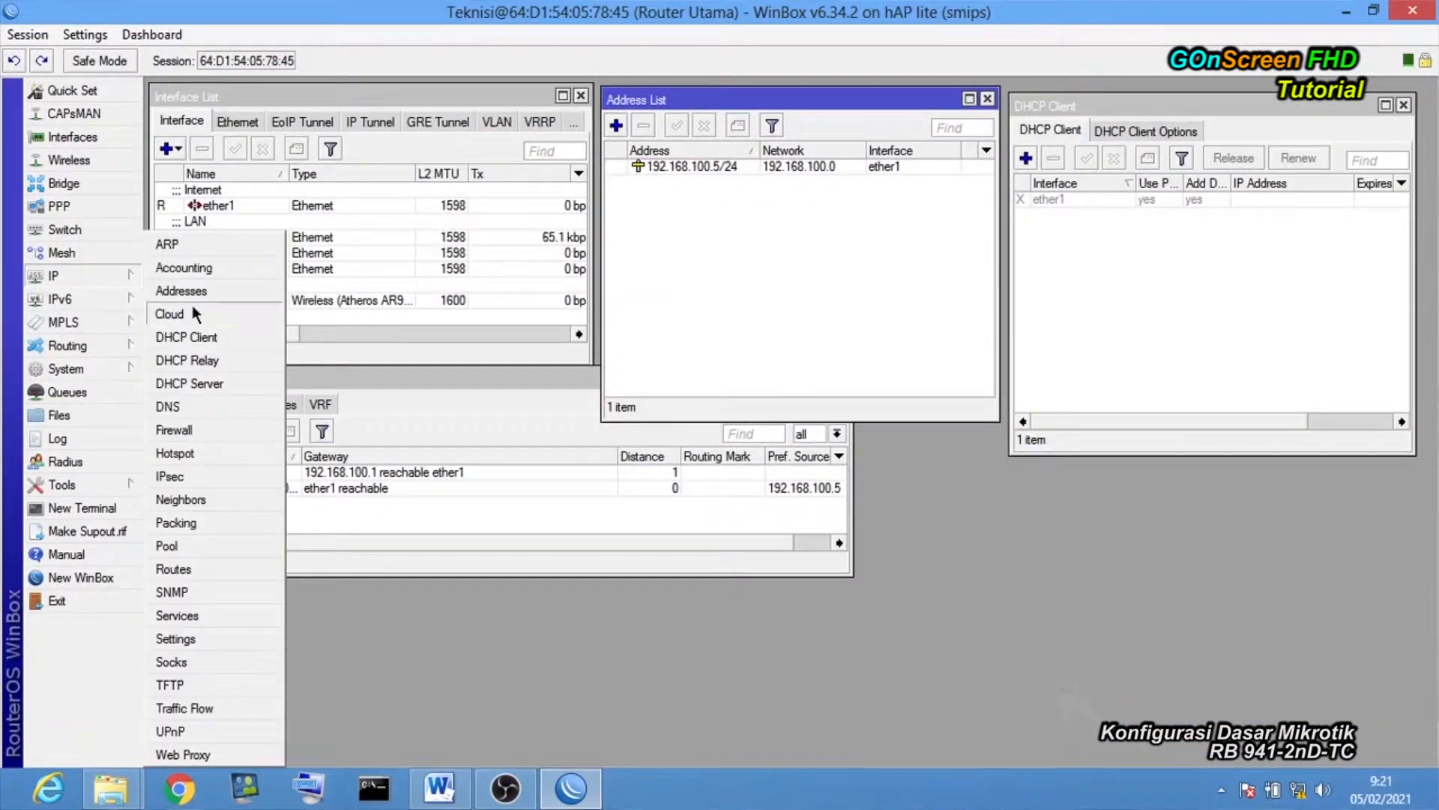
pyautogui.click(716, 105)
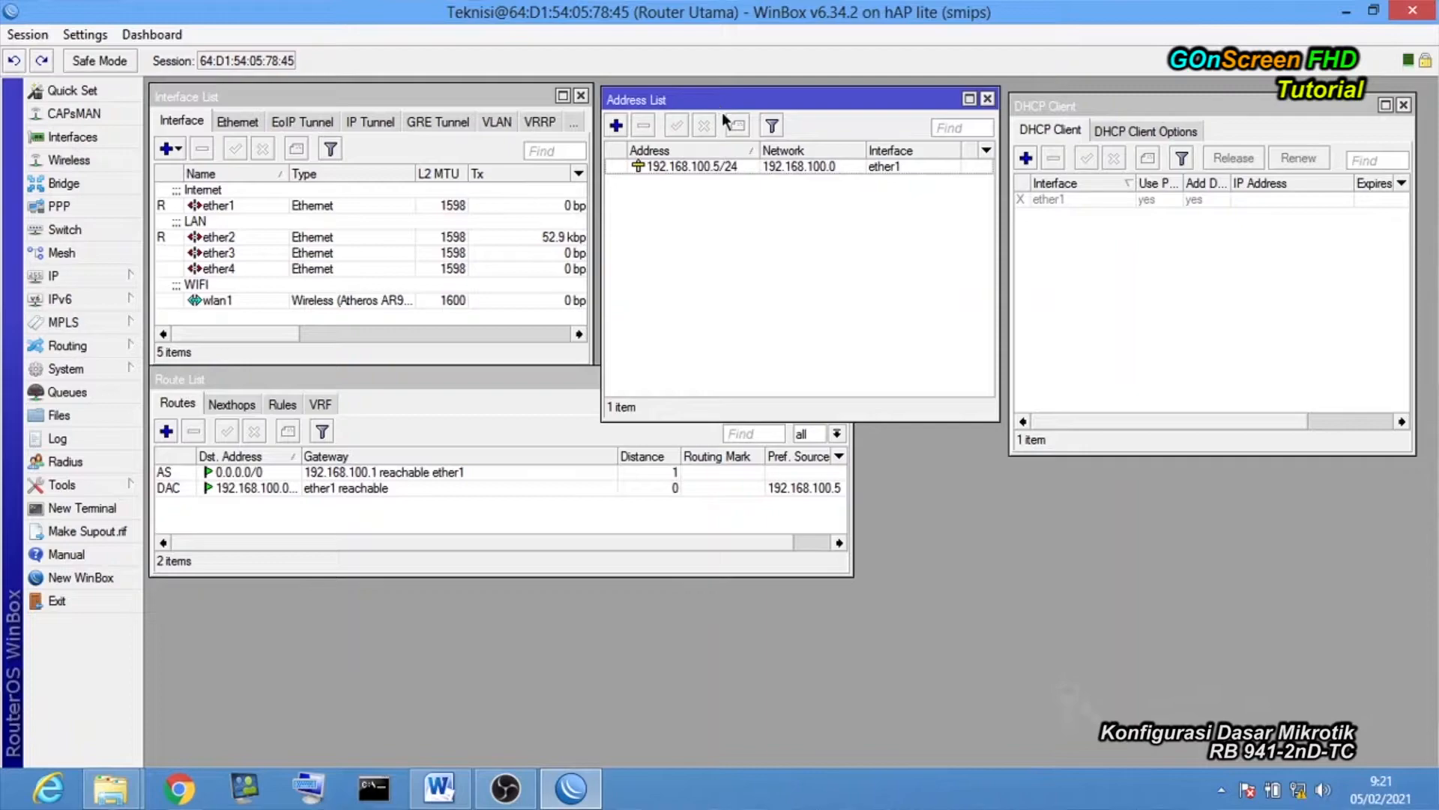
pyautogui.click(616, 125)
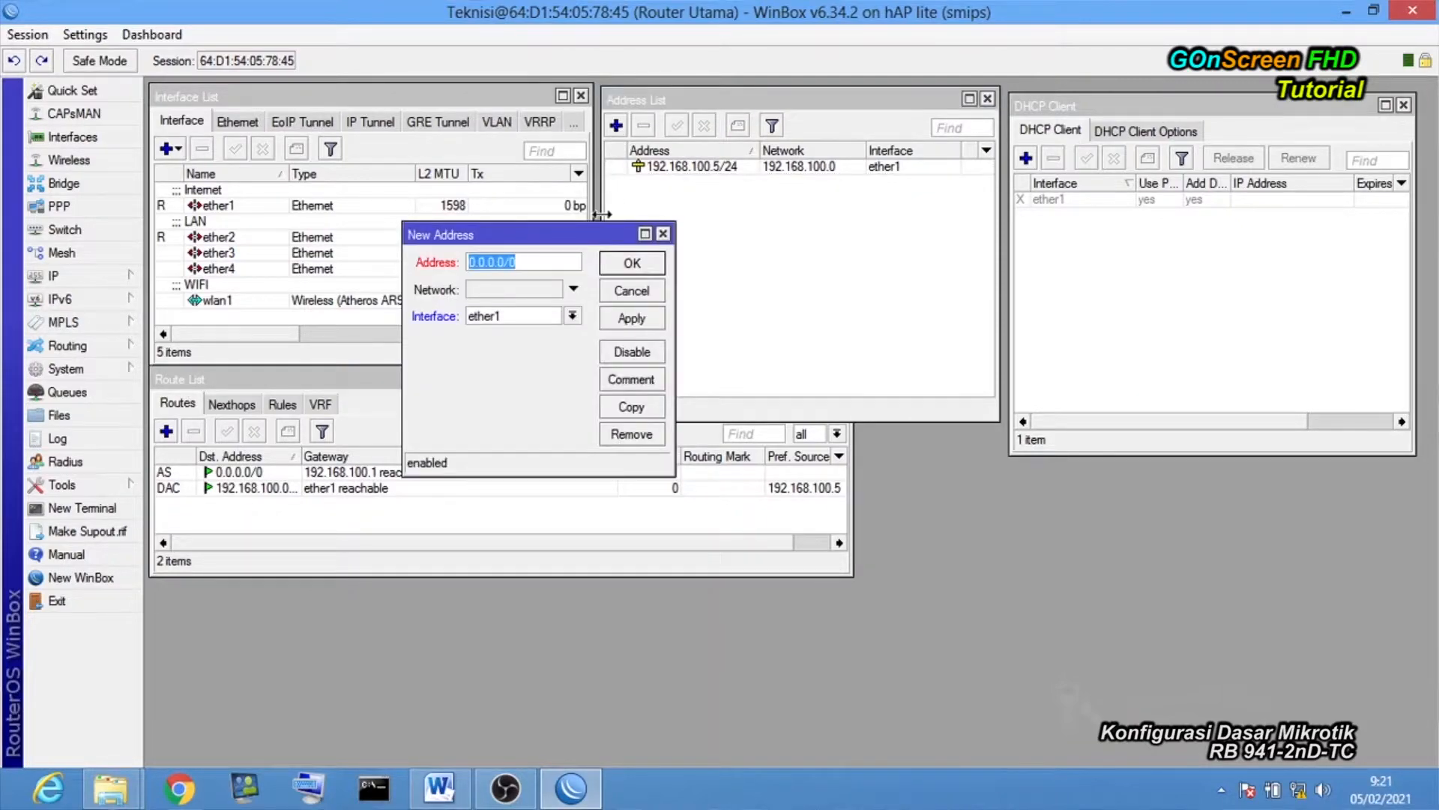
pyautogui.moveTo(590, 236); pyautogui.dragTo(597, 230)
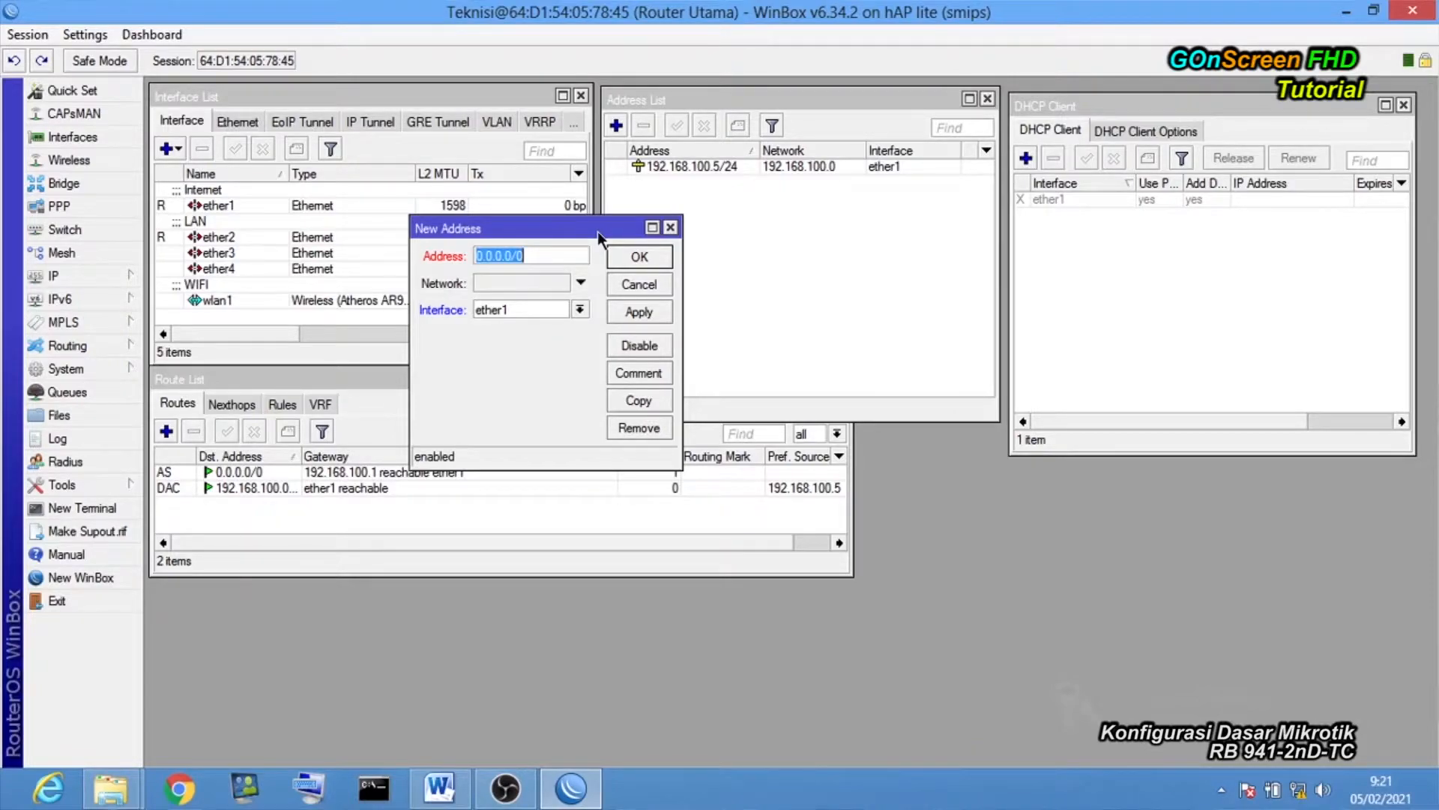
pyautogui.click(440, 787)
pyautogui.write('192.168.101.1')
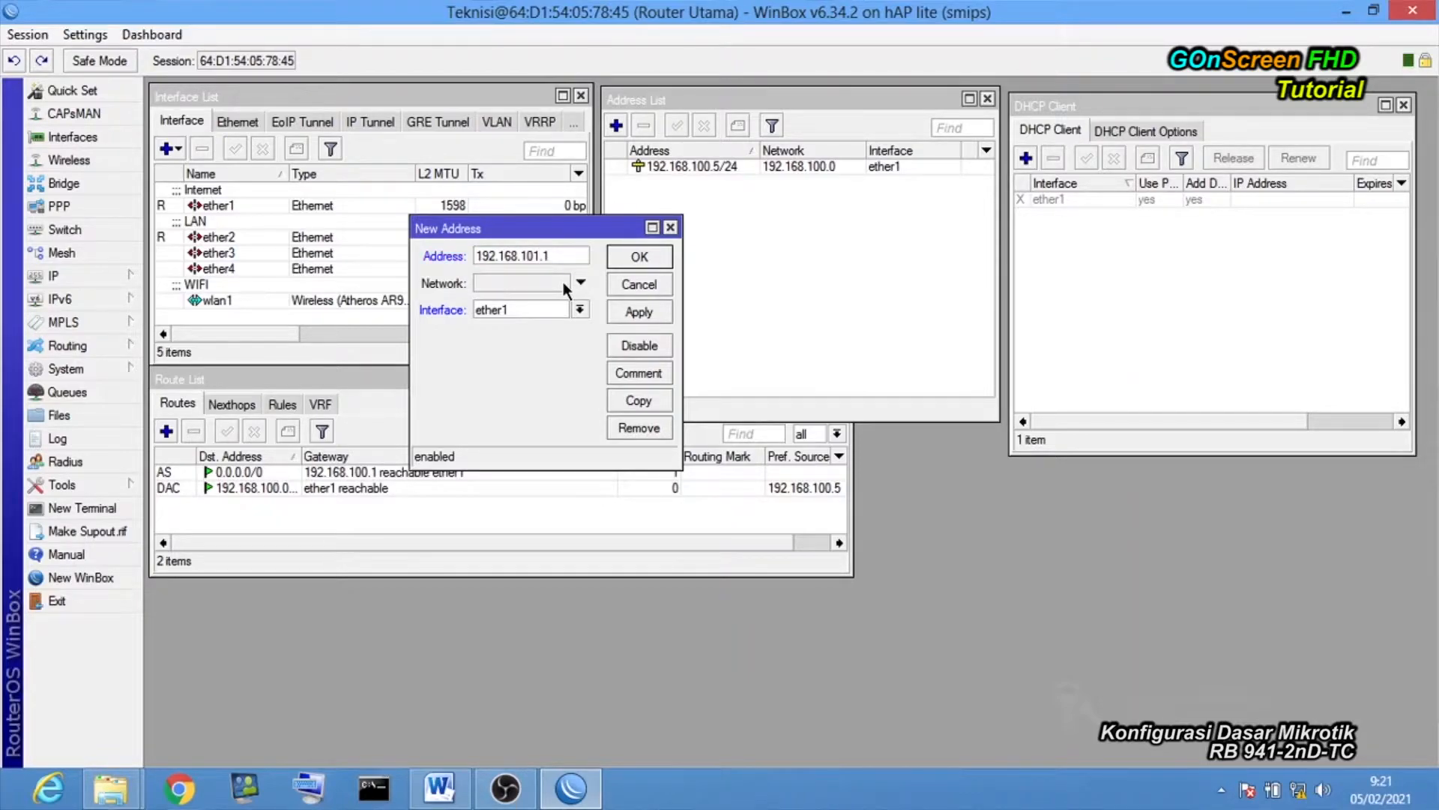
pyautogui.write('/24')
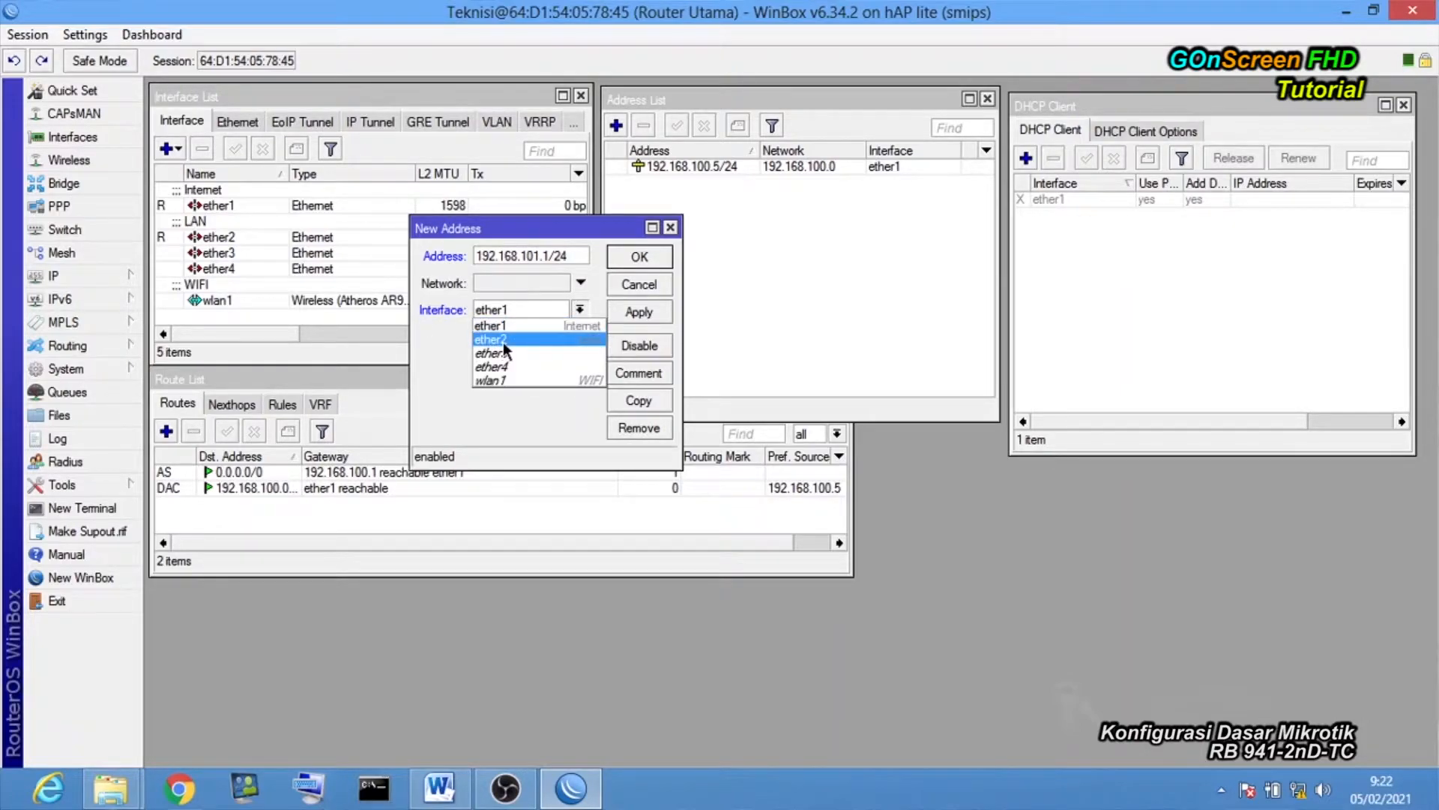
pyautogui.click(584, 340)
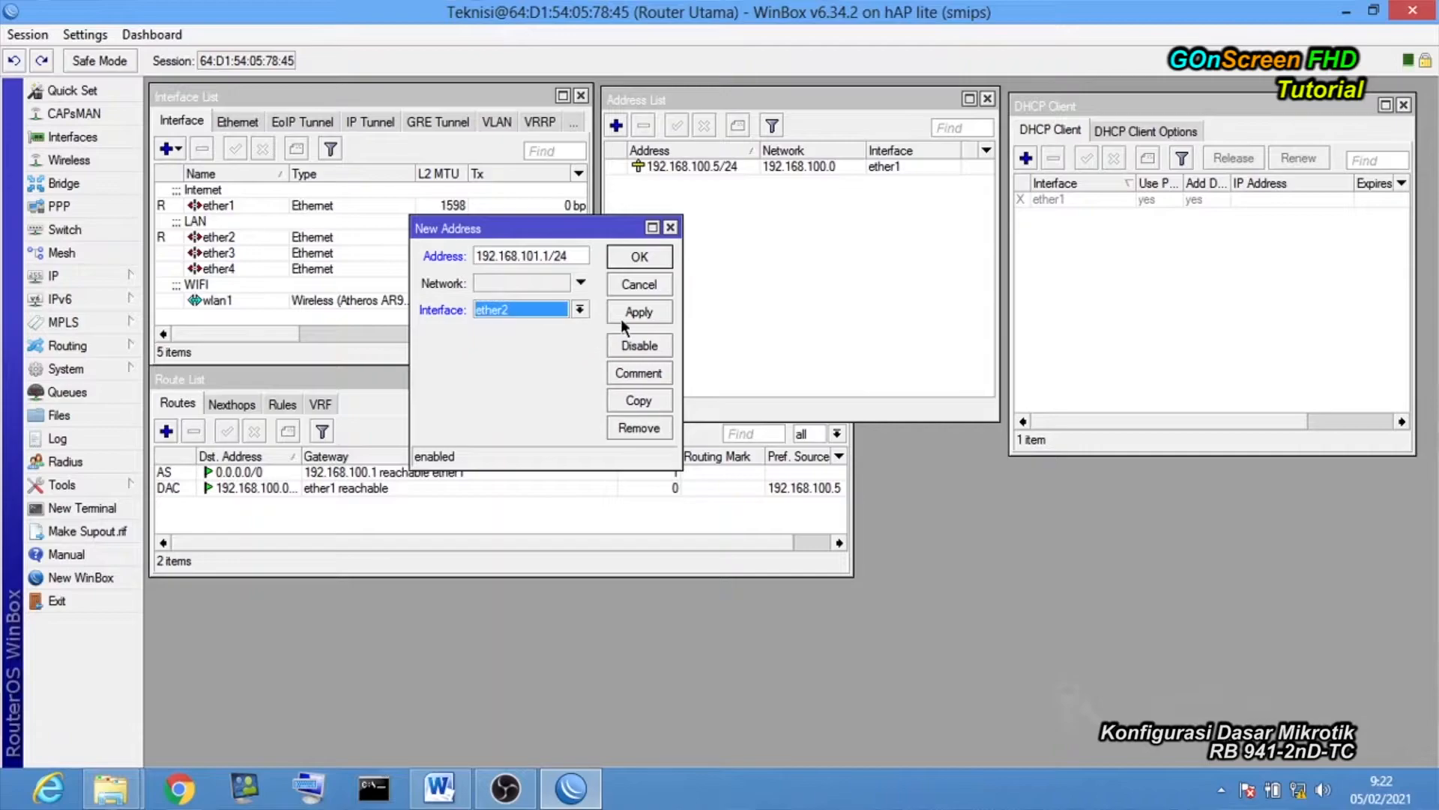
pyautogui.click(659, 310)
pyautogui.click(639, 257)
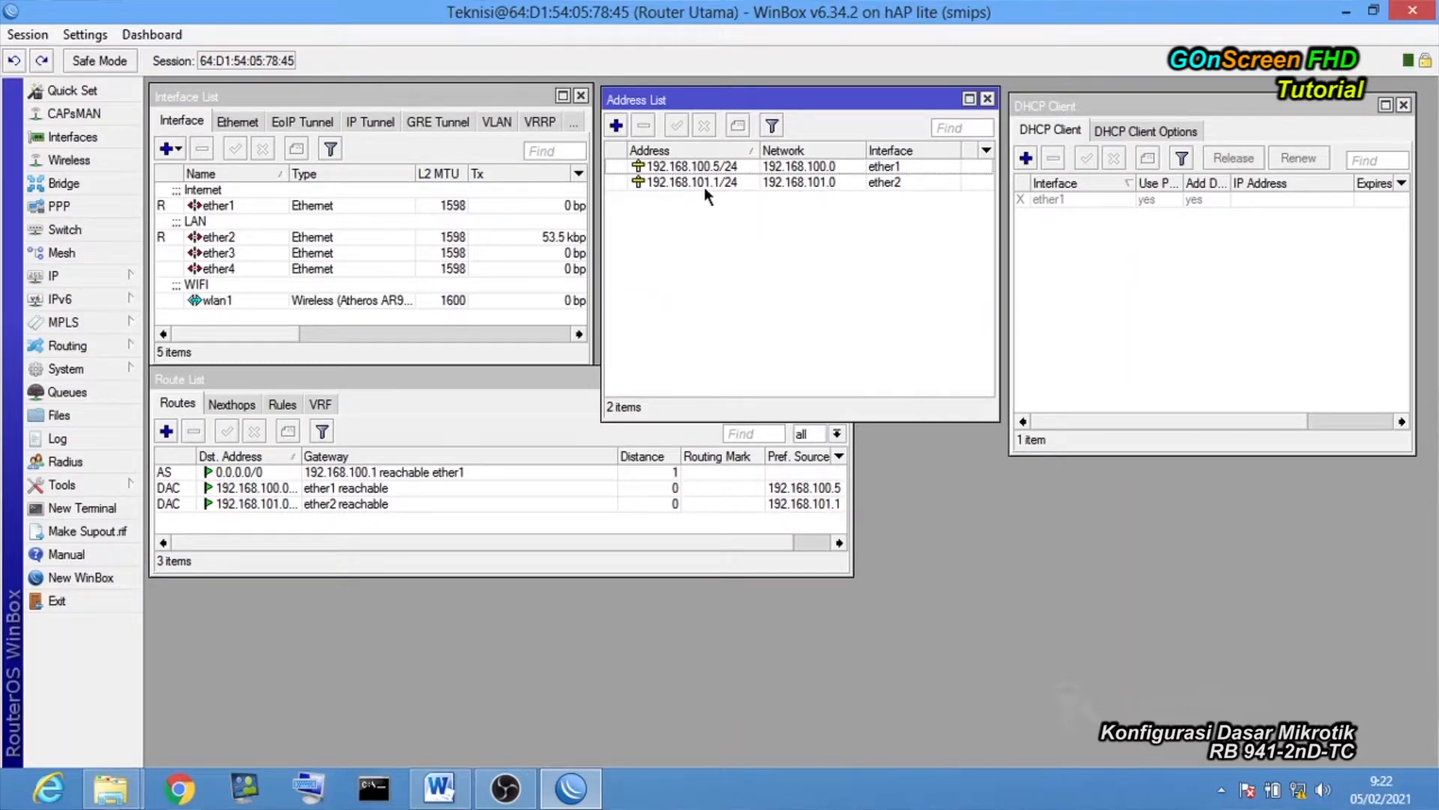
pyautogui.click(738, 184)
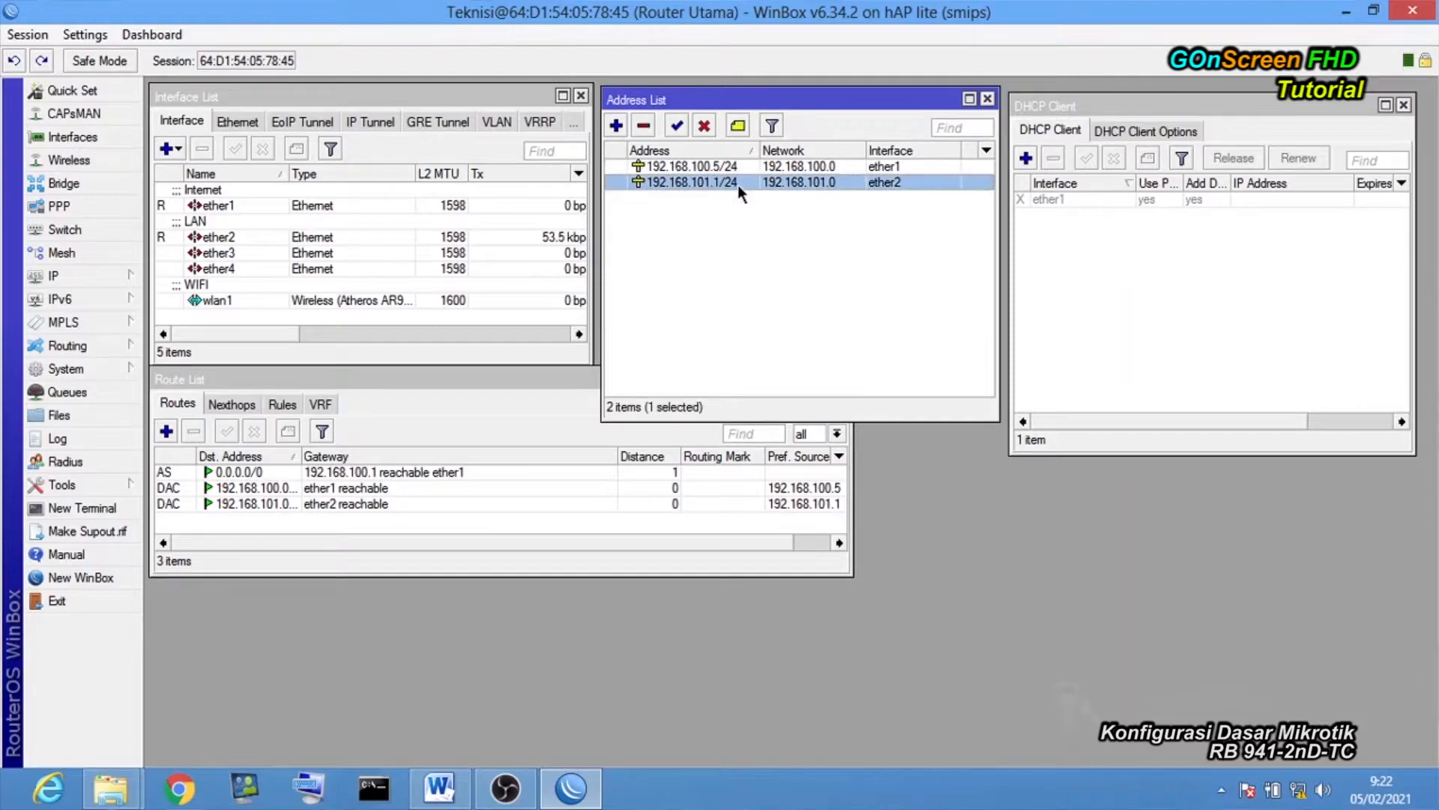
pyautogui.click(748, 246)
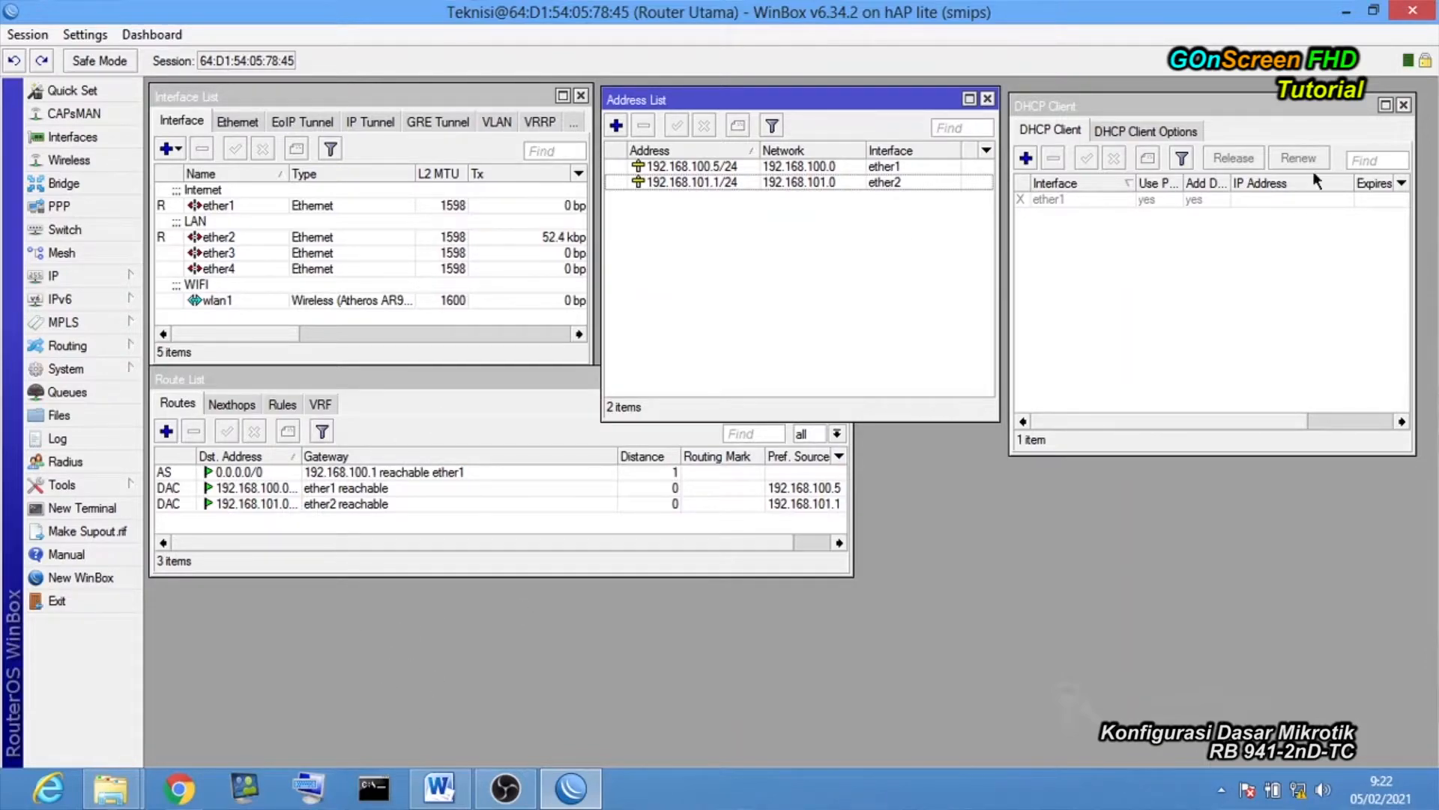
# Ping 192.168.101.1 from the PC's Command Prompt, which fails with general failure.
pyautogui.click(381, 796)
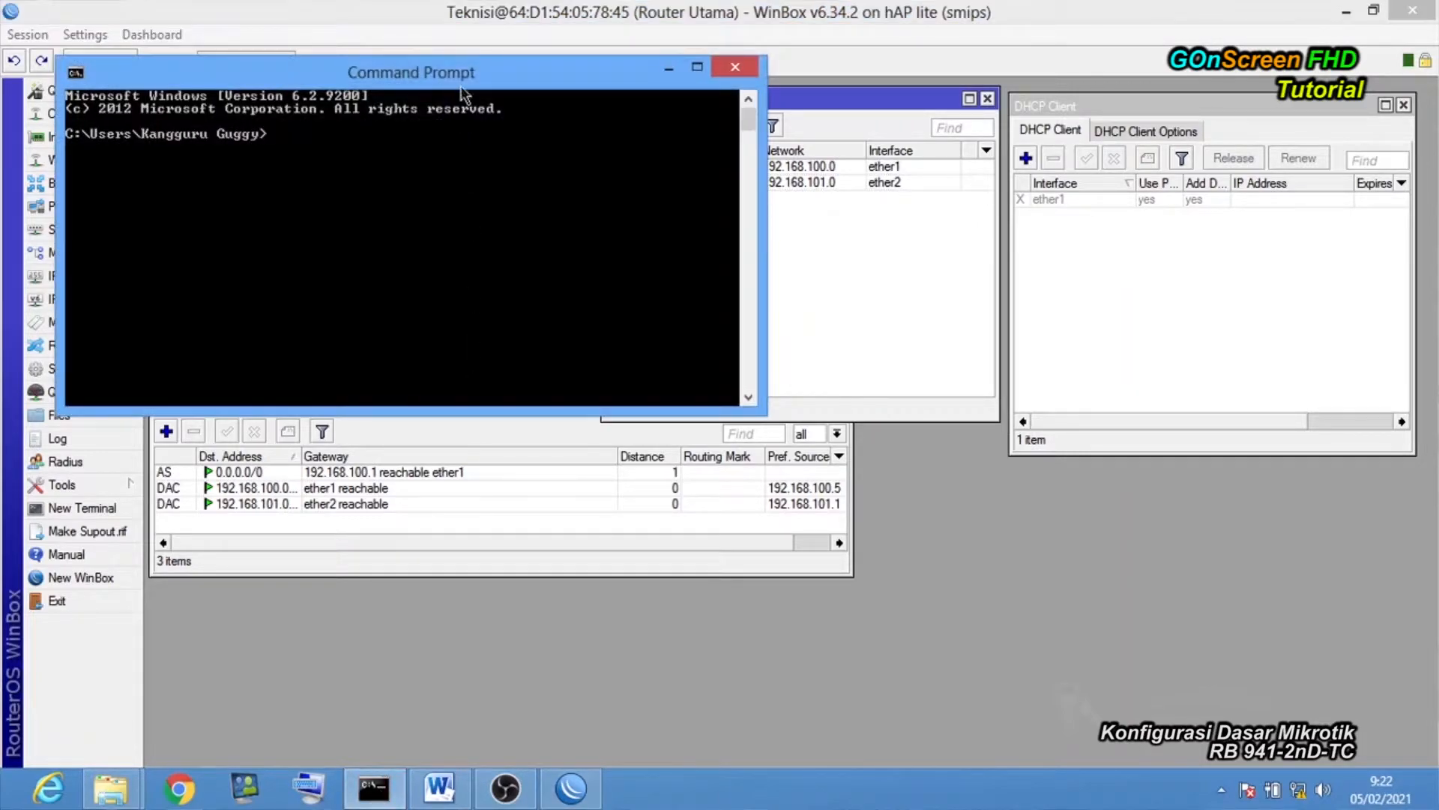
pyautogui.moveTo(461, 81); pyautogui.dragTo(696, 245)
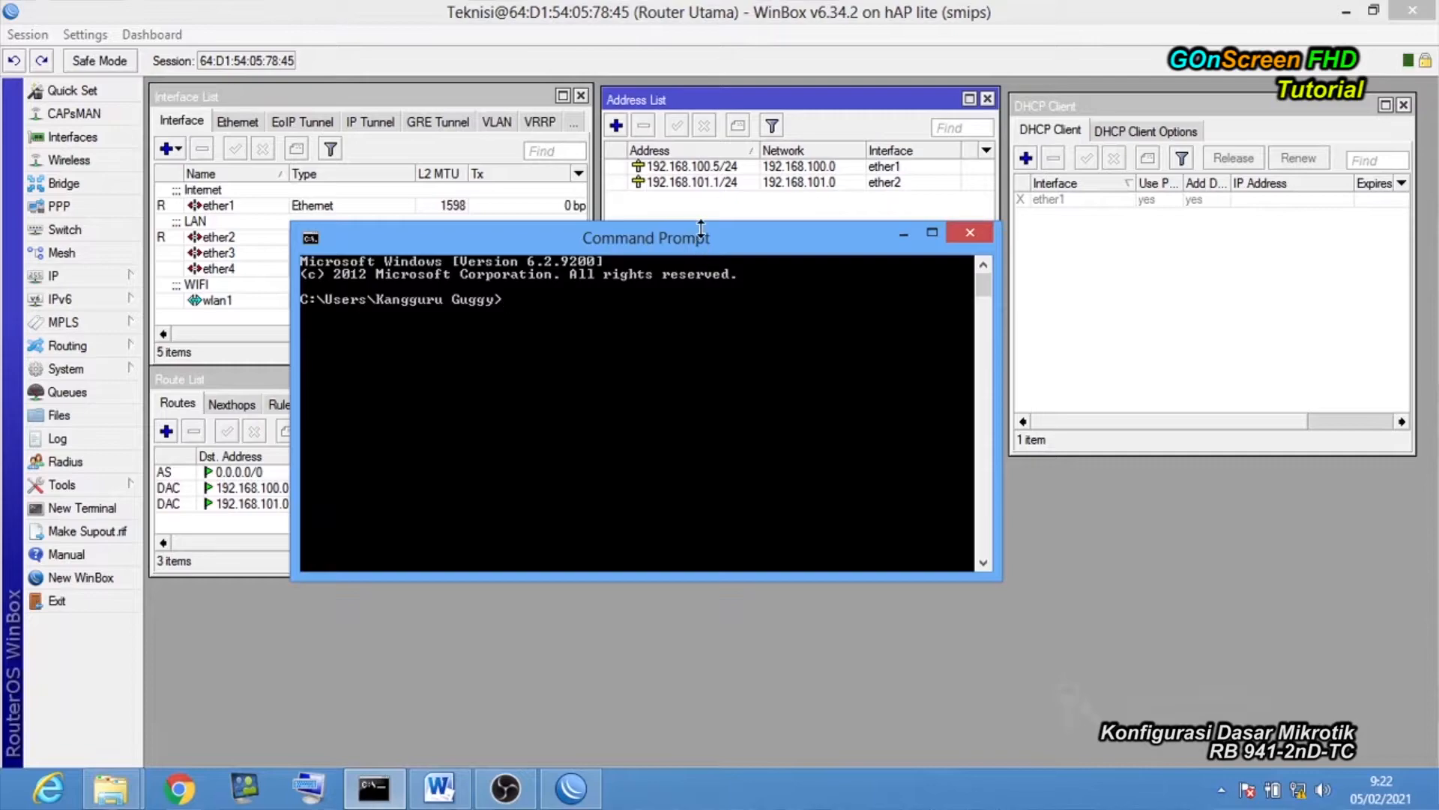
pyautogui.moveTo(704, 239); pyautogui.dragTo(721, 277)
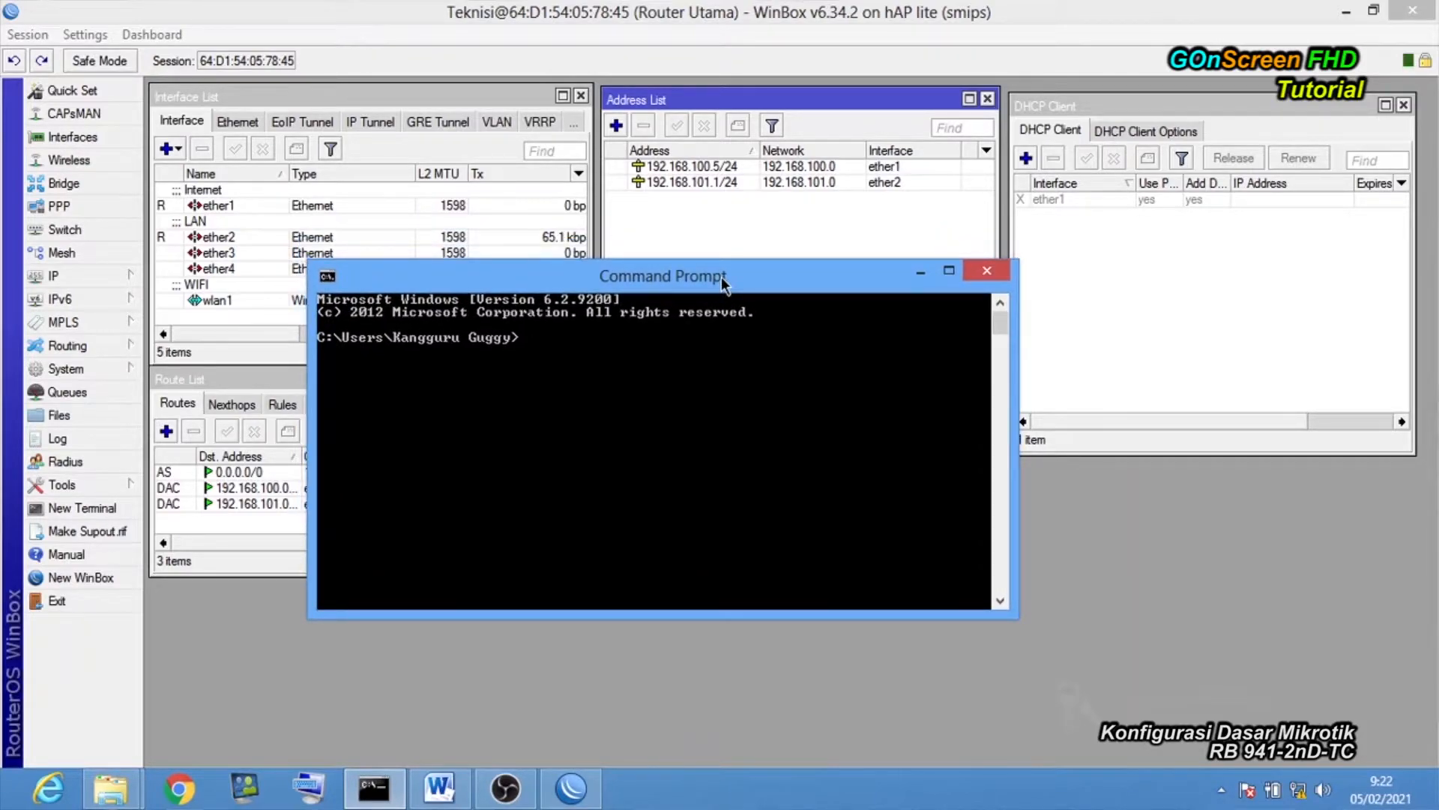
pyautogui.write('ping 192.168.101.1')
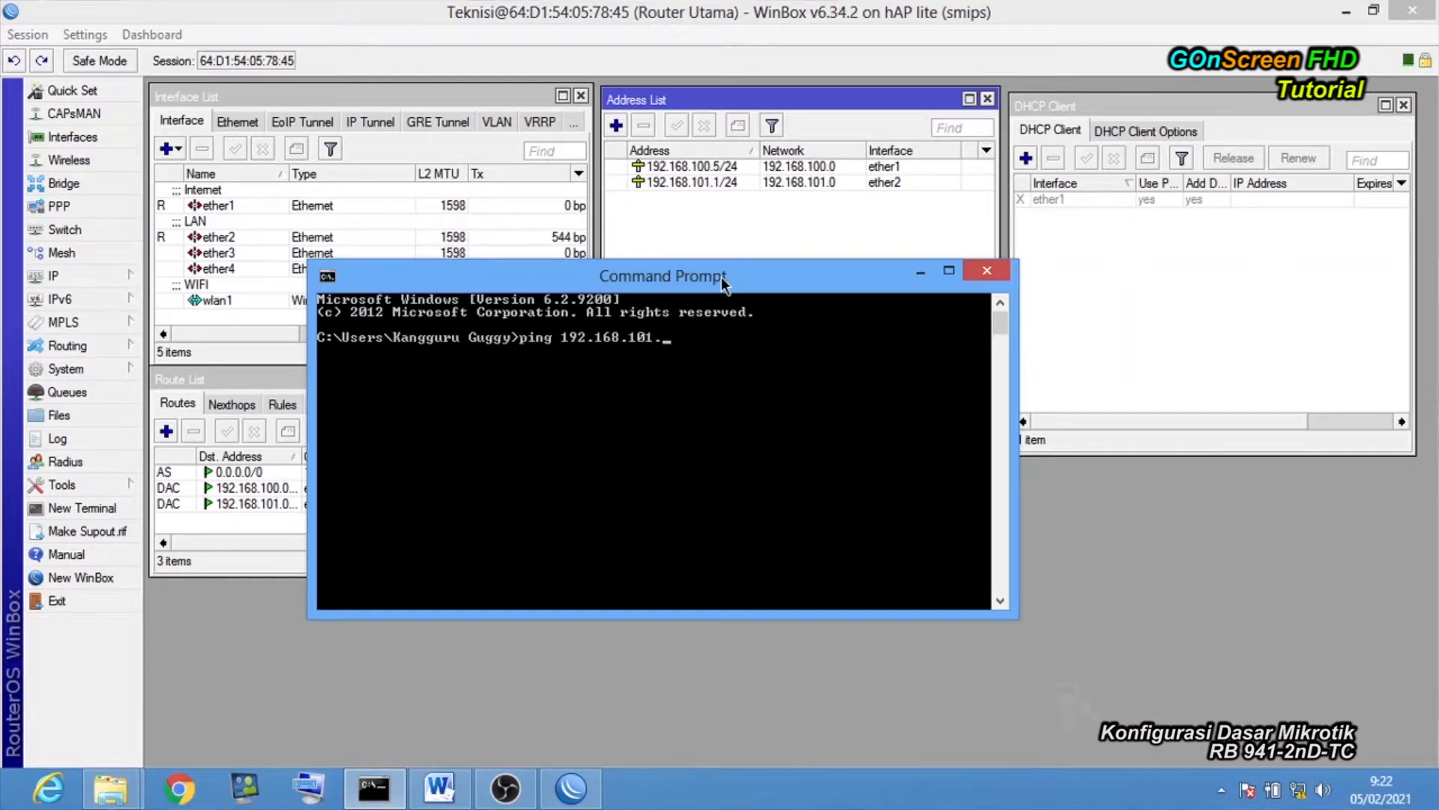
pyautogui.press('Return')
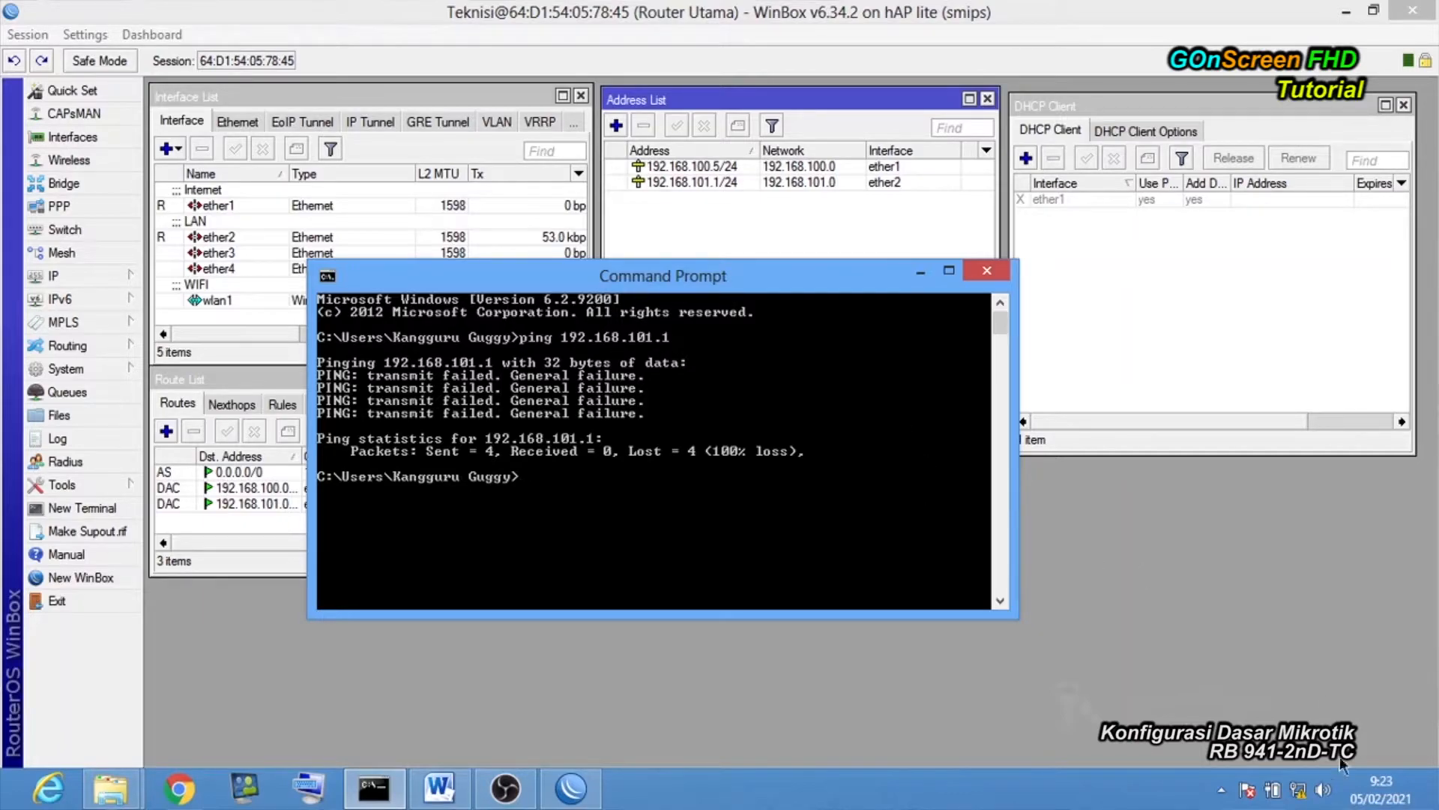
pyautogui.moveTo(1306, 793)
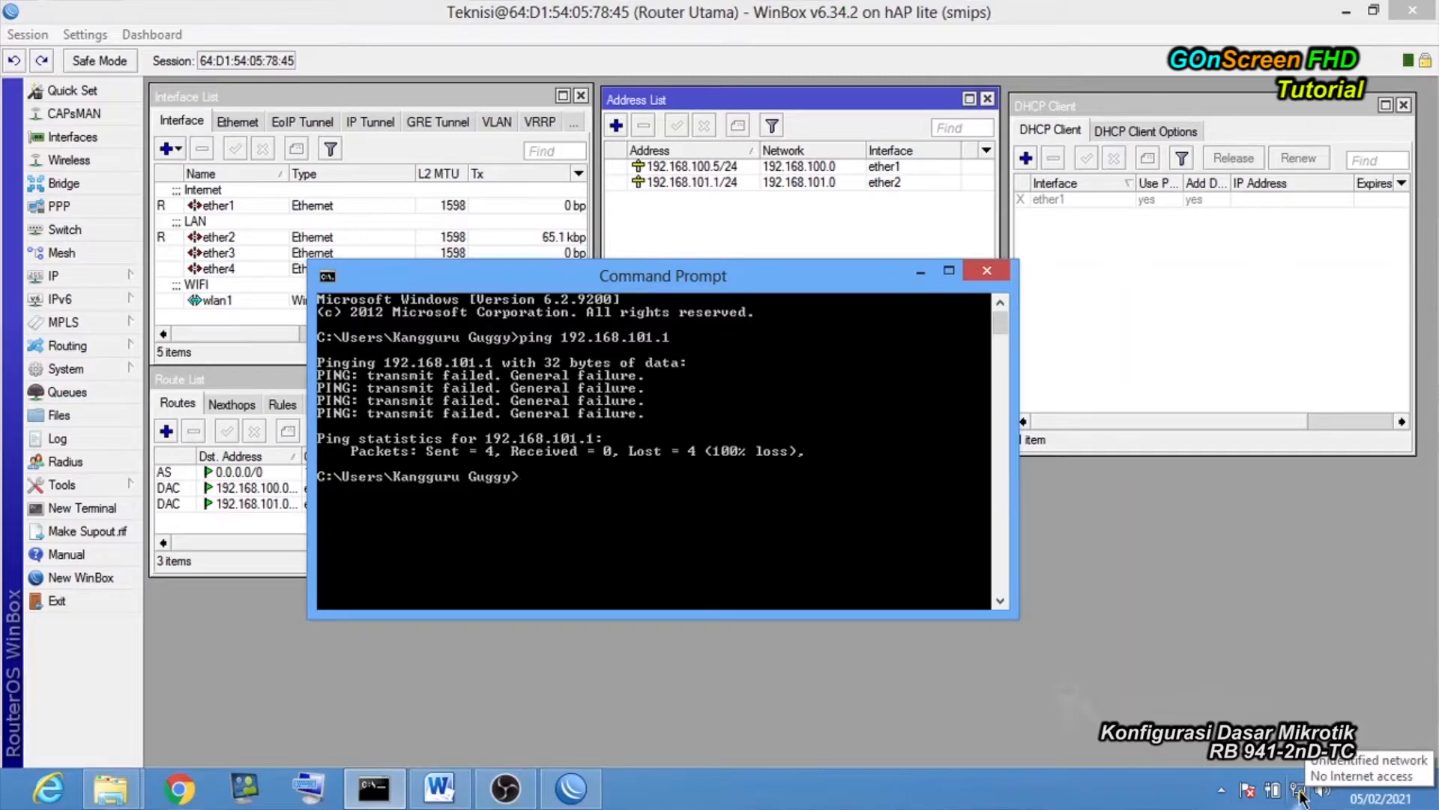
# Open the PC's Ethernet connection status and view its address details.
pyautogui.rightClick(1301, 796)
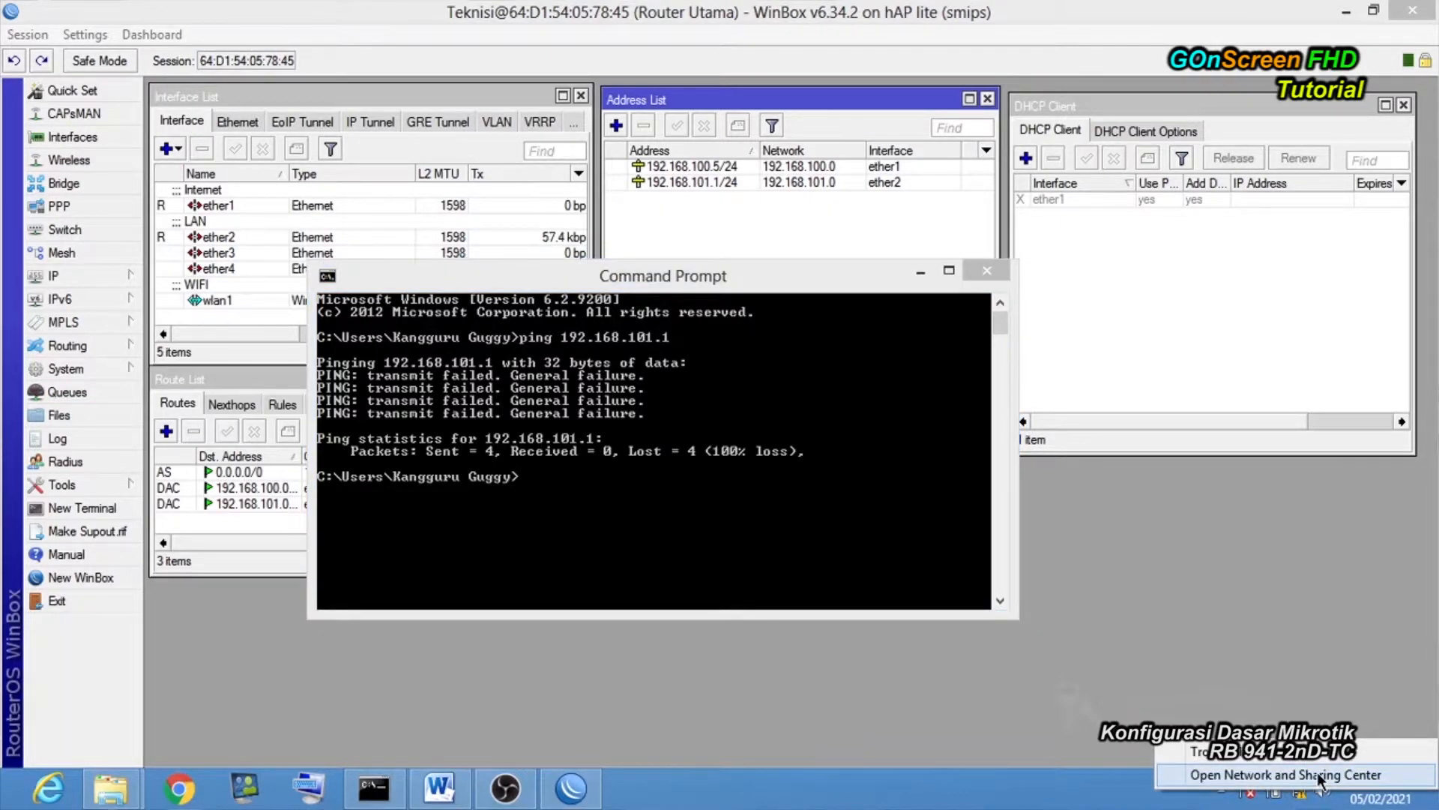
pyautogui.click(1320, 778)
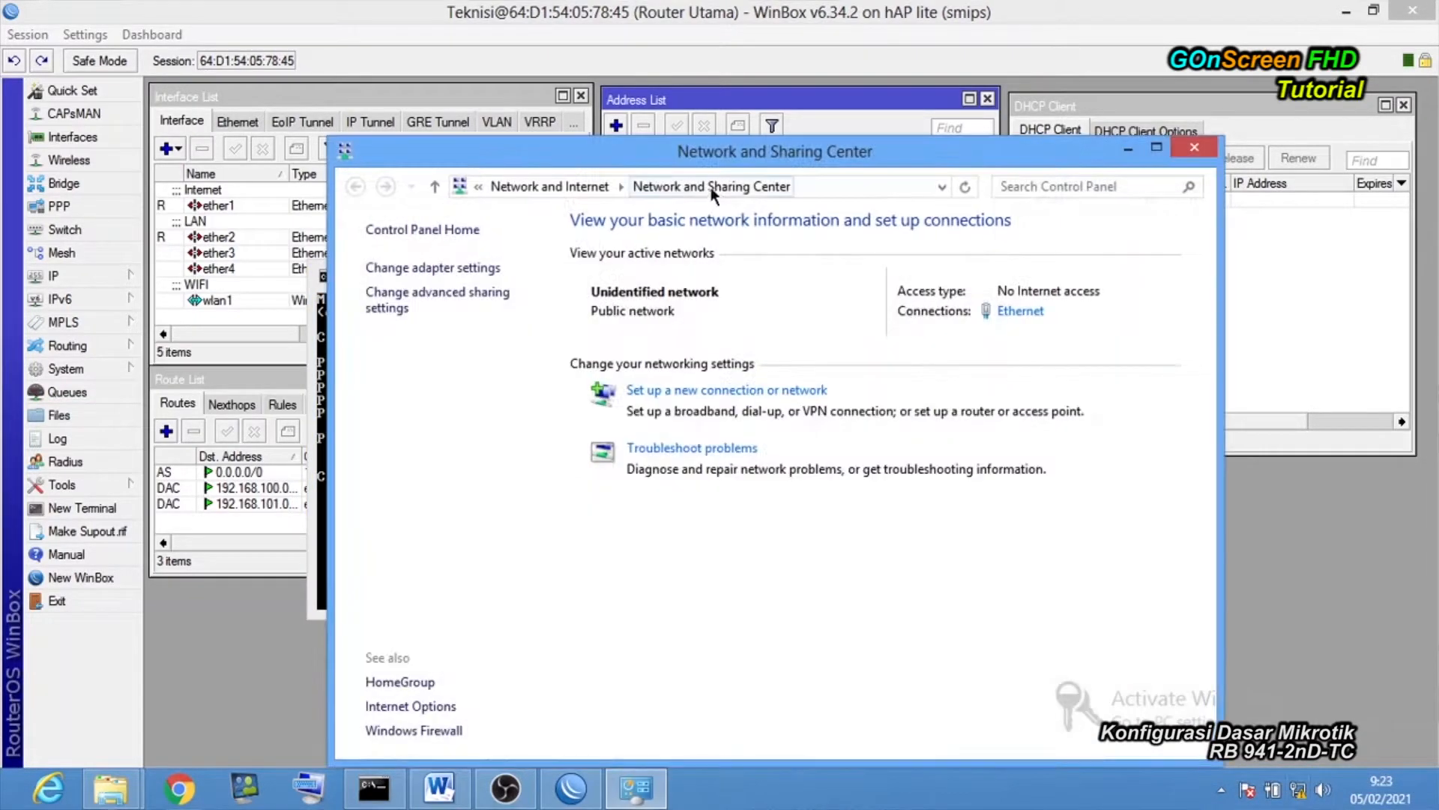
pyautogui.moveTo(714, 150); pyautogui.dragTo(600, 143)
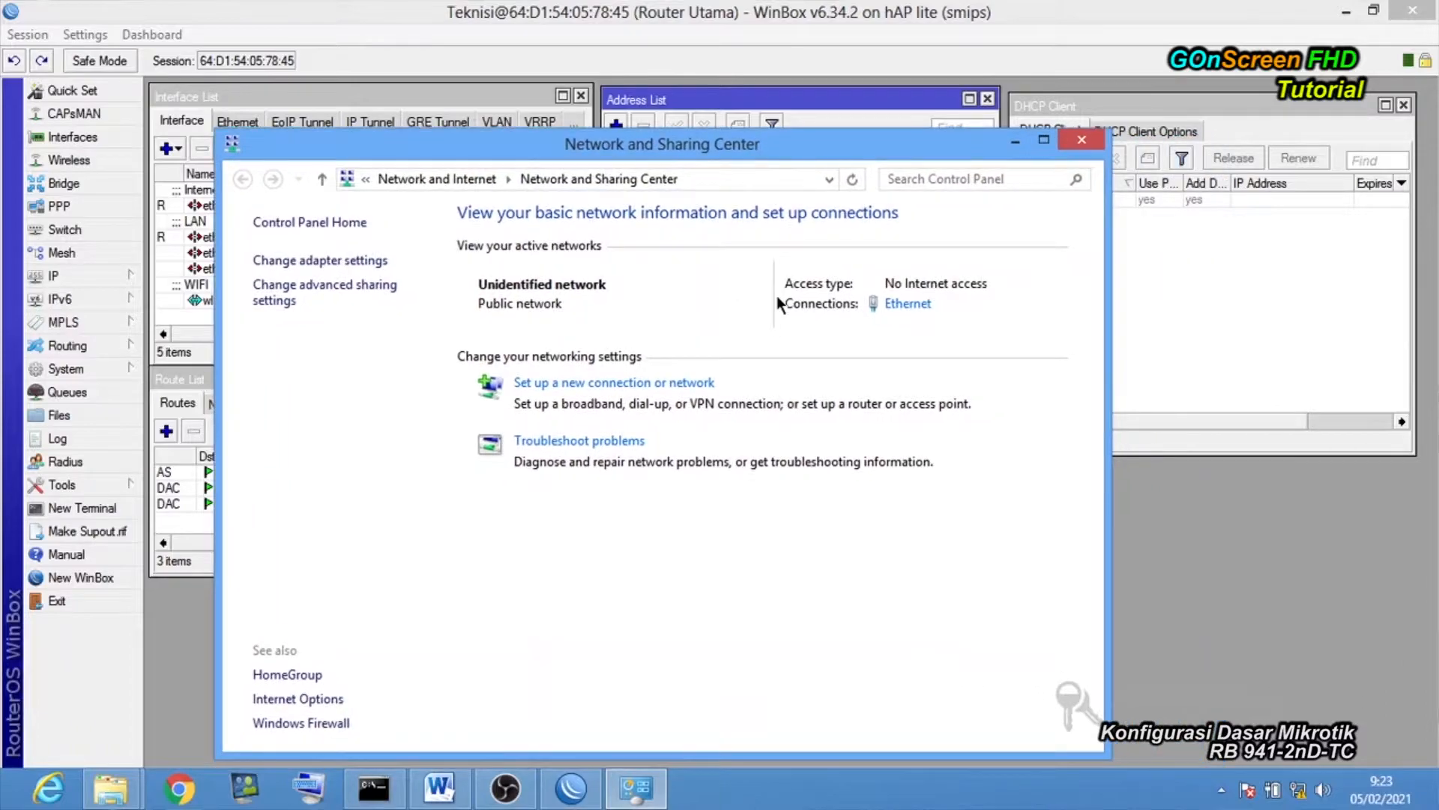
pyautogui.click(907, 304)
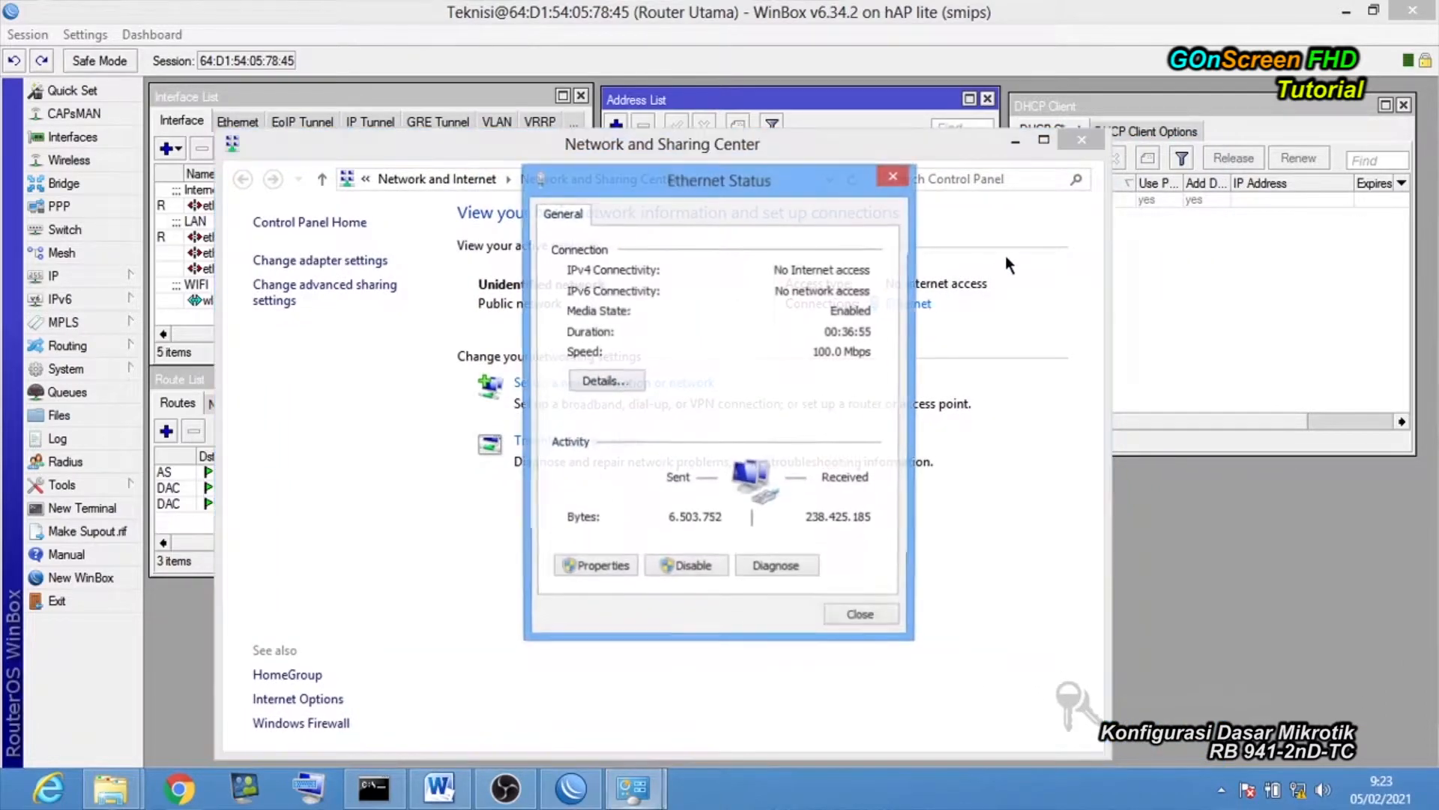
pyautogui.click(1015, 140)
pyautogui.moveTo(810, 178); pyautogui.dragTo(479, 133)
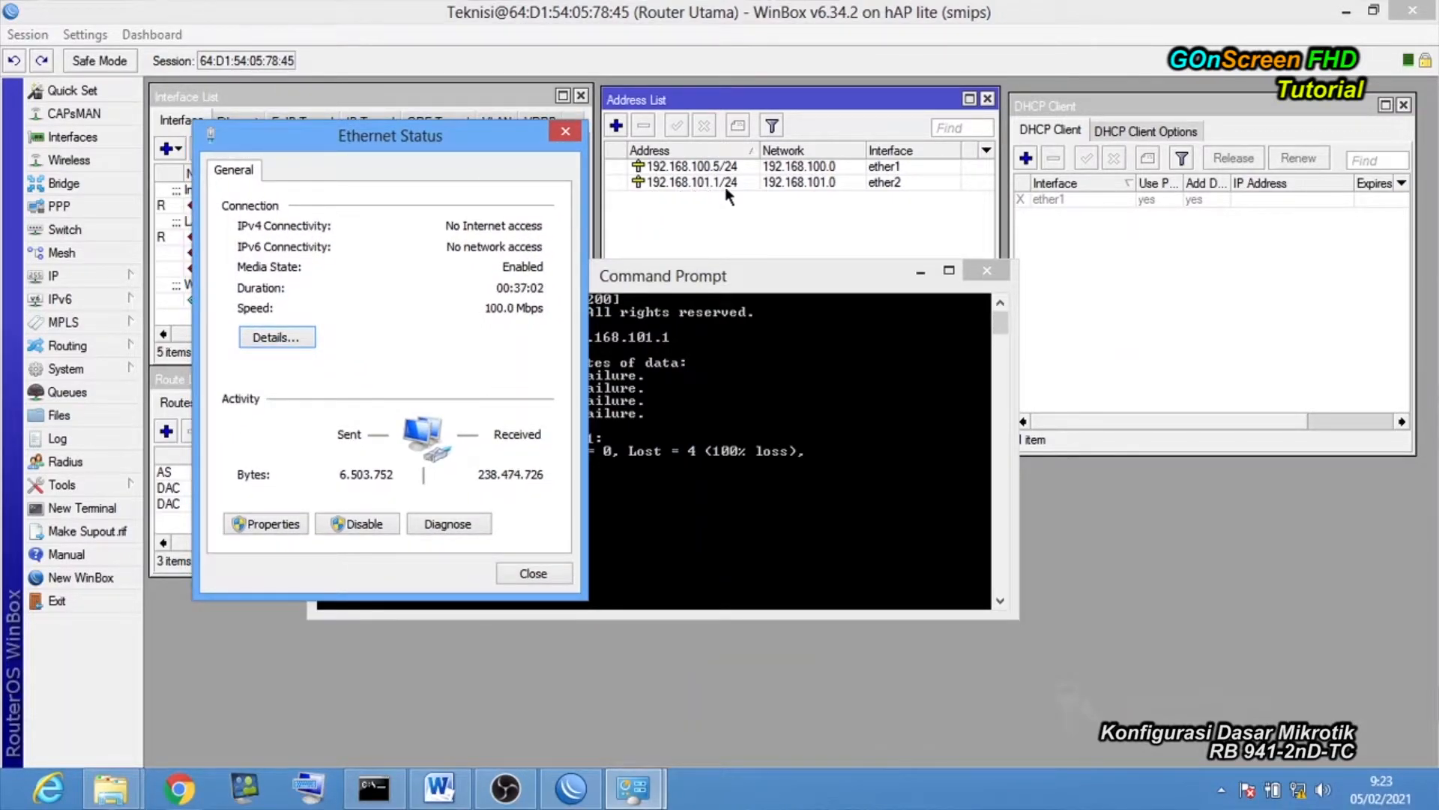
pyautogui.moveTo(460, 130); pyautogui.dragTo(462, 100)
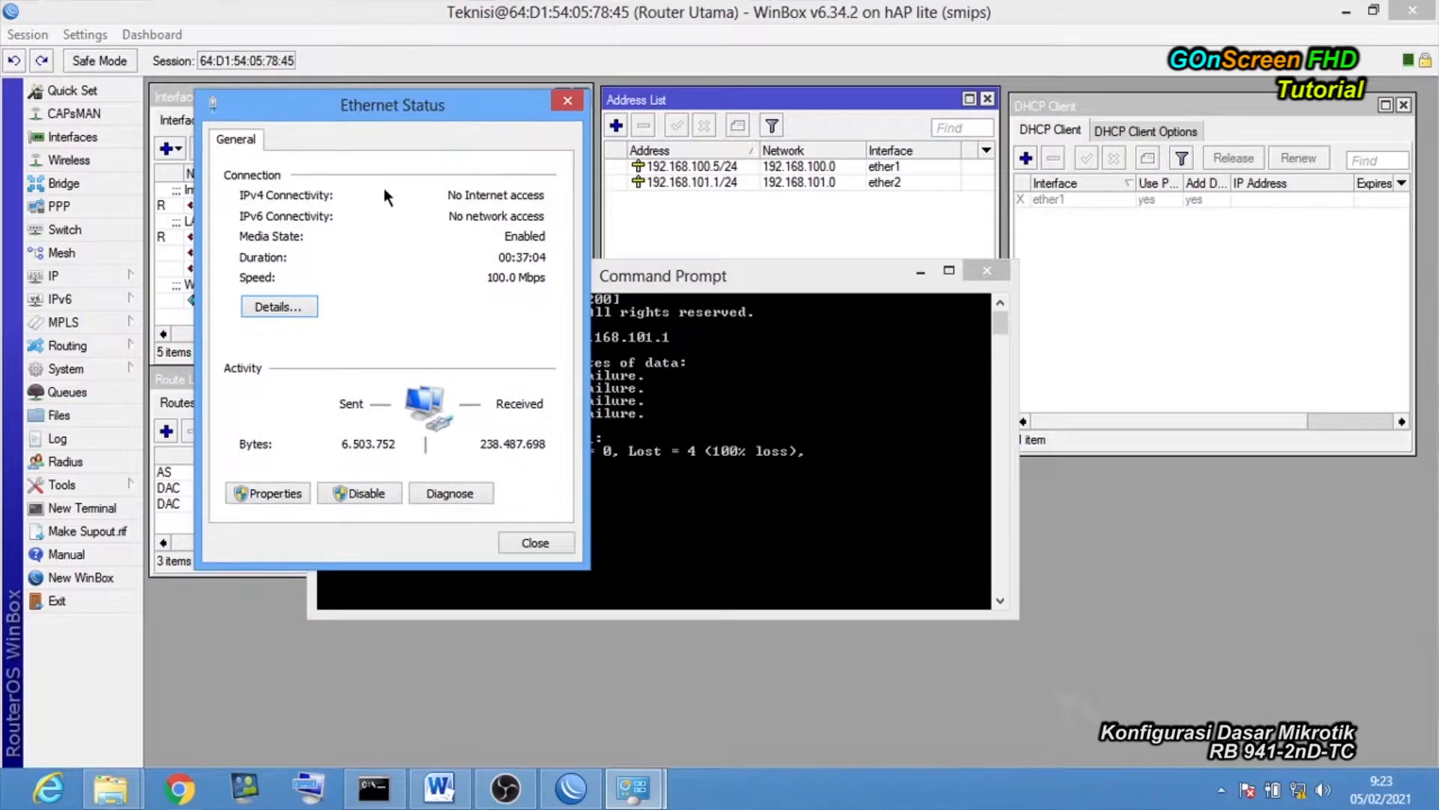
pyautogui.click(298, 306)
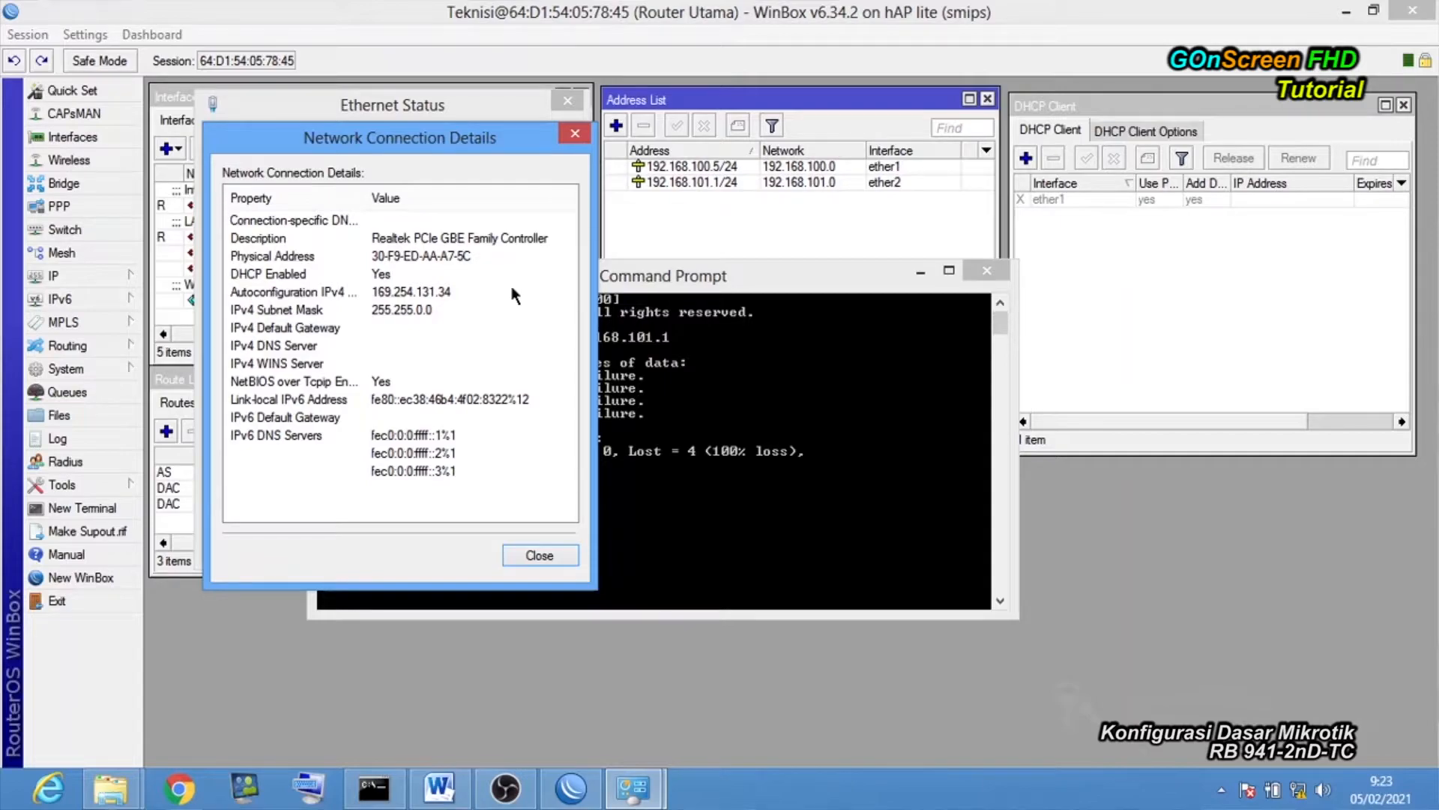
# Close the connection details and open the Ethernet adapter's Properties.
pyautogui.click(539, 556)
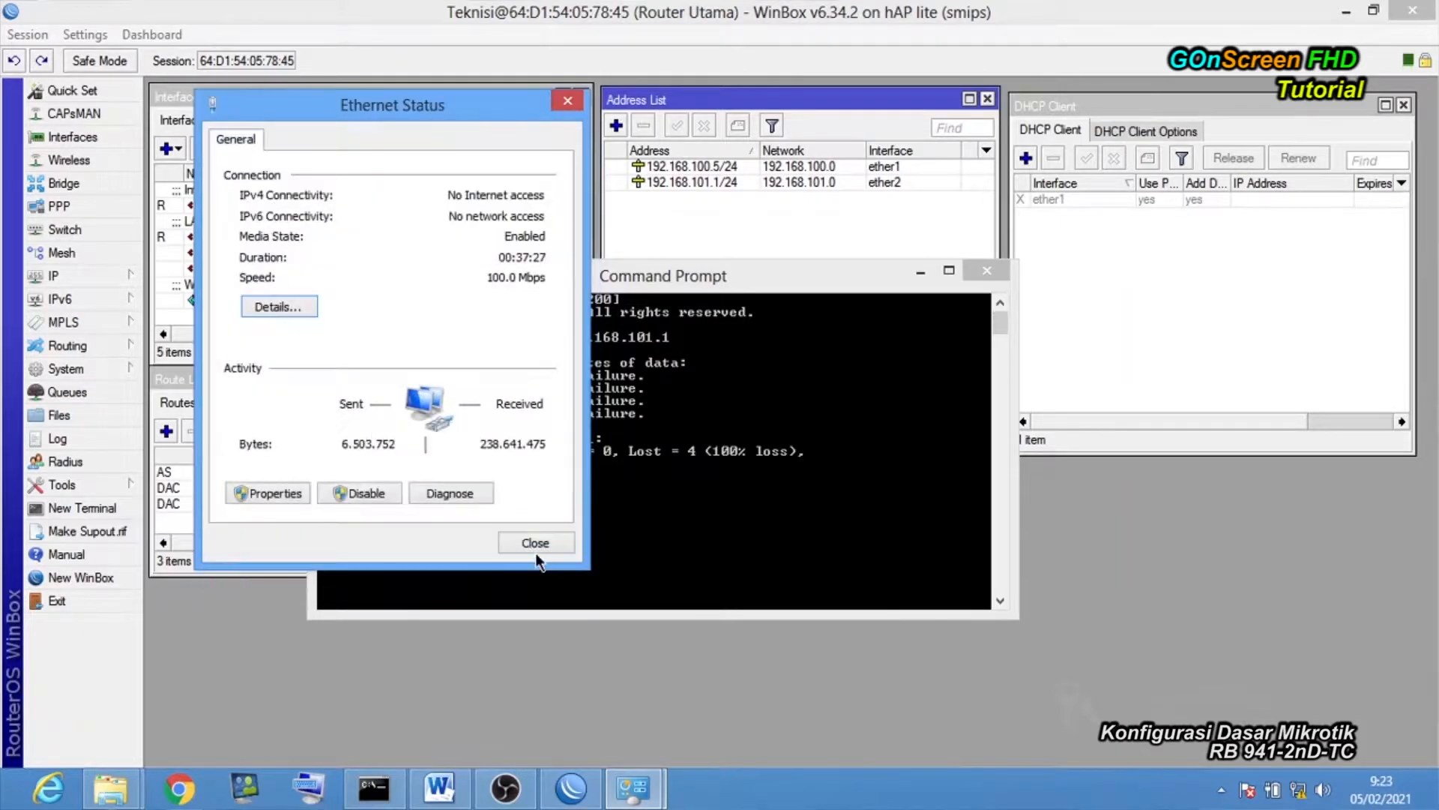
pyautogui.click(266, 495)
pyautogui.click(264, 491)
pyautogui.moveTo(504, 118); pyautogui.dragTo(701, 22)
pyautogui.moveTo(758, 240); pyautogui.dragTo(766, 307)
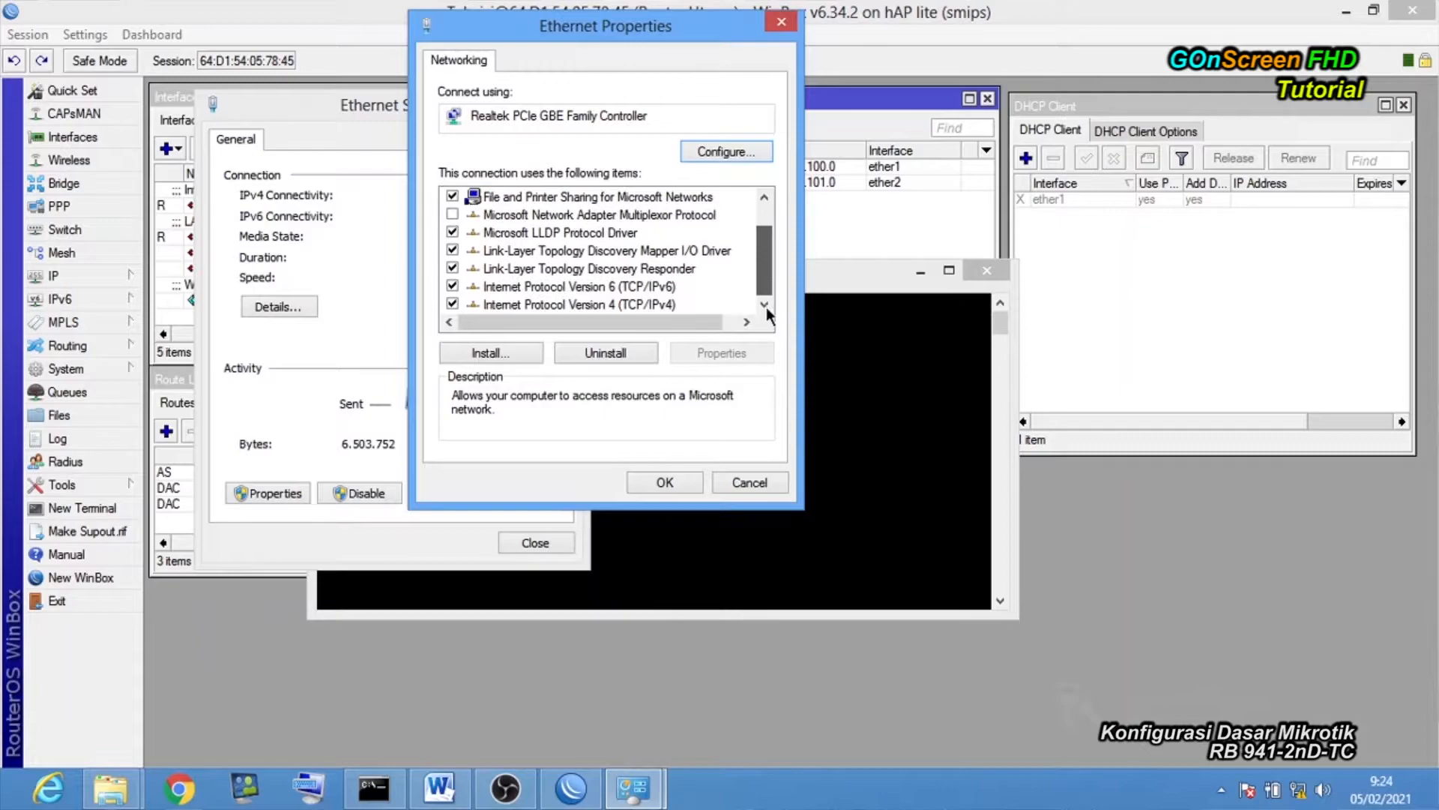
# Give the adapter's IPv4 a static address 192.168.101.2 with mask 255.255.255.0.
pyautogui.doubleClick(595, 304)
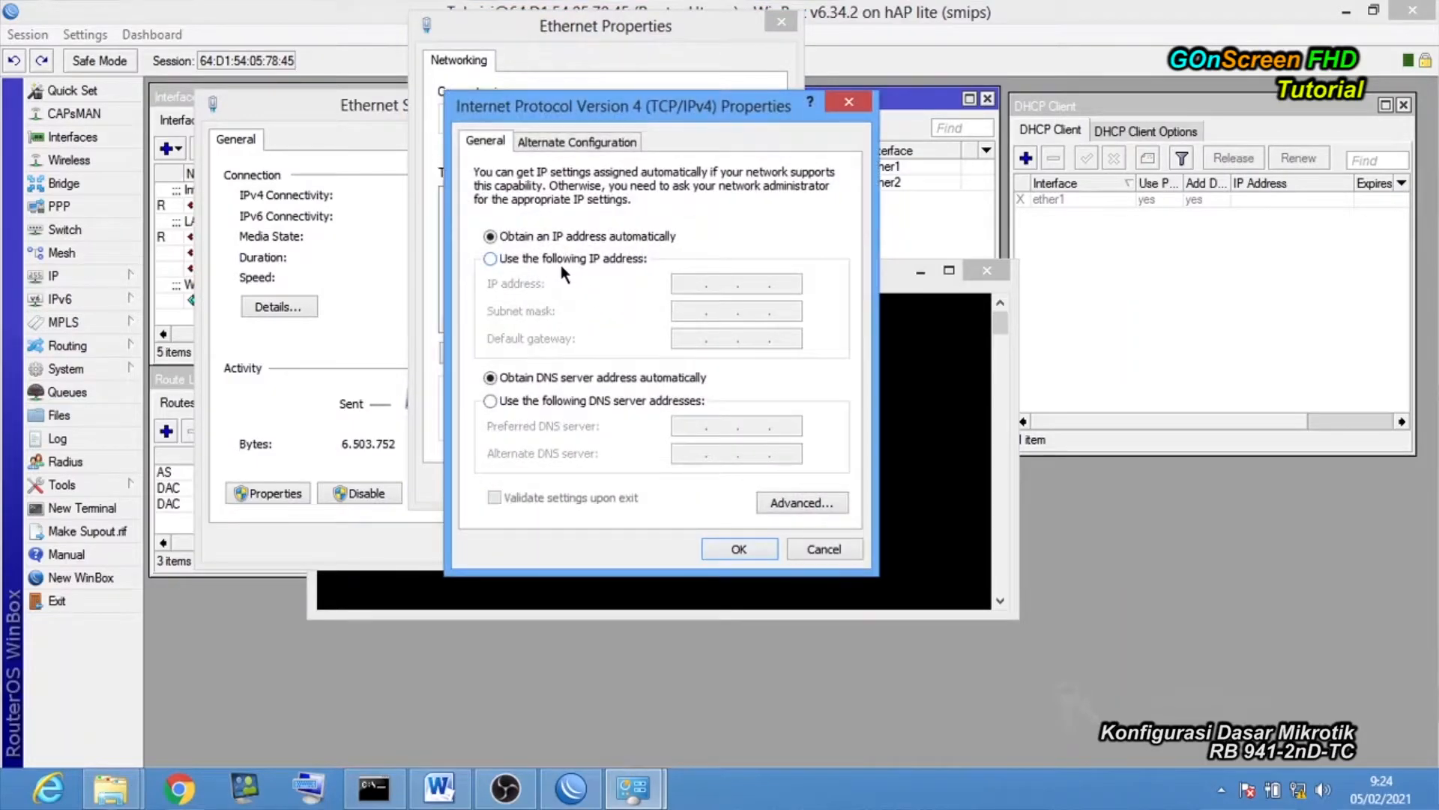
pyautogui.click(560, 260)
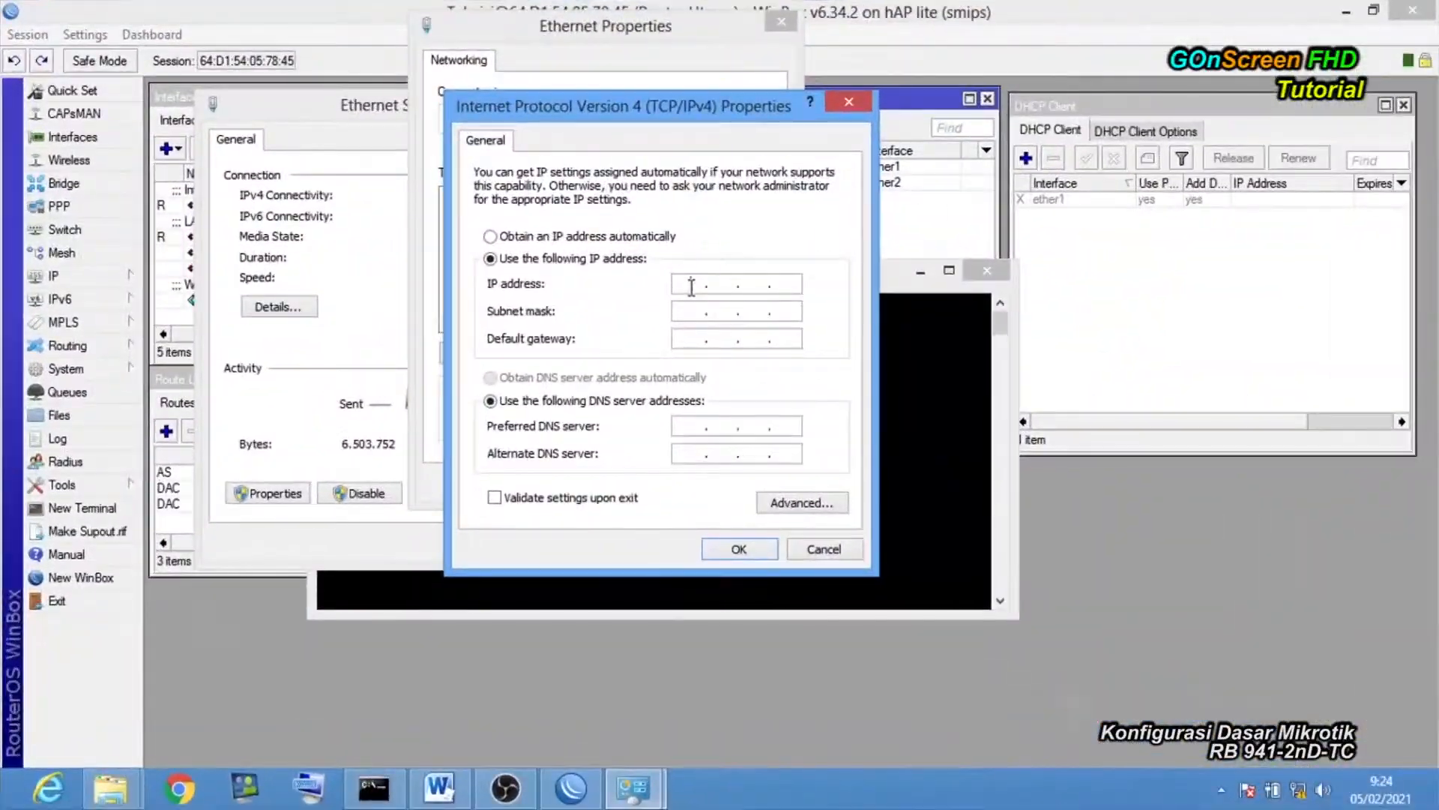
pyautogui.click(691, 287)
pyautogui.write('192 . 168 . 101 . 2')
pyautogui.click(717, 309)
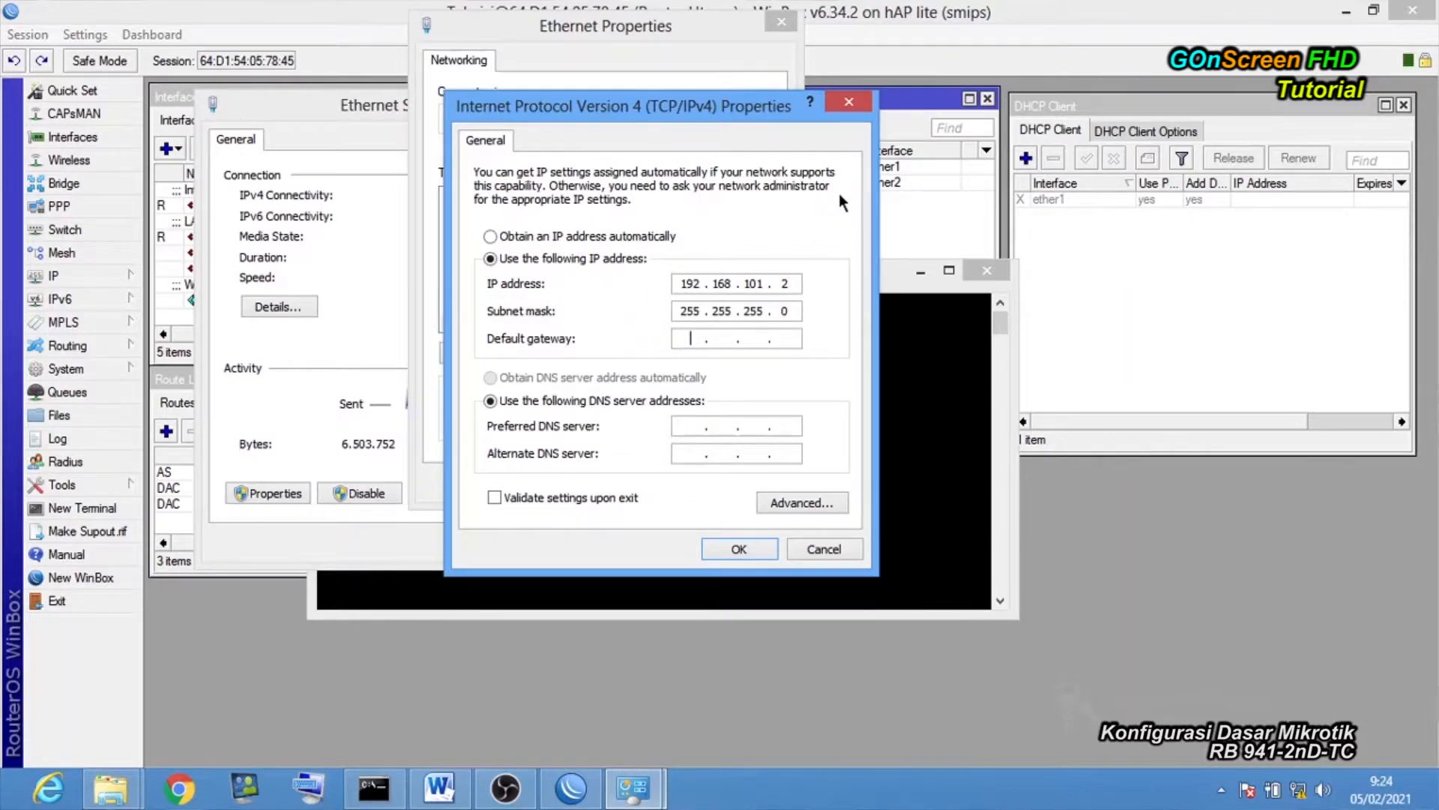
pyautogui.moveTo(779, 125); pyautogui.dragTo(613, 132)
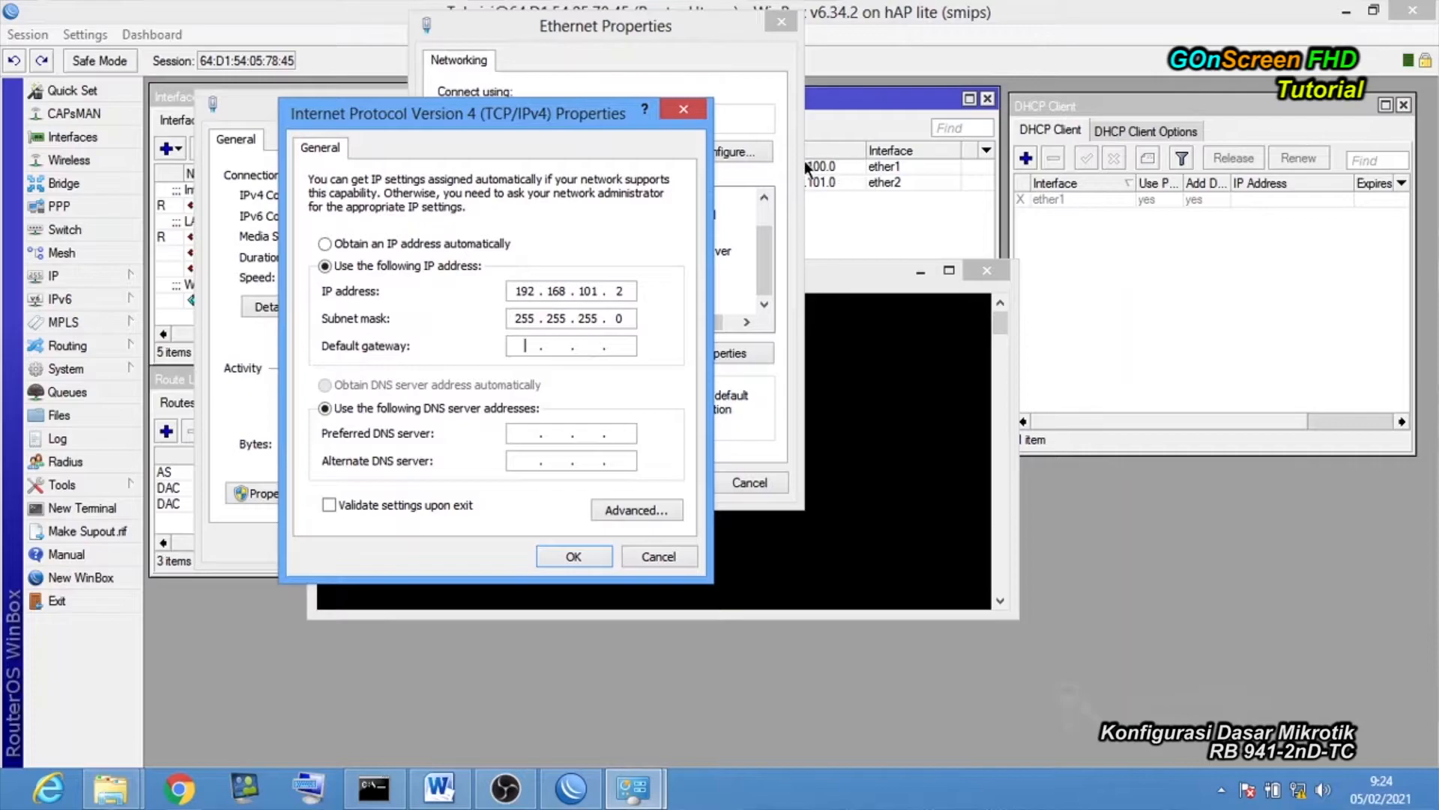
# Set gateway 192.168.101.1 and preferred DNS 192.168.100.1, then confirm both dialogs.
pyautogui.click(545, 344)
pyautogui.write('192 . 168 . 101 . 1')
pyautogui.click(531, 432)
pyautogui.write('192 . 168 . 100')
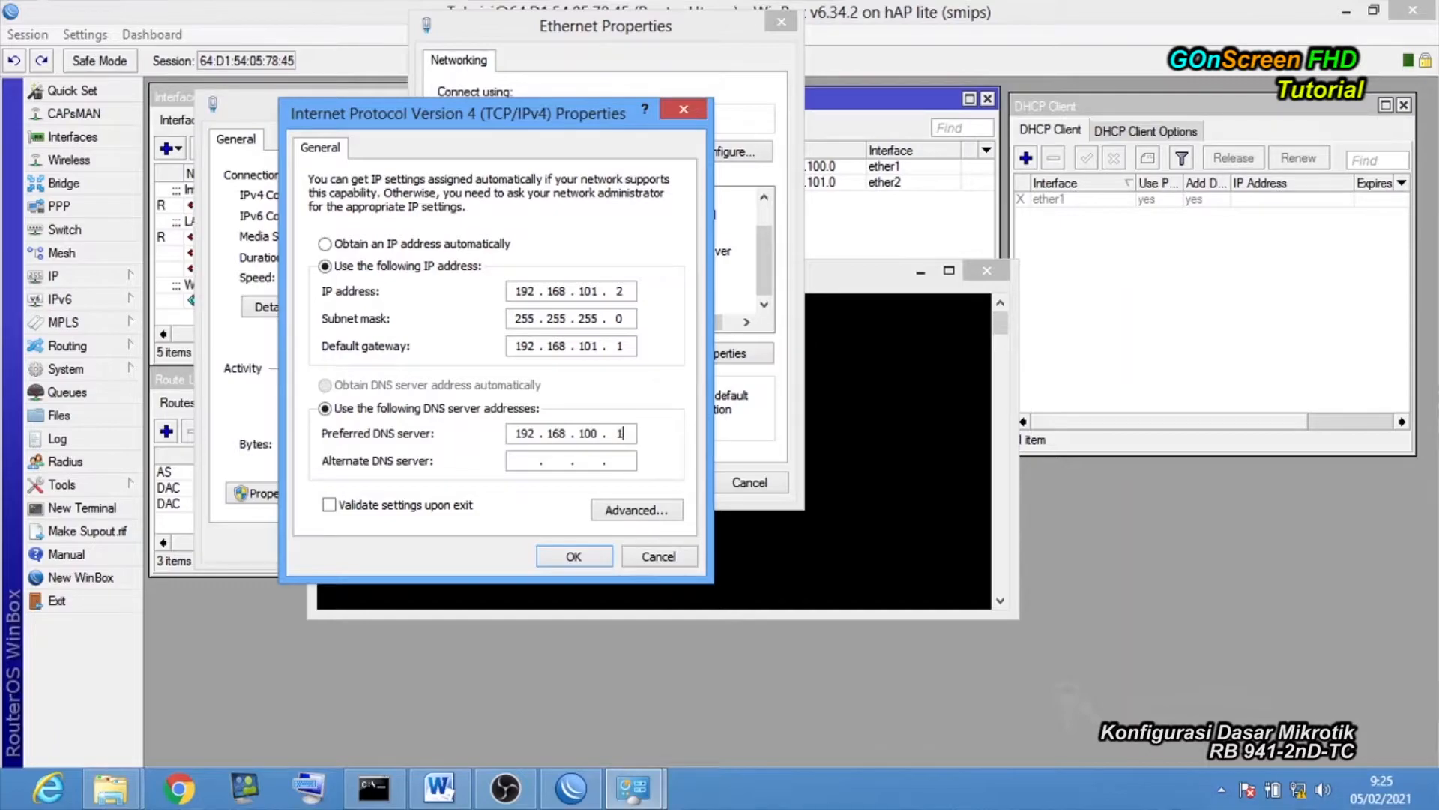
pyautogui.click(570, 556)
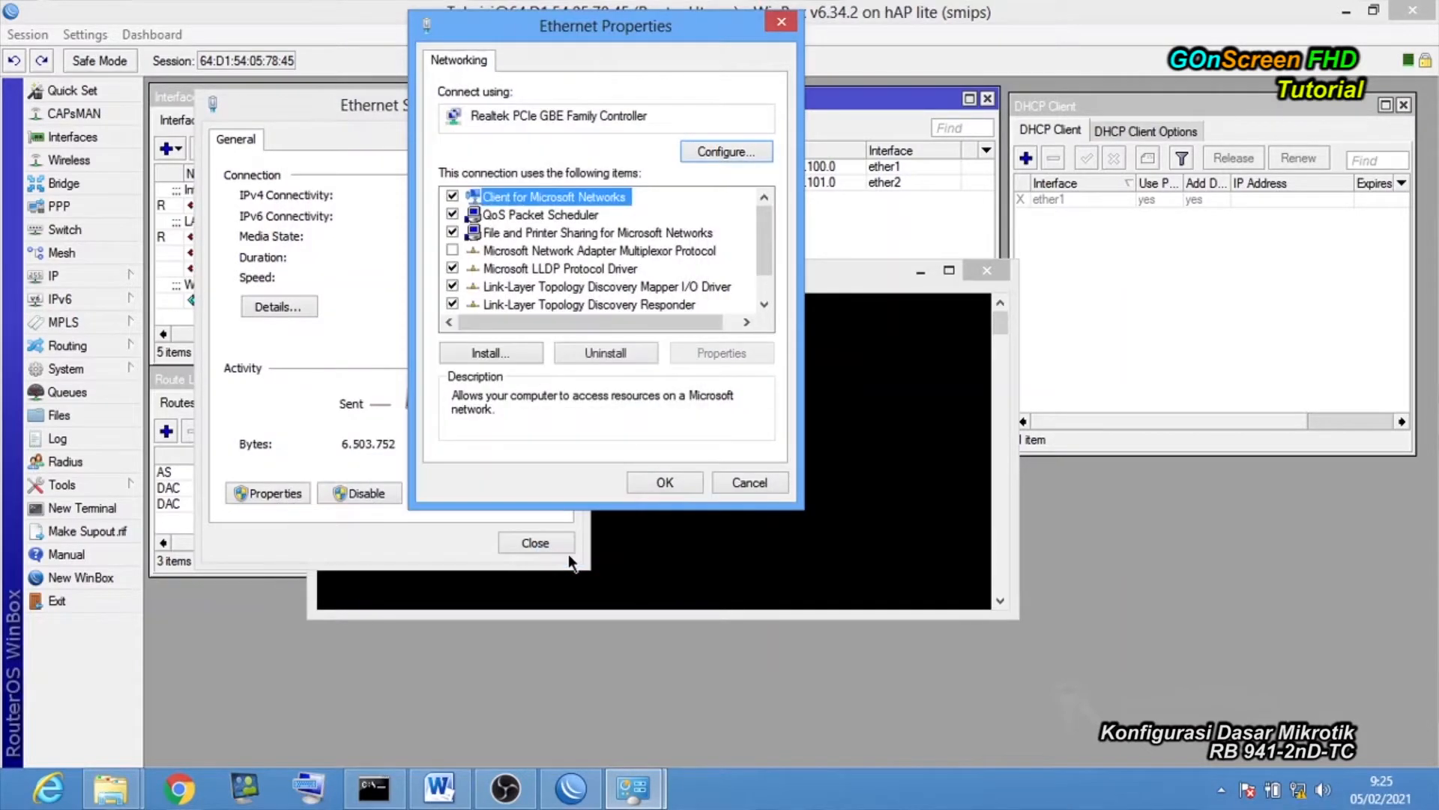
pyautogui.click(673, 486)
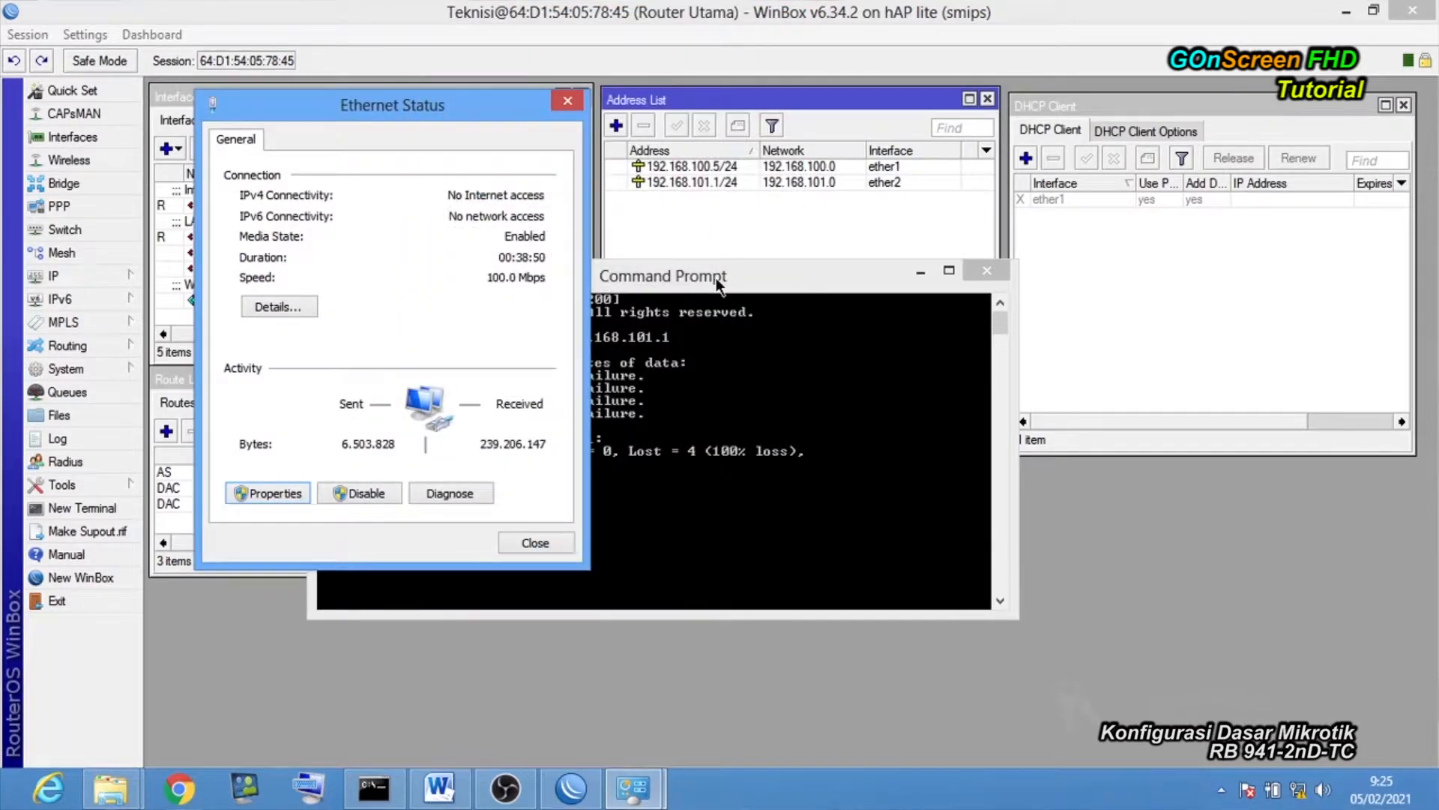
pyautogui.moveTo(716, 281); pyautogui.dragTo(733, 271)
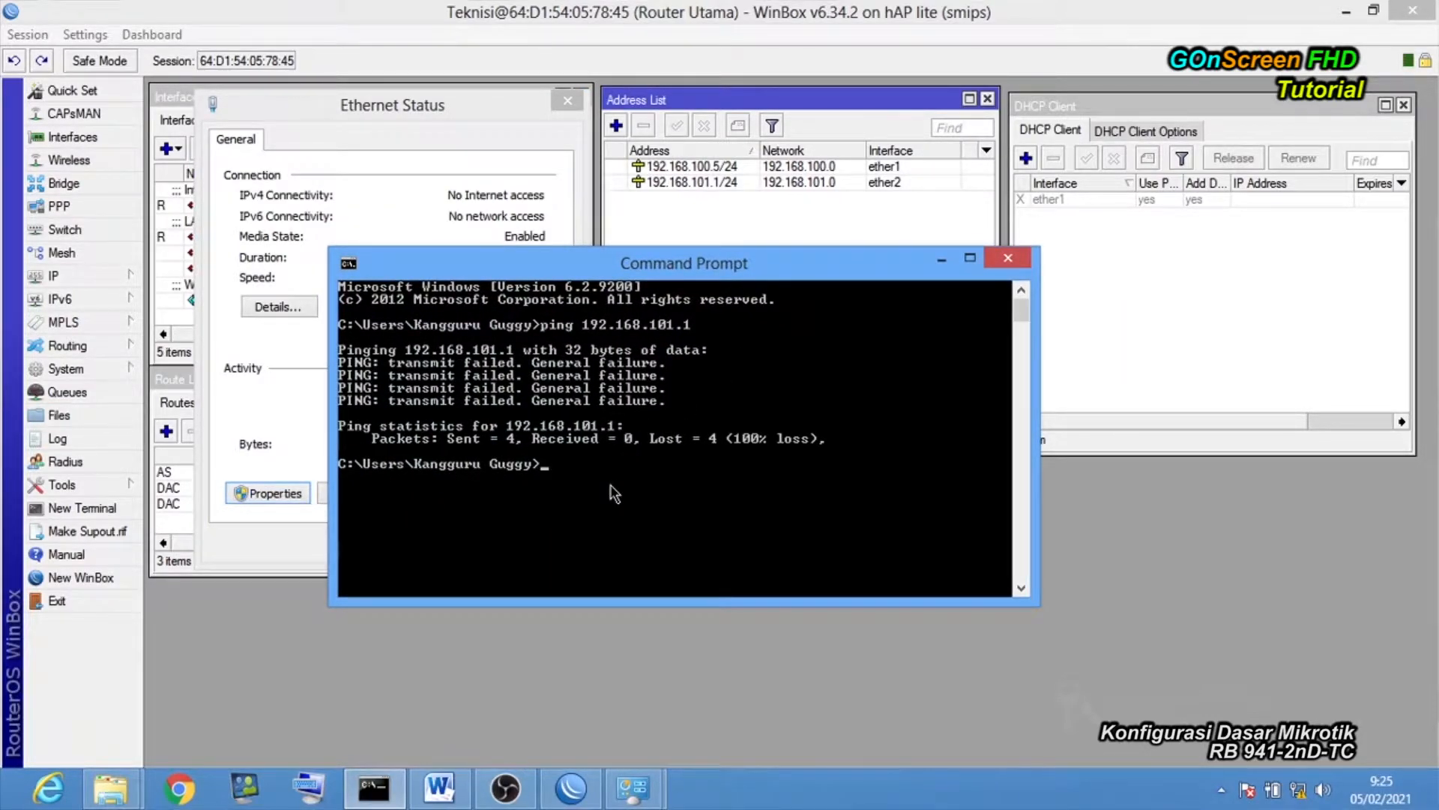
pyautogui.write('ping 192.168.101.1')
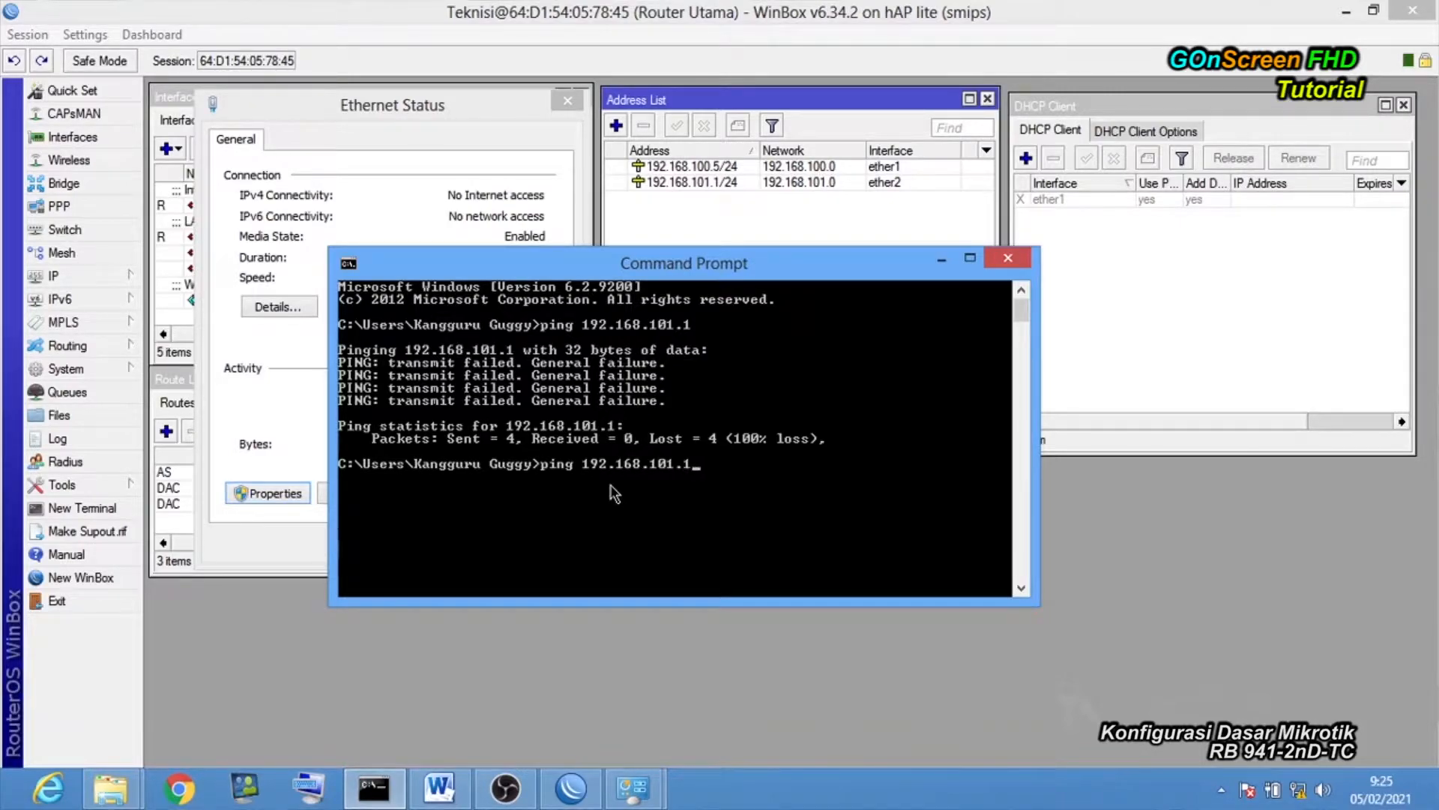
pyautogui.press('Return')
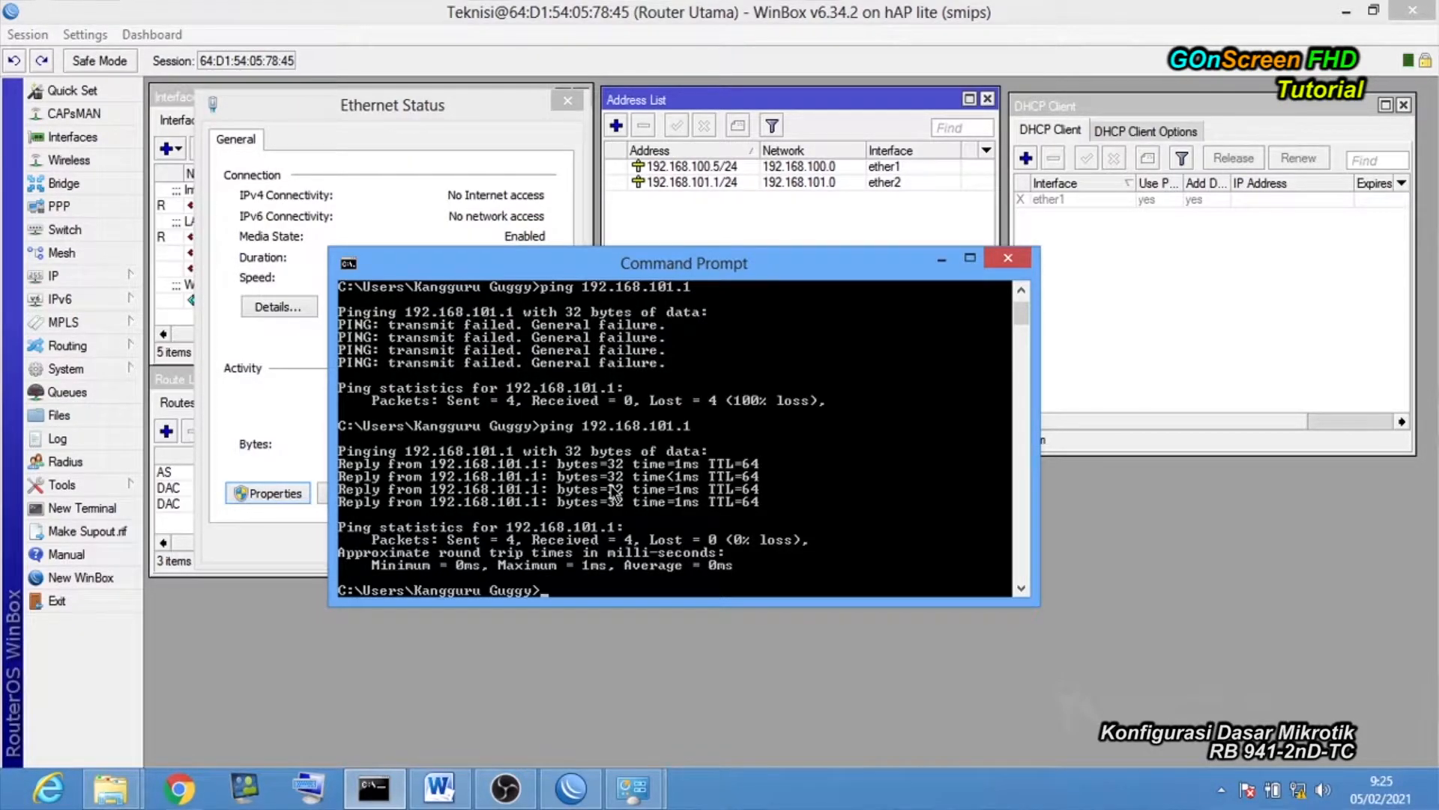
pyautogui.write('ping www.goggle.com')
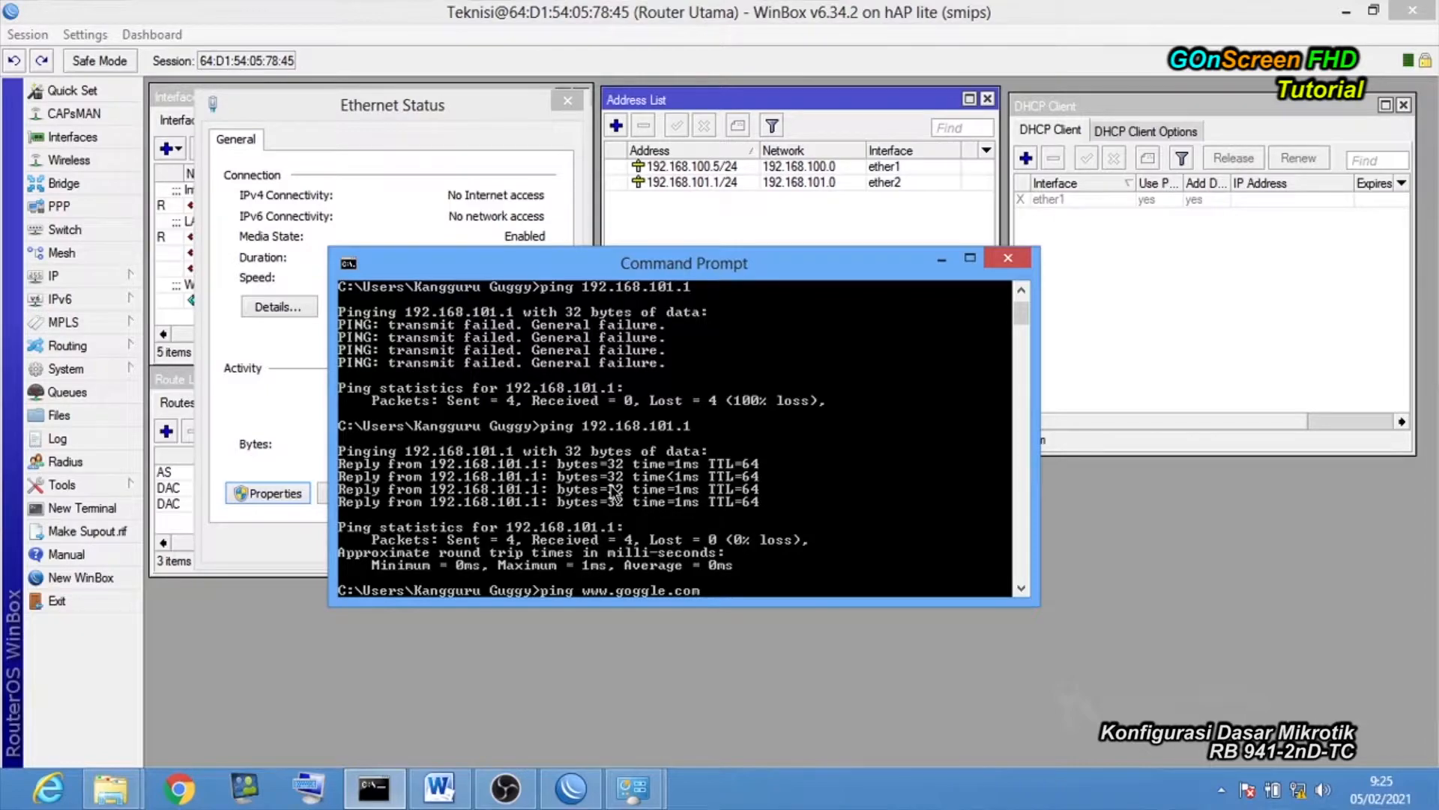
pyautogui.press('Return')
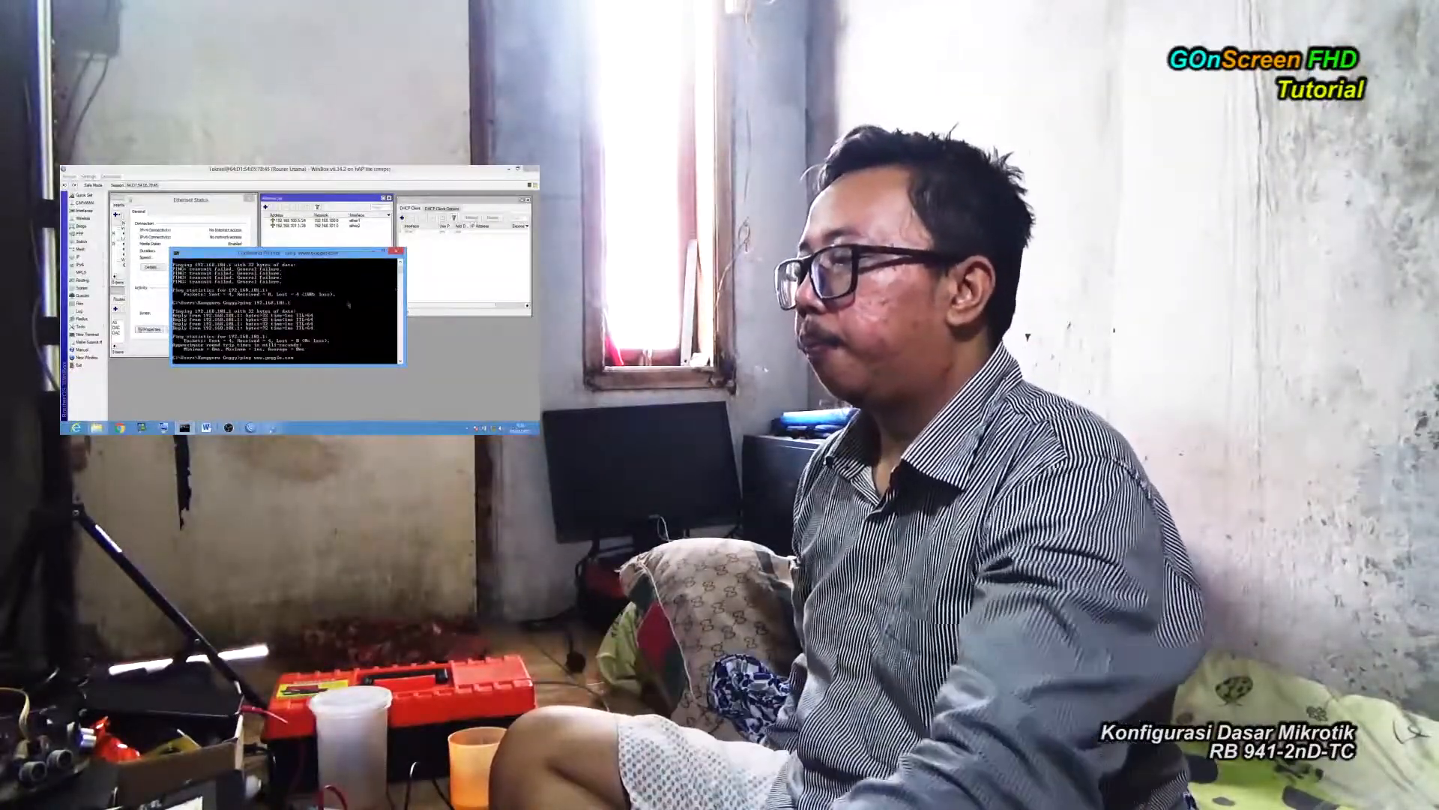
# Close Command Prompt and the Ethernet Status window.
pyautogui.click(396, 251)
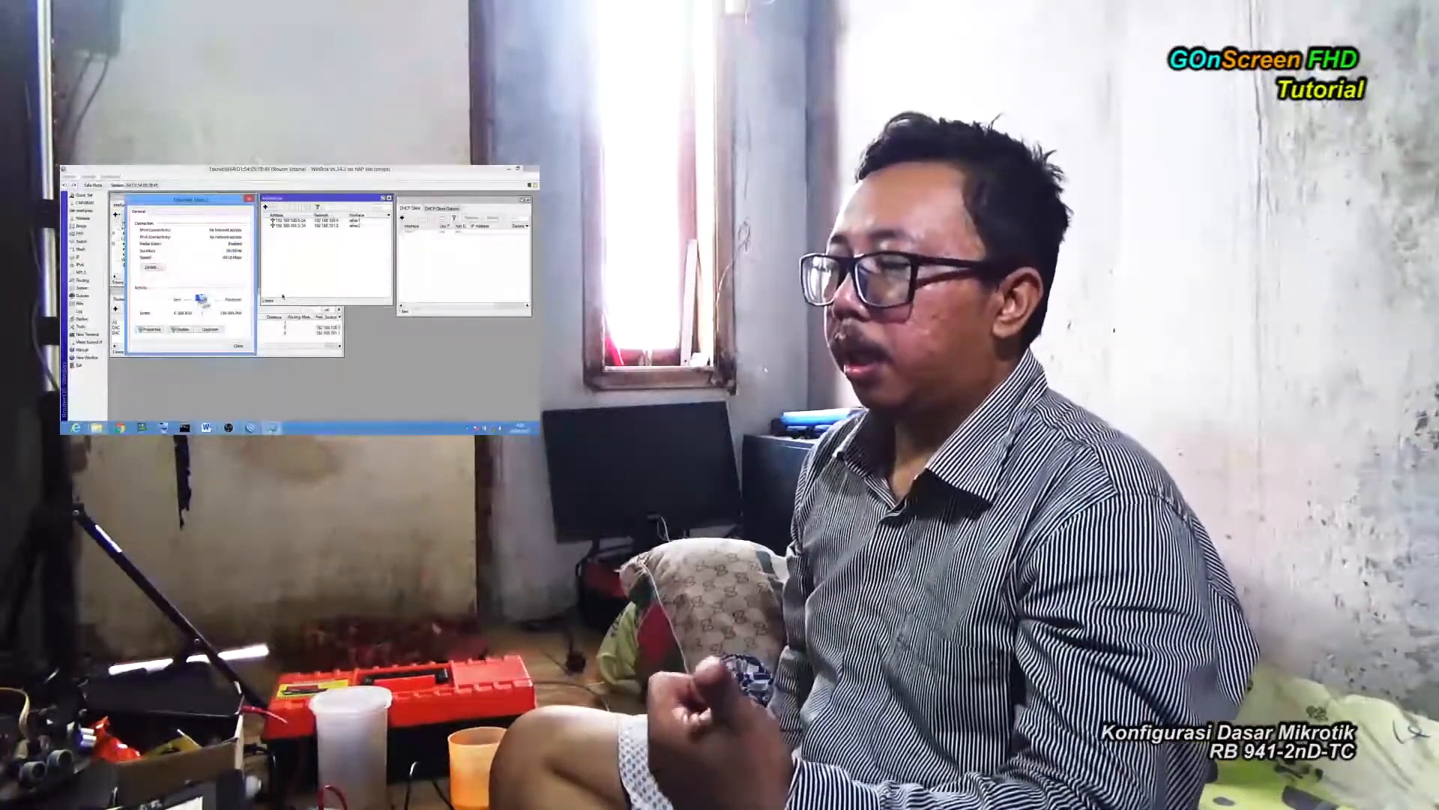
pyautogui.click(240, 347)
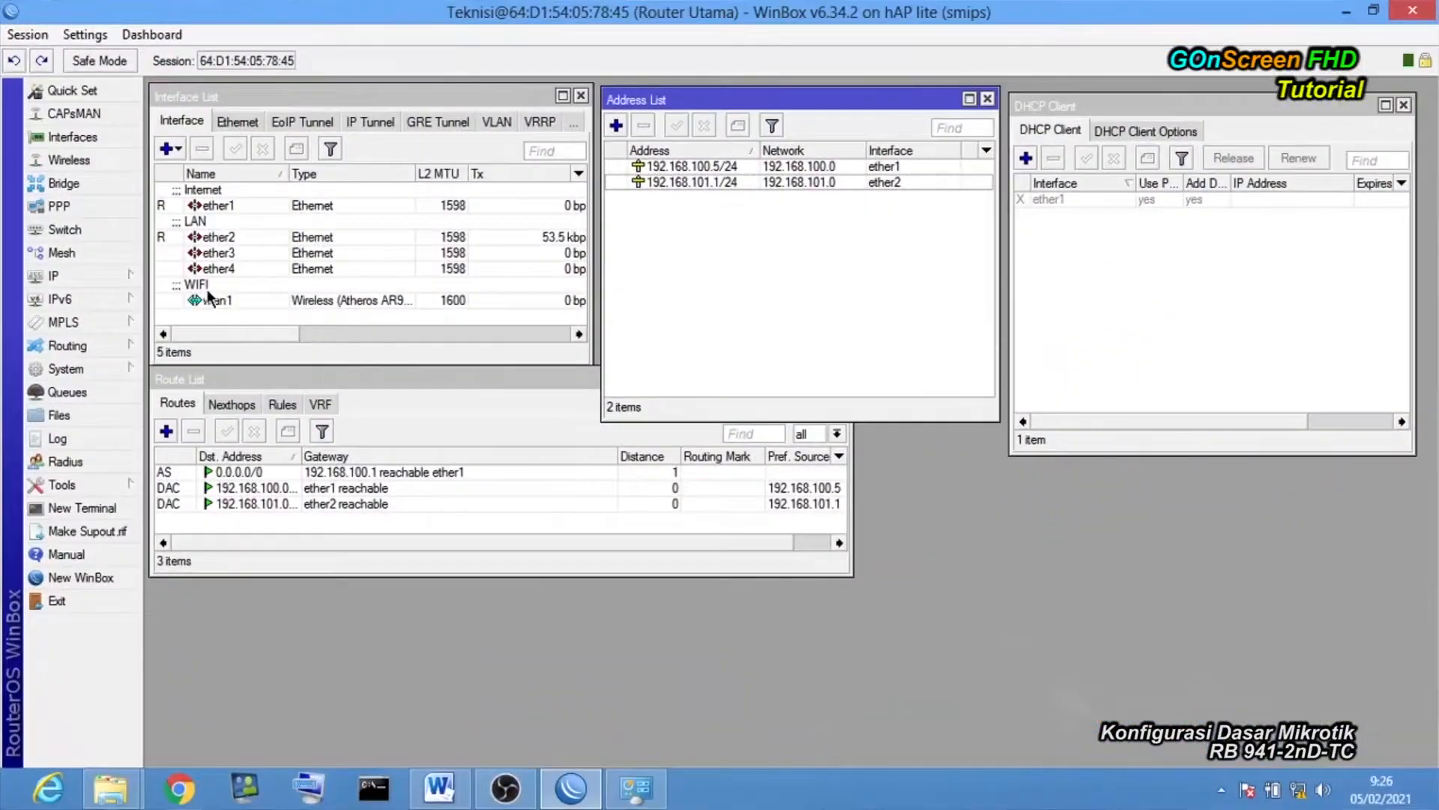
# Open the empty DHCP Server list from the IP menu.
pyautogui.click(129, 279)
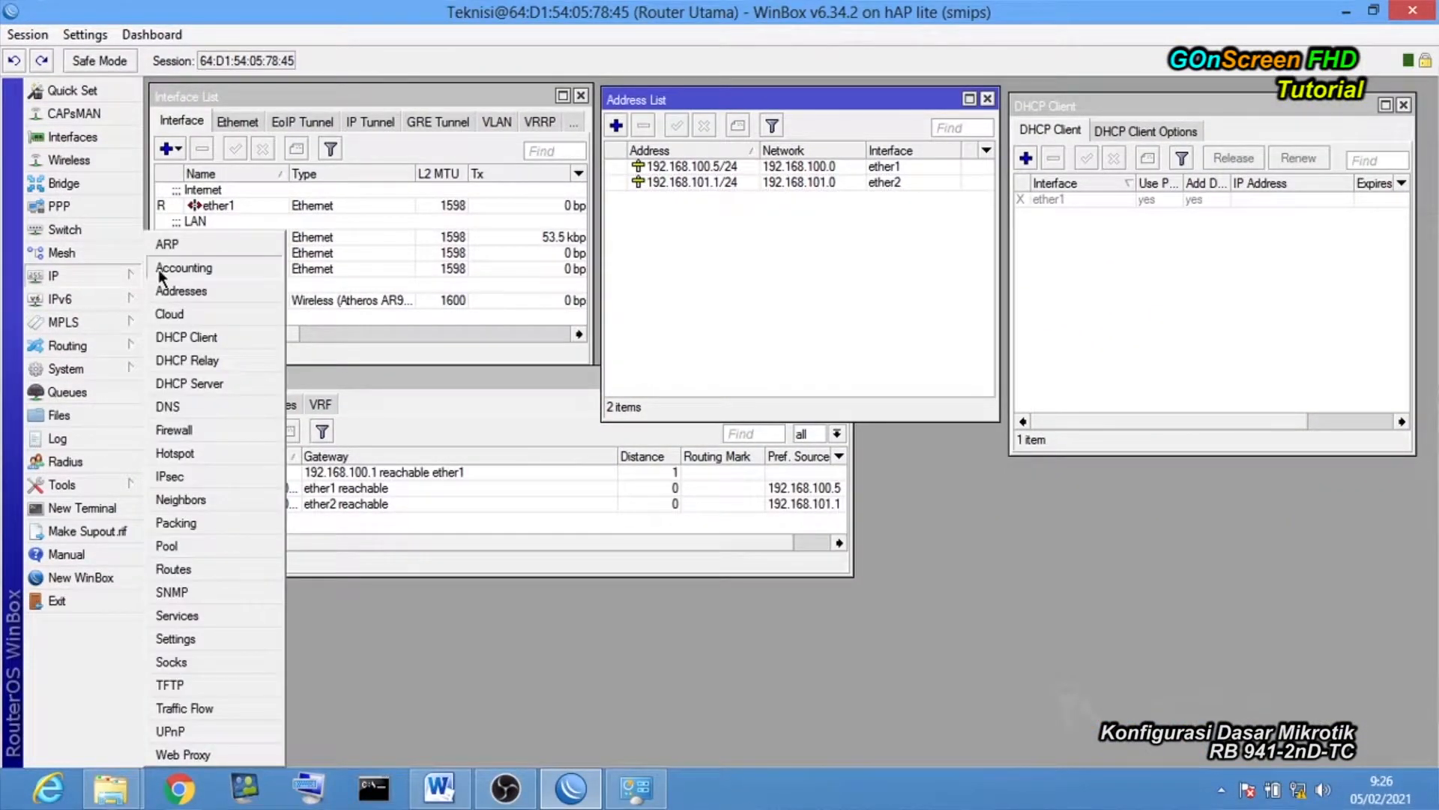
pyautogui.click(227, 384)
pyautogui.moveTo(688, 250); pyautogui.dragTo(791, 245)
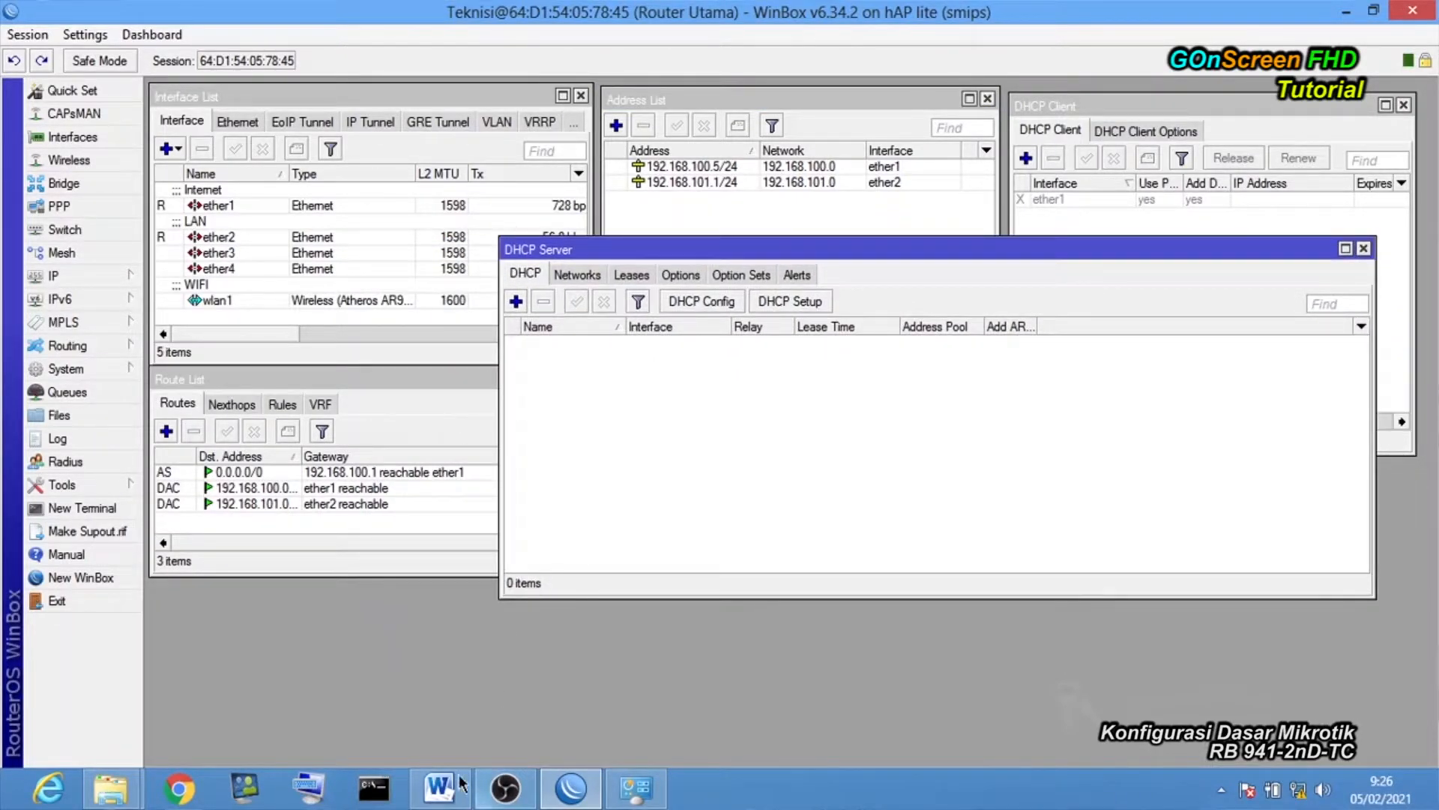
# Review the Ethernet connection's current details in Network and Sharing Center.
pyautogui.click(634, 788)
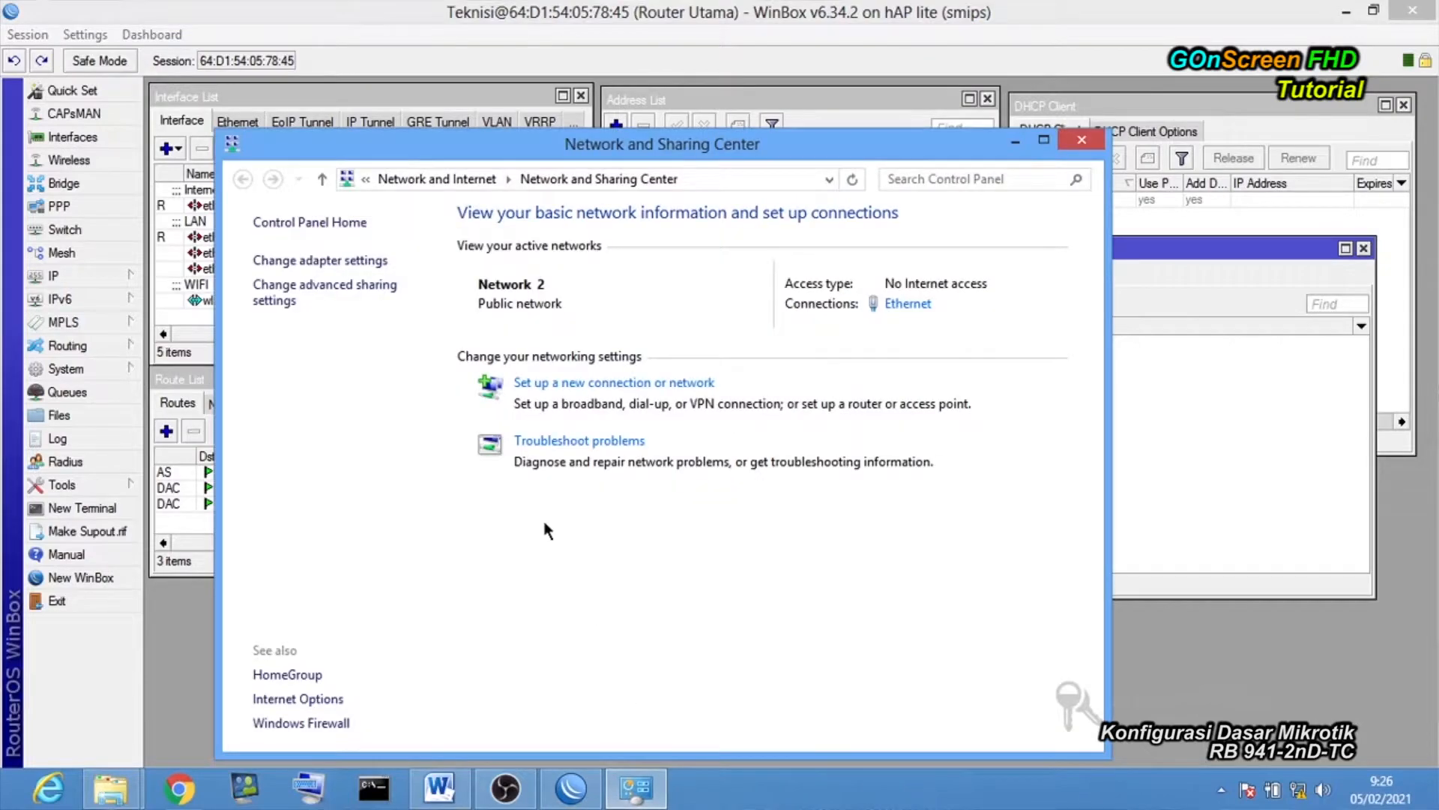
pyautogui.click(905, 304)
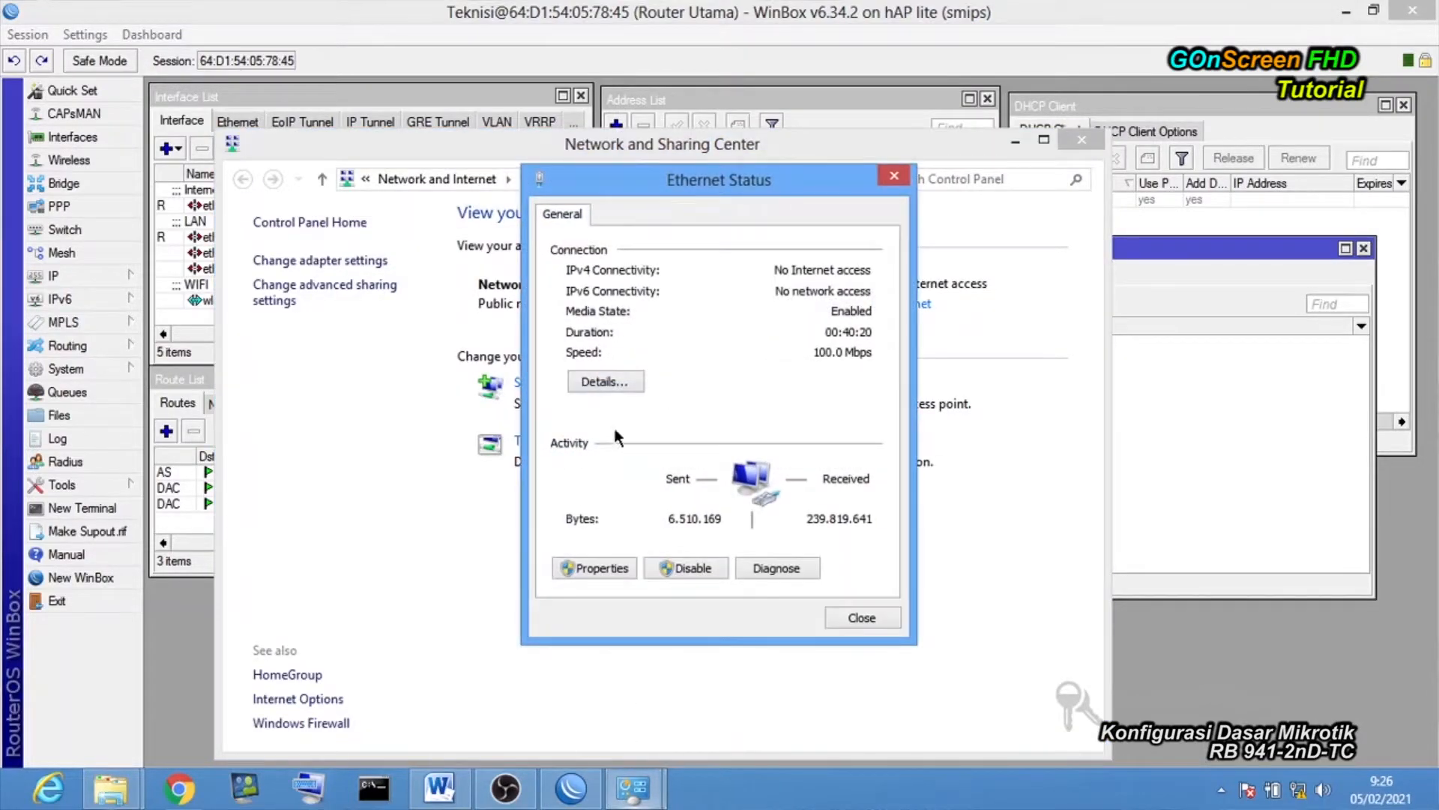
pyautogui.click(605, 378)
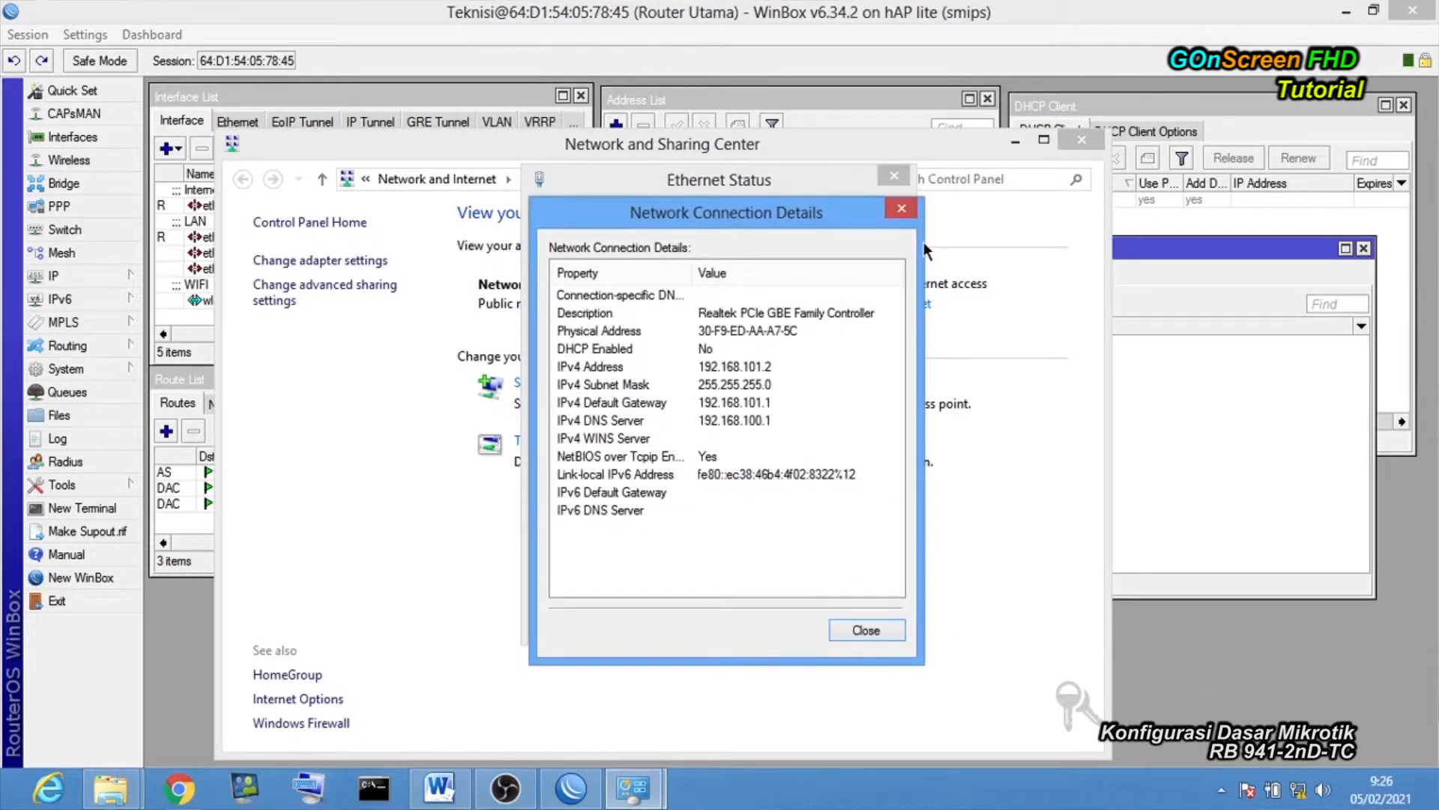
pyautogui.click(1015, 140)
pyautogui.moveTo(764, 215); pyautogui.dragTo(348, 180)
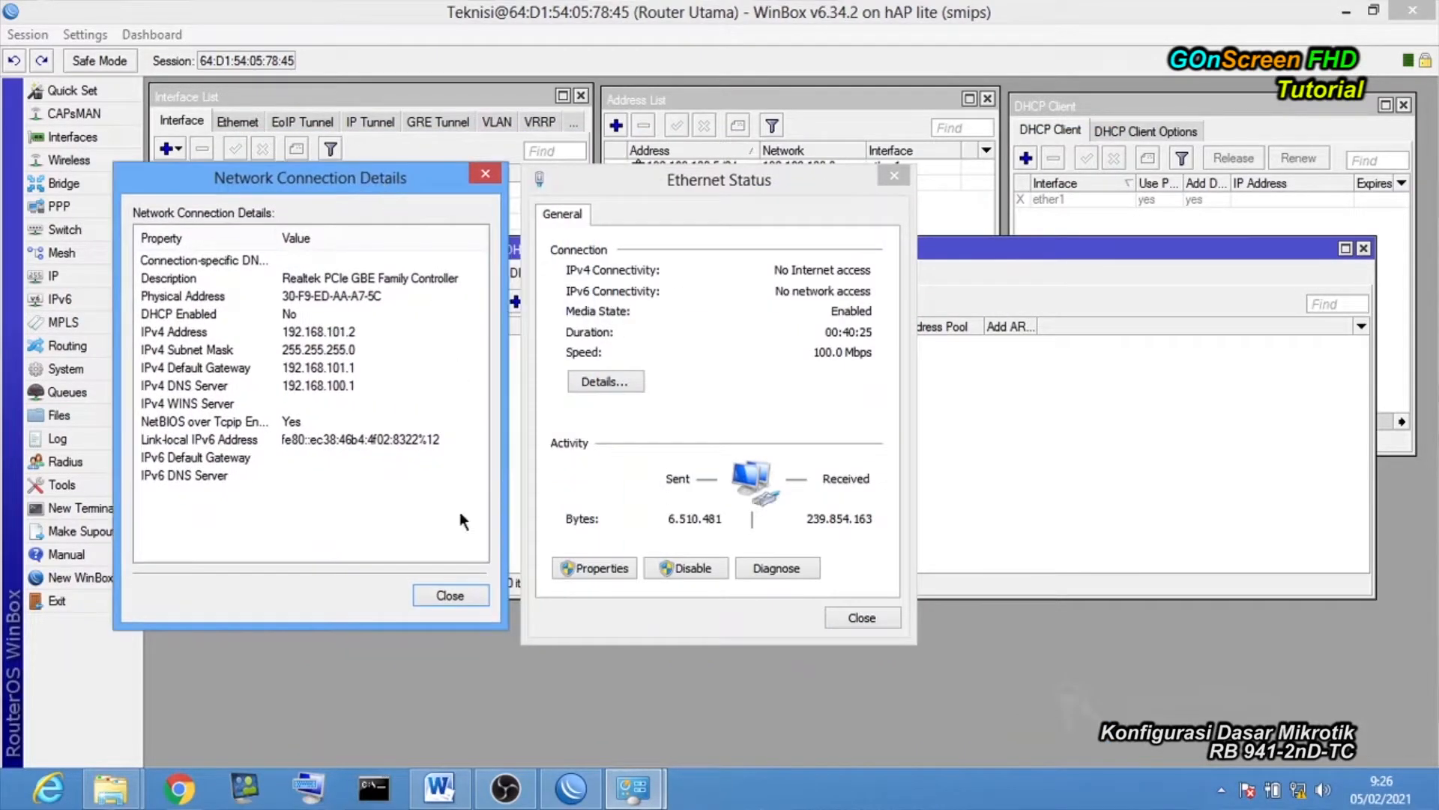
pyautogui.click(448, 596)
# Set the Ethernet adapter's IPv4 to obtain IP address and DNS server automatically.
pyautogui.moveTo(689, 180); pyautogui.dragTo(412, 165)
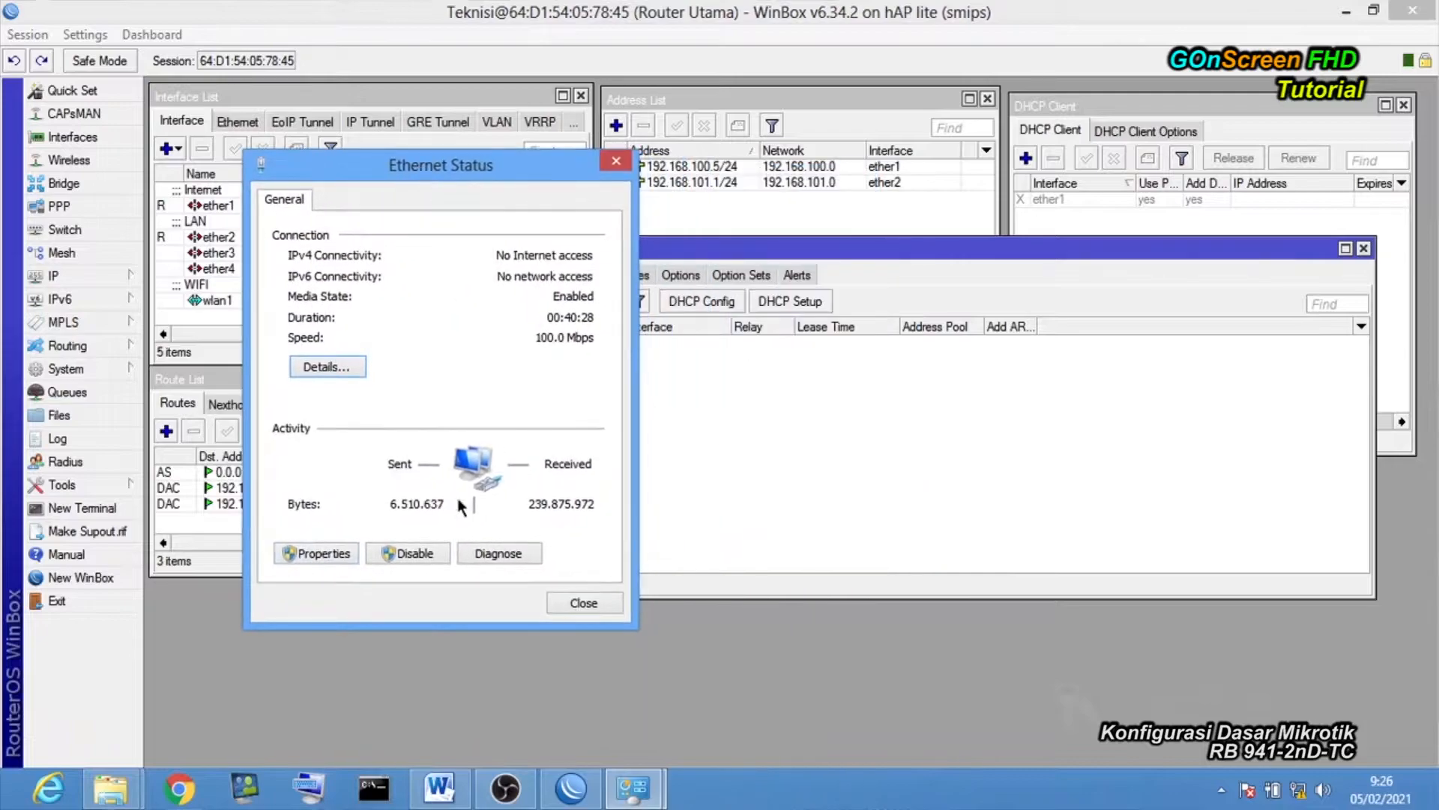
pyautogui.click(330, 551)
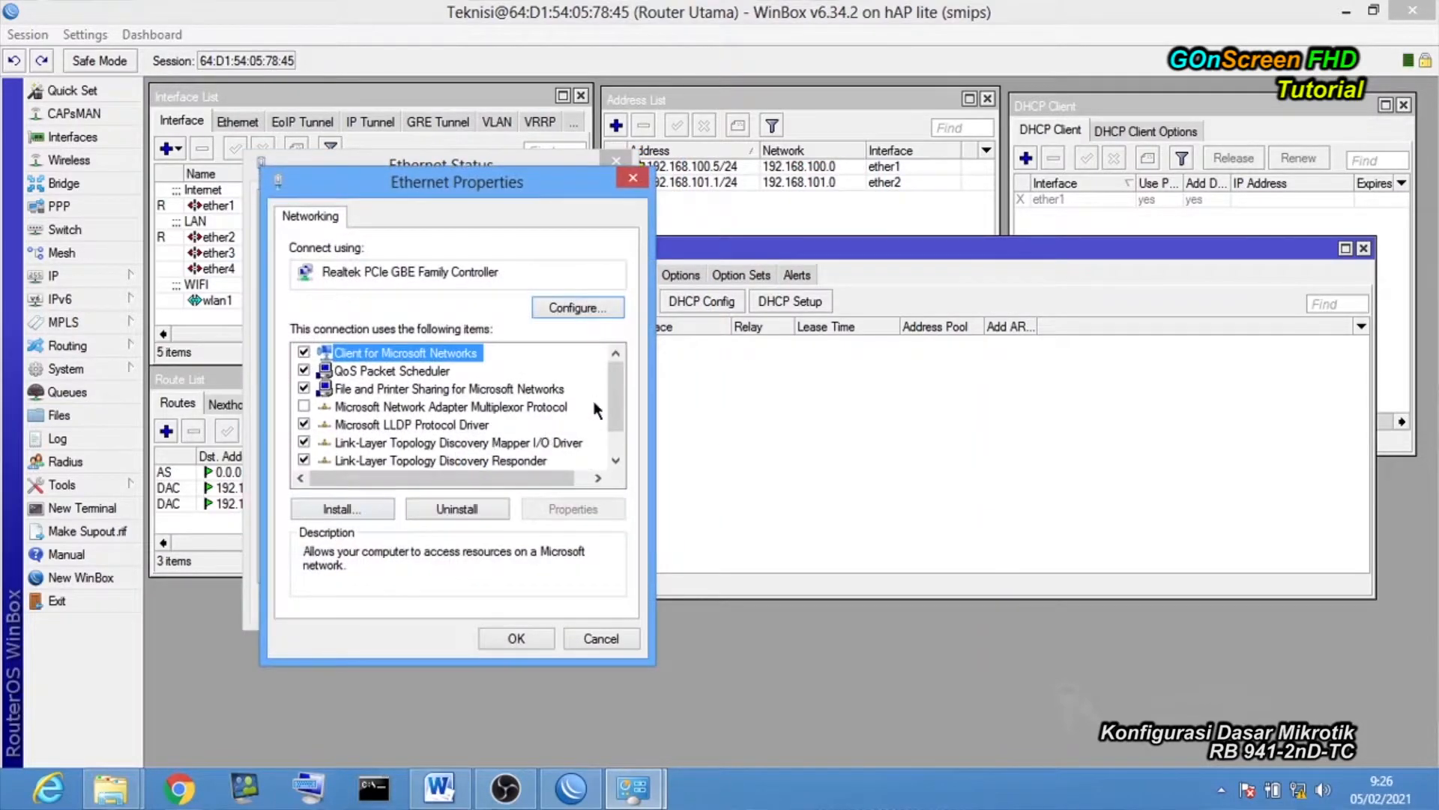
pyautogui.moveTo(615, 389); pyautogui.dragTo(616, 484)
pyautogui.click(493, 466)
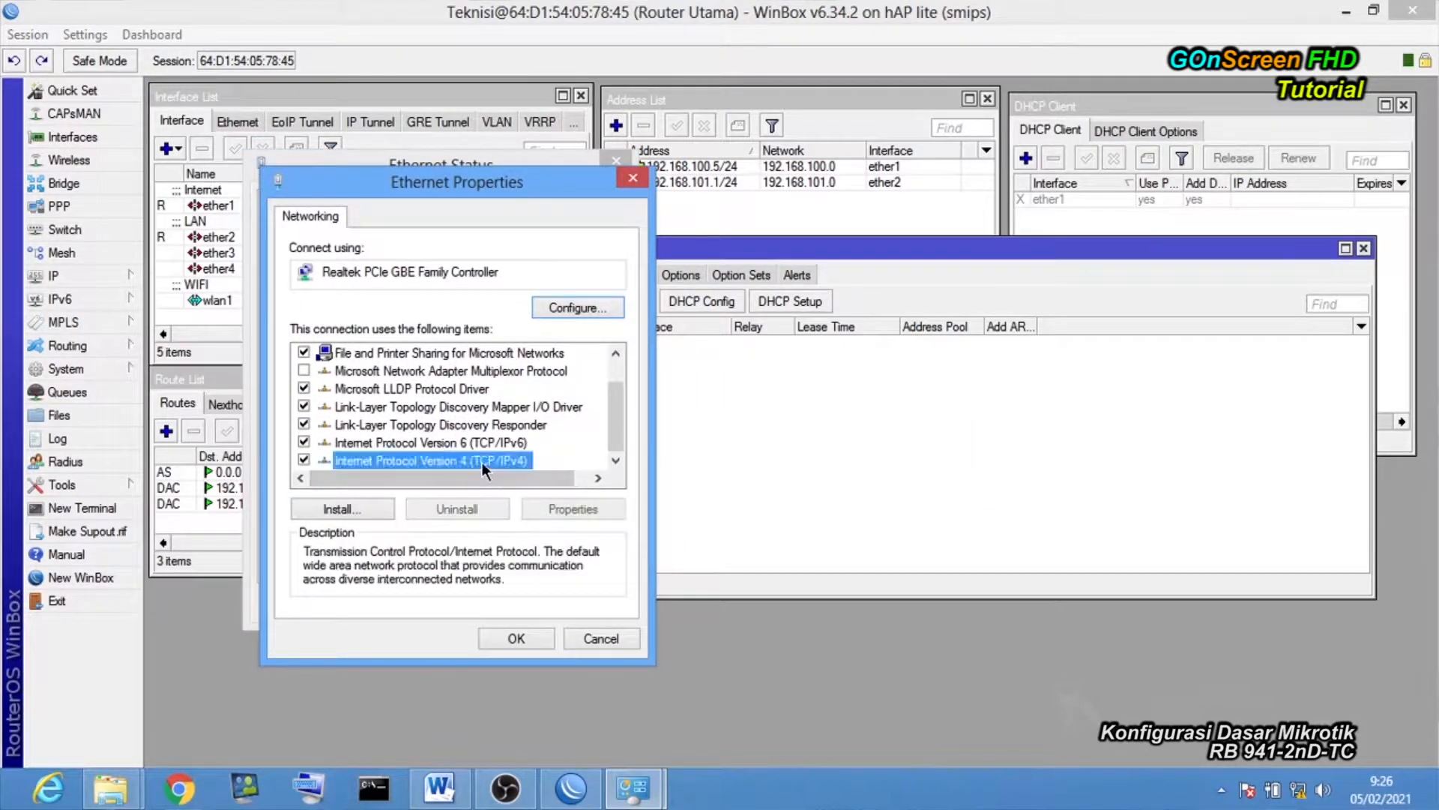
pyautogui.doubleClick(483, 462)
pyautogui.click(414, 396)
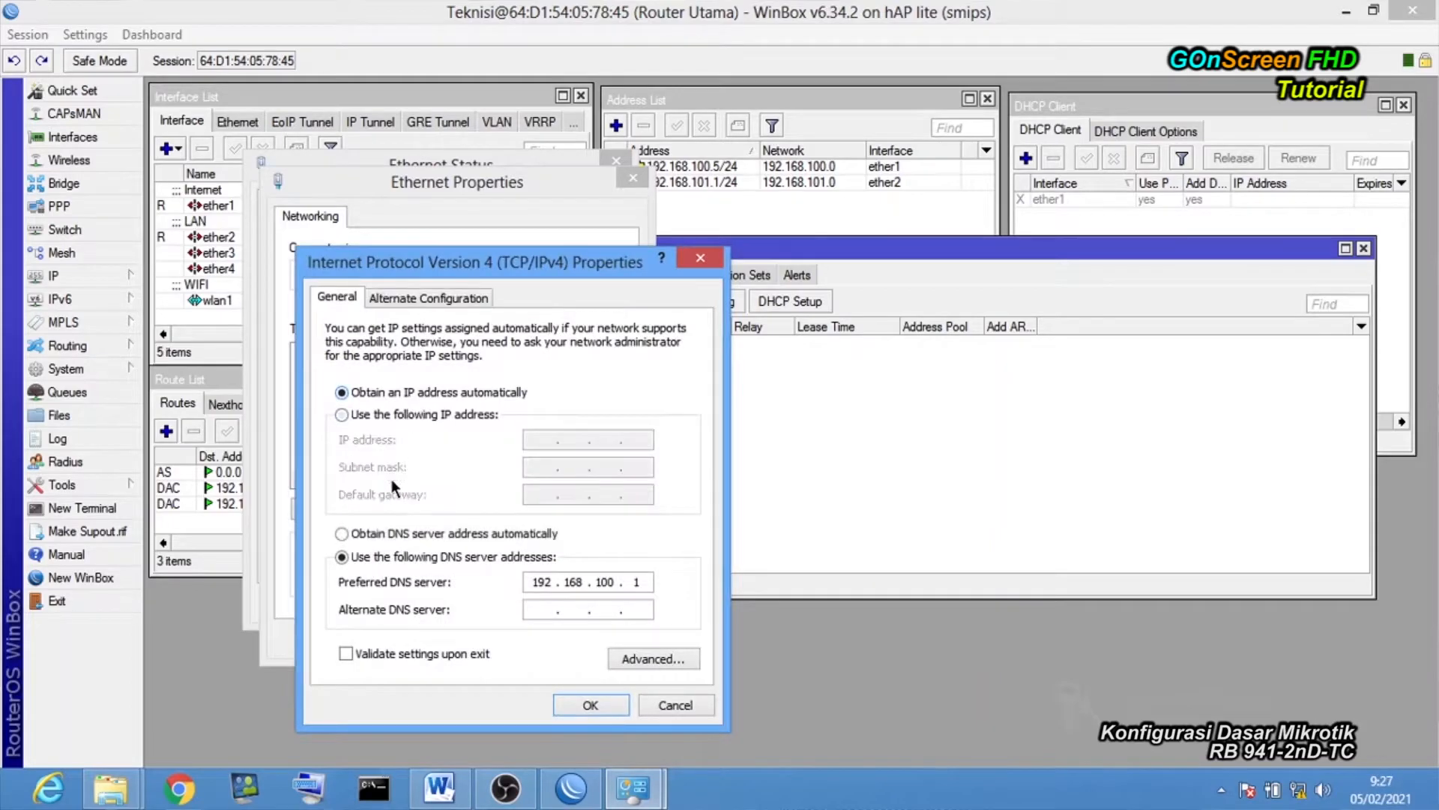
pyautogui.click(387, 533)
pyautogui.click(571, 707)
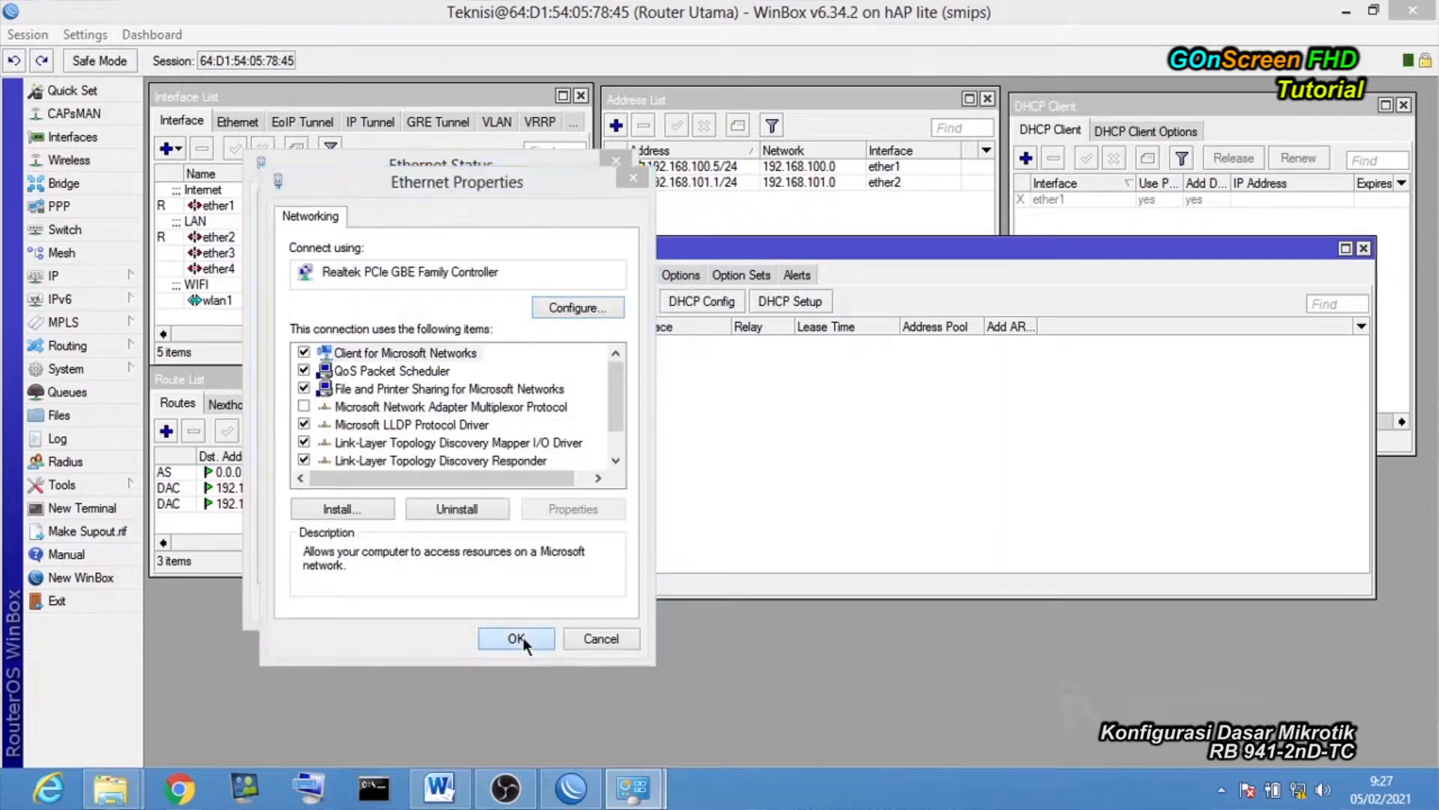
pyautogui.click(524, 637)
pyautogui.click(569, 597)
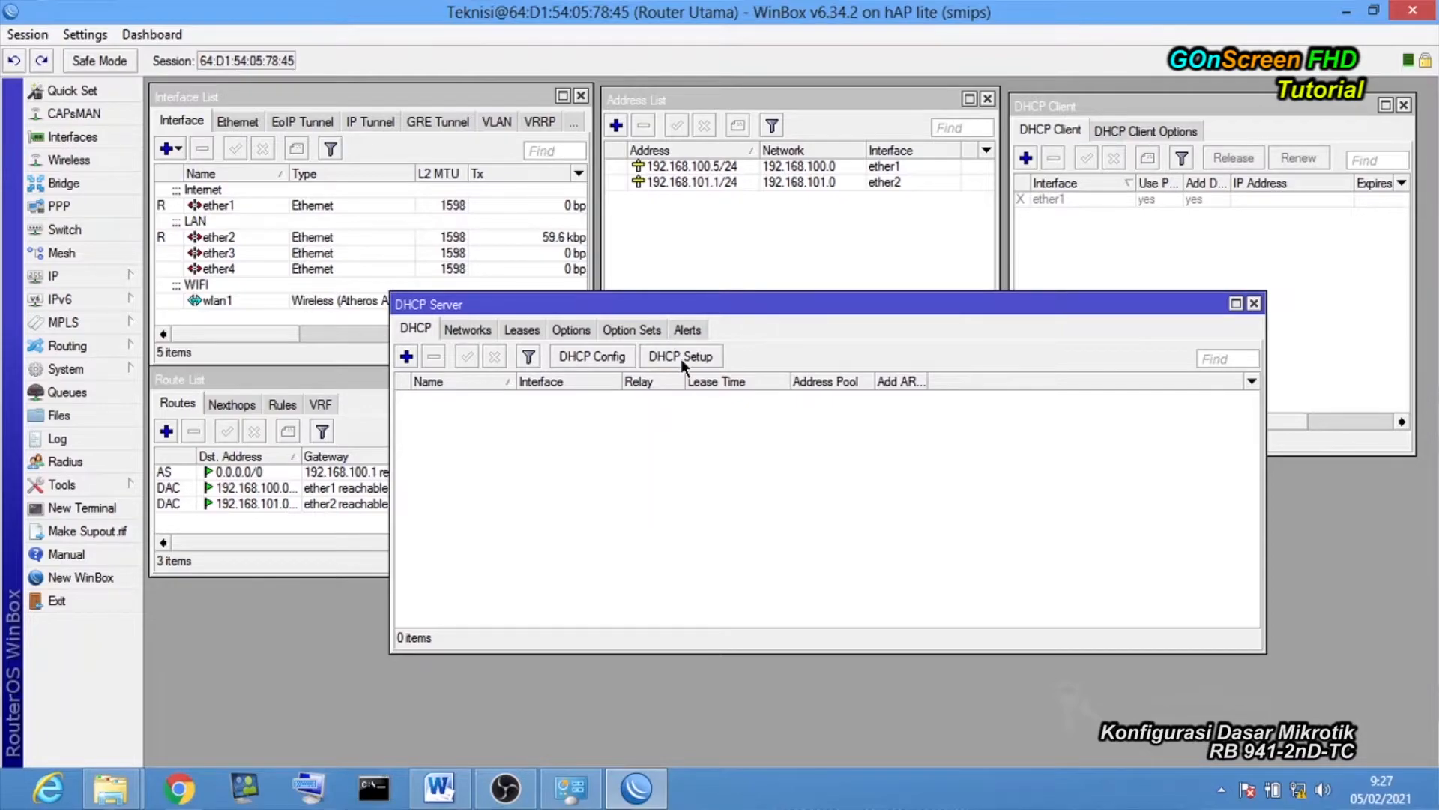
# Start DHCP Setup on ether2 and accept the 192.168.101.0/24 address space.
pyautogui.click(681, 357)
pyautogui.moveTo(821, 373); pyautogui.dragTo(595, 339)
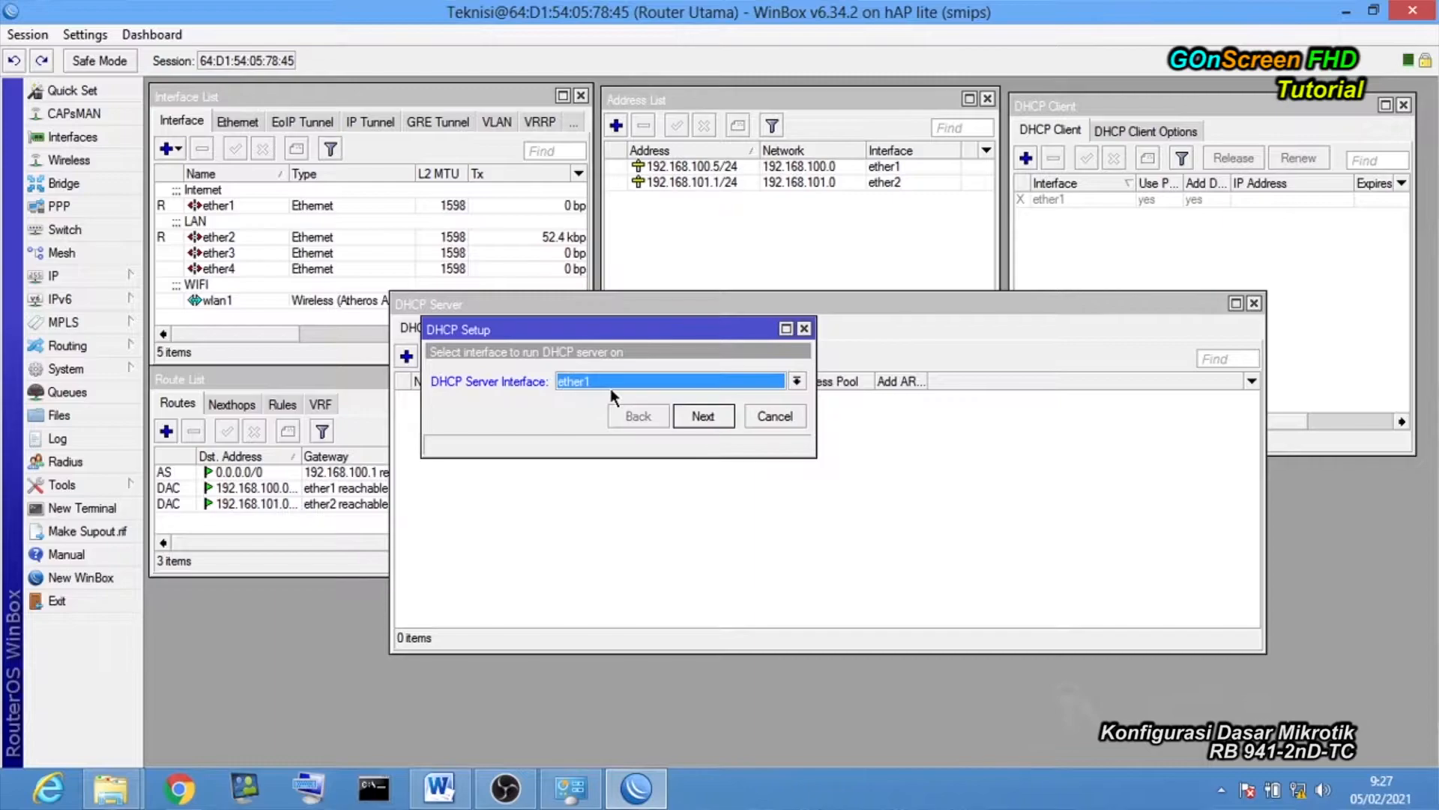
pyautogui.click(611, 388)
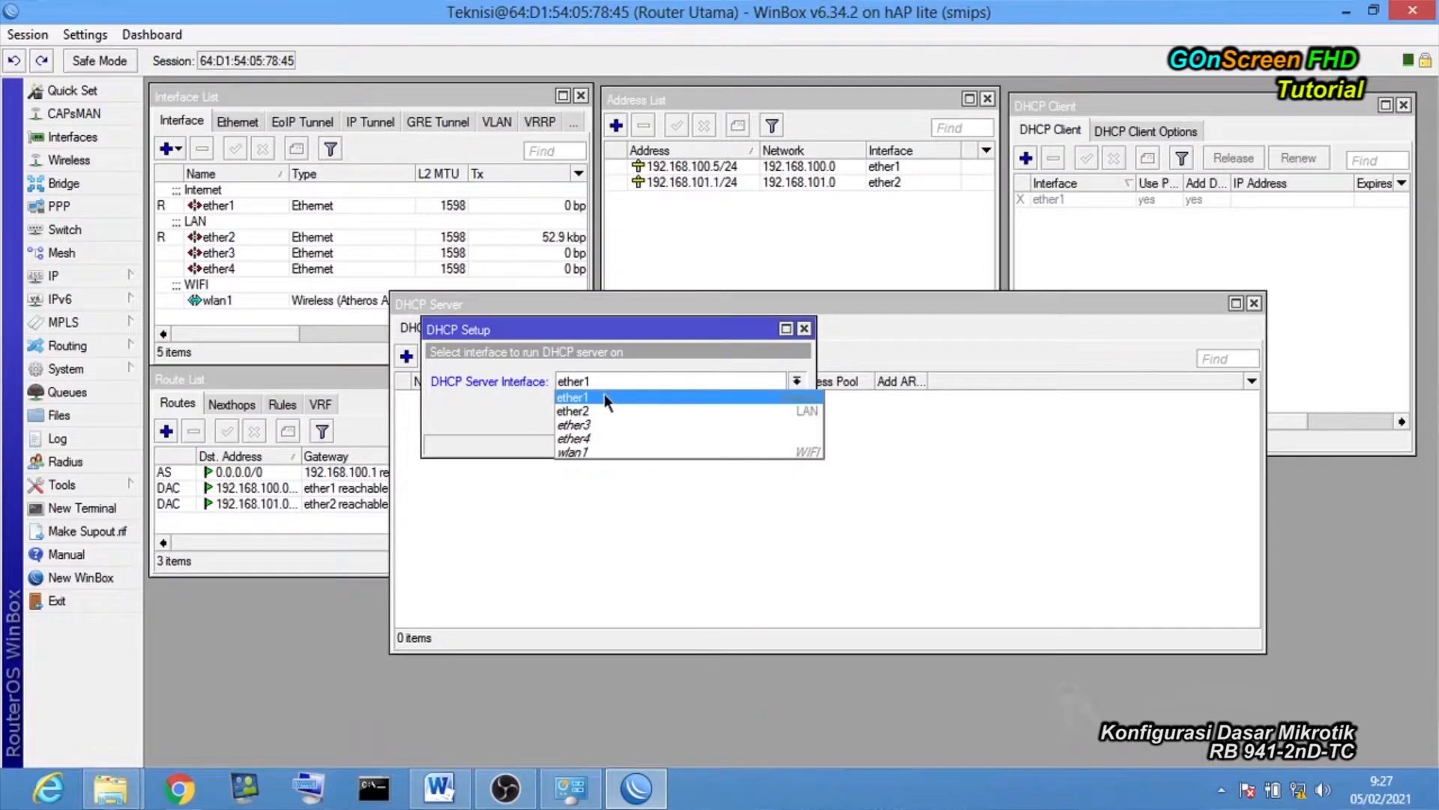
pyautogui.click(601, 413)
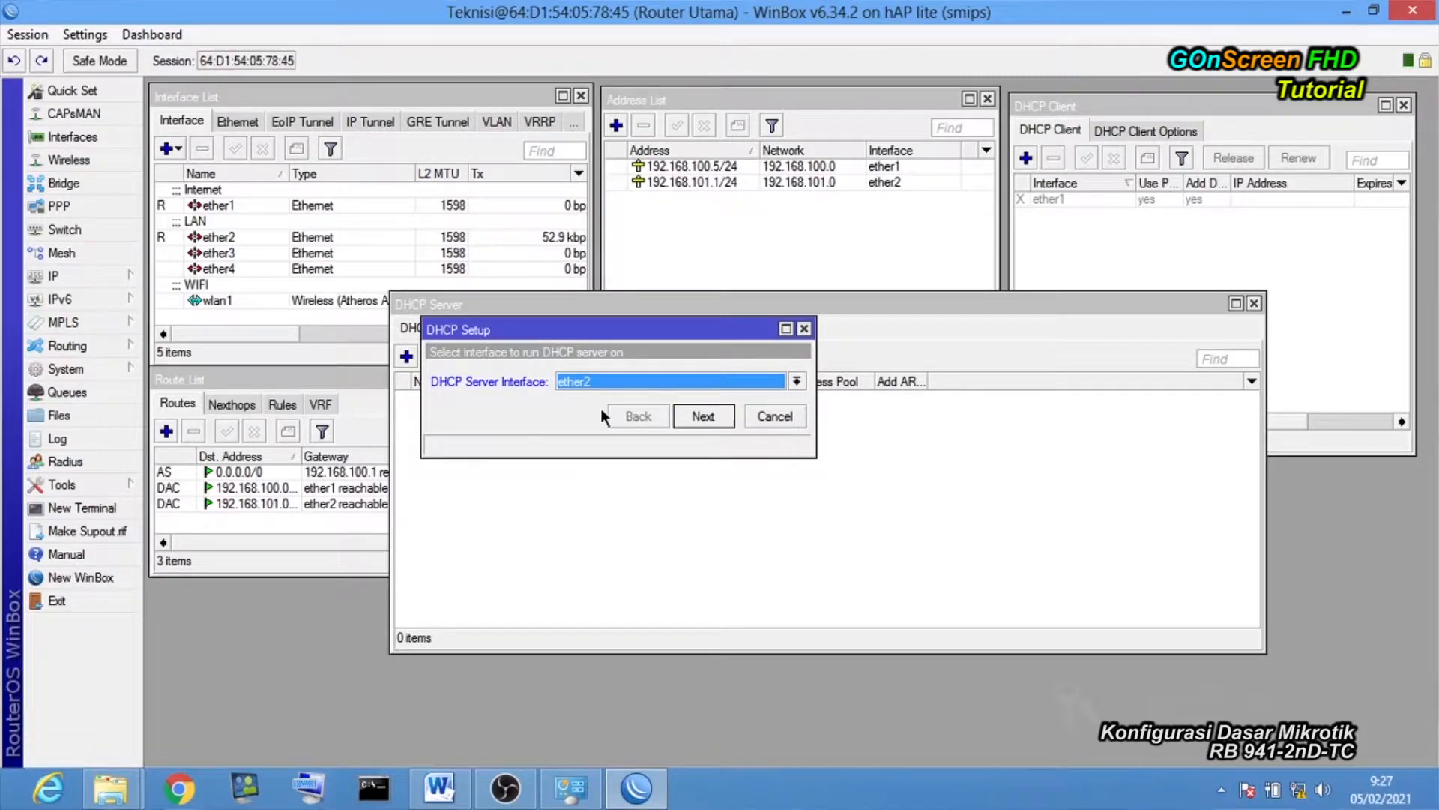
pyautogui.click(704, 415)
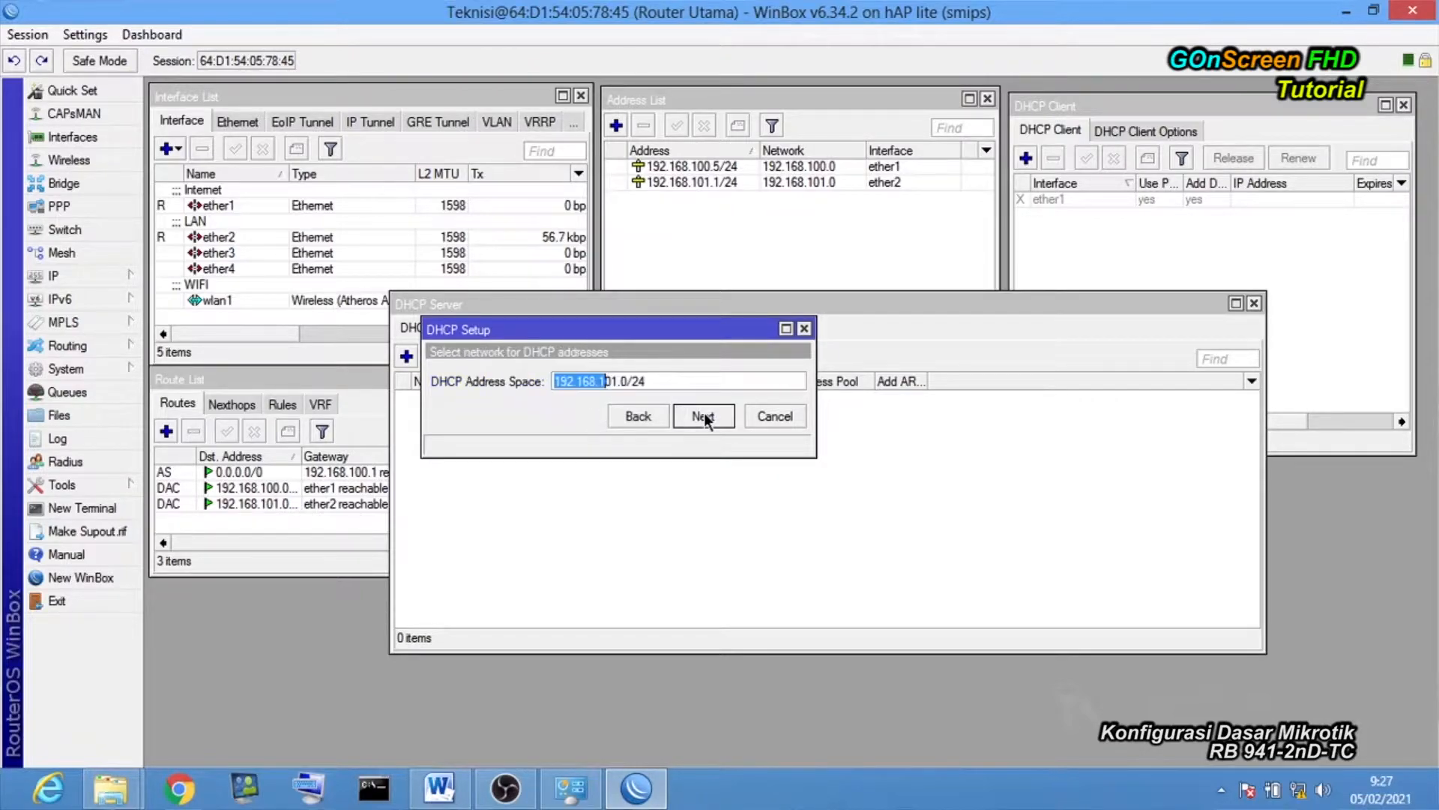
pyautogui.click(619, 382)
pyautogui.click(716, 422)
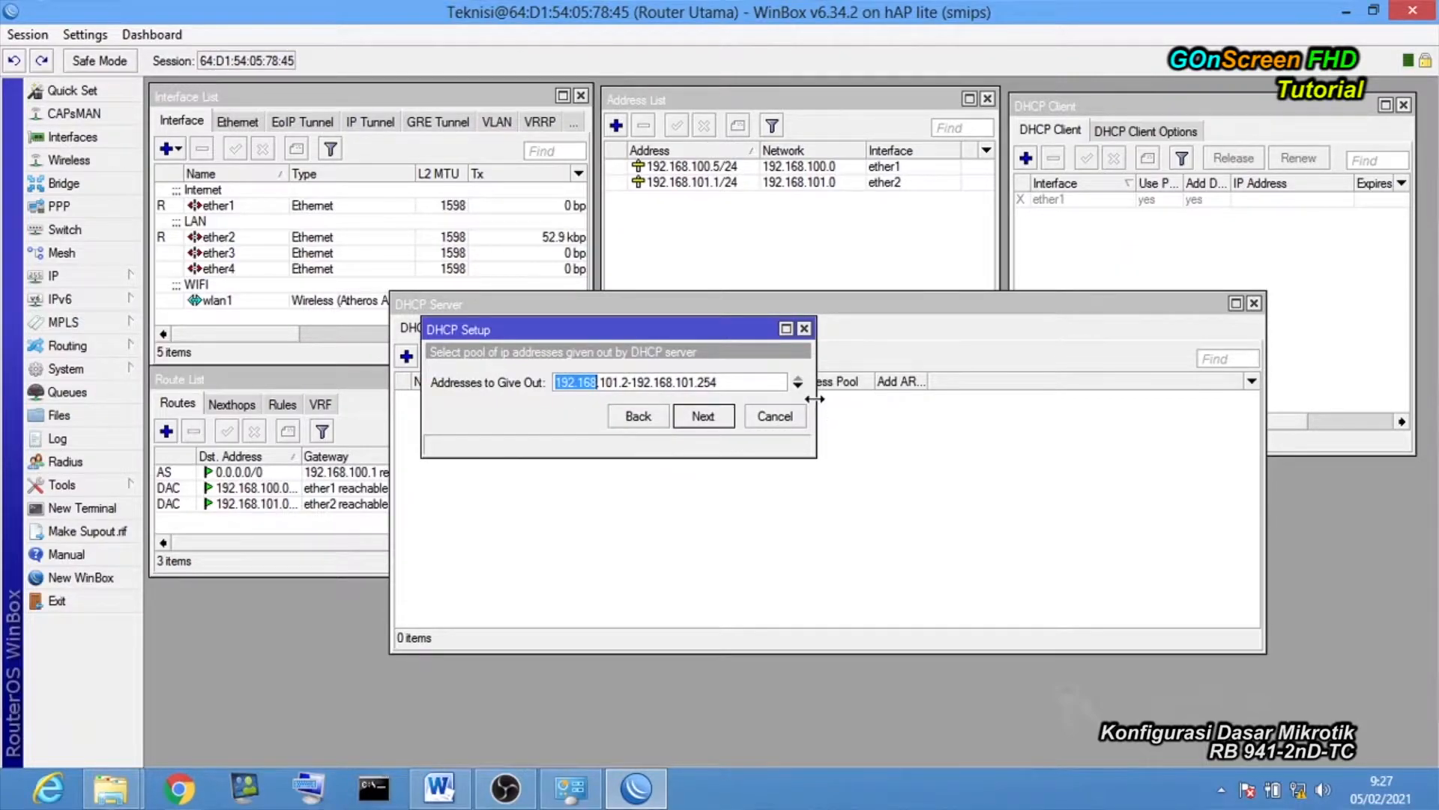
# Accept pool 192.168.101.2–192.168.101.254, DNS 192.168.100.1 and a 00:10:00 lease to finish.
pyautogui.moveTo(818, 404); pyautogui.dragTo(975, 402)
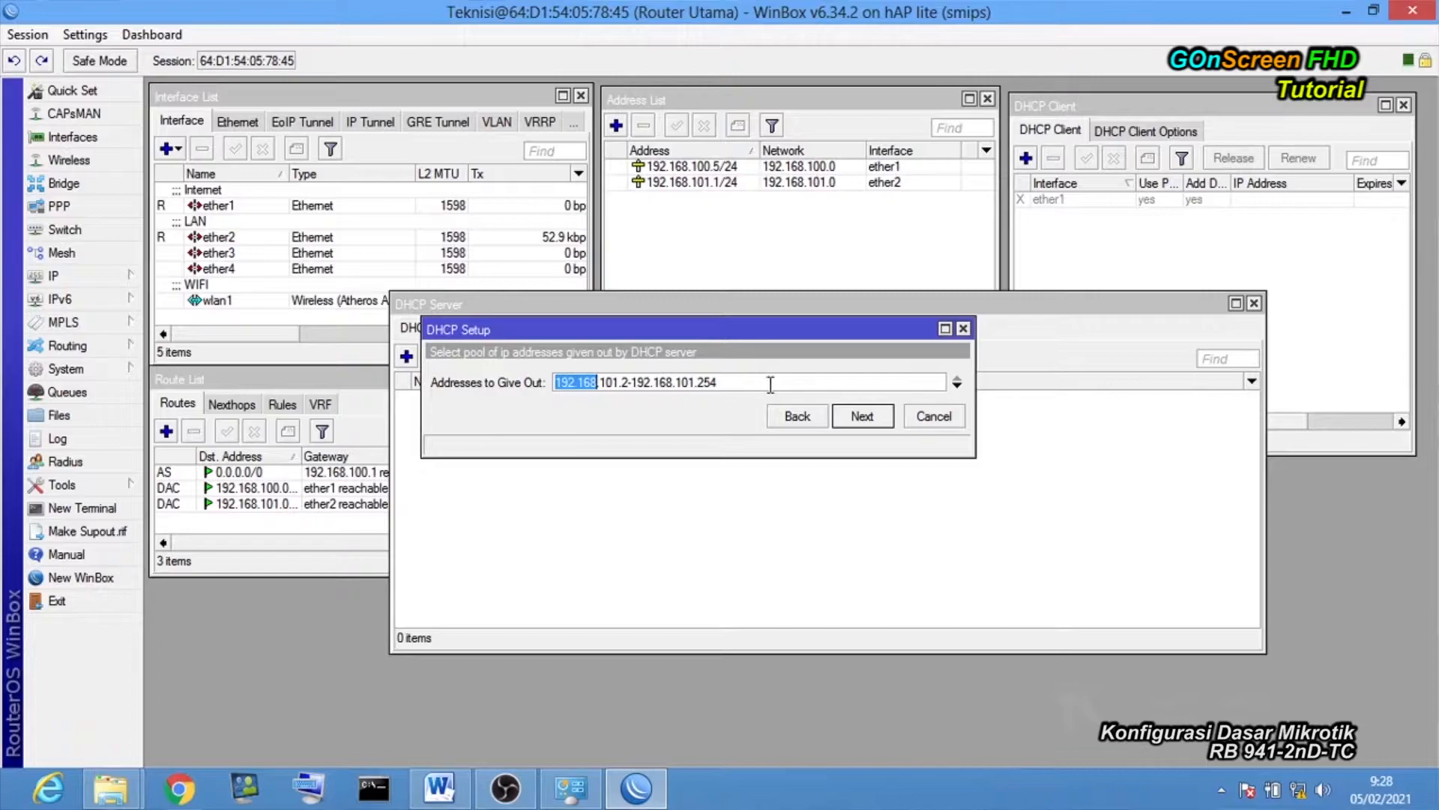
pyautogui.click(879, 417)
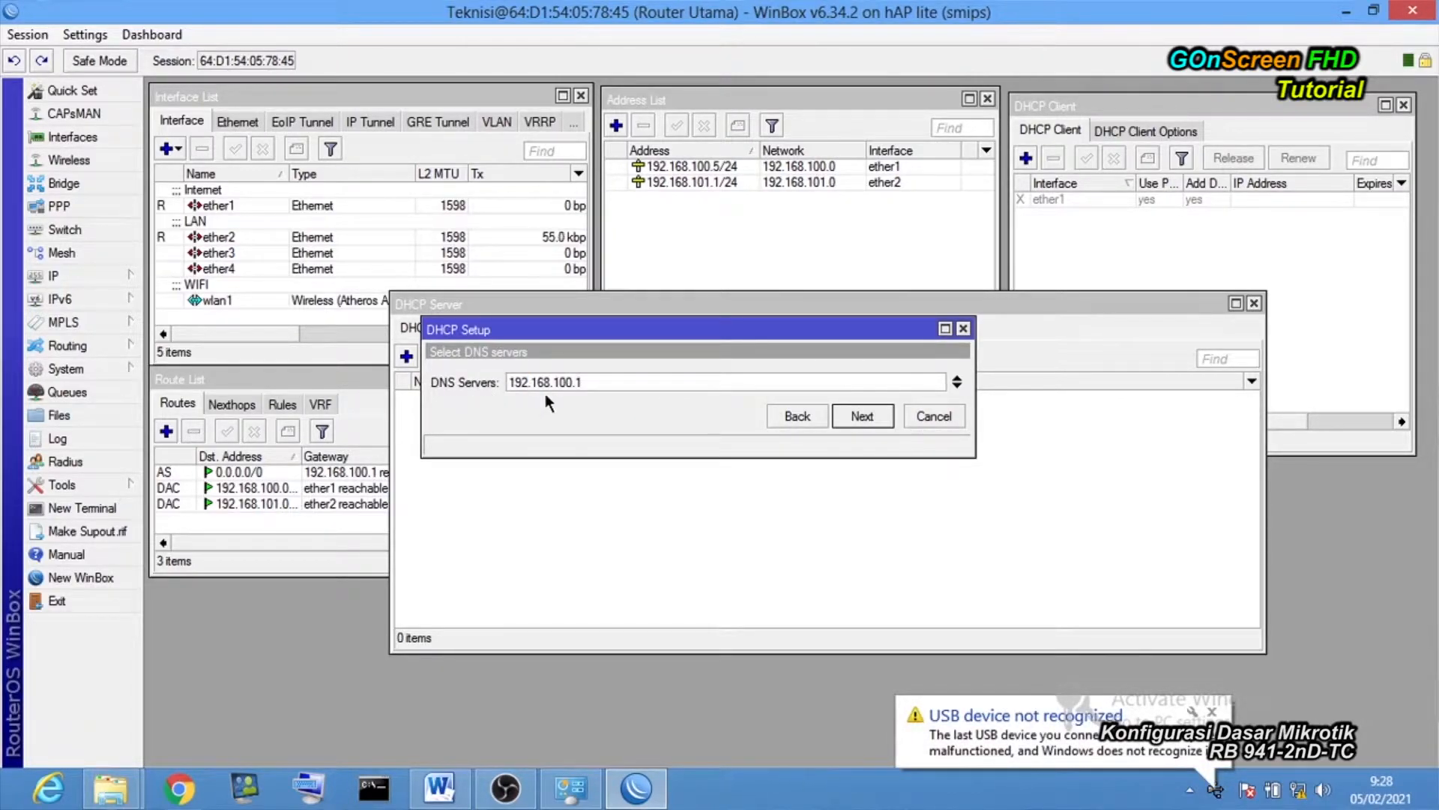
pyautogui.click(861, 416)
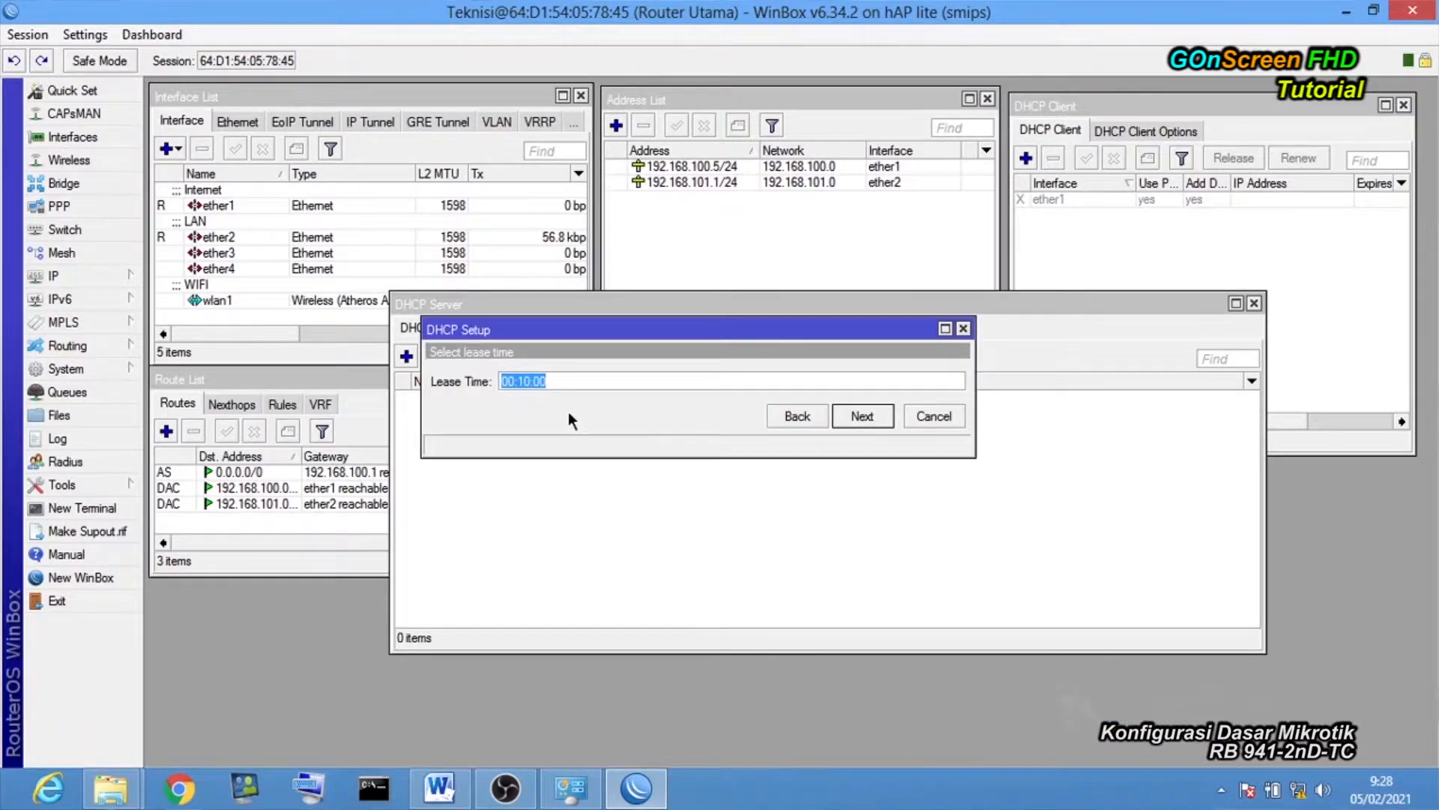
pyautogui.click(856, 411)
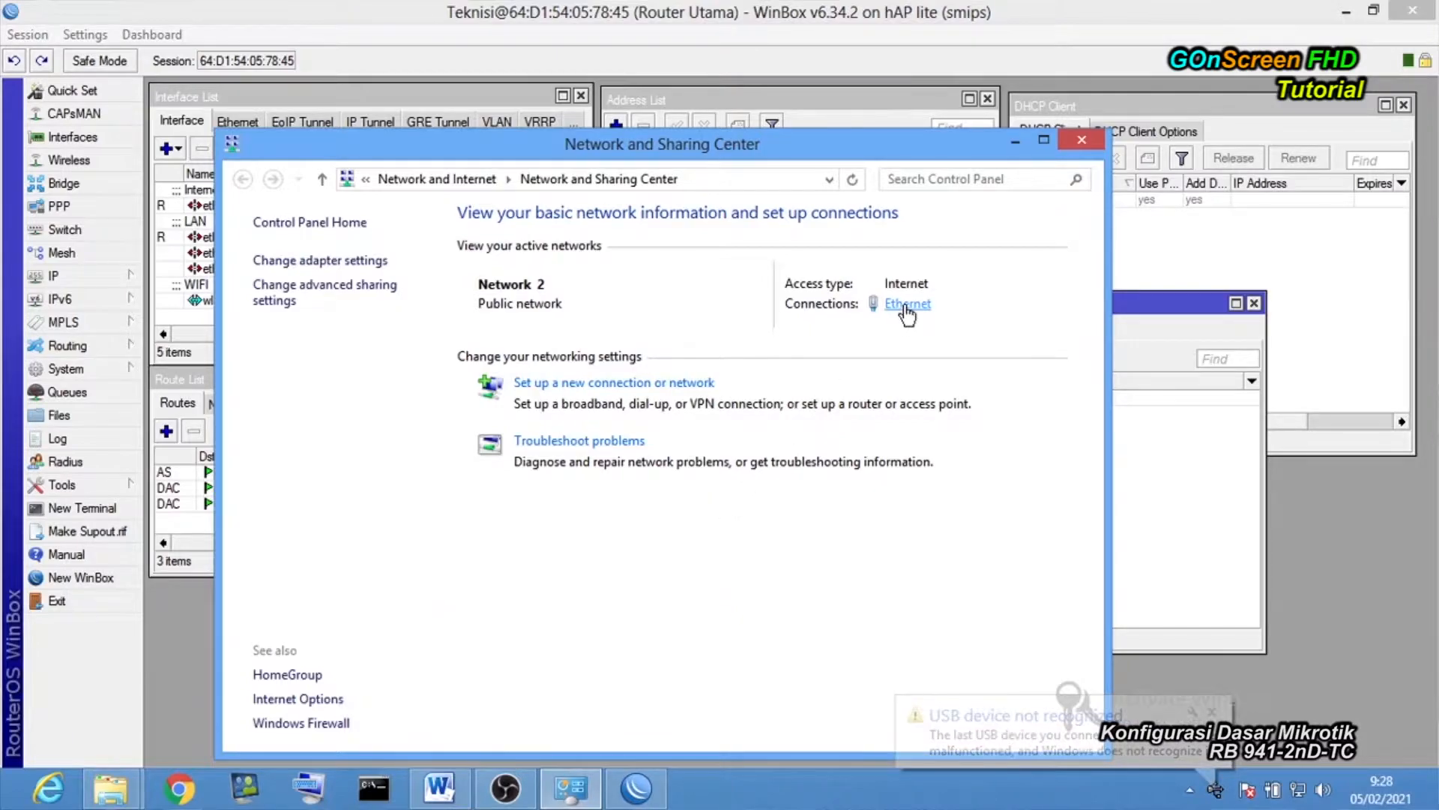
# Check the Ethernet details show 192.168.101.254 leased from DHCP server 192.168.101.1.
pyautogui.click(907, 306)
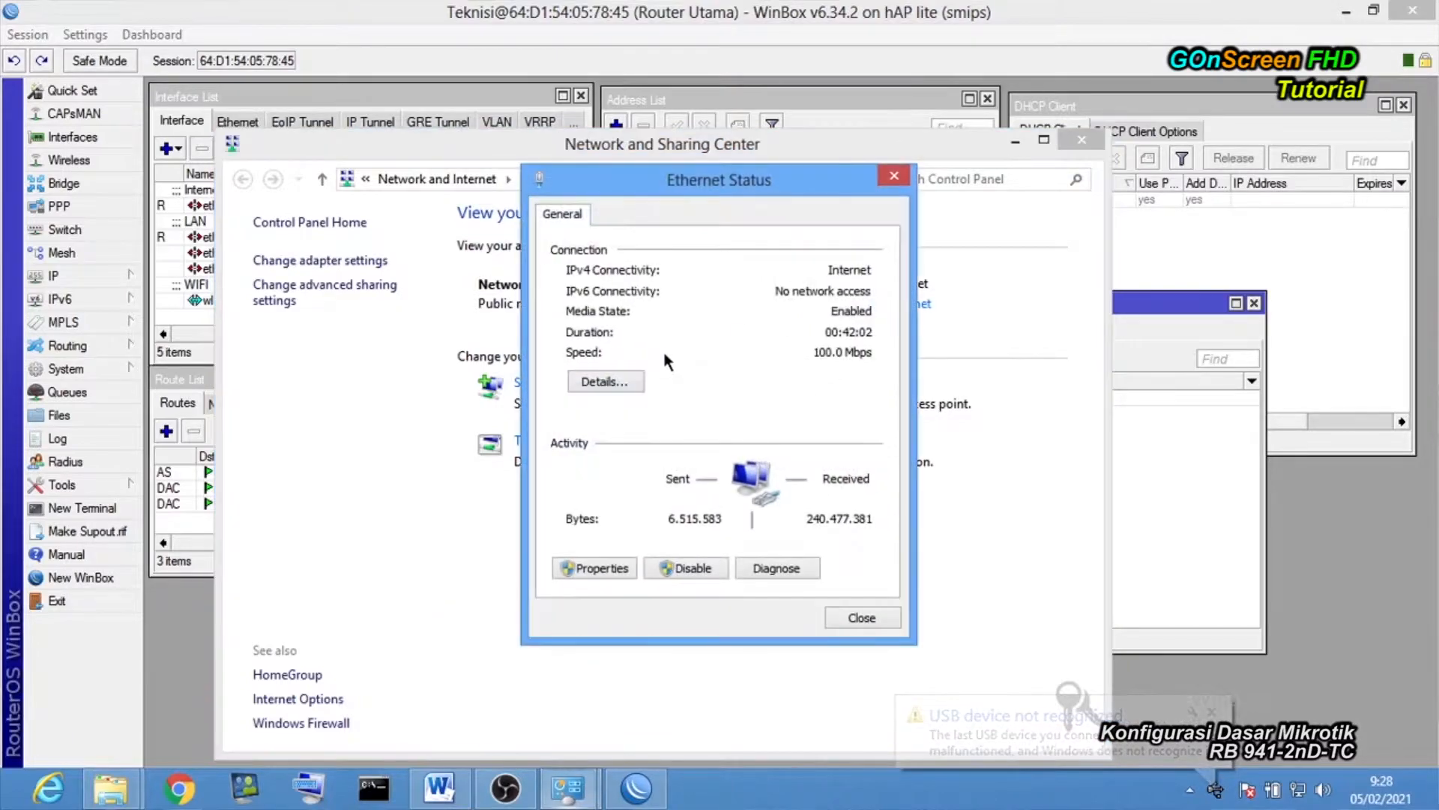
pyautogui.click(626, 378)
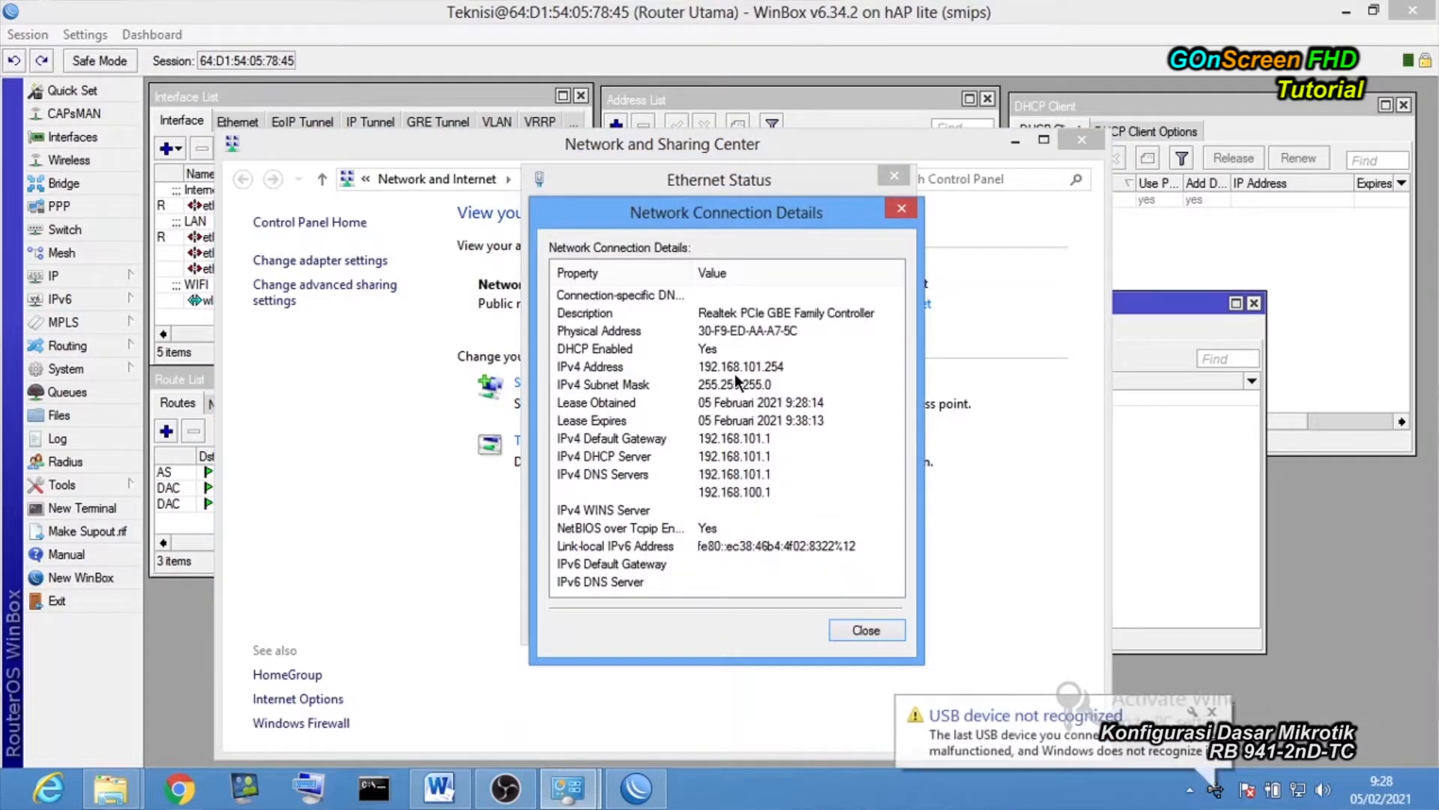
pyautogui.click(889, 209)
pyautogui.moveTo(880, 181); pyautogui.dragTo(565, 183)
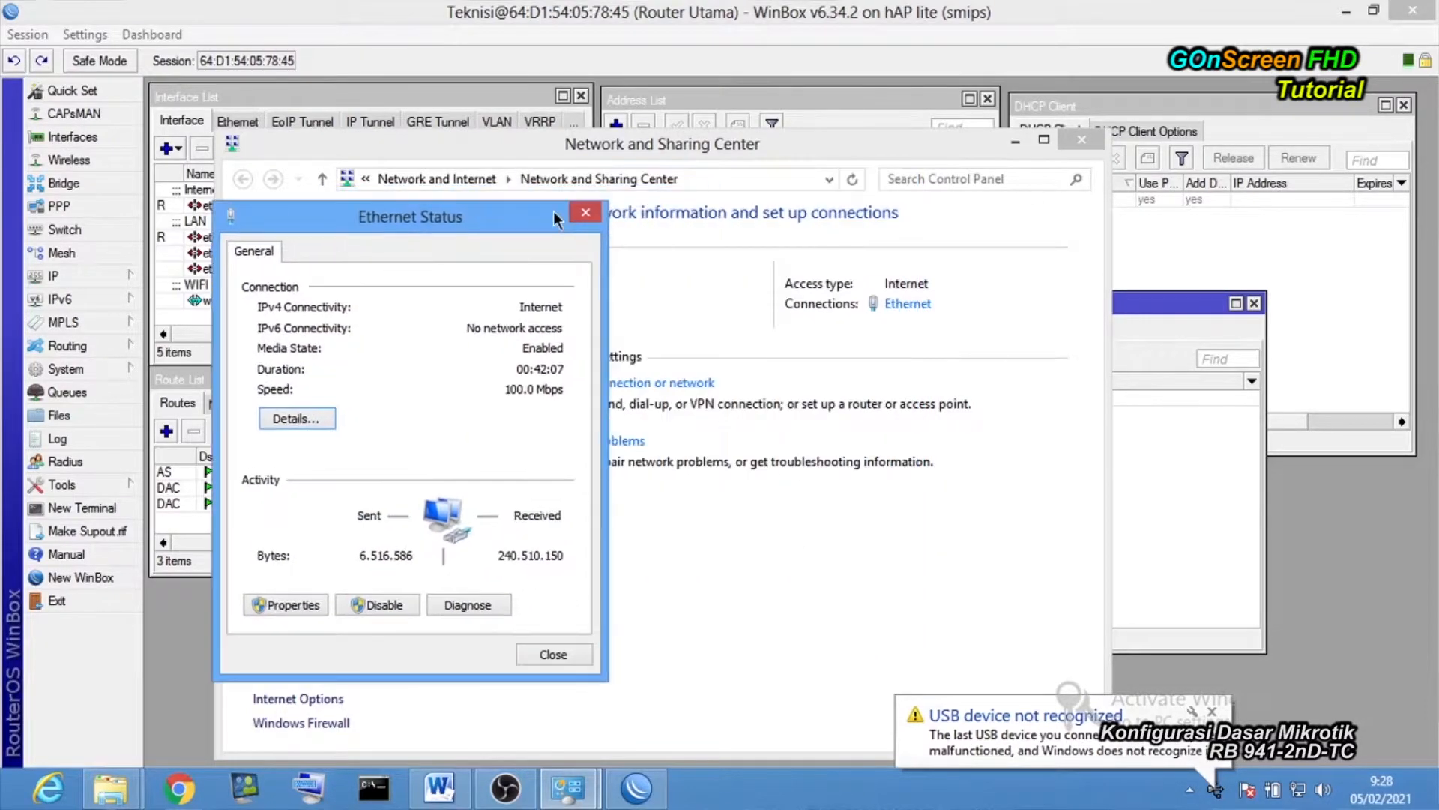
pyautogui.click(1014, 143)
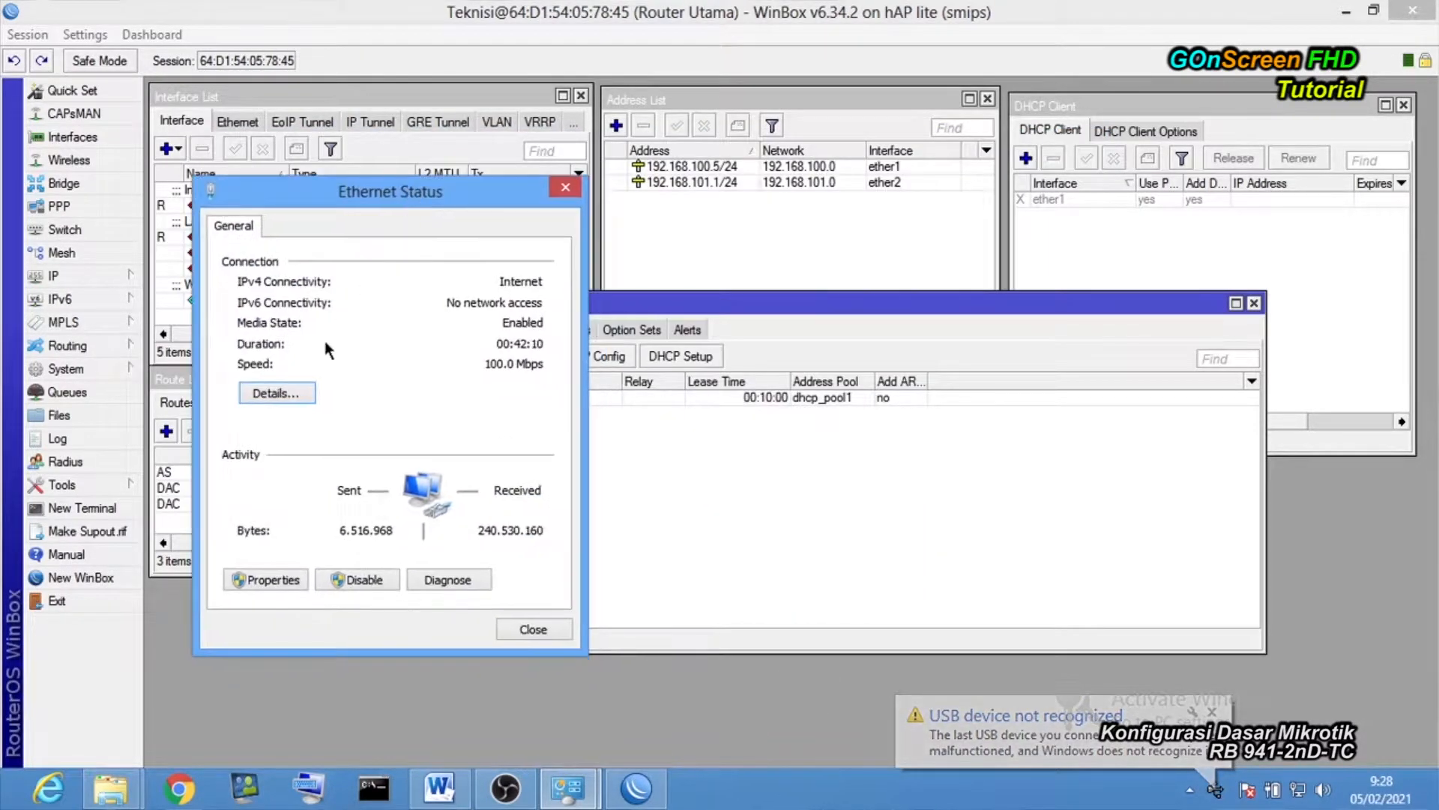
pyautogui.click(280, 392)
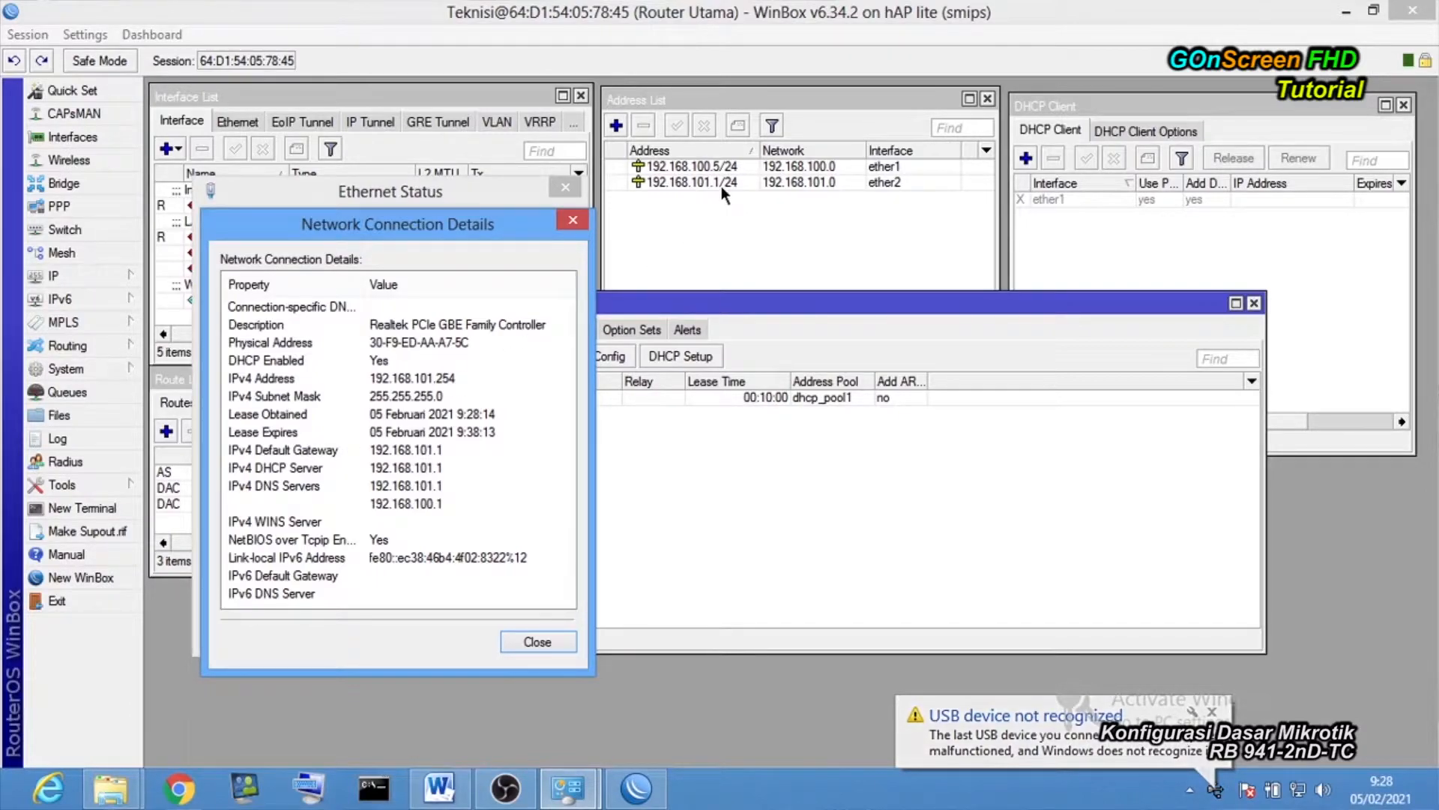
pyautogui.click(437, 382)
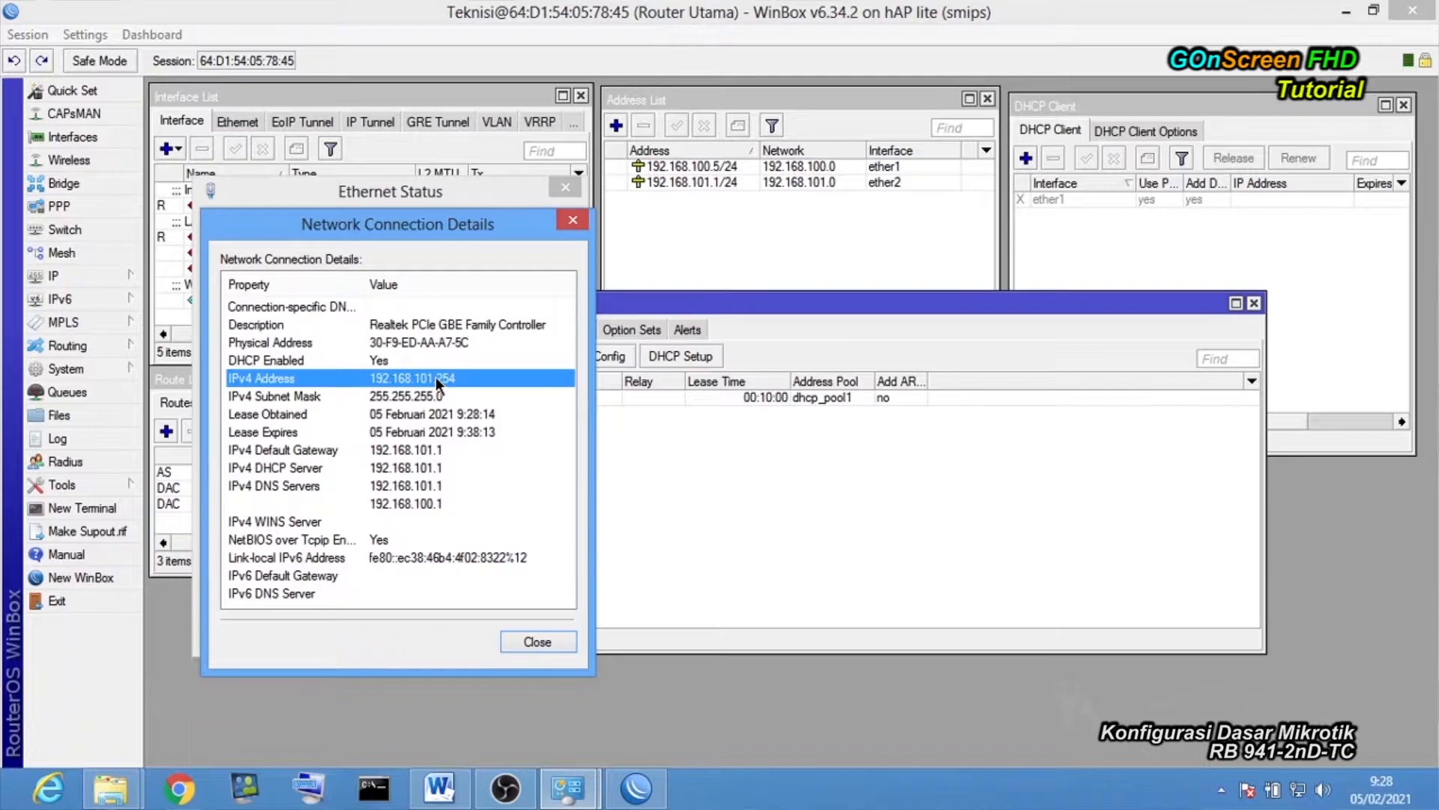
pyautogui.click(541, 641)
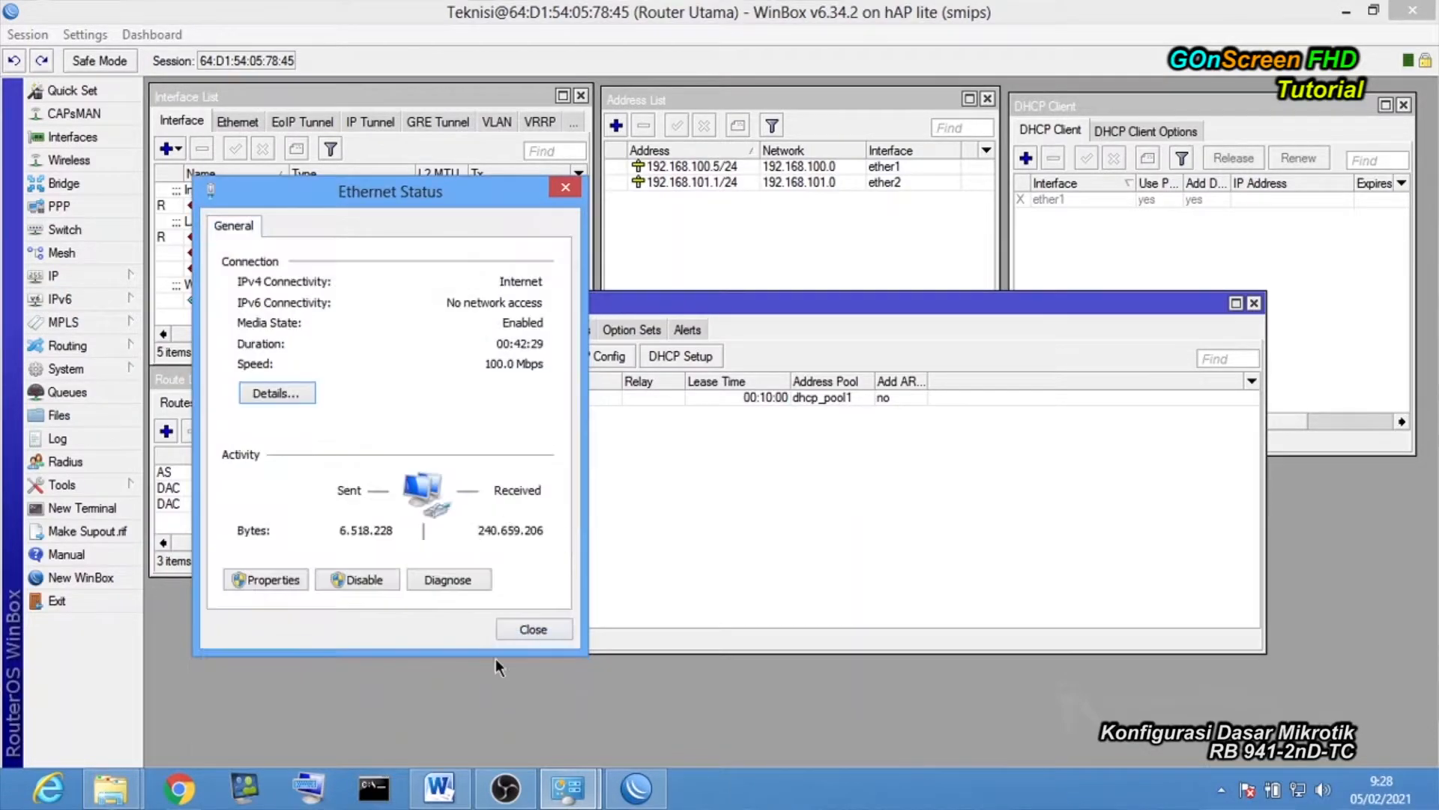
pyautogui.click(375, 789)
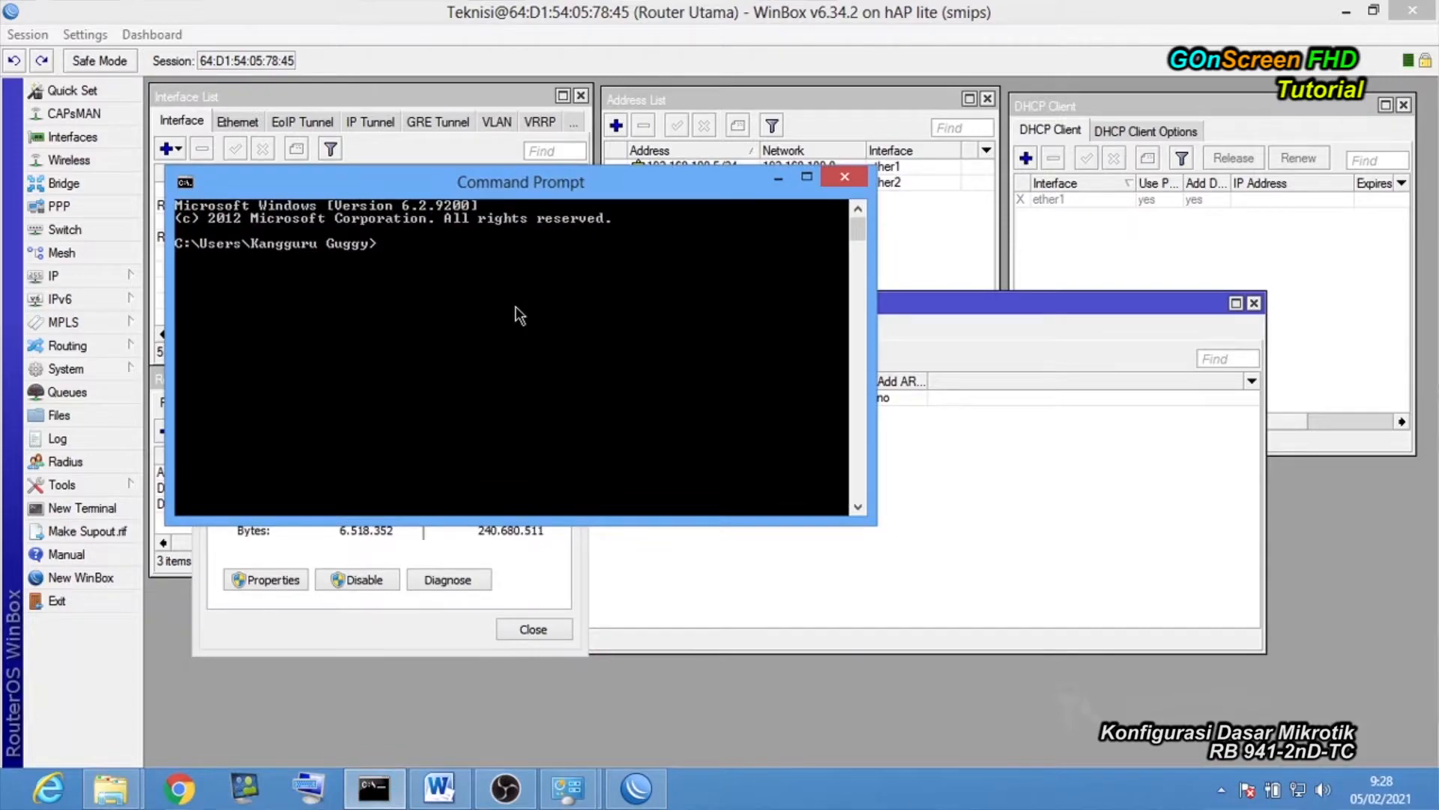
# Ping the router at 192.168.101.1.
pyautogui.write('ping 192.168')
pyautogui.write('.')
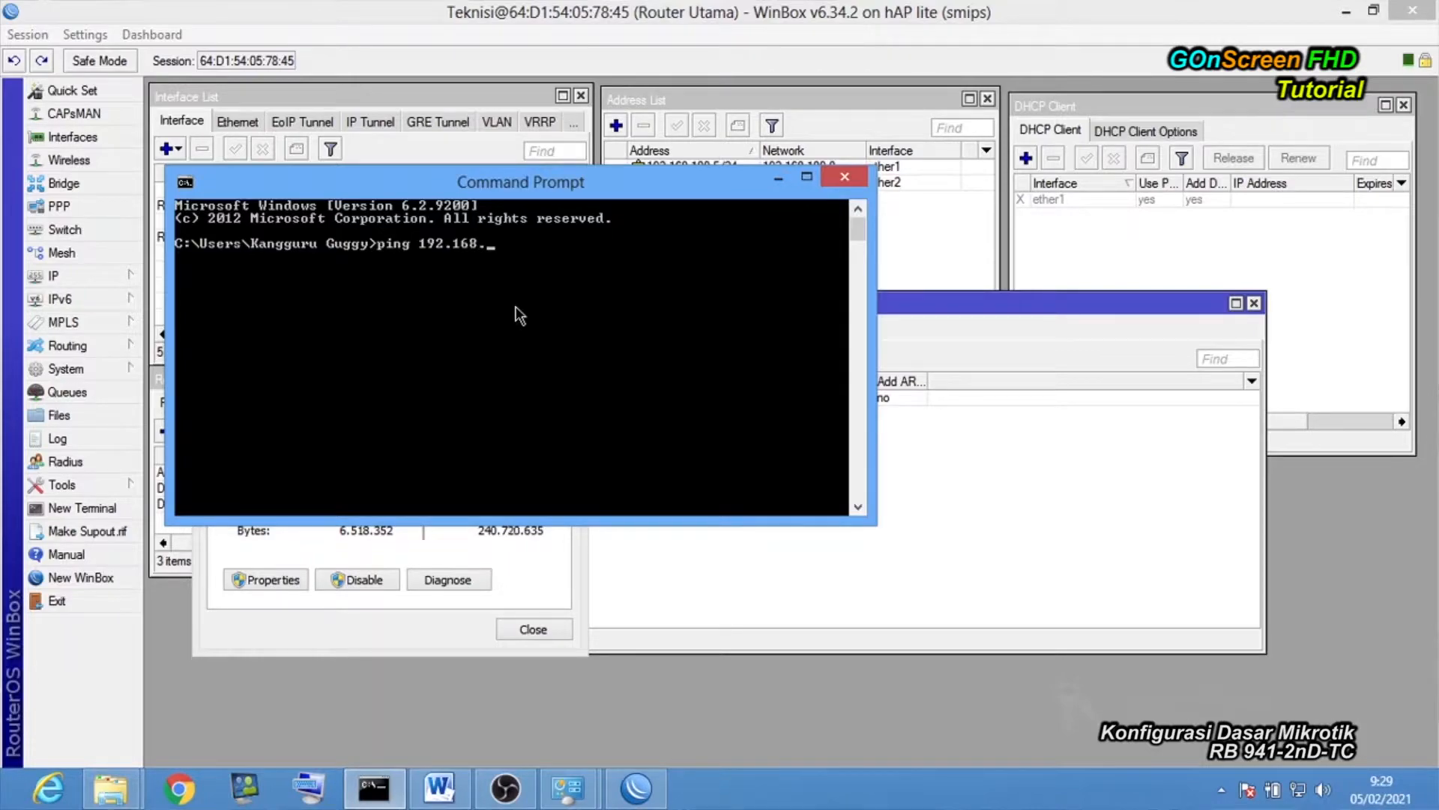
pyautogui.write('101.1')
pyautogui.press('Return')
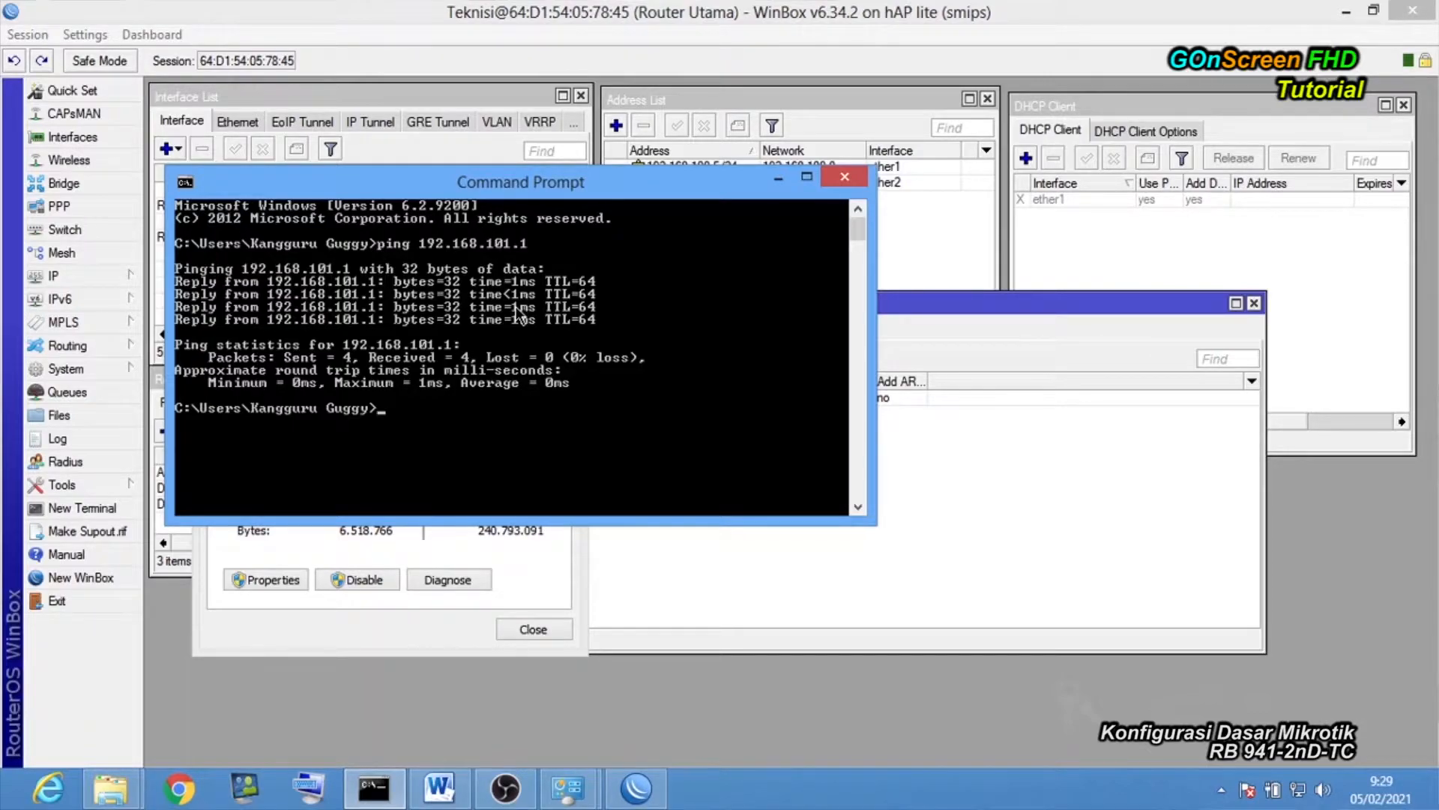
pyautogui.write('ping www.gogl')
pyautogui.press('BackSpace')
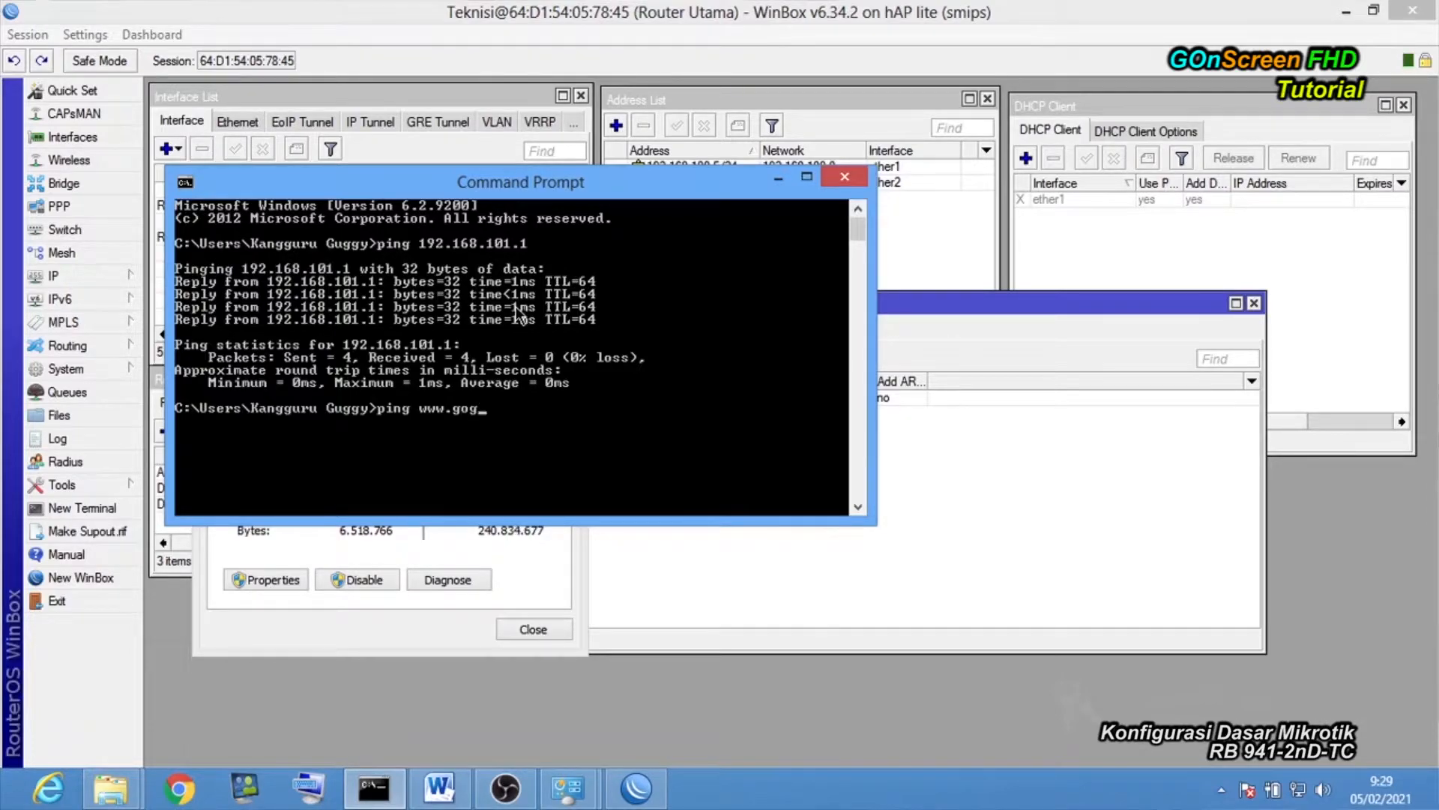
pyautogui.write('gle.com')
pyautogui.press('Return')
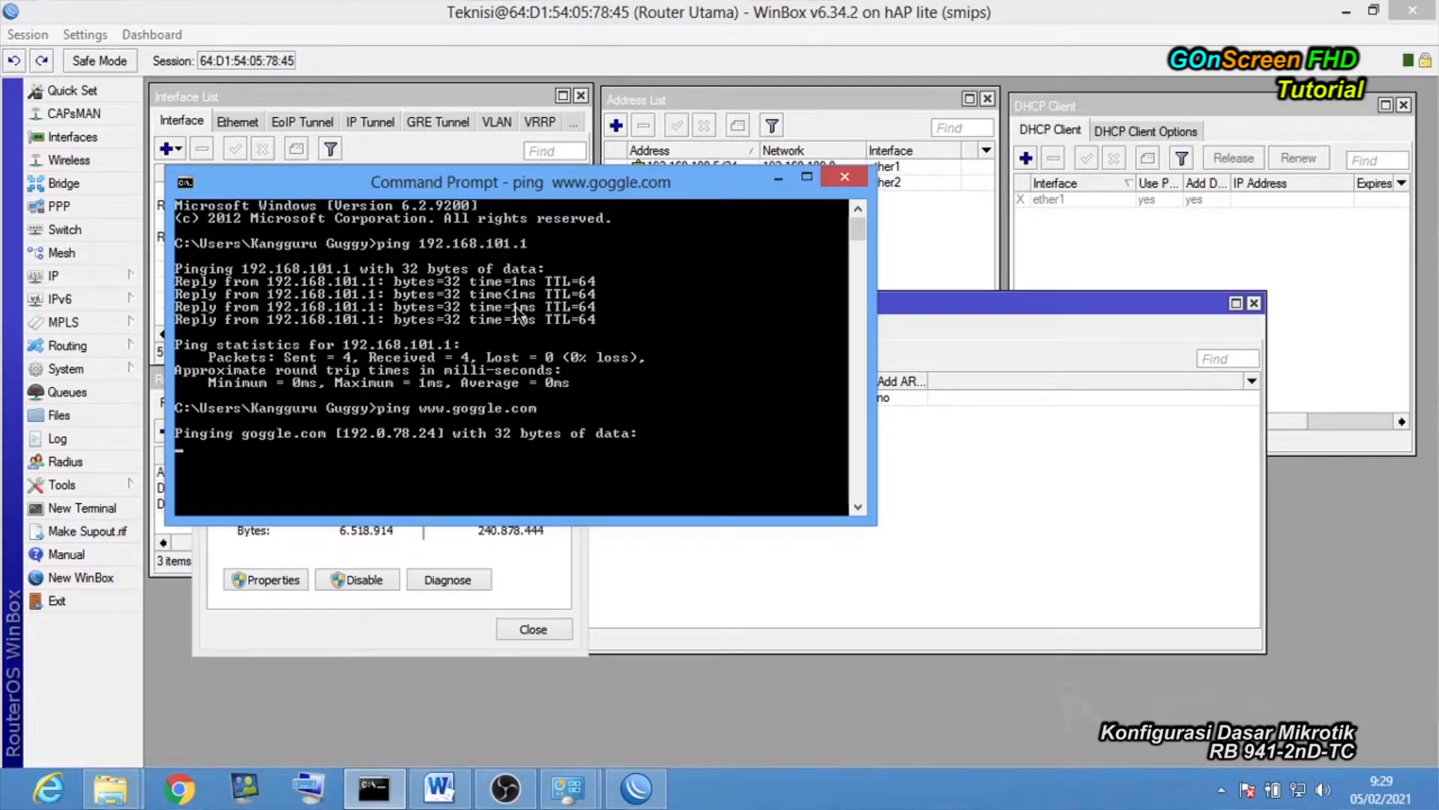
# Close the prompt, tidy the DHCP Server window and show the Firewall NAT rules.
pyautogui.click(855, 176)
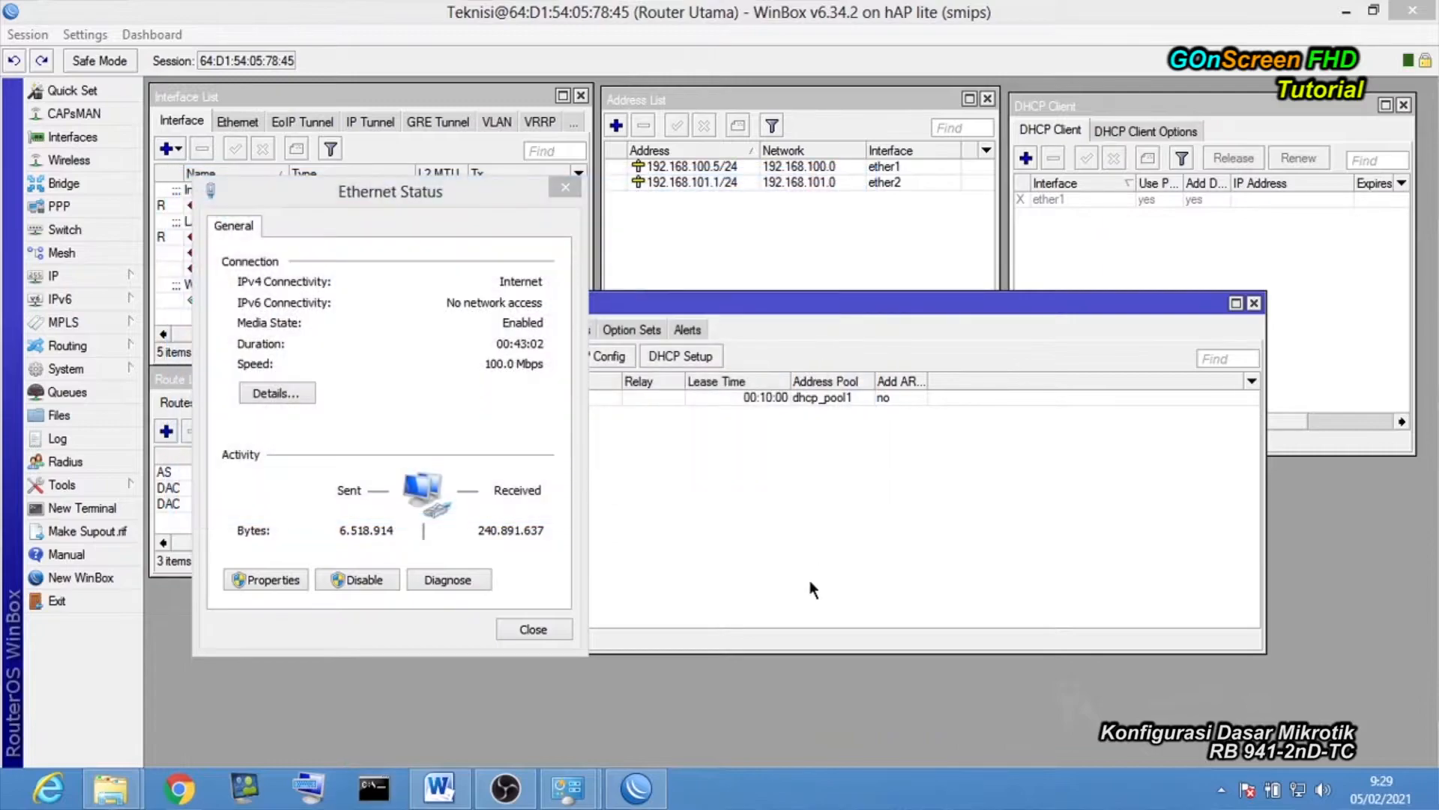
pyautogui.click(564, 188)
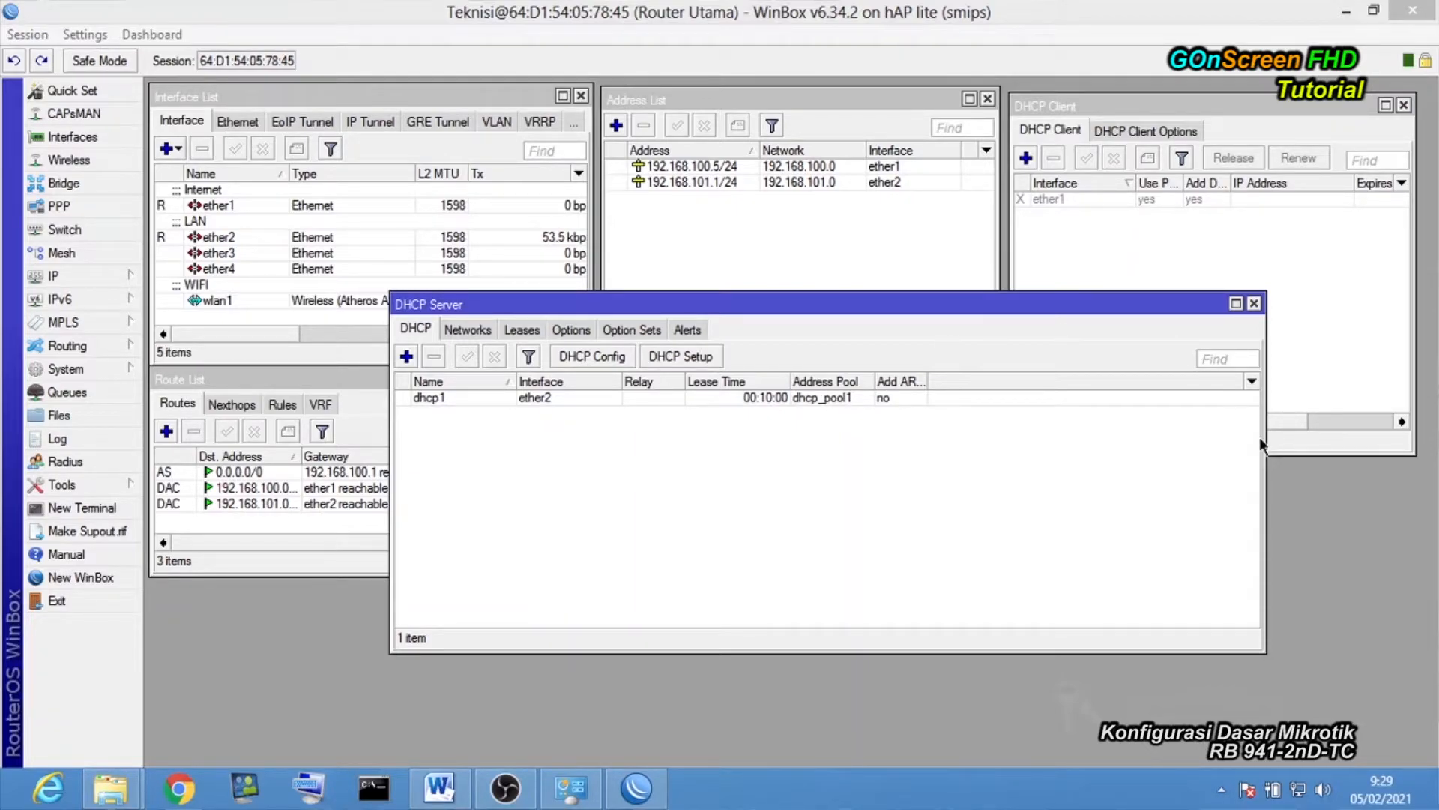
pyautogui.moveTo(1264, 444); pyautogui.dragTo(1058, 444)
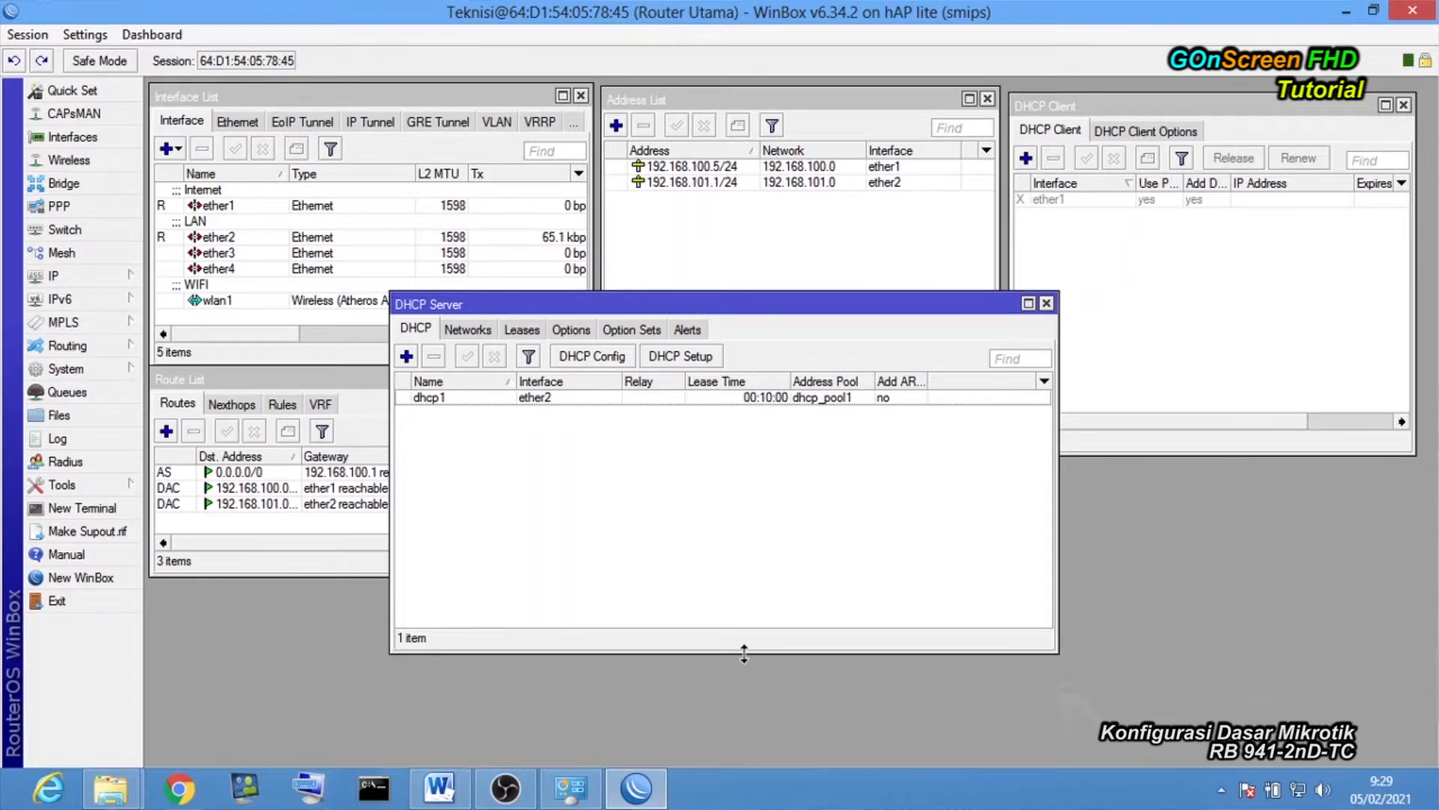
pyautogui.moveTo(744, 654); pyautogui.dragTo(742, 477)
pyautogui.moveTo(712, 308); pyautogui.dragTo(996, 468)
pyautogui.click(54, 276)
pyautogui.click(180, 442)
pyautogui.click(484, 276)
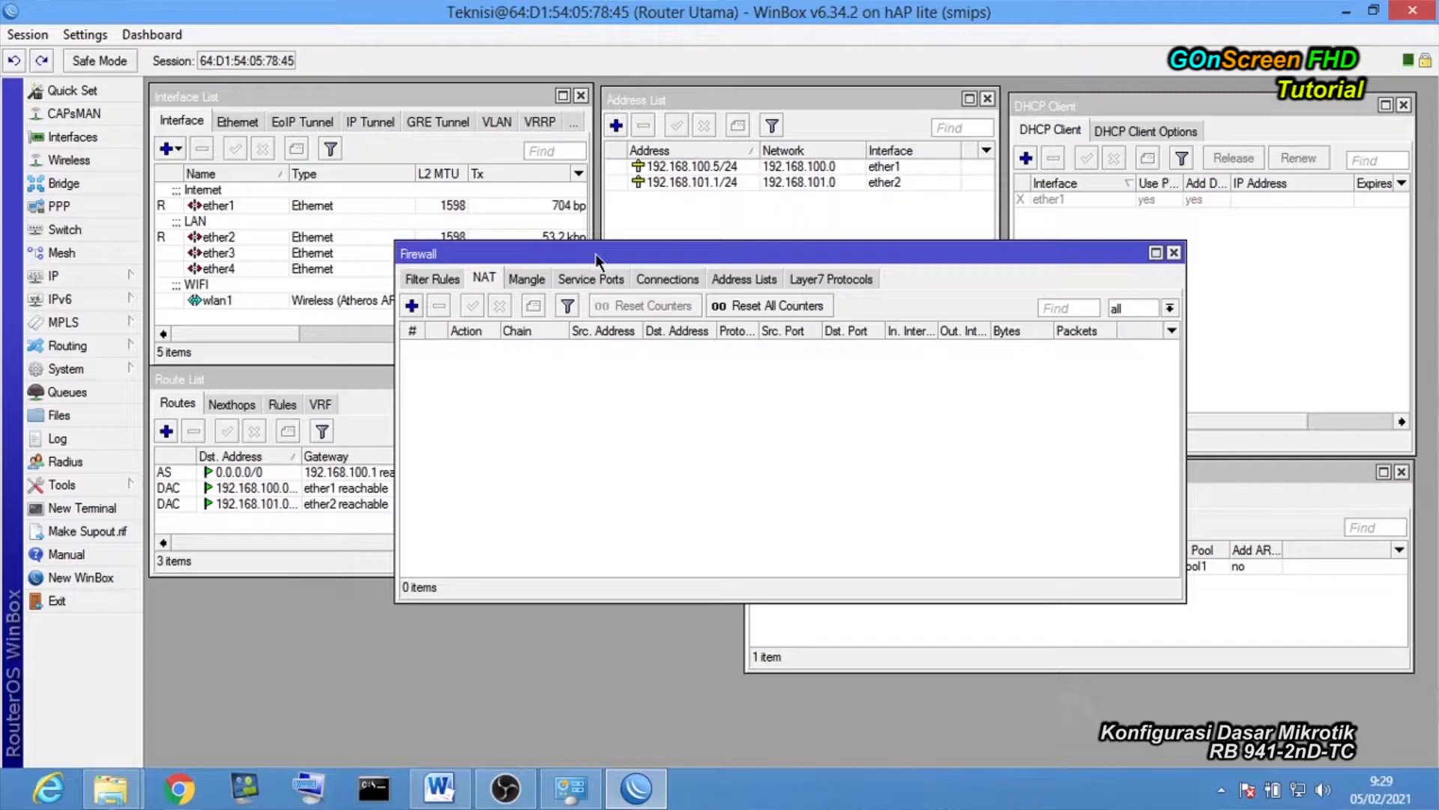
pyautogui.moveTo(597, 259); pyautogui.dragTo(499, 376)
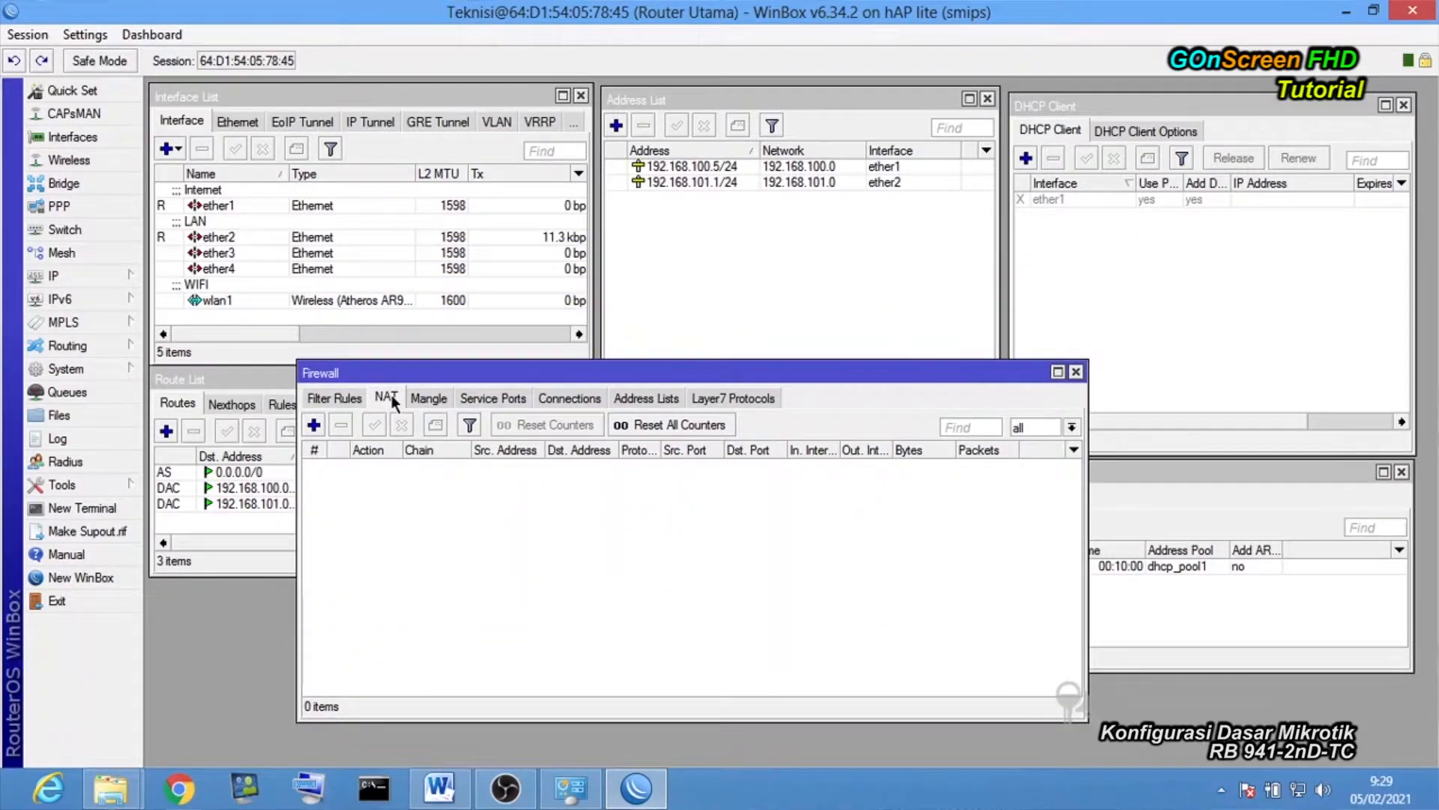
# Create a new NAT rule with chain srcnat and Out. Interface ether1.
pyautogui.click(313, 426)
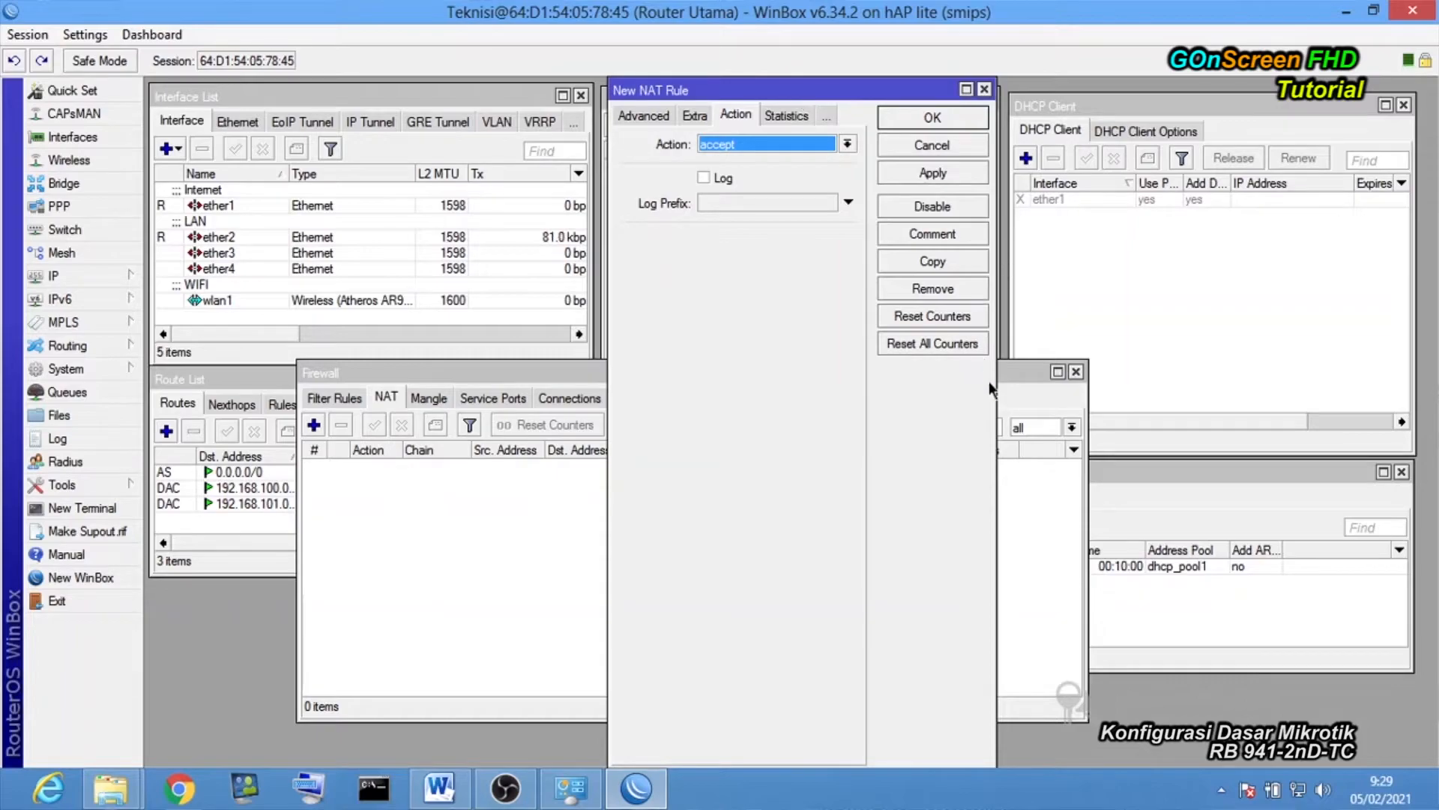
pyautogui.moveTo(997, 411); pyautogui.dragTo(1250, 412)
pyautogui.moveTo(921, 91); pyautogui.dragTo(838, 246)
pyautogui.moveTo(825, 90); pyautogui.dragTo(691, 147)
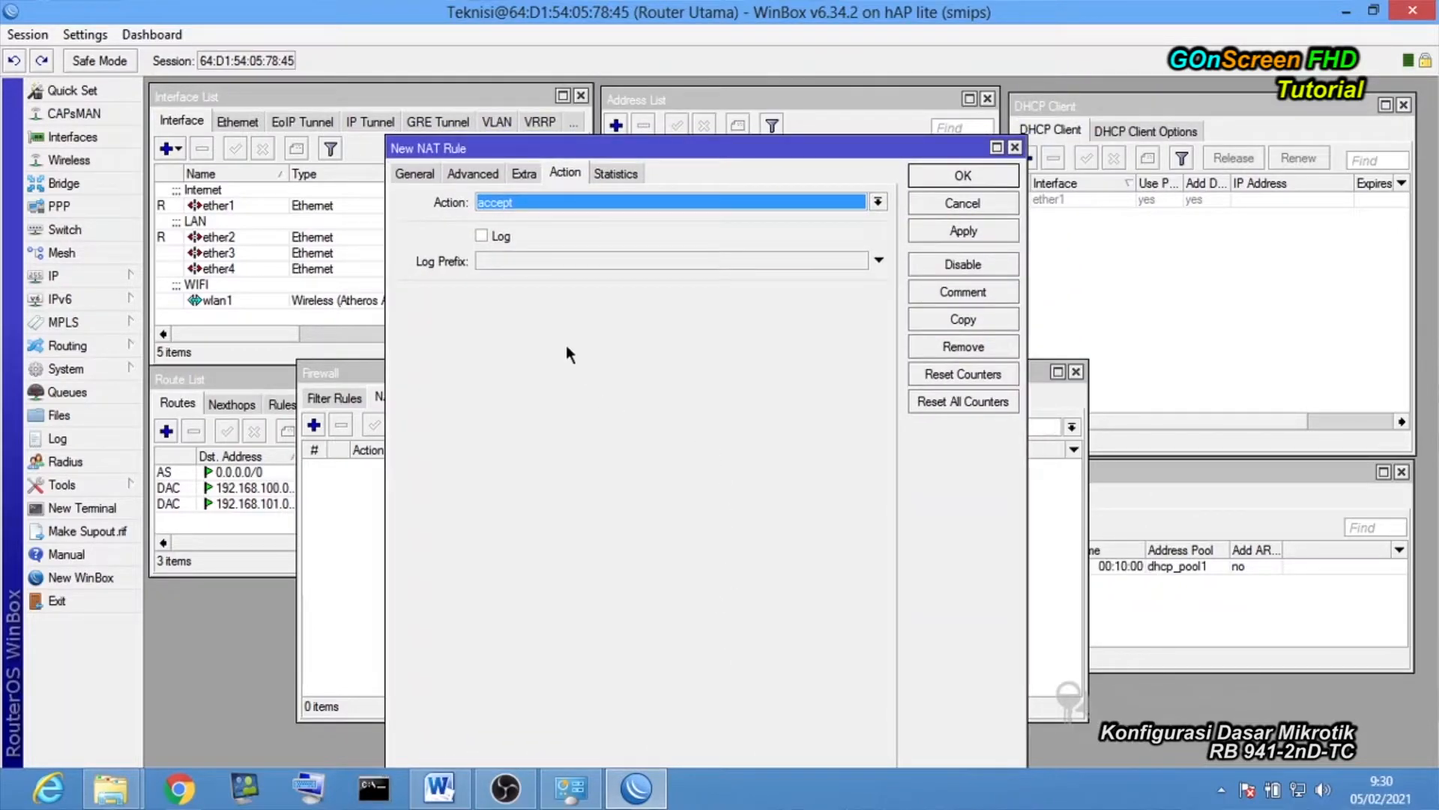
pyautogui.click(426, 173)
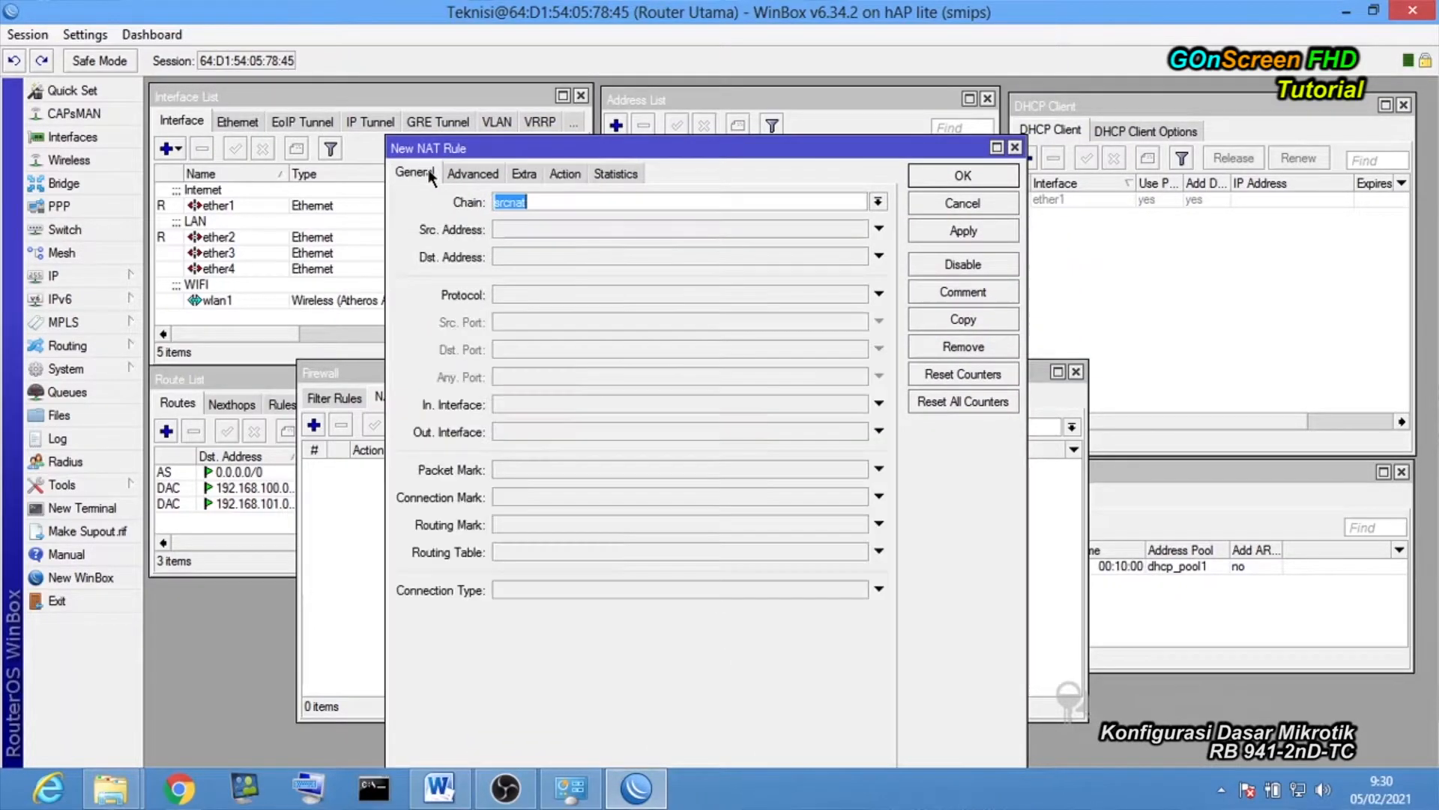
pyautogui.click(541, 207)
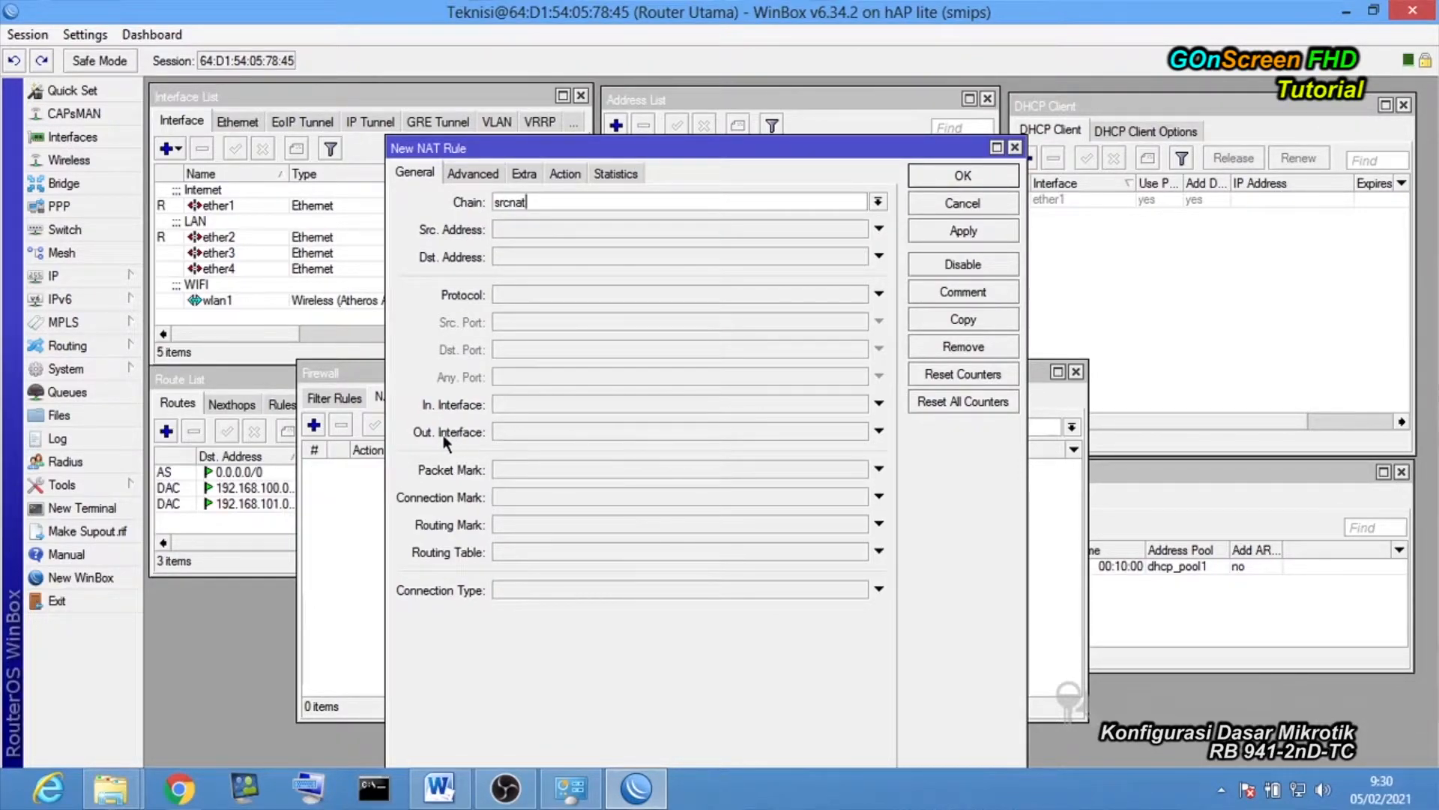
pyautogui.click(878, 432)
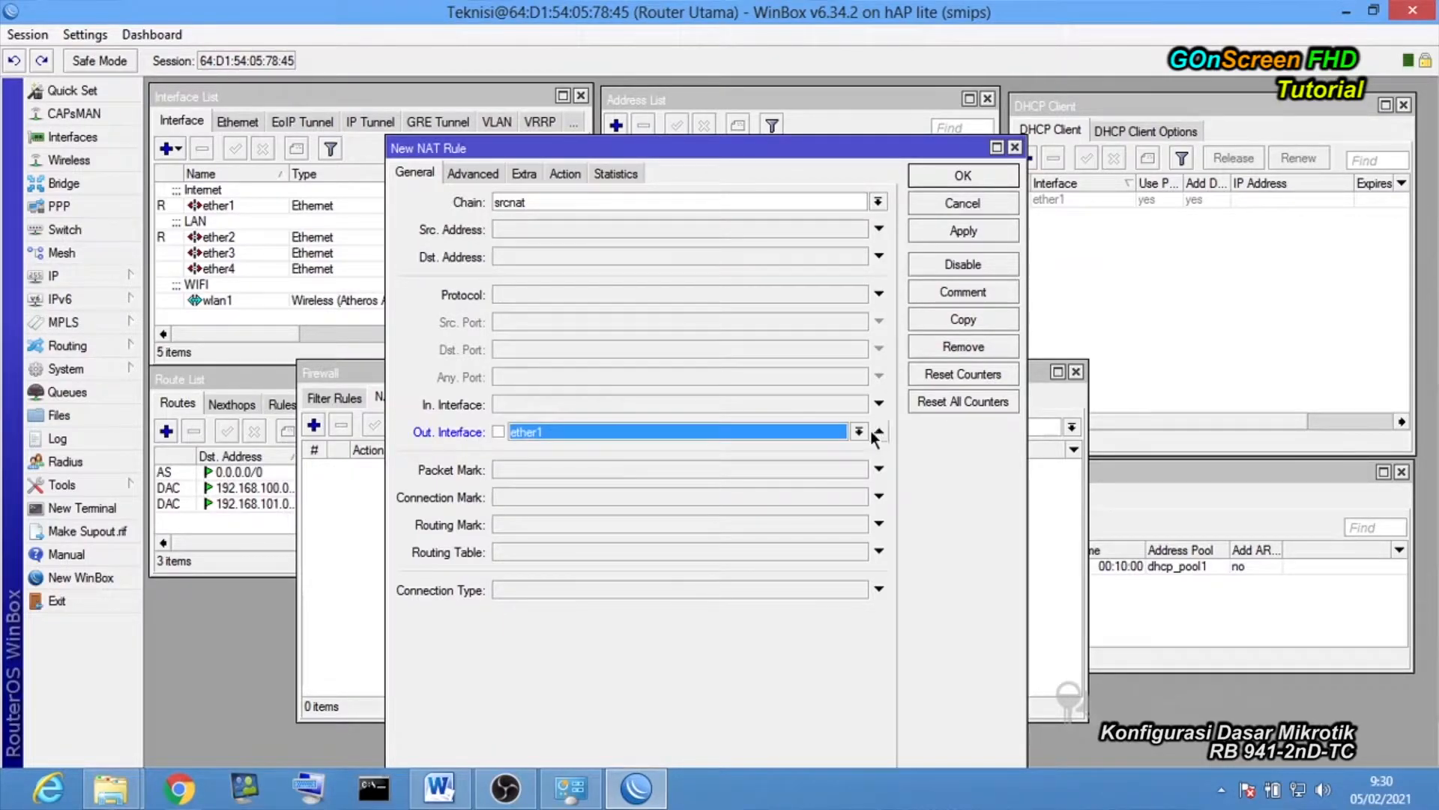
pyautogui.click(858, 432)
pyautogui.click(630, 510)
# Set the rule's action to masquerade and save it.
pyautogui.click(565, 173)
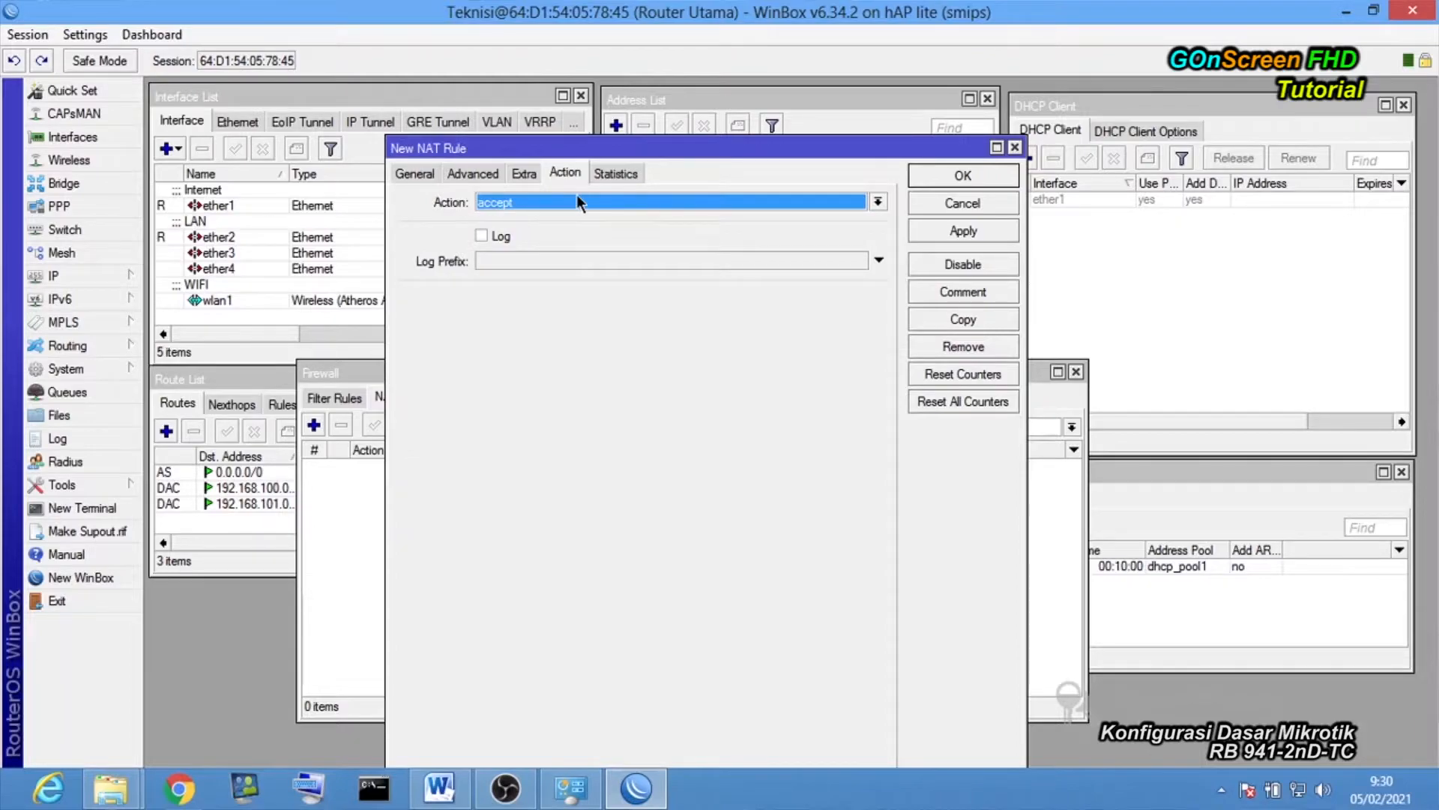
pyautogui.click(577, 195)
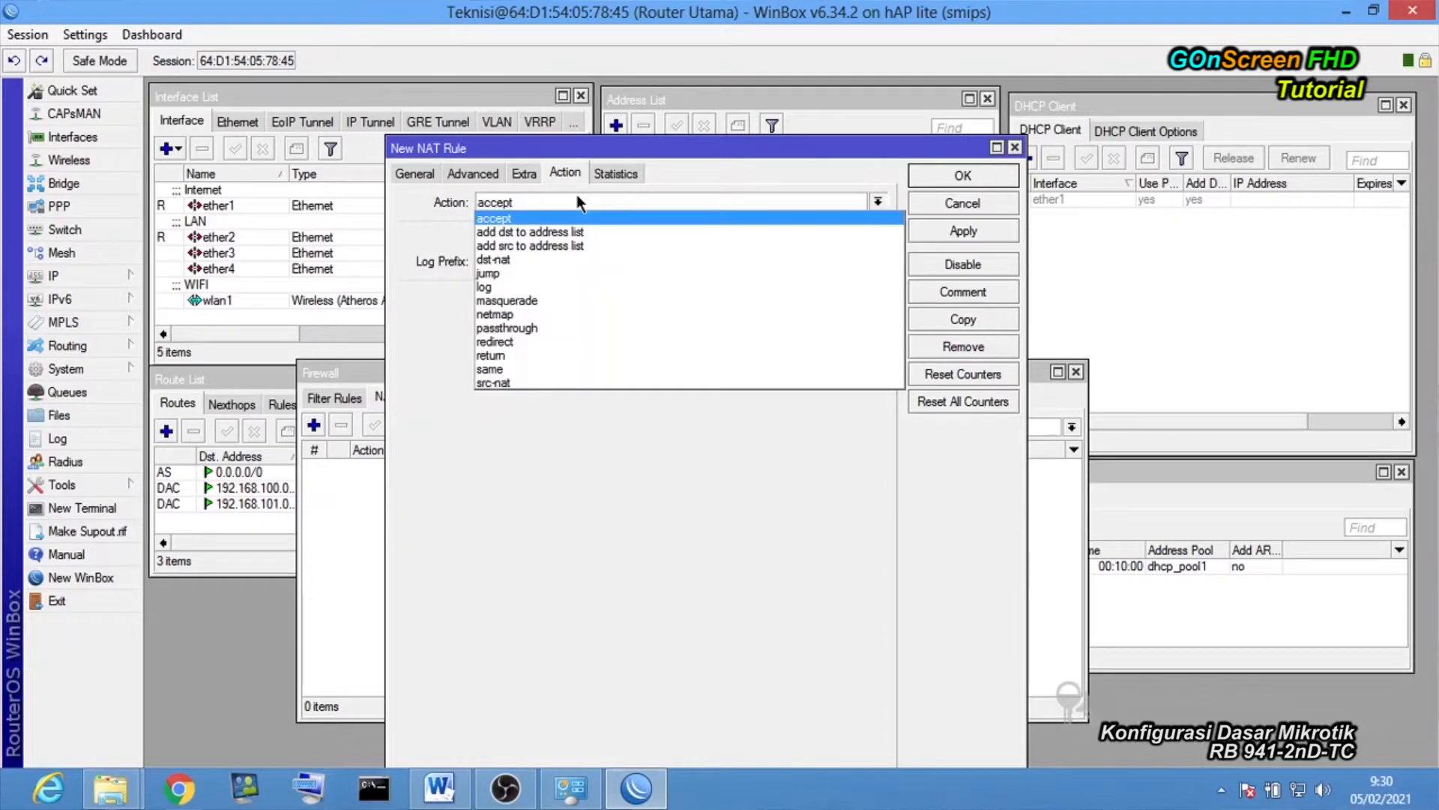
pyautogui.click(542, 298)
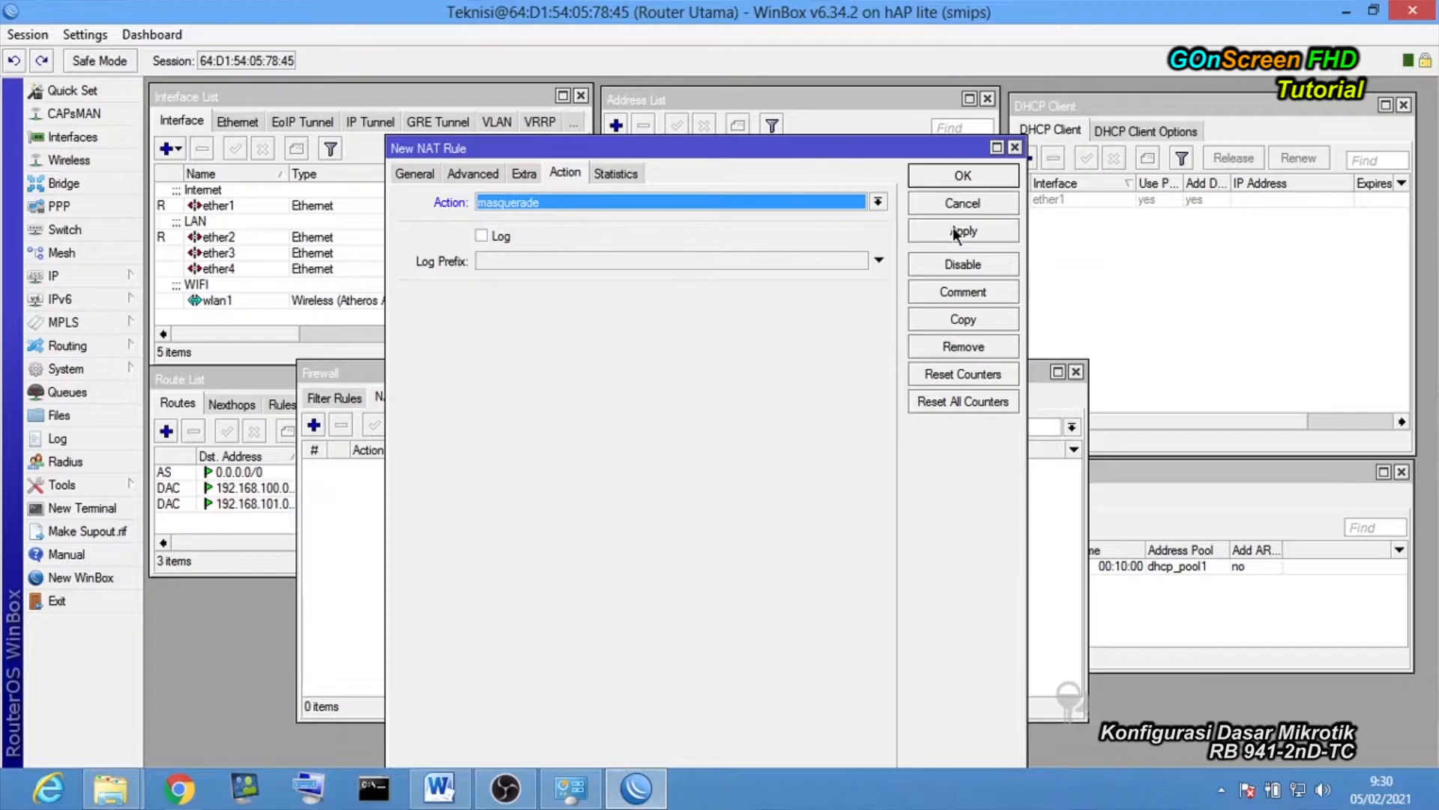
pyautogui.click(987, 233)
pyautogui.click(970, 173)
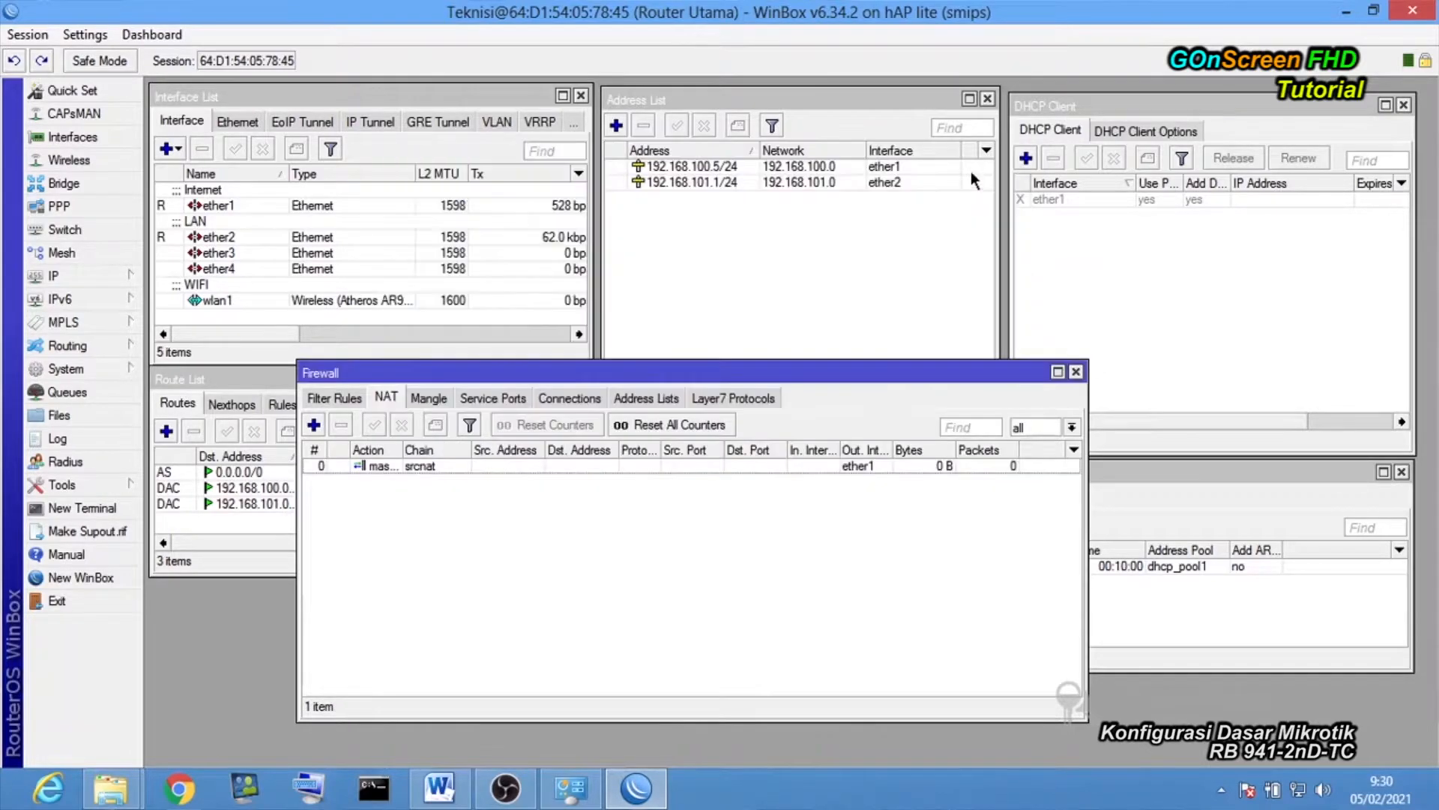
pyautogui.click(374, 789)
pyautogui.write('ping')
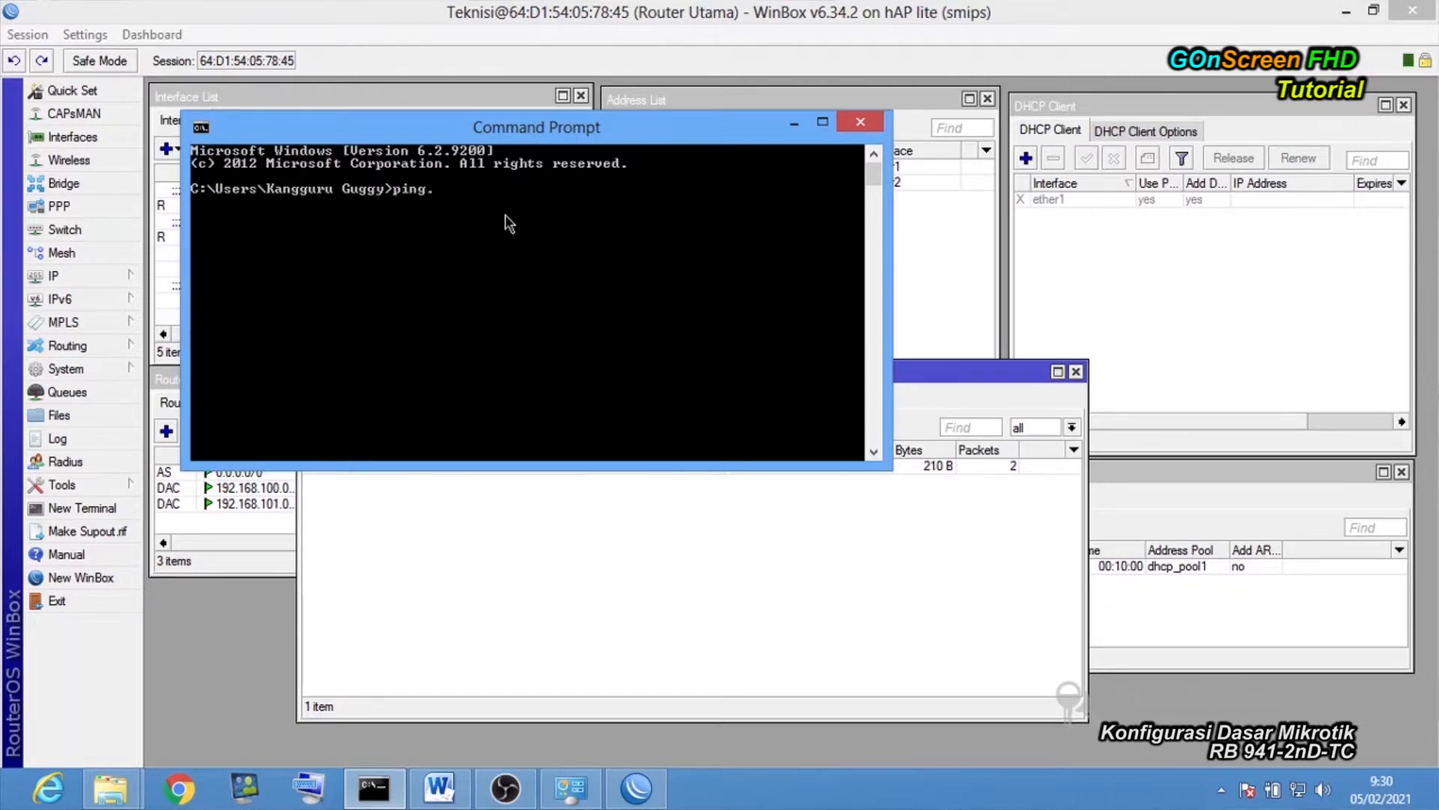
pyautogui.write(' www.goggle.com')
pyautogui.press('Return')
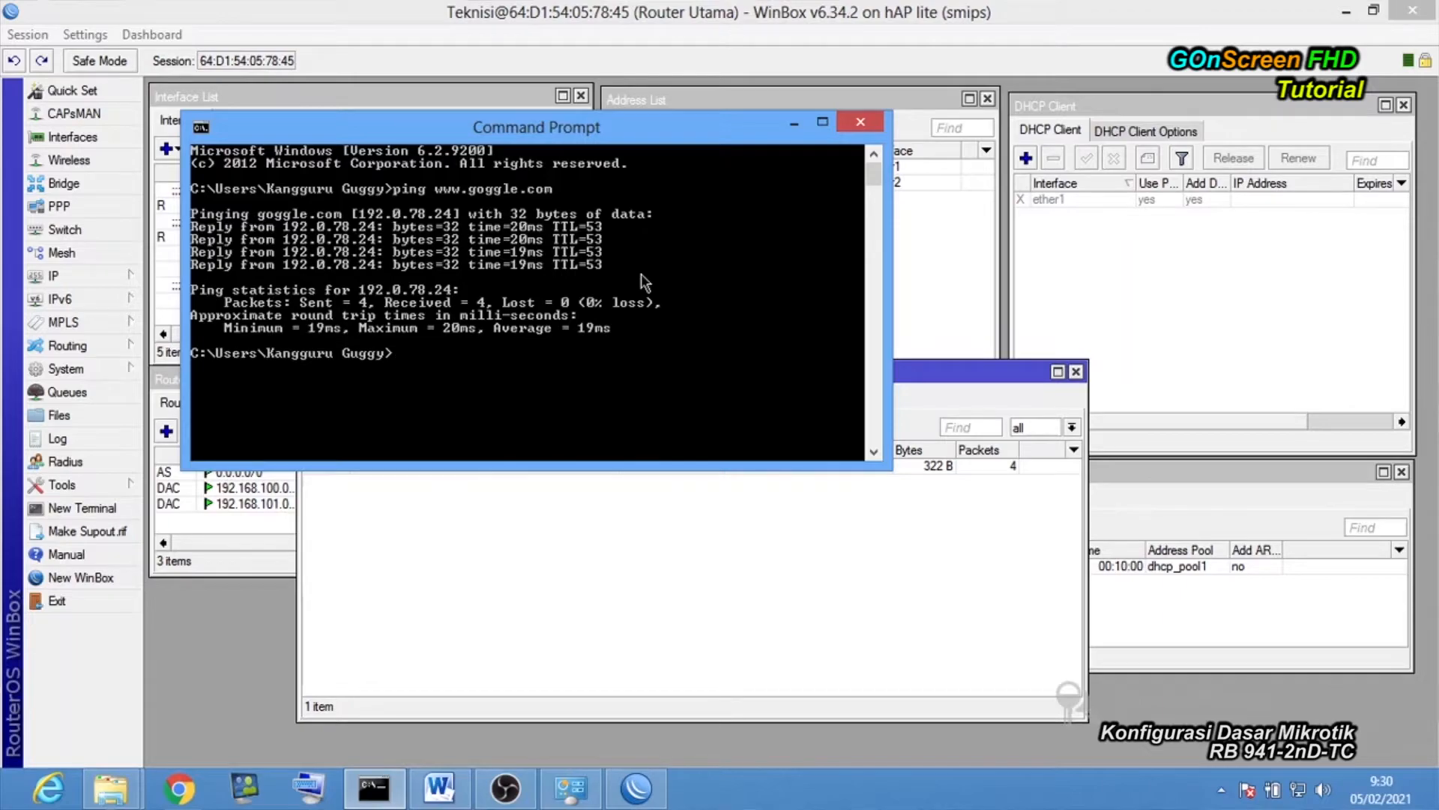
pyautogui.click(186, 789)
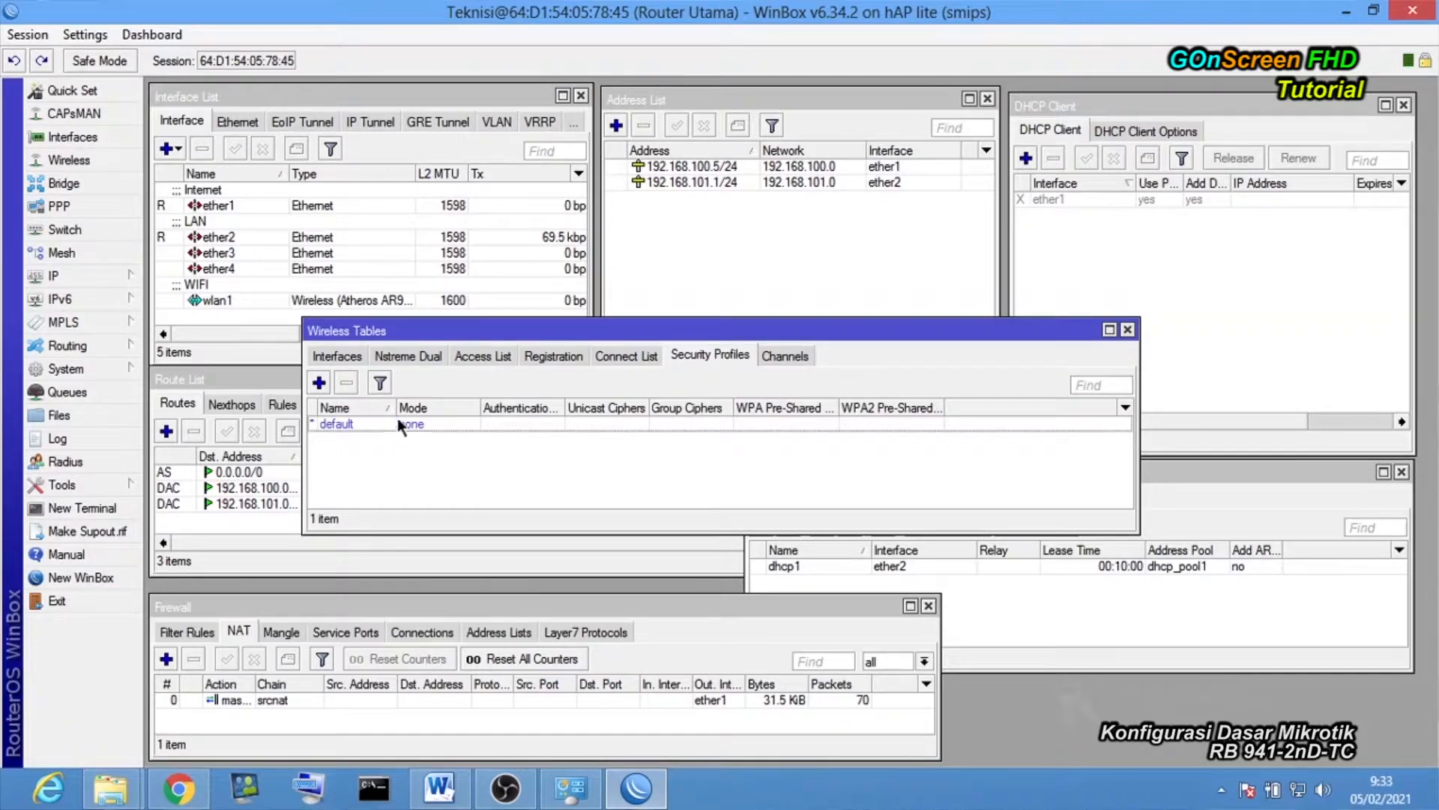
pyautogui.click(319, 382)
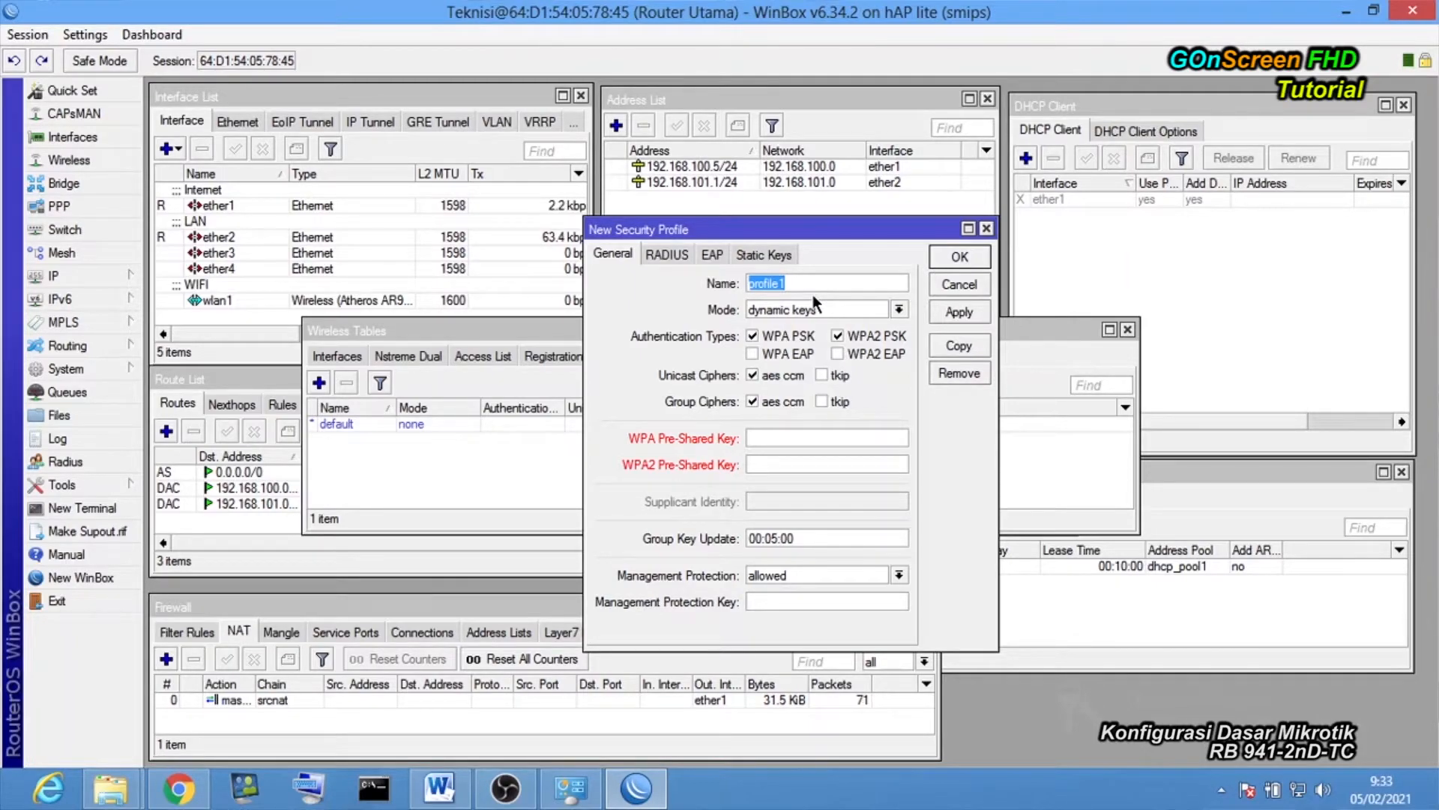
# Name the profile WIFI, enter the WPA2 pre-shared key, and save it.
pyautogui.write('WIFI')
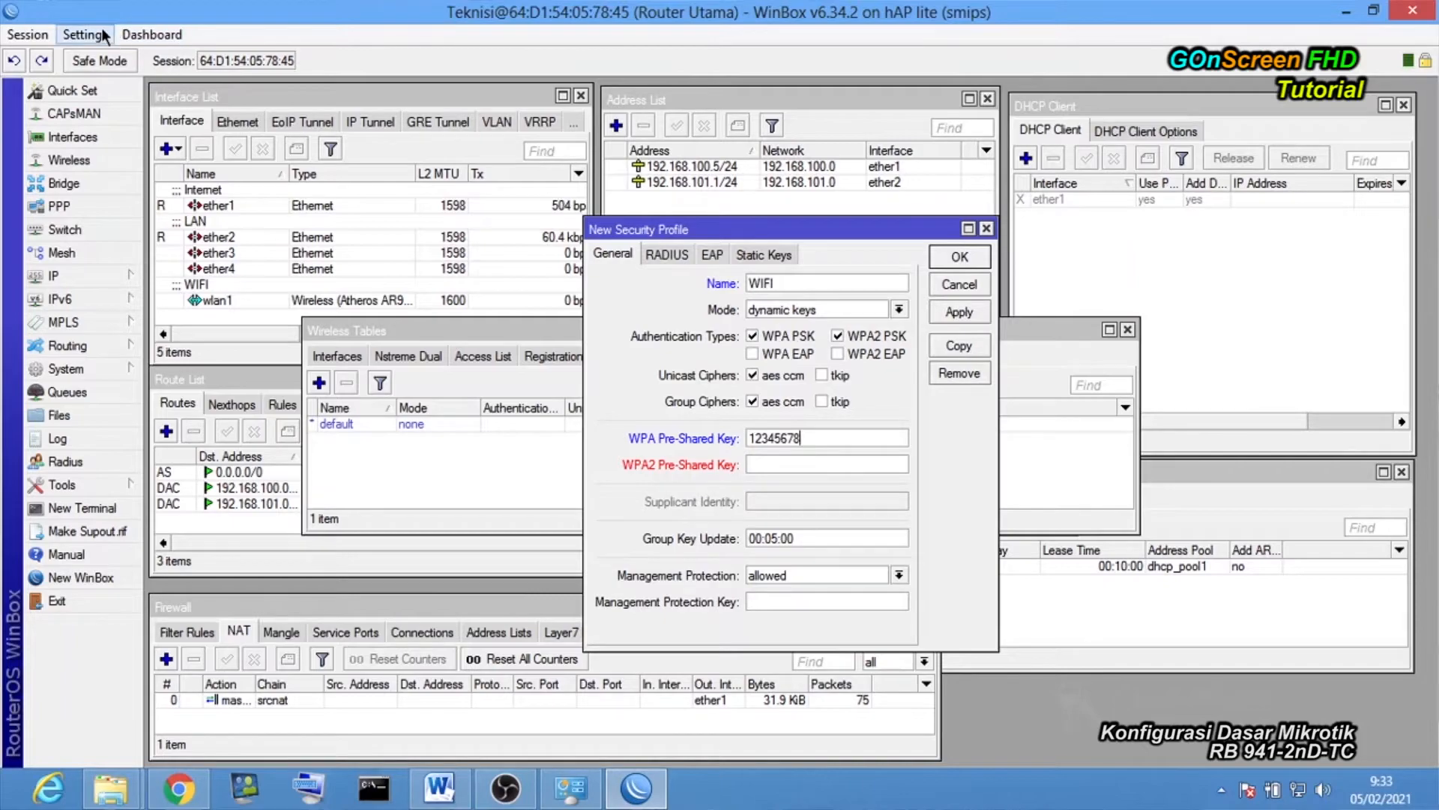
pyautogui.click(101, 35)
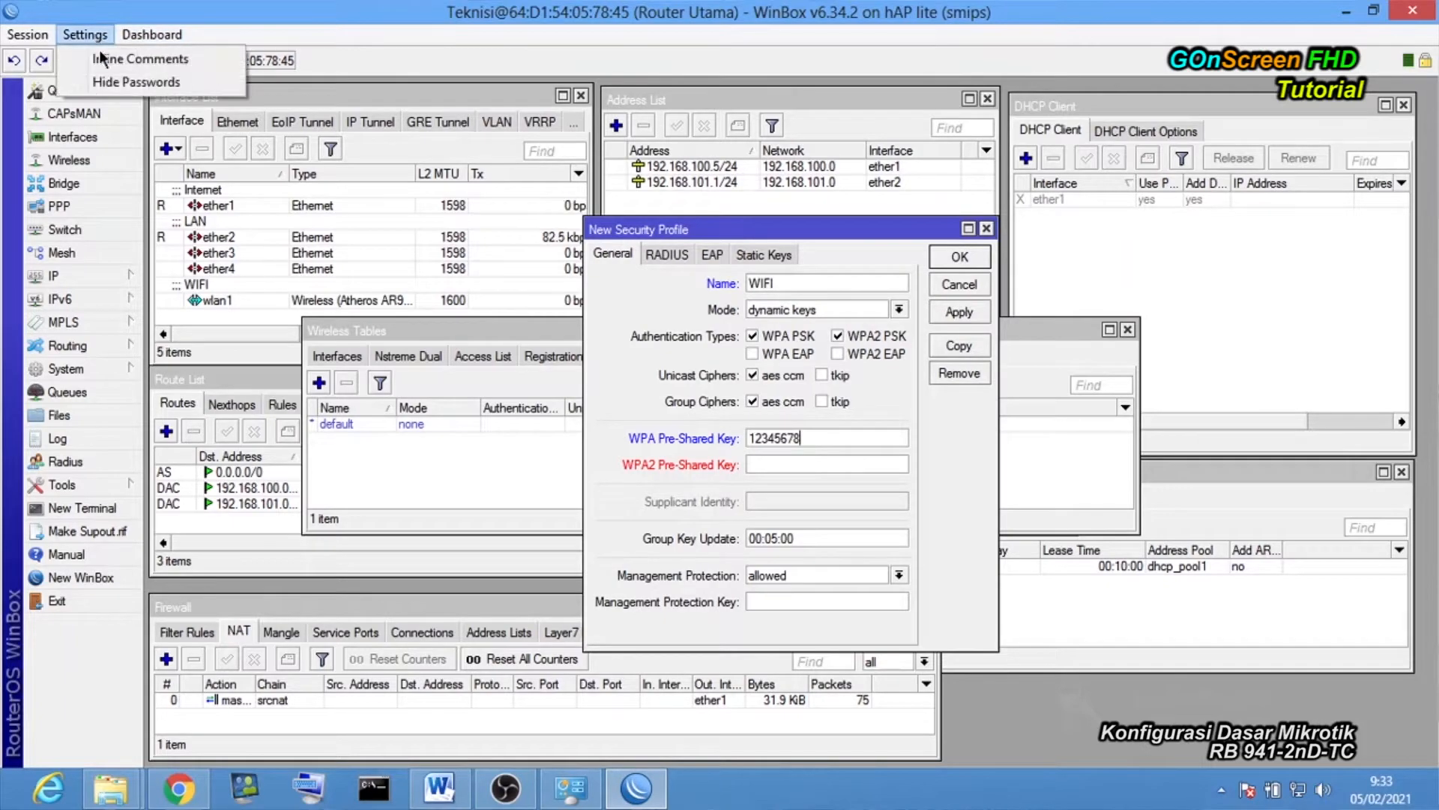
pyautogui.click(140, 86)
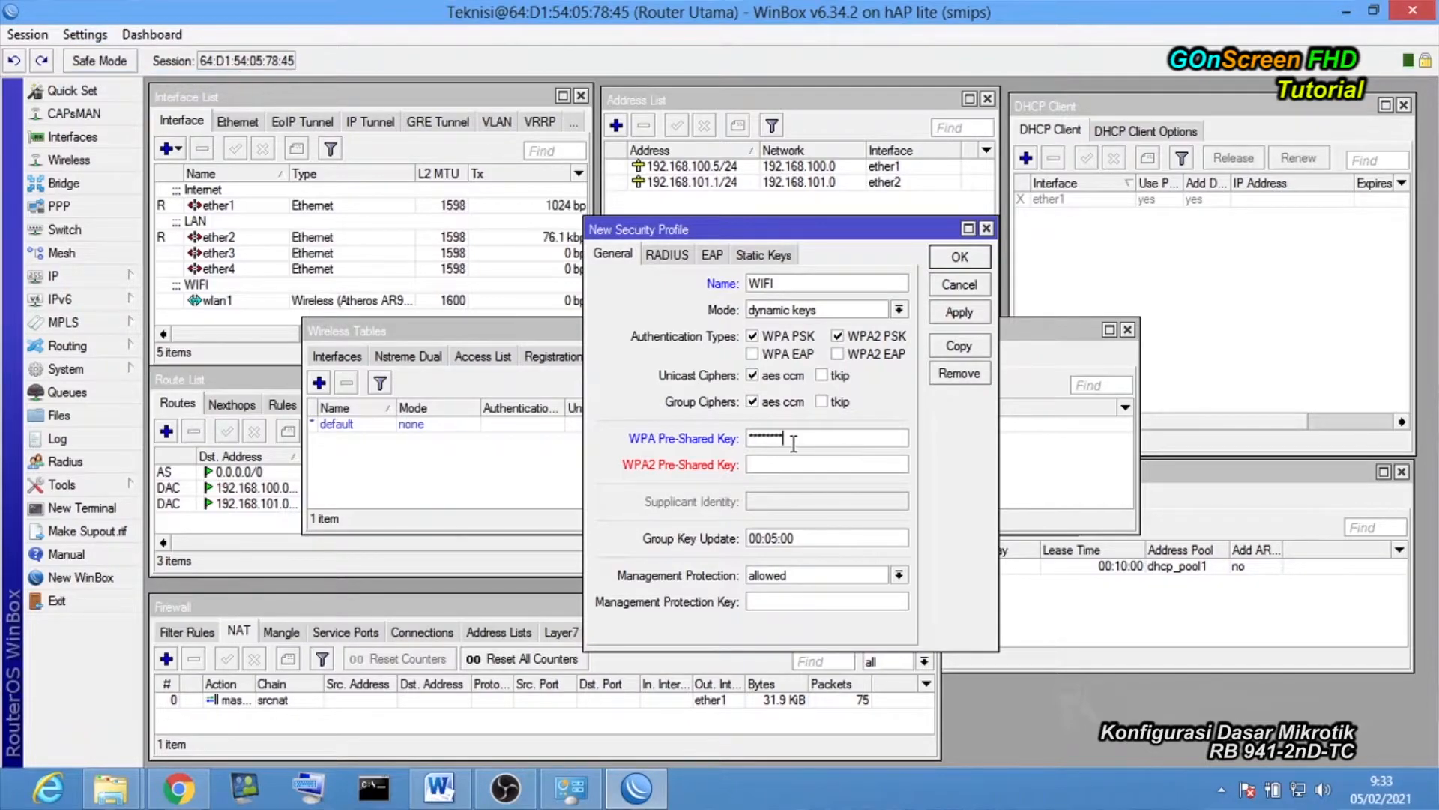
pyautogui.click(99, 37)
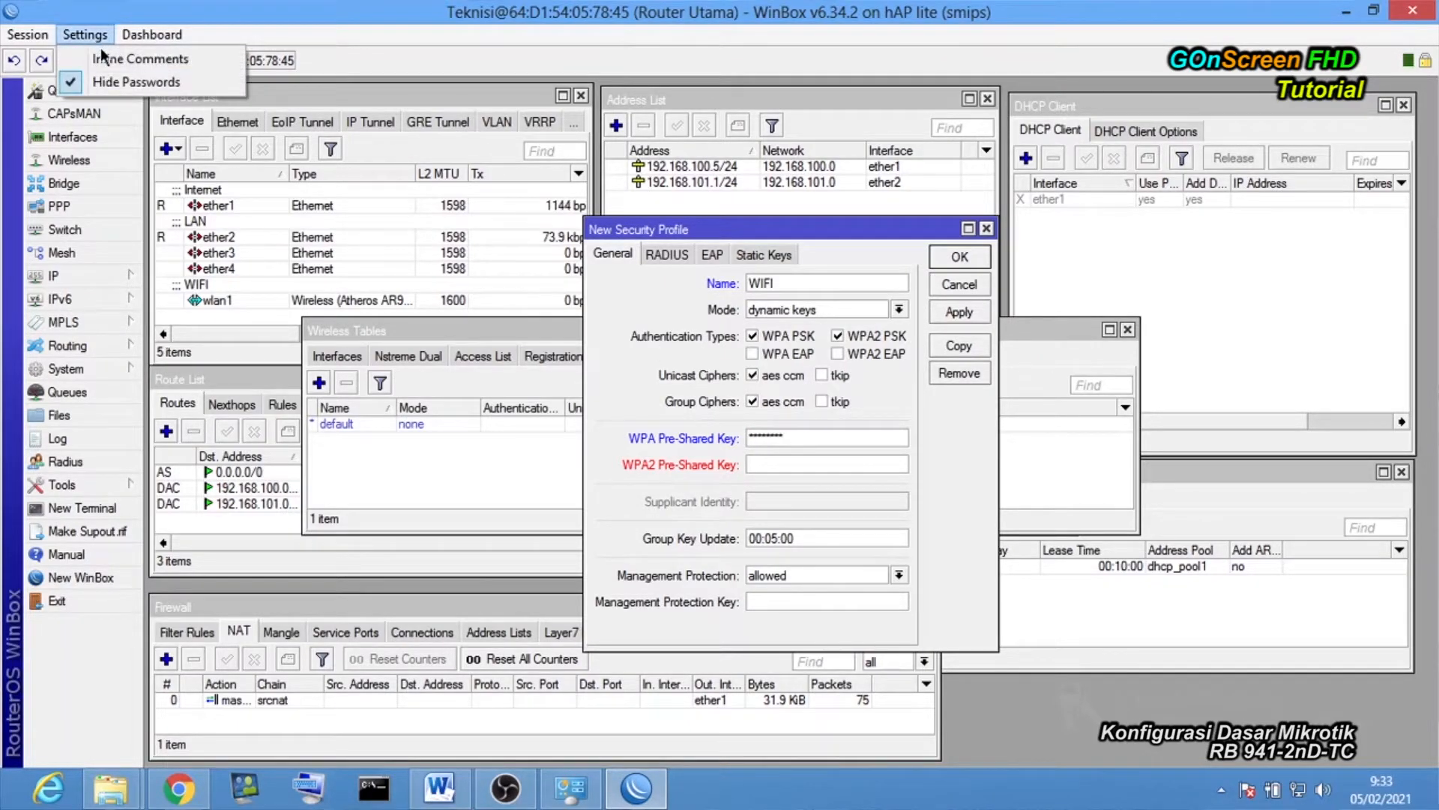
pyautogui.click(98, 78)
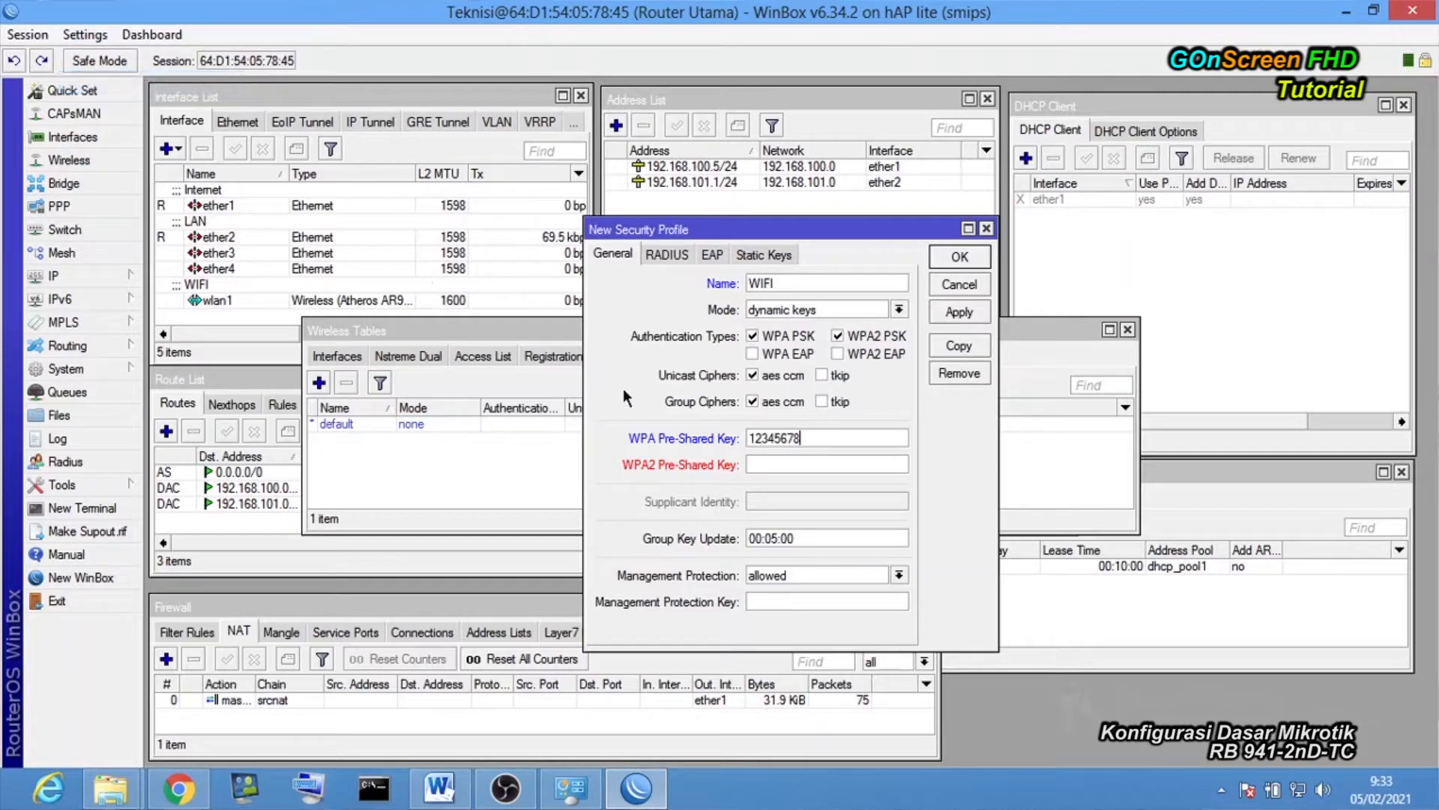
pyautogui.click(764, 461)
pyautogui.write('12345678')
pyautogui.press('Return')
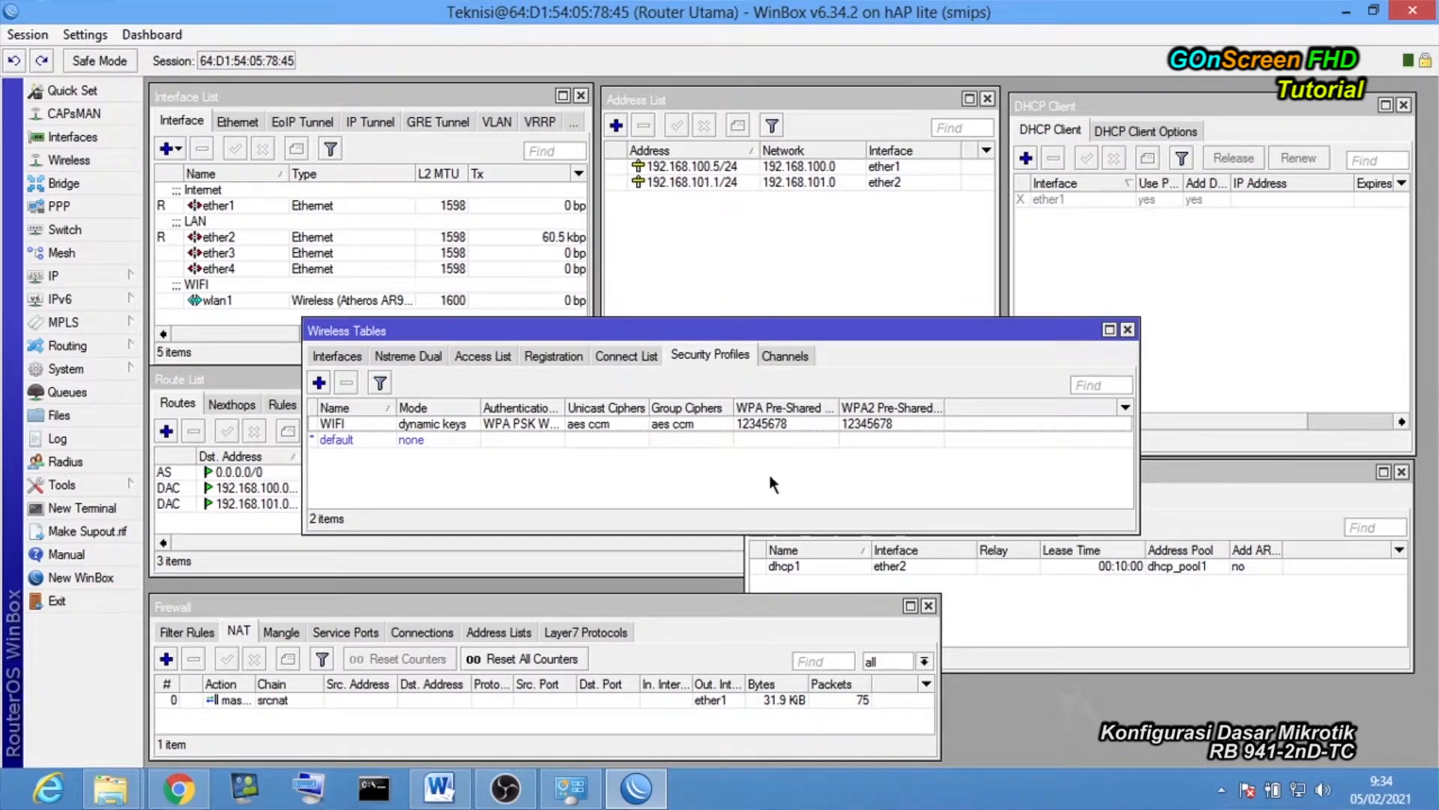
# Open and close the default security profile unchanged, then list the wireless interfaces.
pyautogui.doubleClick(363, 442)
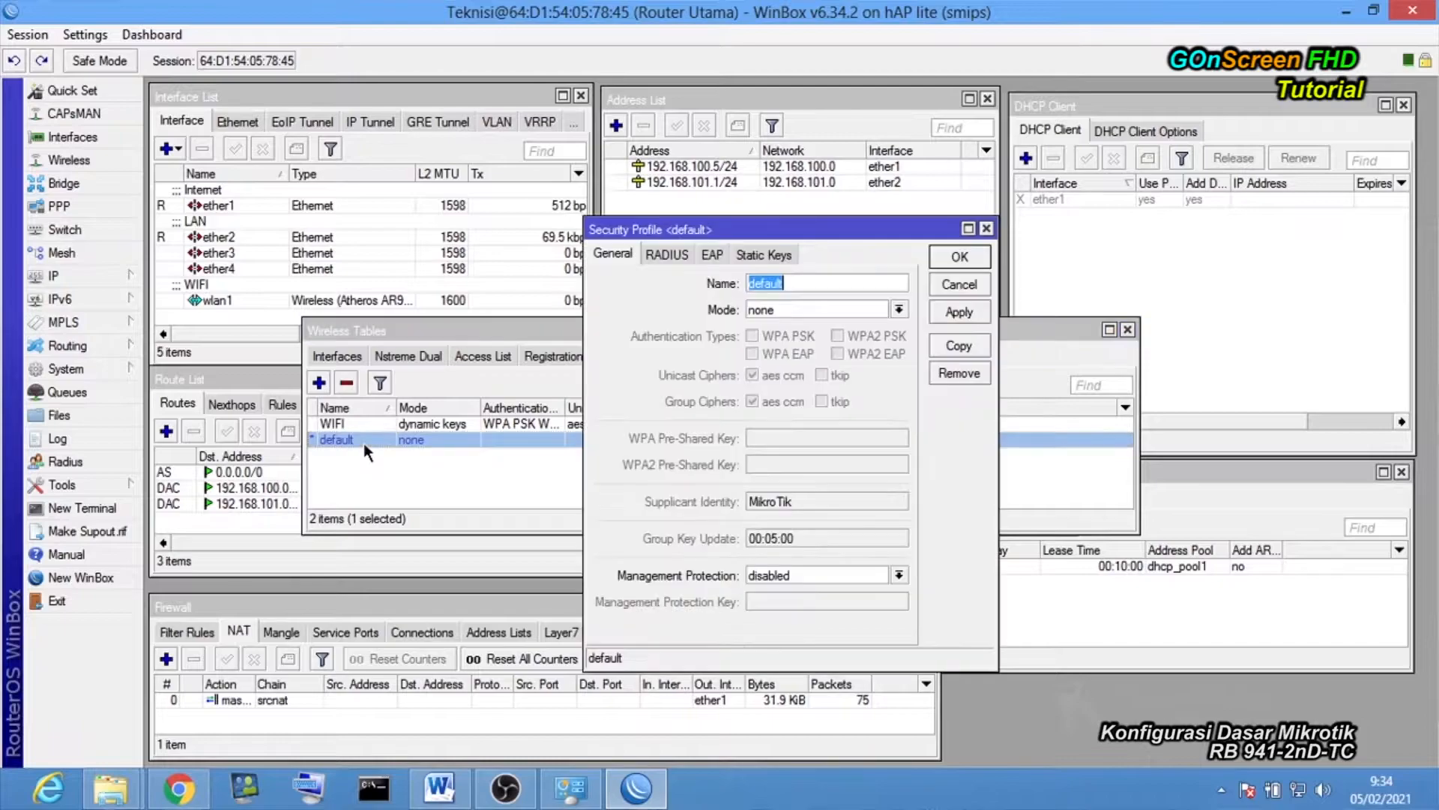
pyautogui.moveTo(768, 240); pyautogui.dragTo(685, 171)
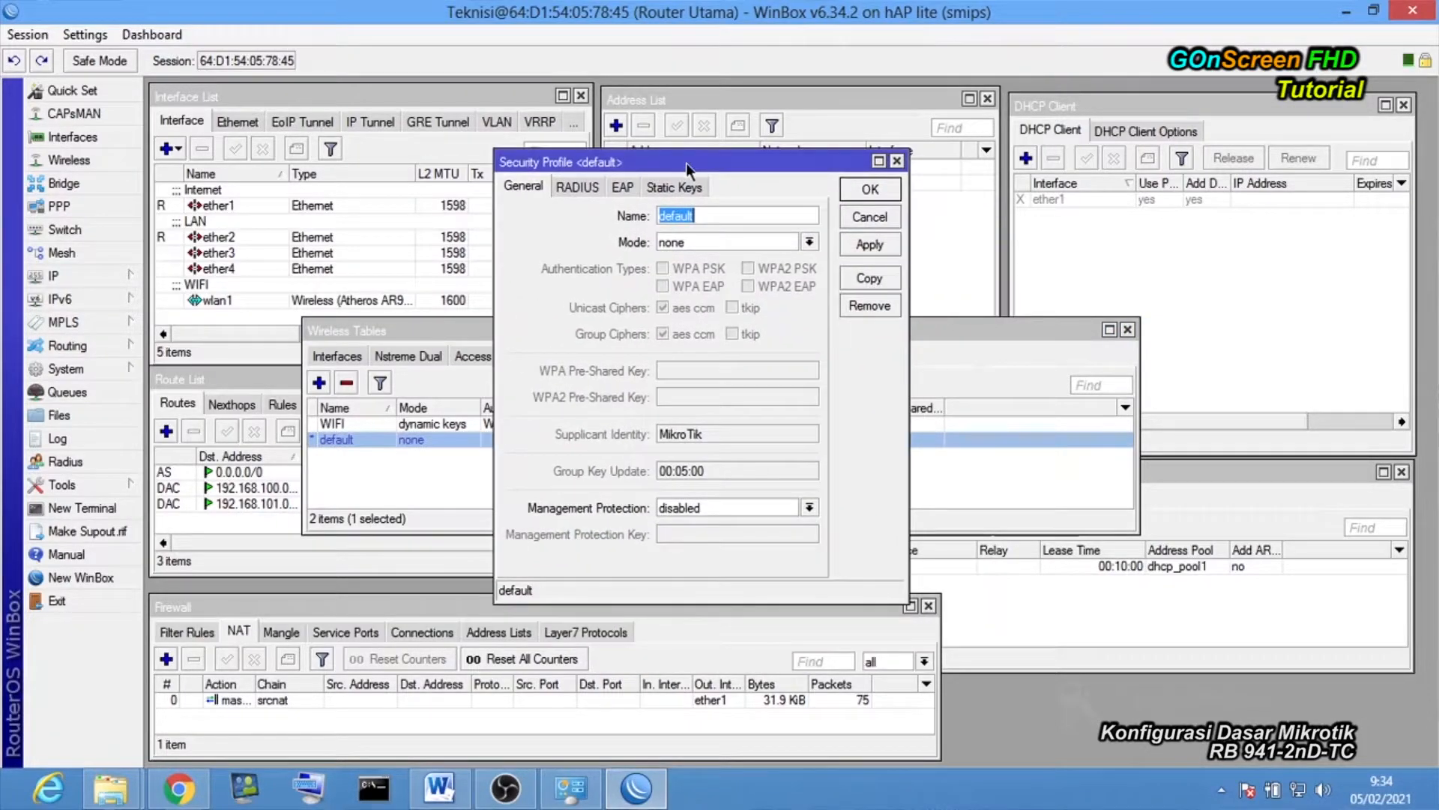
pyautogui.click(867, 218)
pyautogui.click(336, 356)
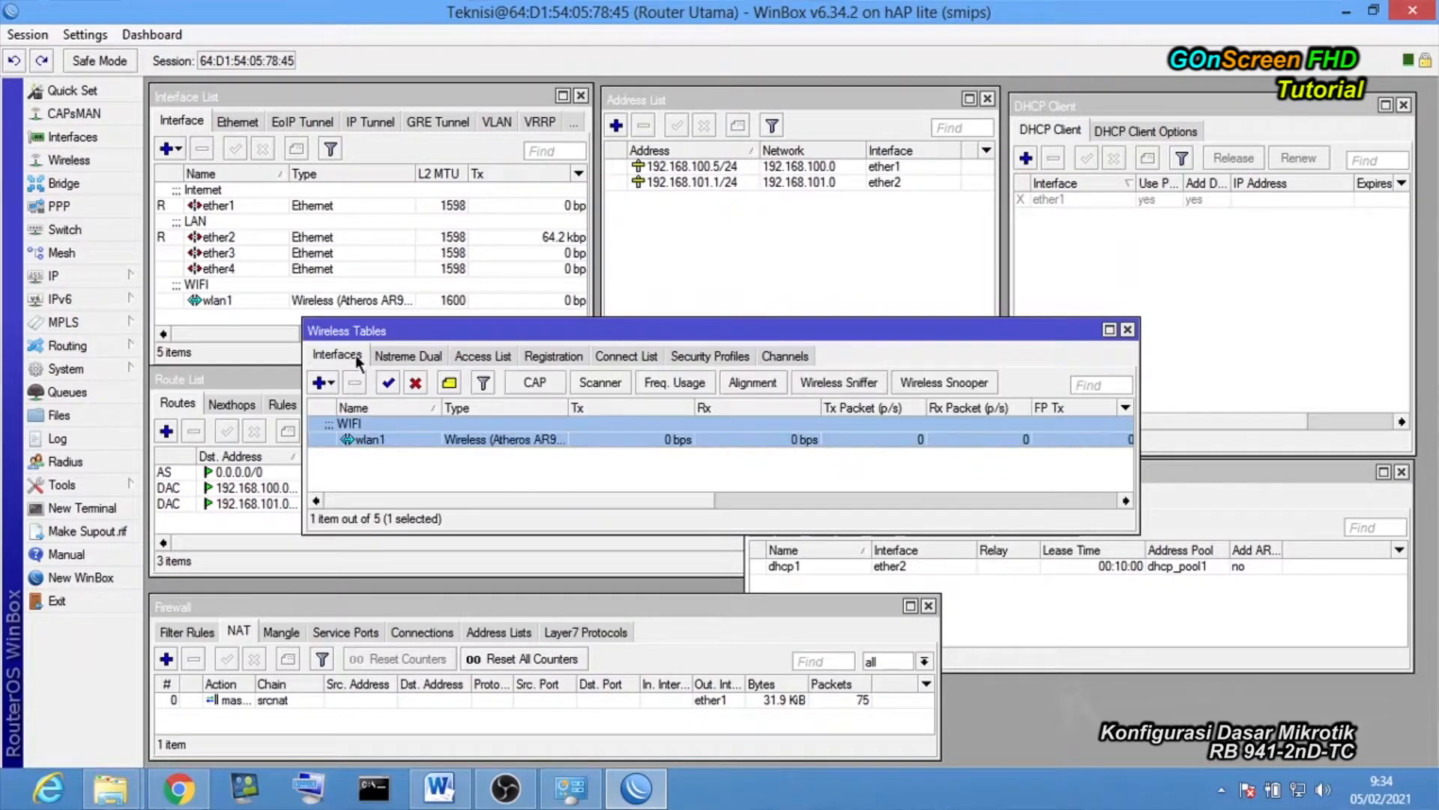
# Give wlan1 band 2GHz-B/G/N, 20MHz channel width and auto frequency, then select the SSID.
pyautogui.doubleClick(367, 440)
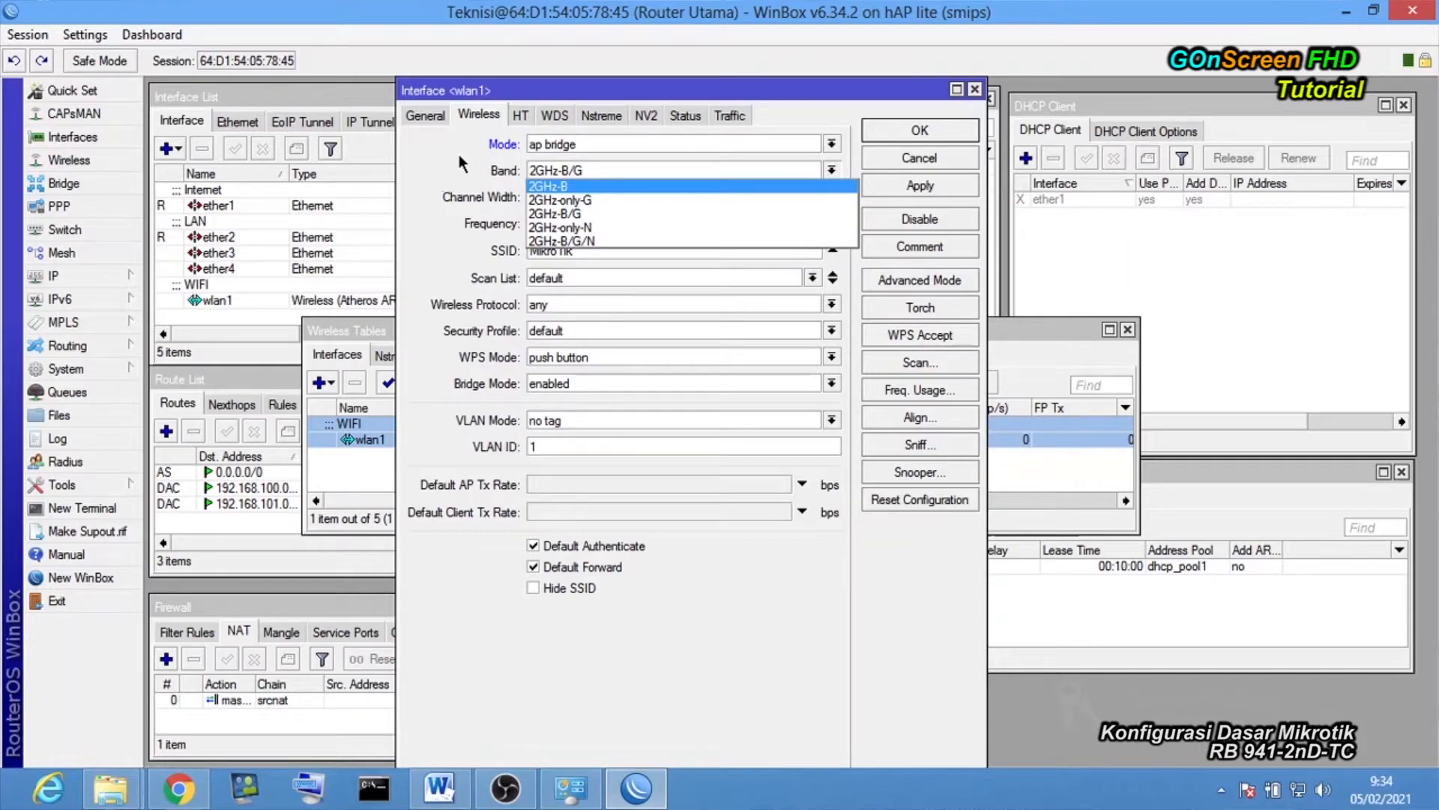
pyautogui.click(603, 234)
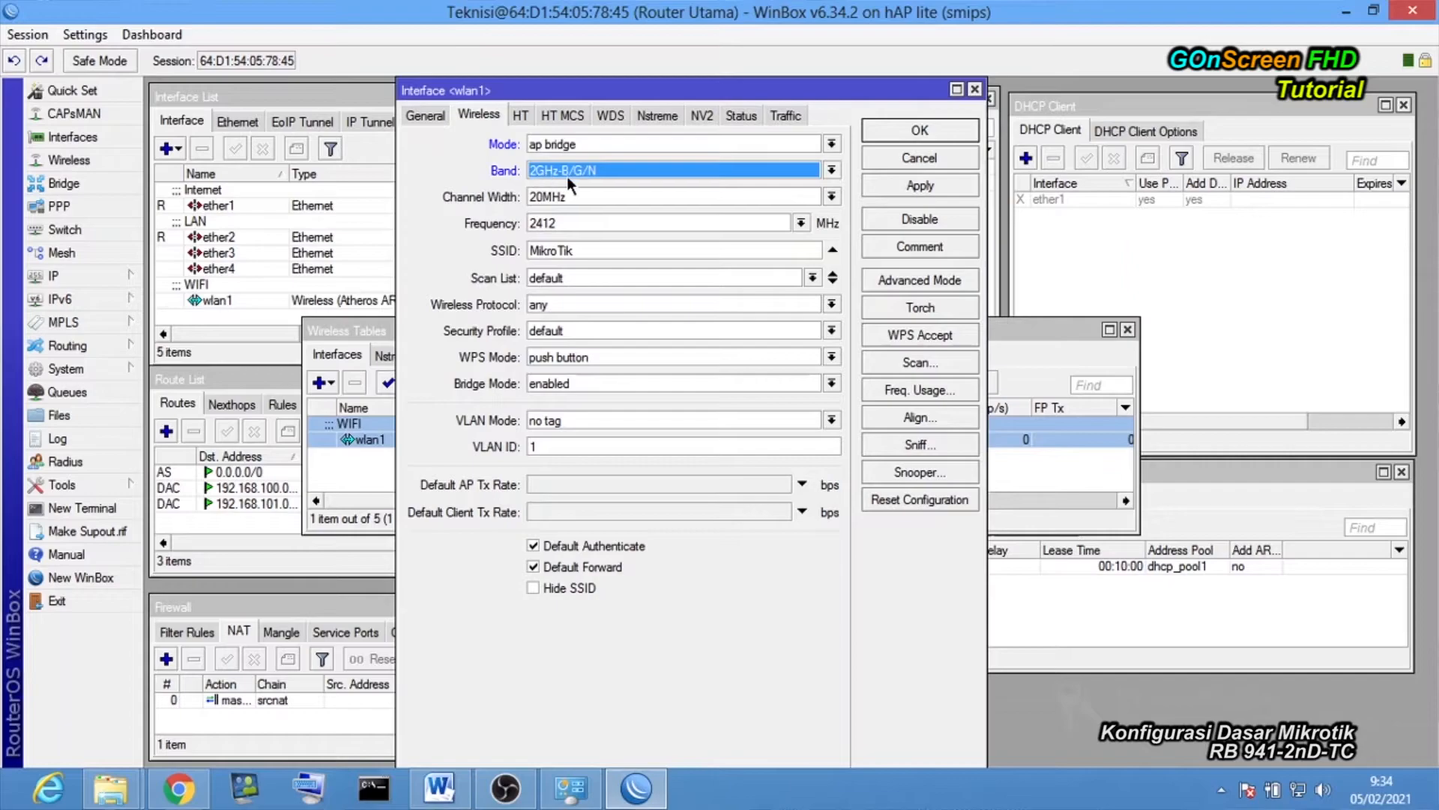
pyautogui.click(754, 196)
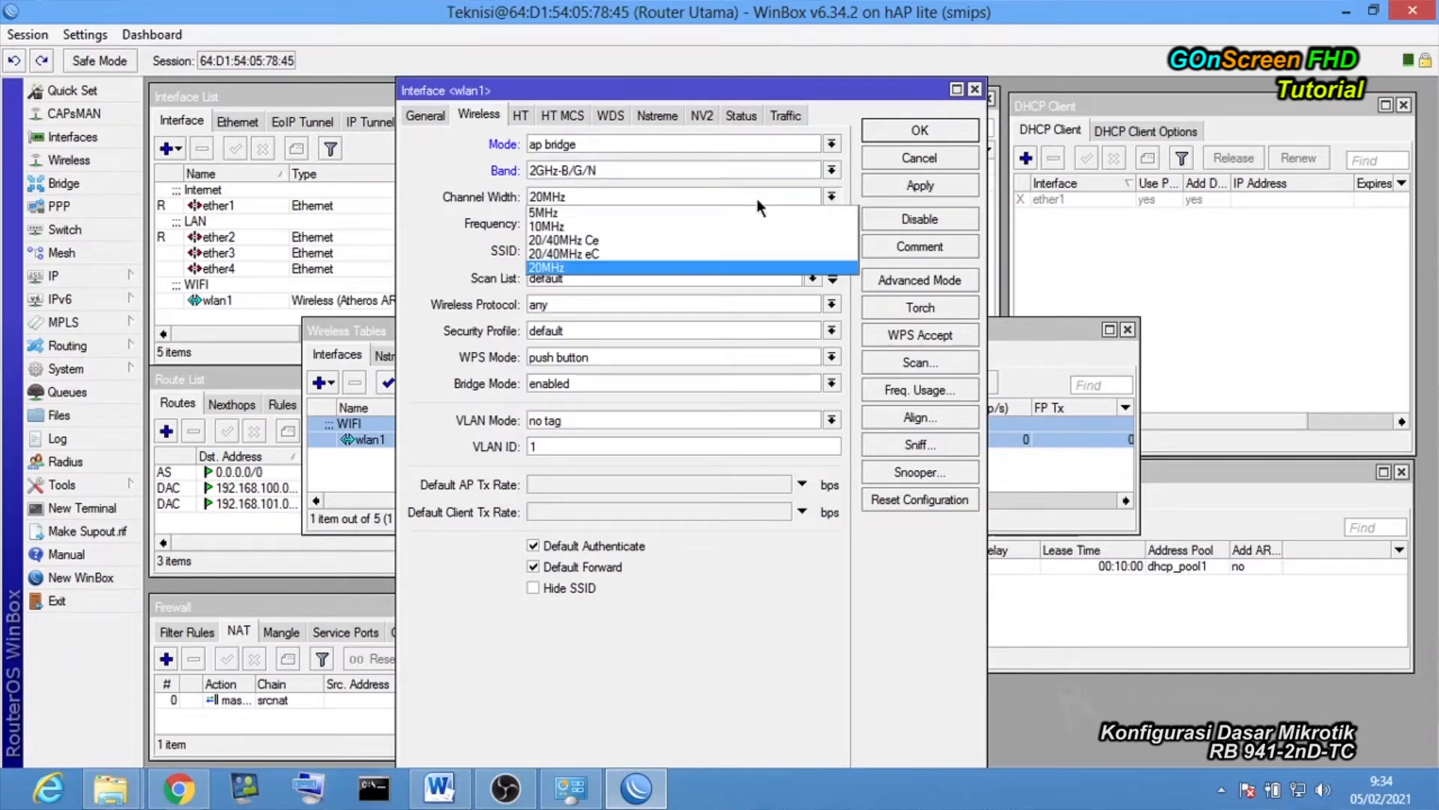
pyautogui.click(619, 264)
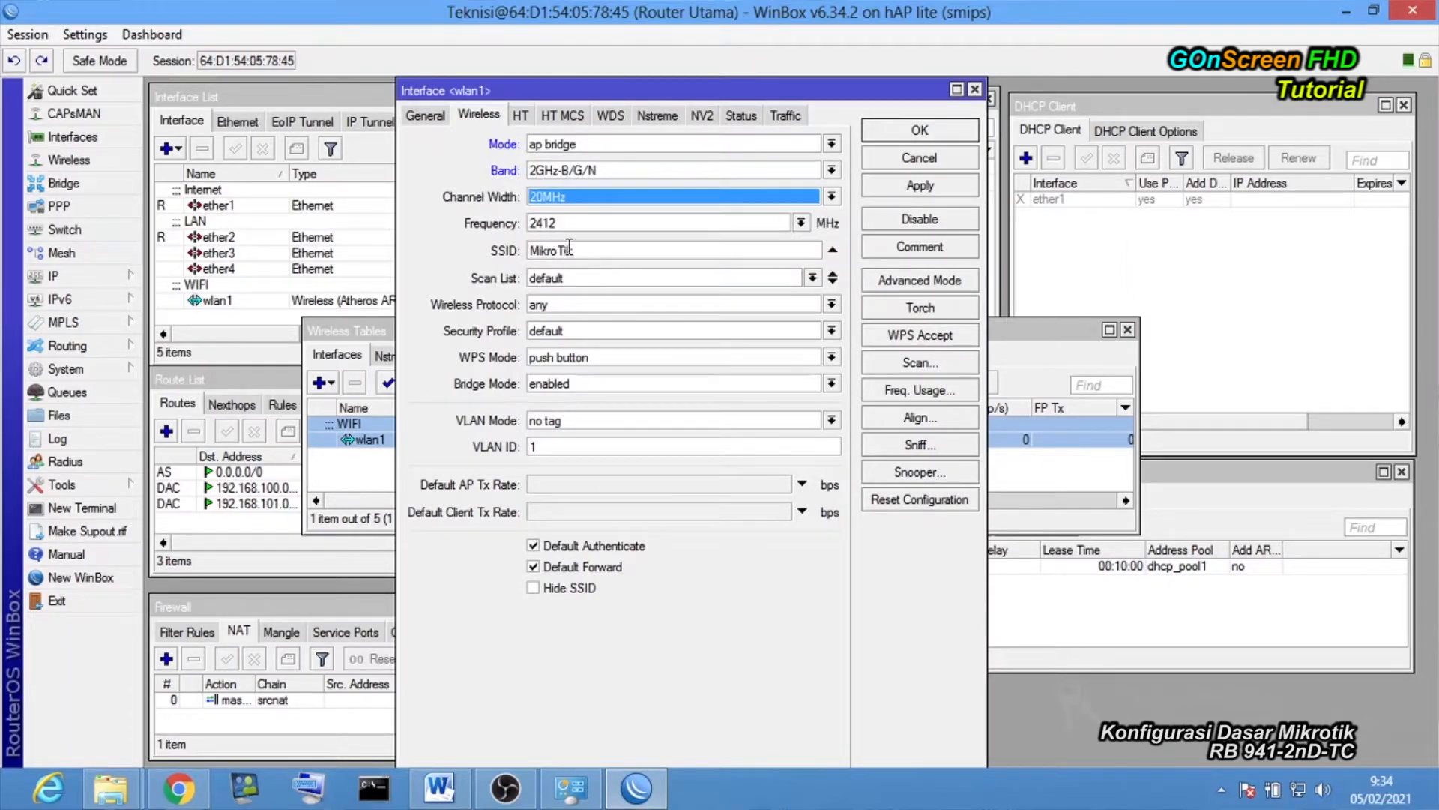
pyautogui.click(801, 224)
pyautogui.click(596, 384)
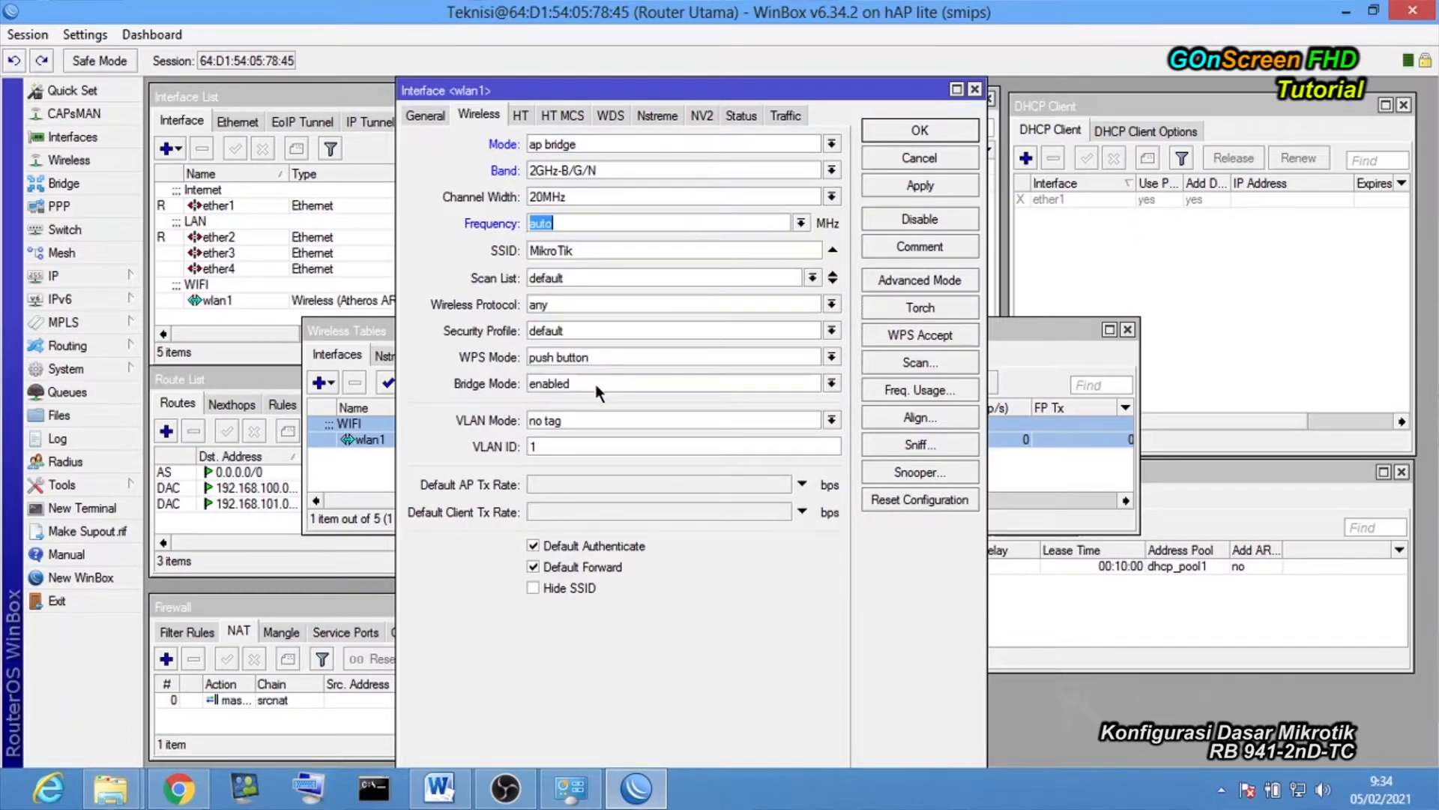
pyautogui.moveTo(579, 251); pyautogui.dragTo(475, 242)
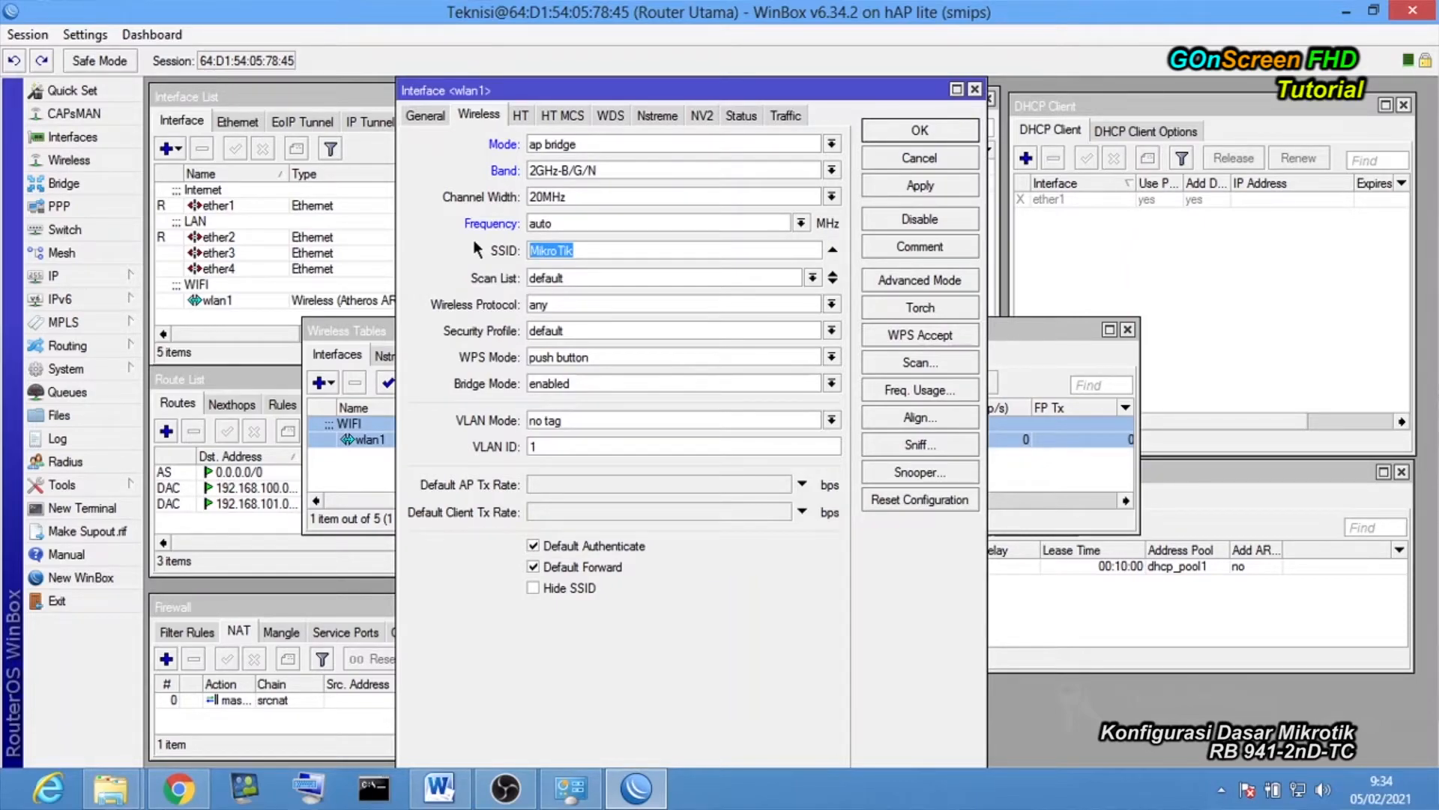
# Set wlan1's SSID to 'WIFI ROUTER' and choose the WIFI security profile.
pyautogui.write('W')
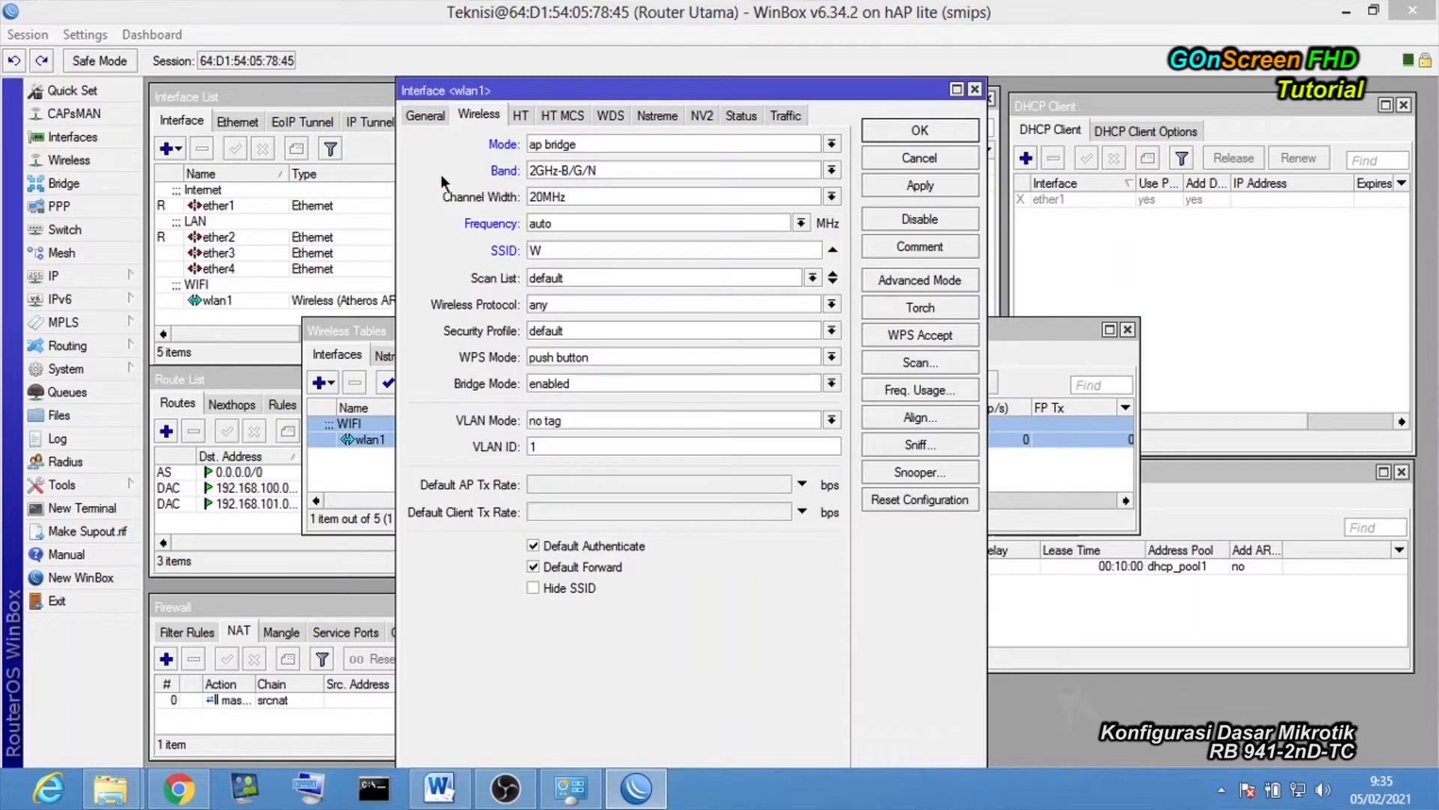
pyautogui.click(564, 238)
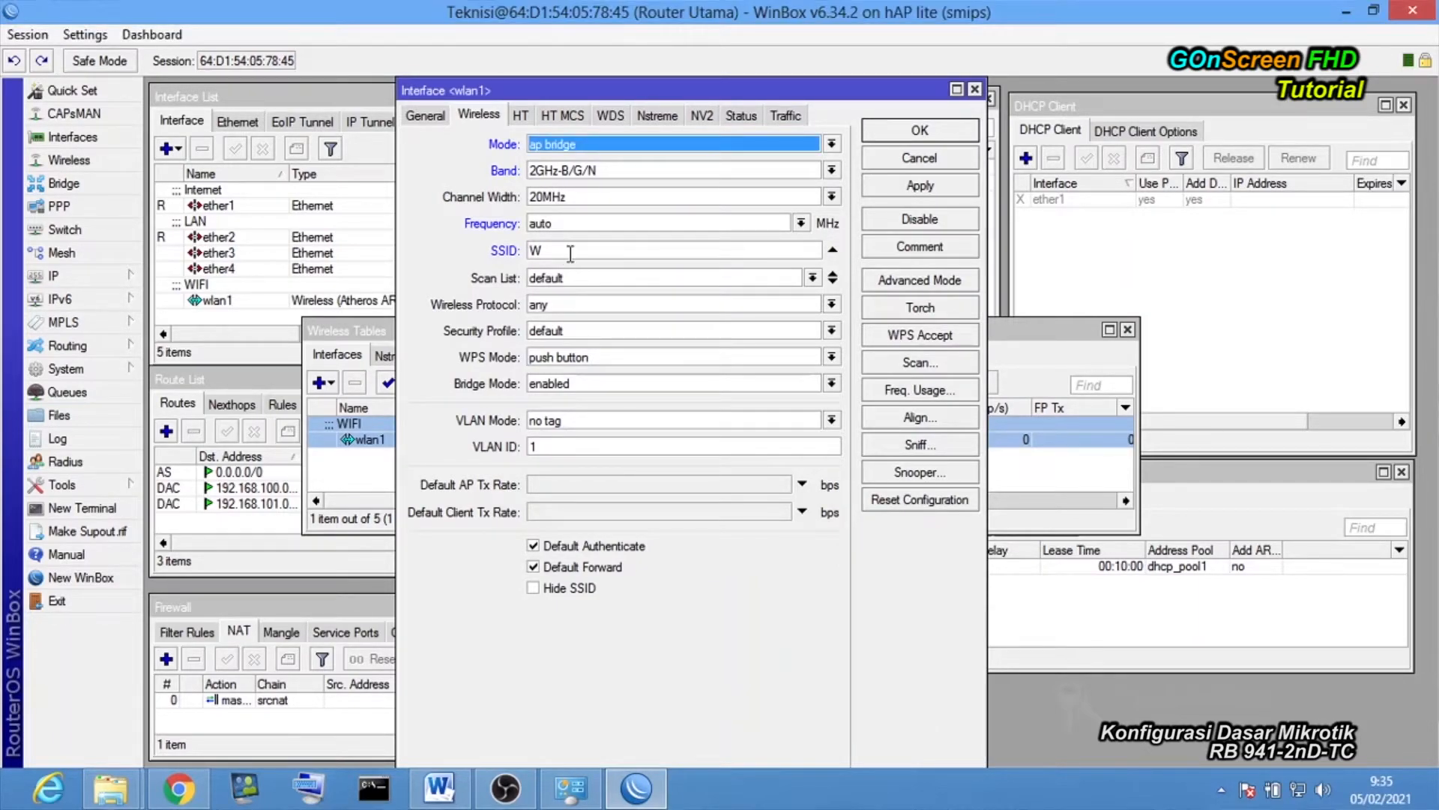
pyautogui.click(570, 252)
pyautogui.write('II')
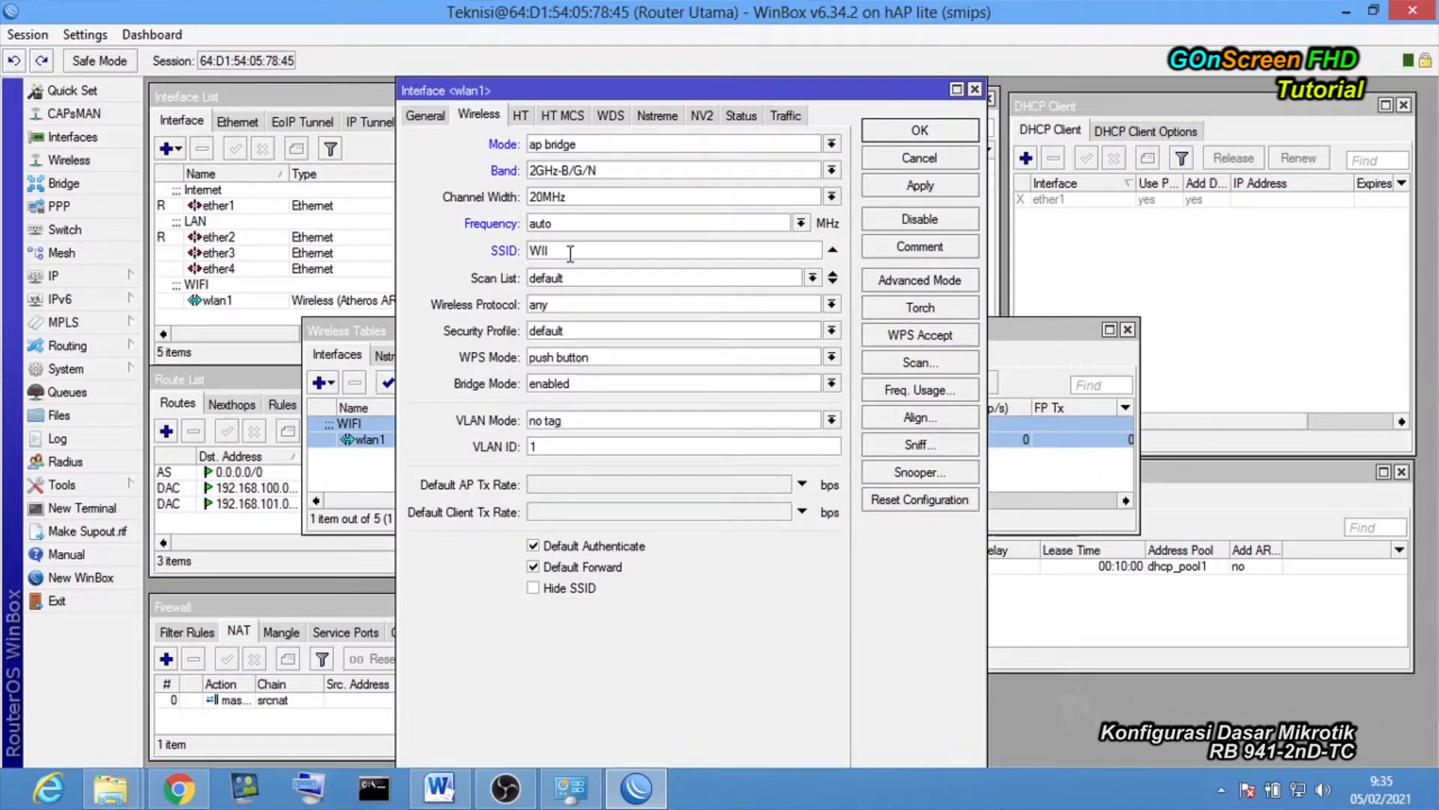
pyautogui.write('FI ROUTER')
pyautogui.click(566, 330)
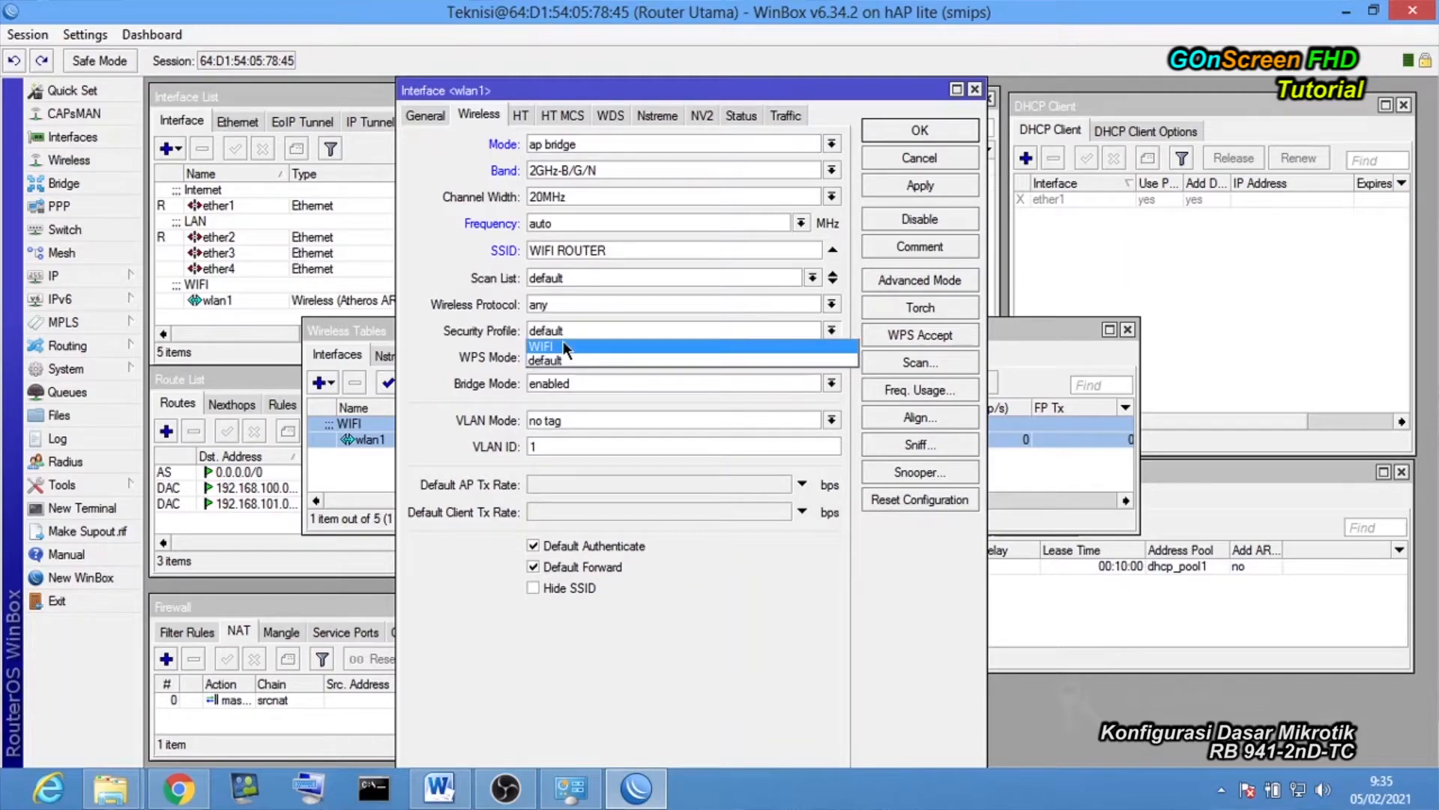
pyautogui.click(563, 346)
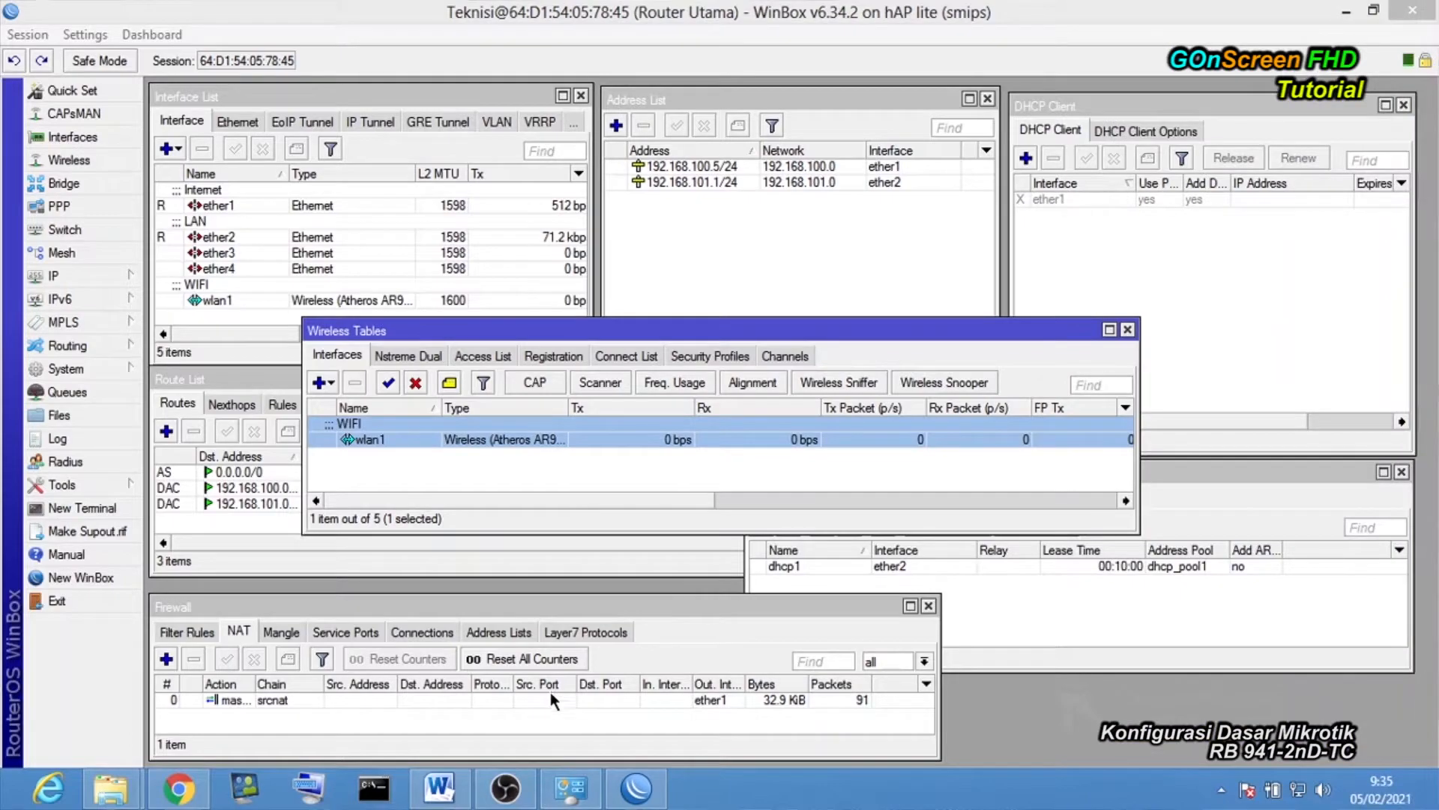
# Enable the laptop's disabled Wi-Fi adapter in Network Connections.
pyautogui.click(569, 790)
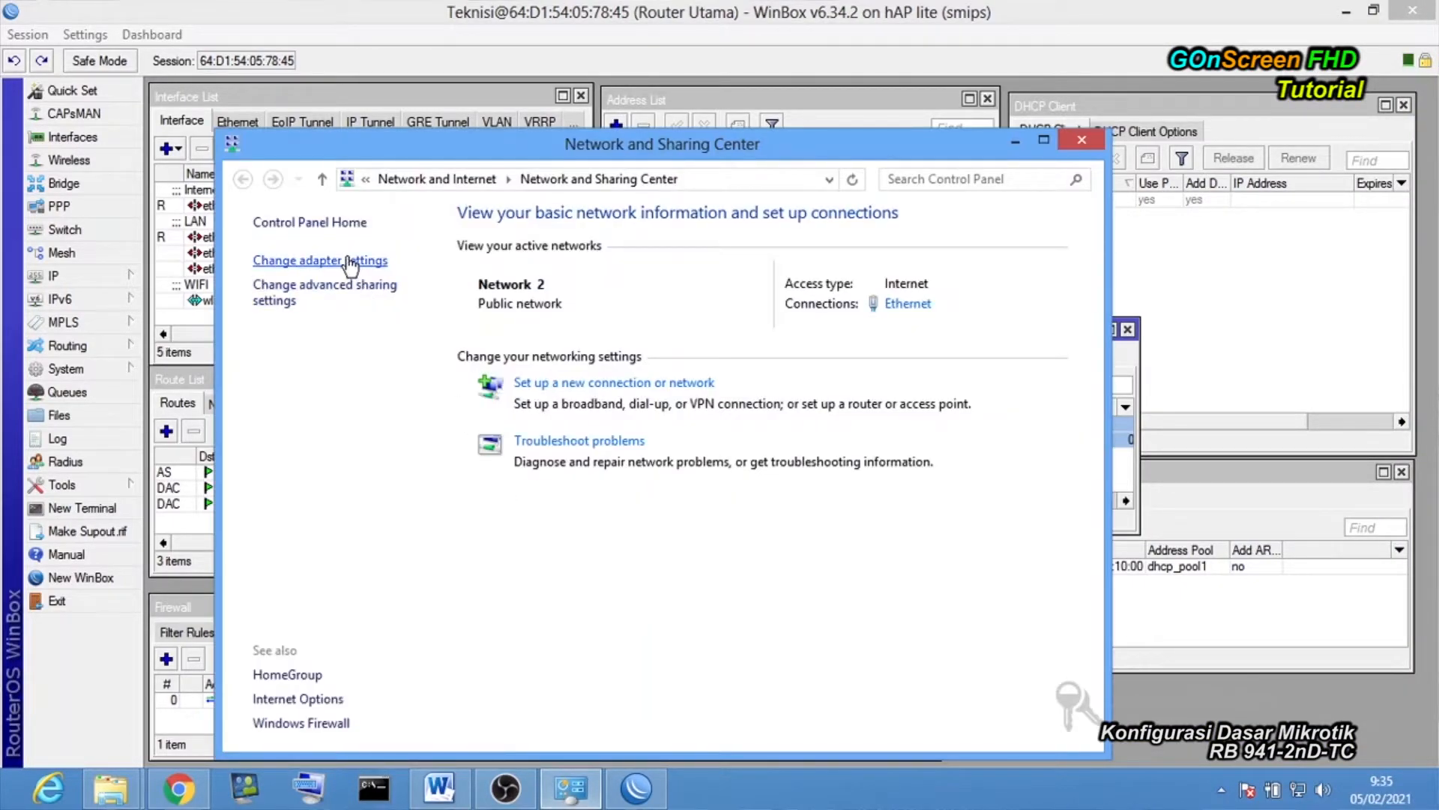
pyautogui.click(320, 260)
pyautogui.doubleClick(823, 294)
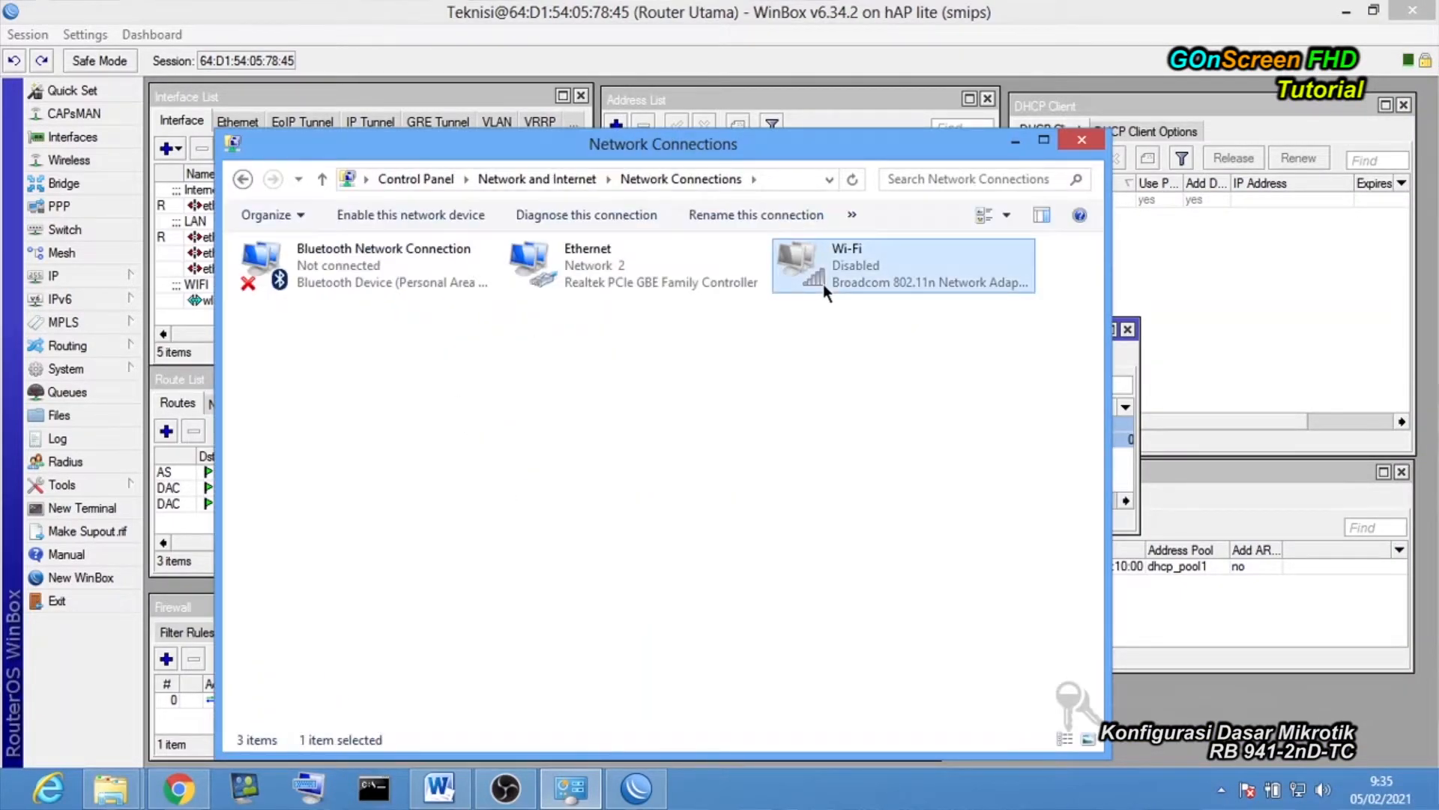
# Connect the laptop to the WIFI ROUTER wireless network.
pyautogui.click(1299, 790)
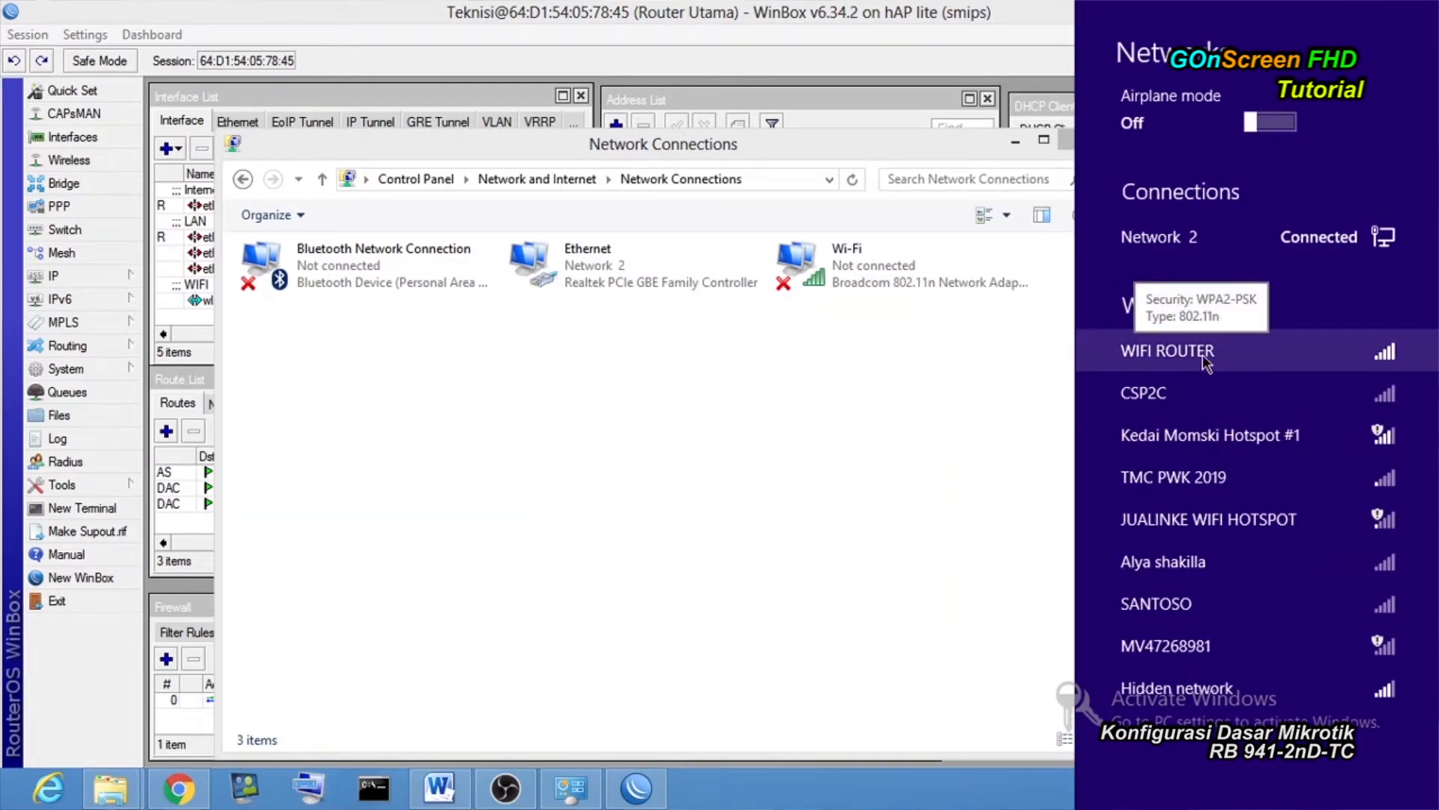
pyautogui.click(1205, 363)
pyautogui.click(1349, 468)
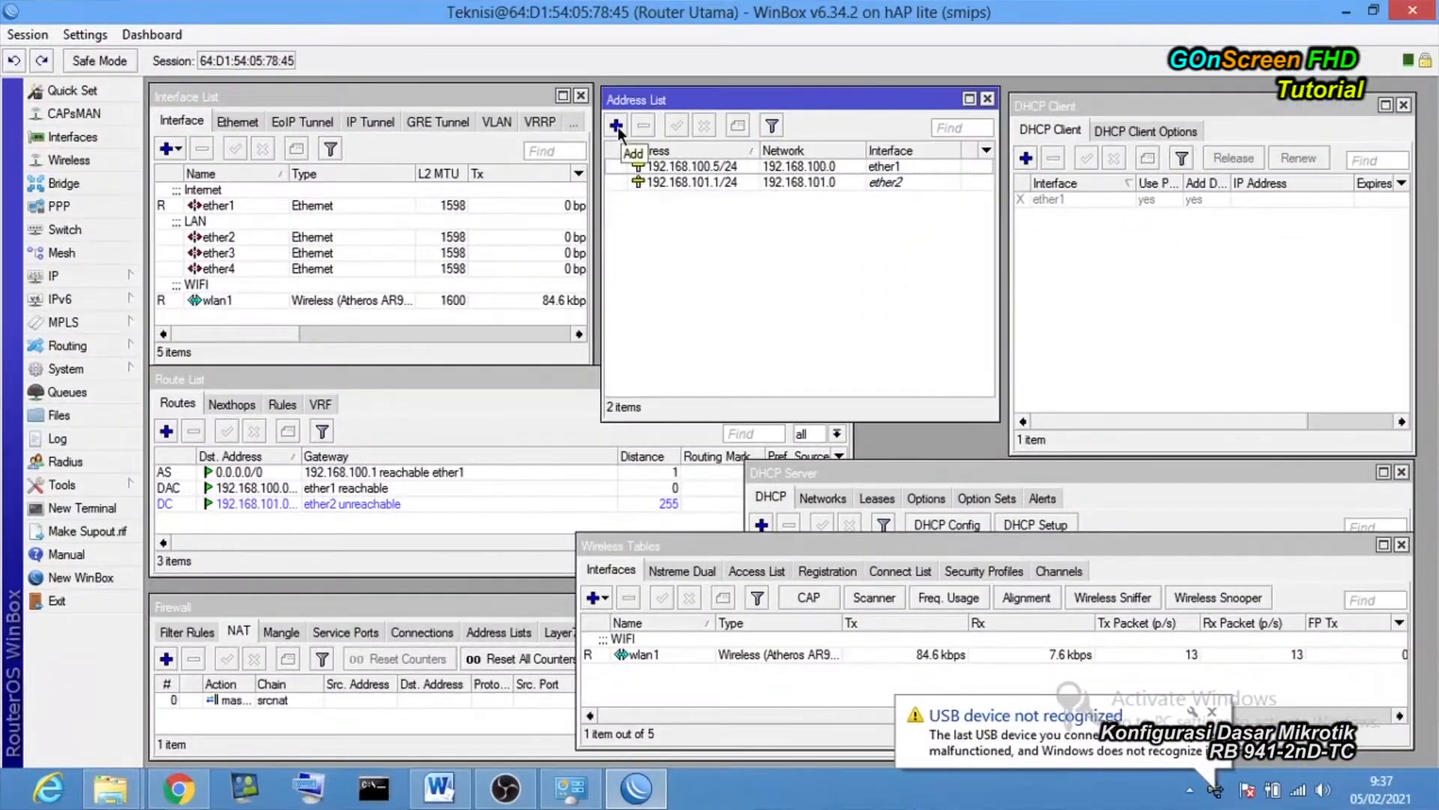
pyautogui.click(616, 125)
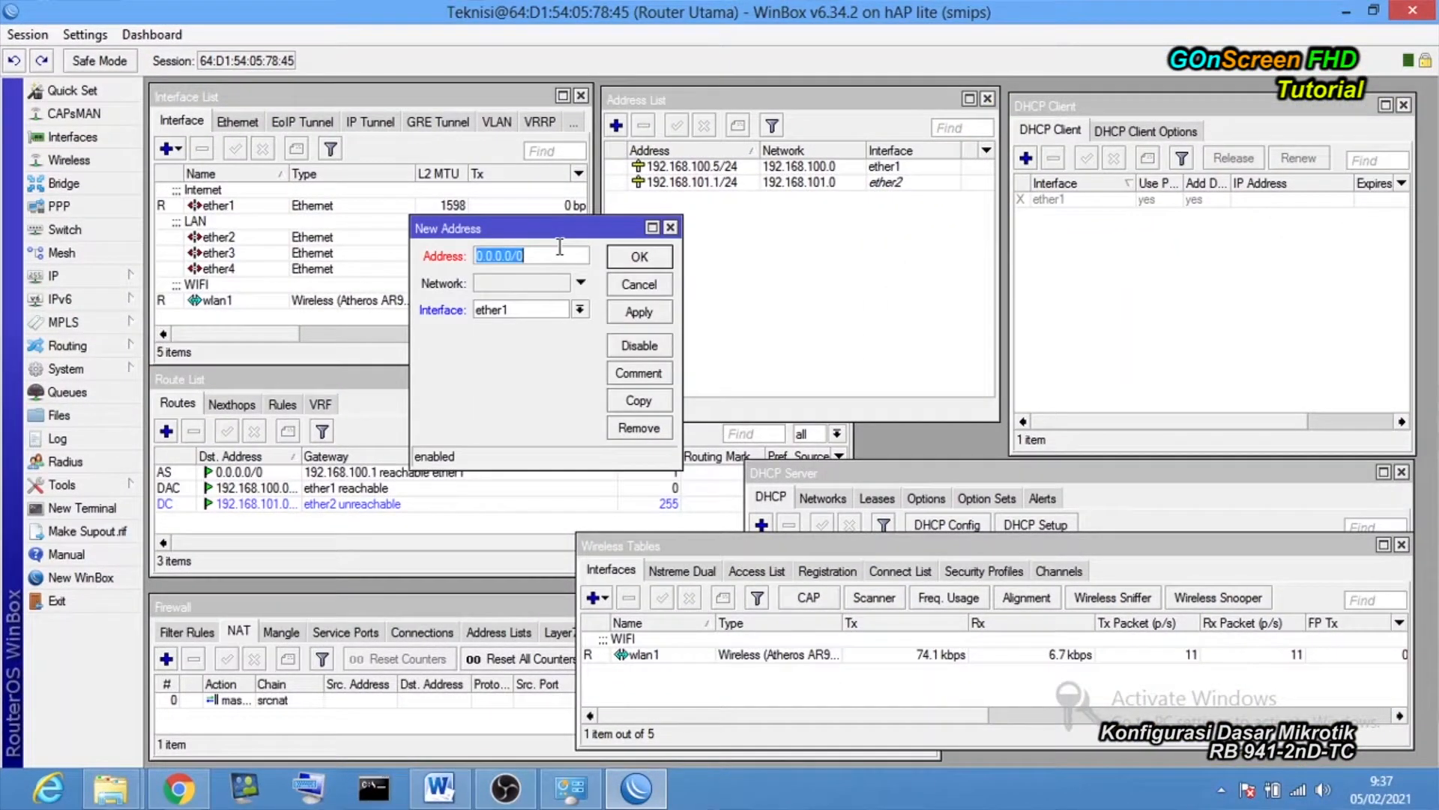
# Add address 192.168.102.1/24 on interface wlan1, checking the planned address in the topology.
pyautogui.write('192')
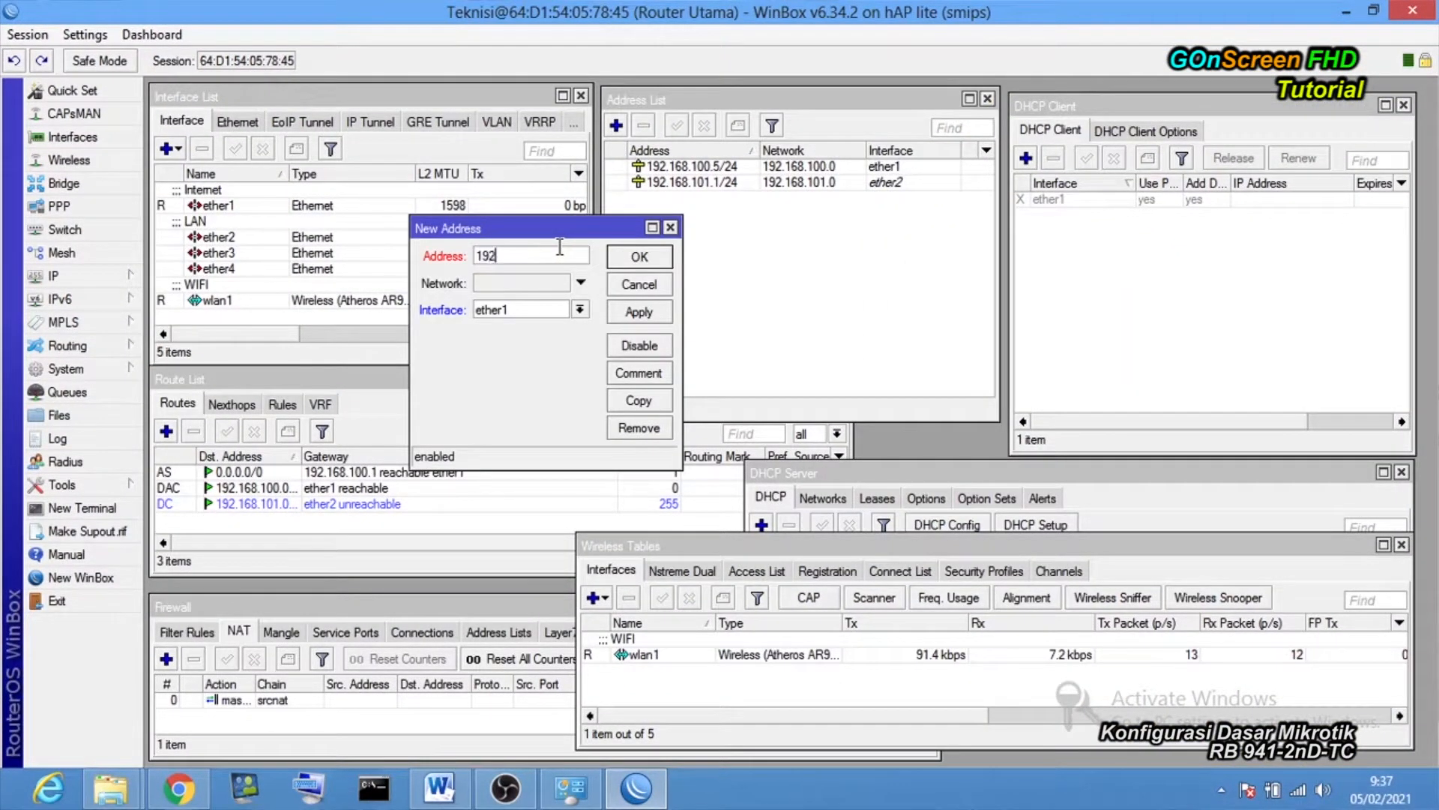
pyautogui.write('.168.')
pyautogui.press('BackSpace')
pyautogui.write('.101')
pyautogui.press('BackSpace')
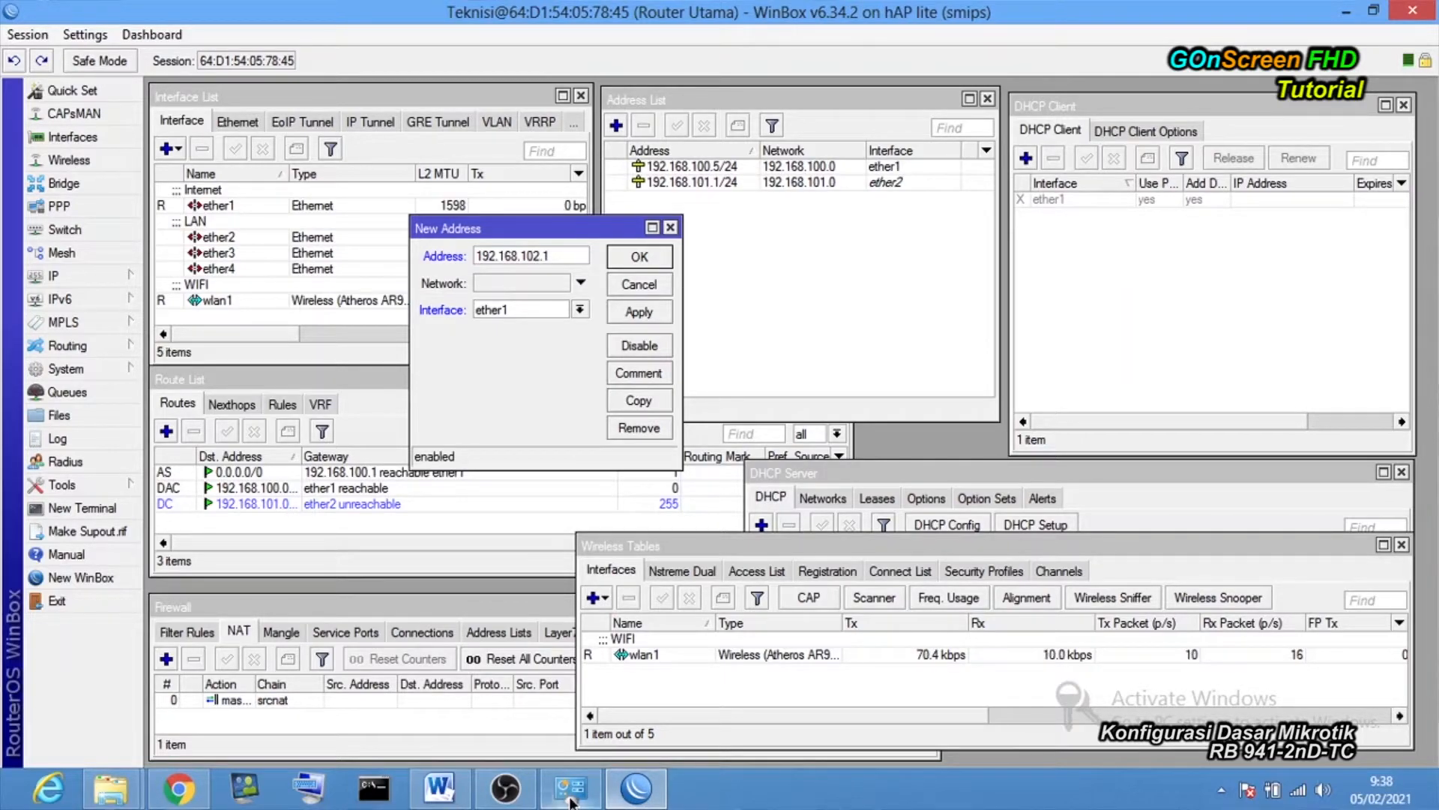
pyautogui.click(439, 787)
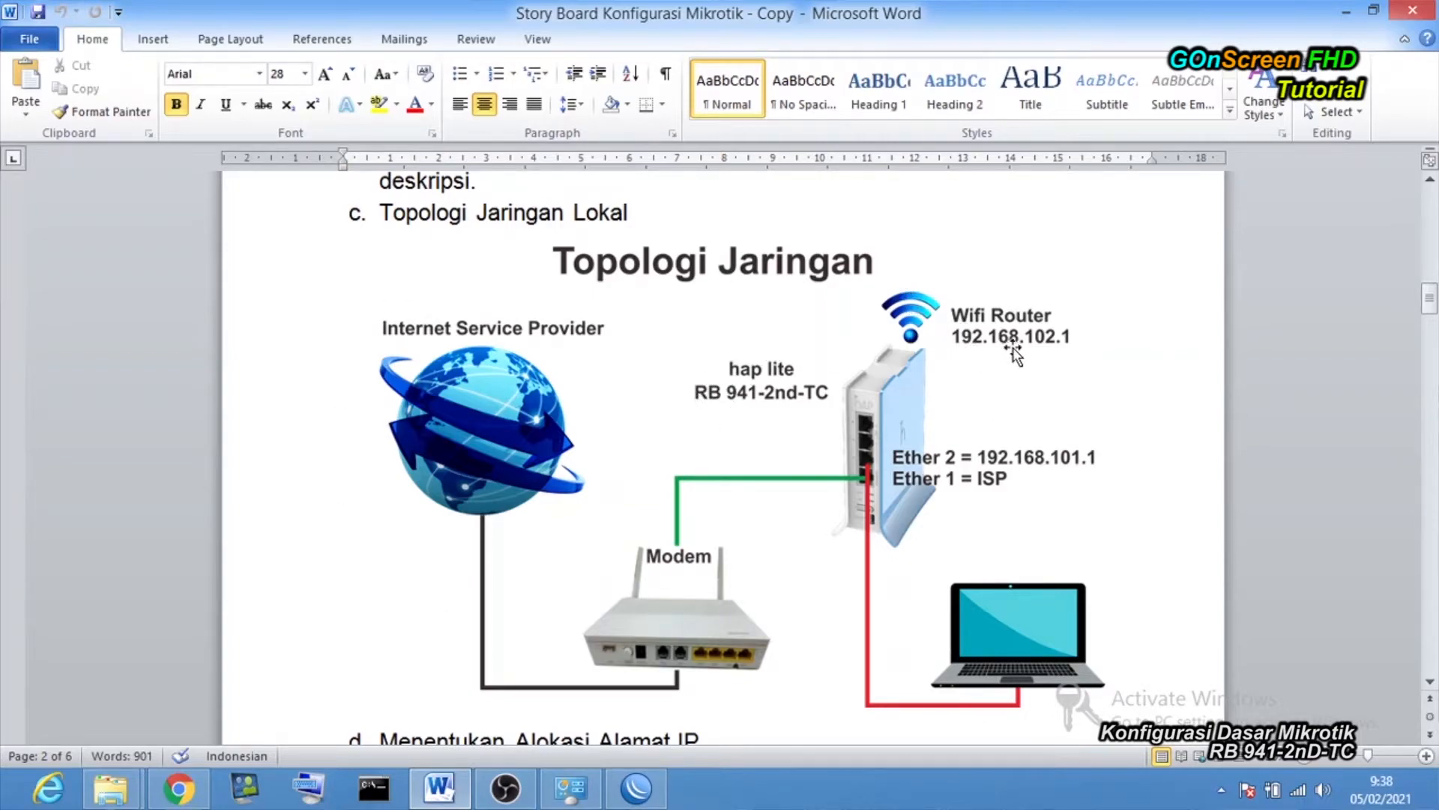
pyautogui.click(1345, 14)
pyautogui.click(560, 252)
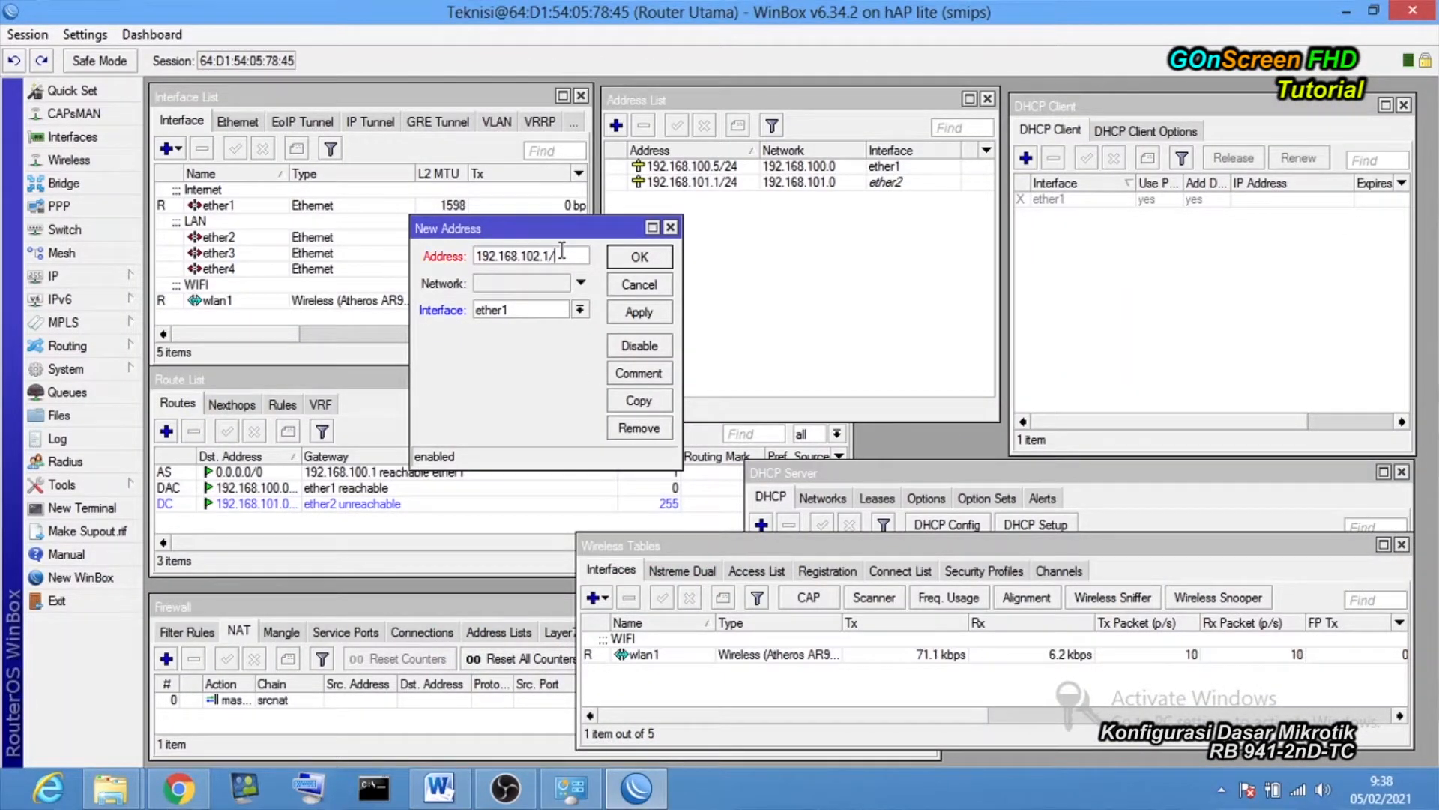
pyautogui.write('/24')
pyautogui.click(580, 309)
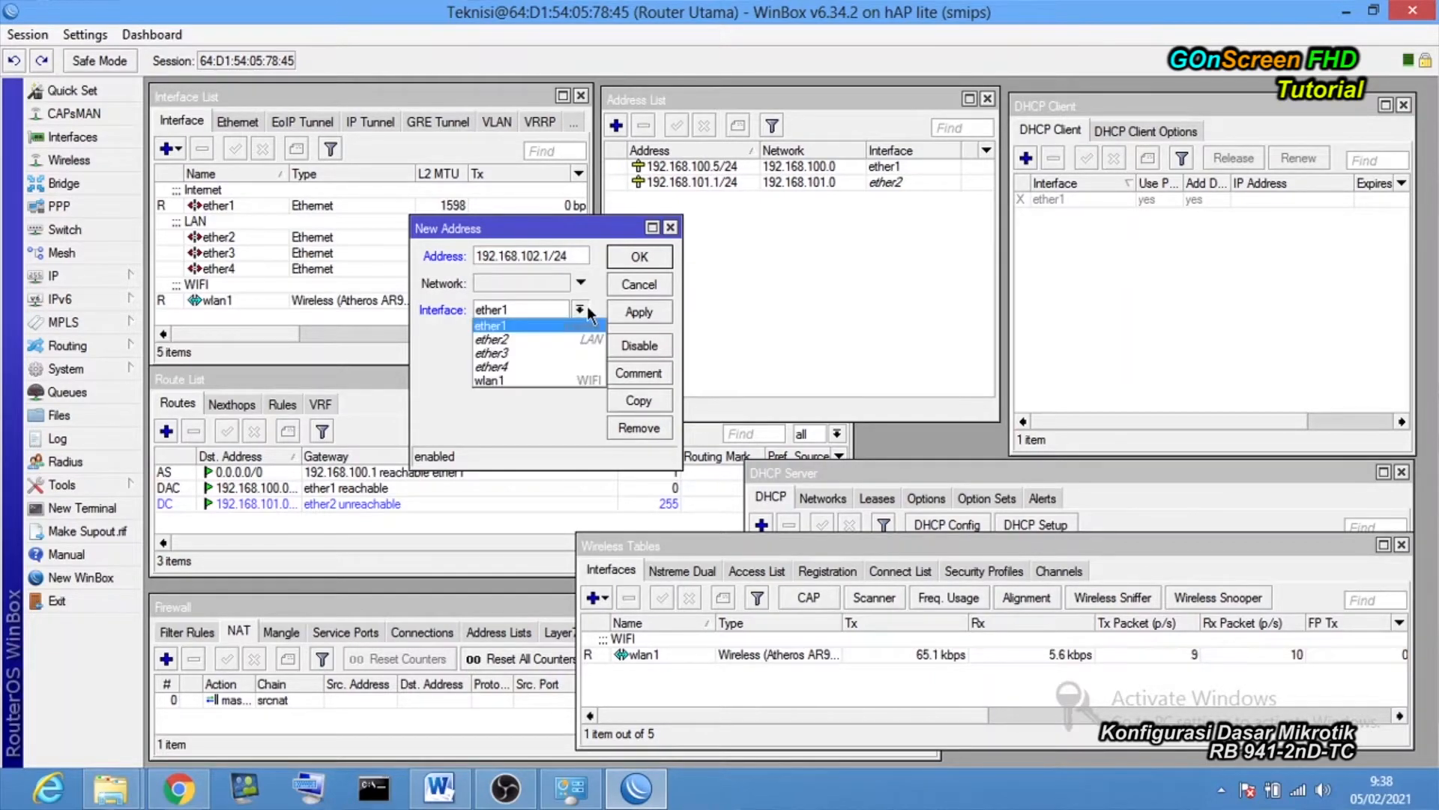
pyautogui.click(526, 380)
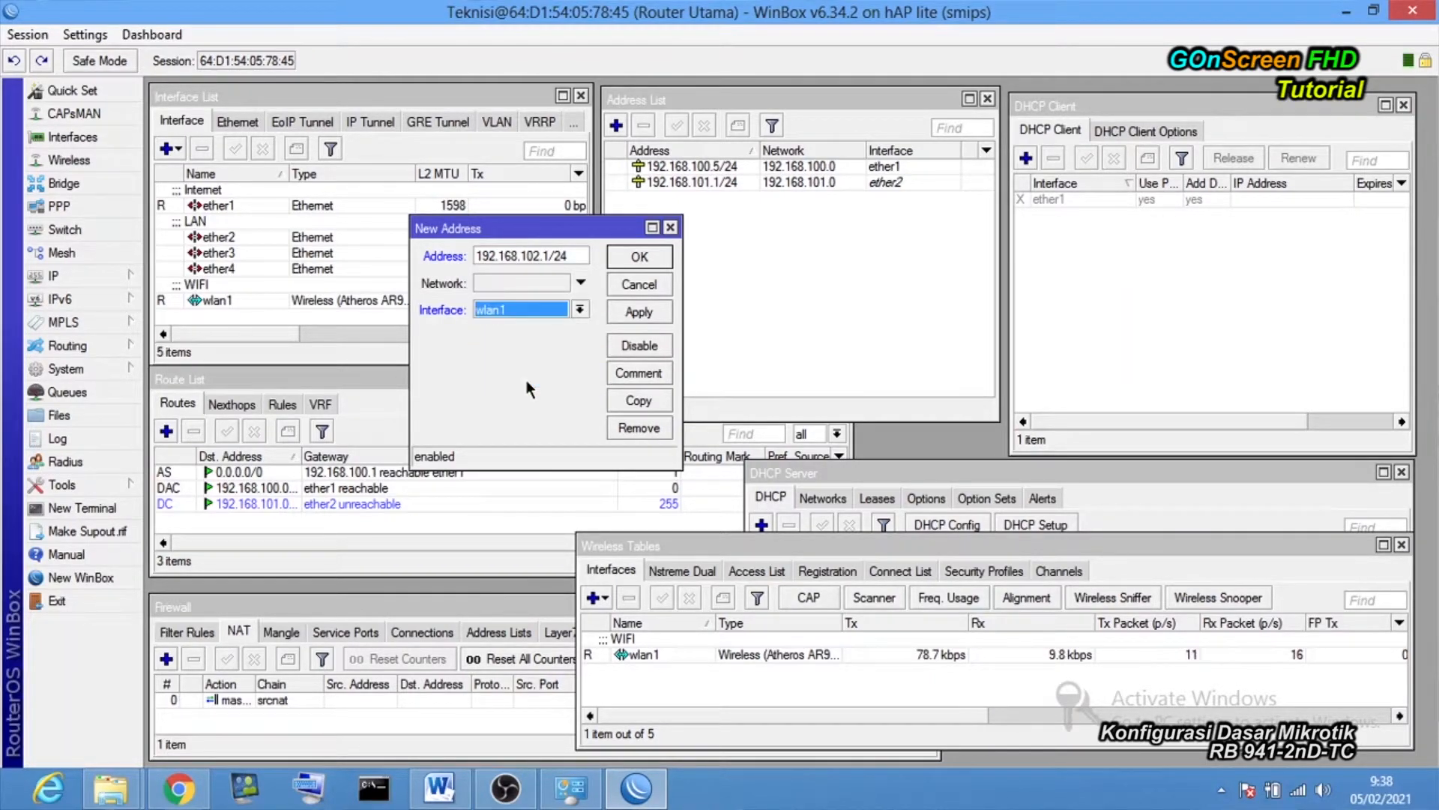
pyautogui.click(636, 314)
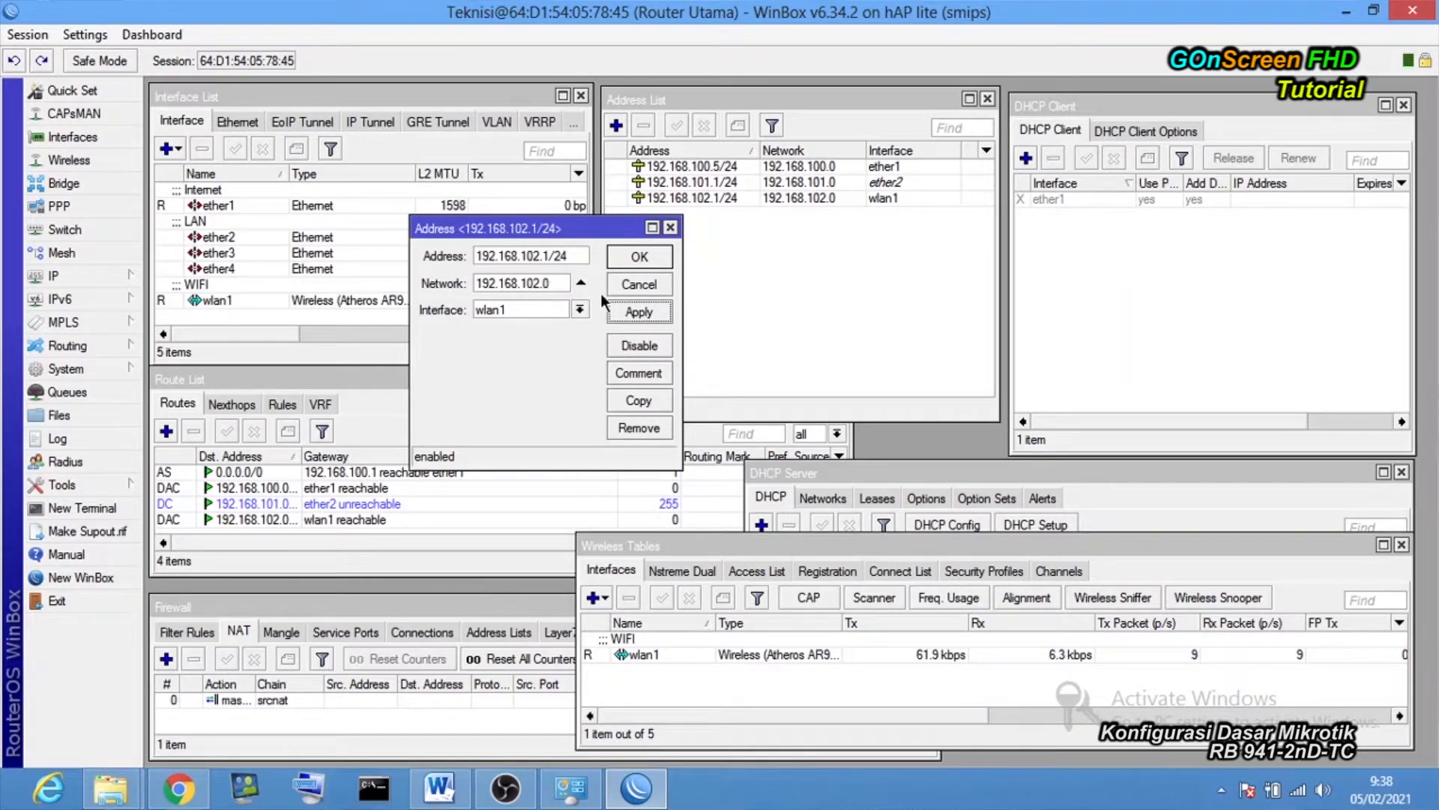
pyautogui.click(641, 254)
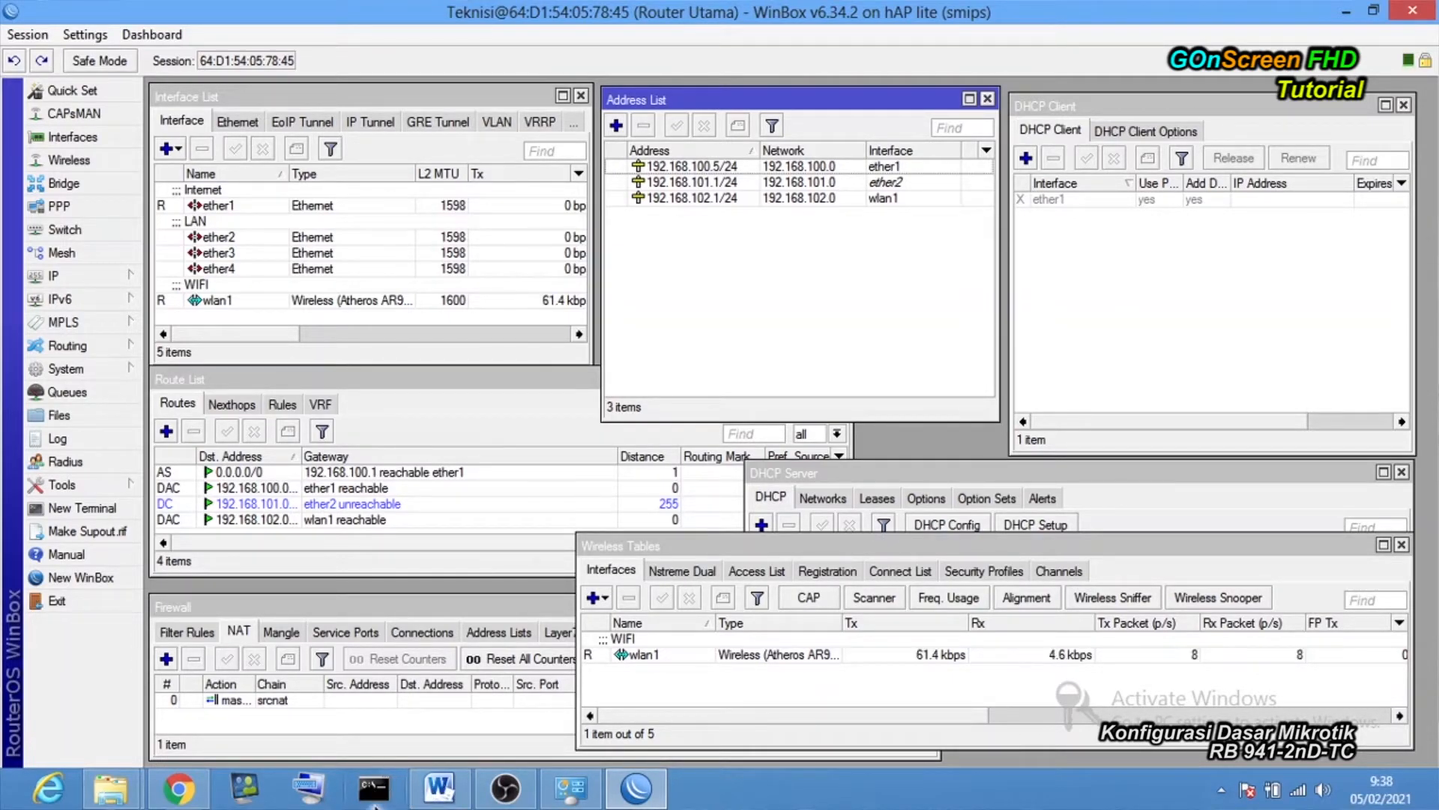
# Ping 192.168.102.1 from Command Prompt; all four attempts fail with general failure.
pyautogui.click(375, 795)
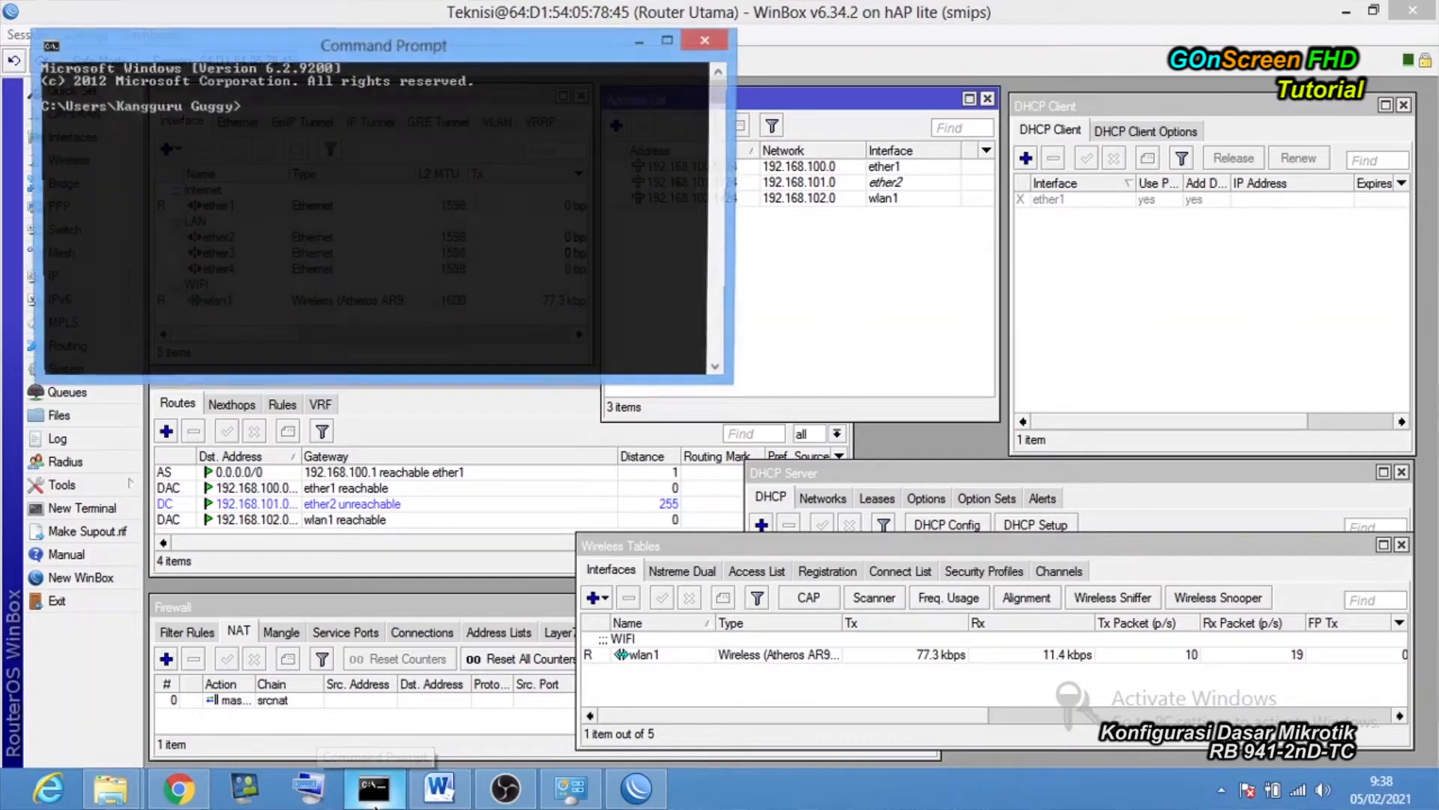
pyautogui.write('p')
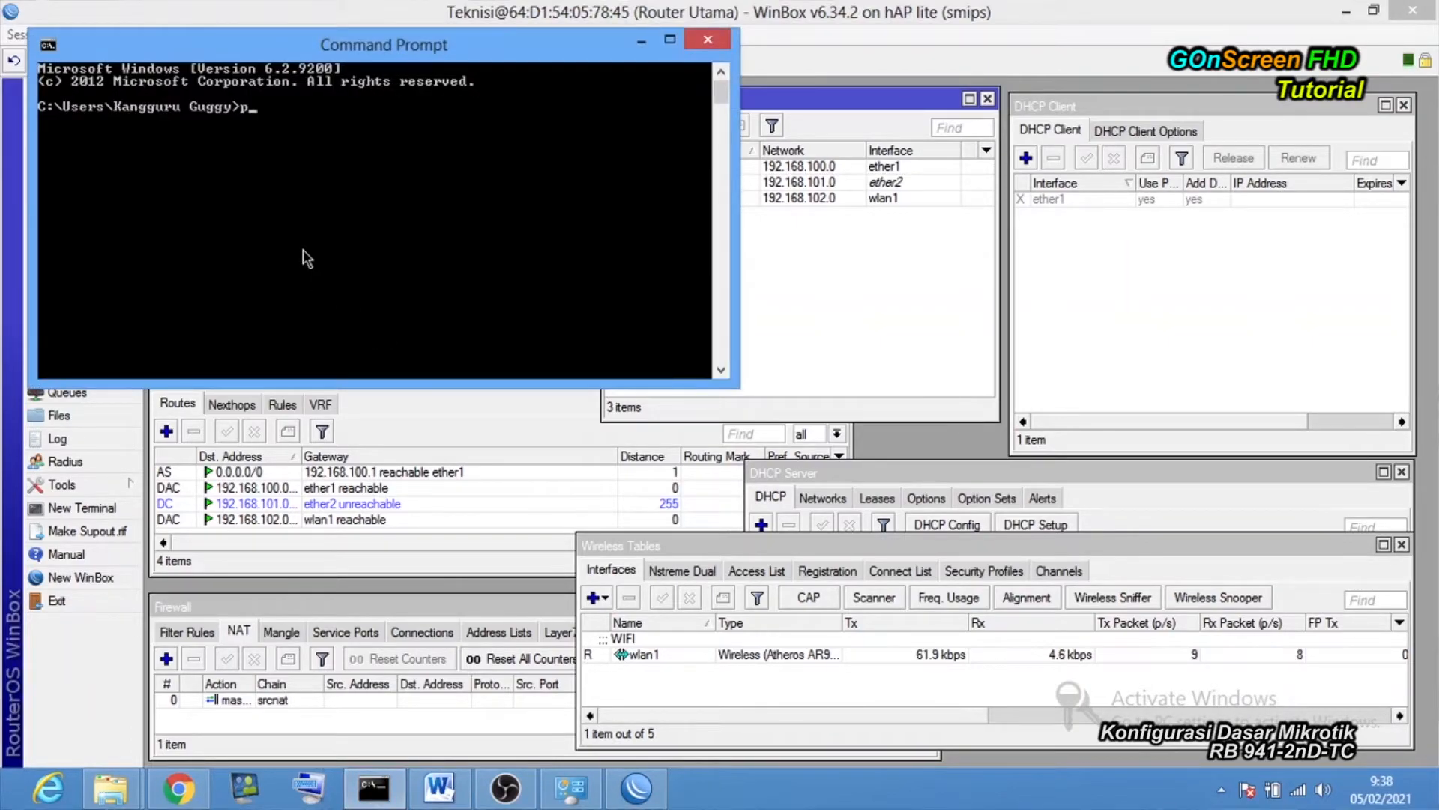
pyautogui.write('ing')
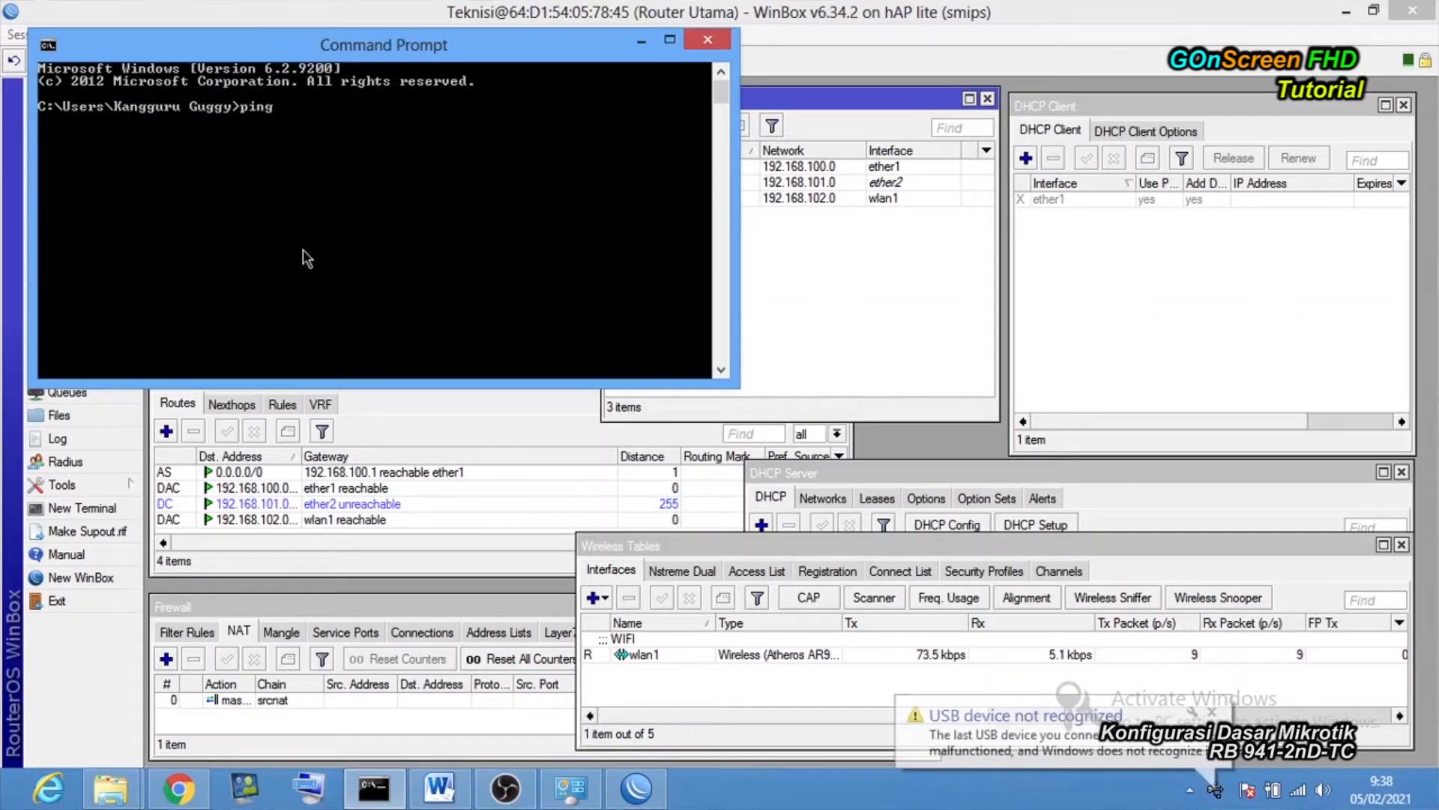
pyautogui.write(' 192')
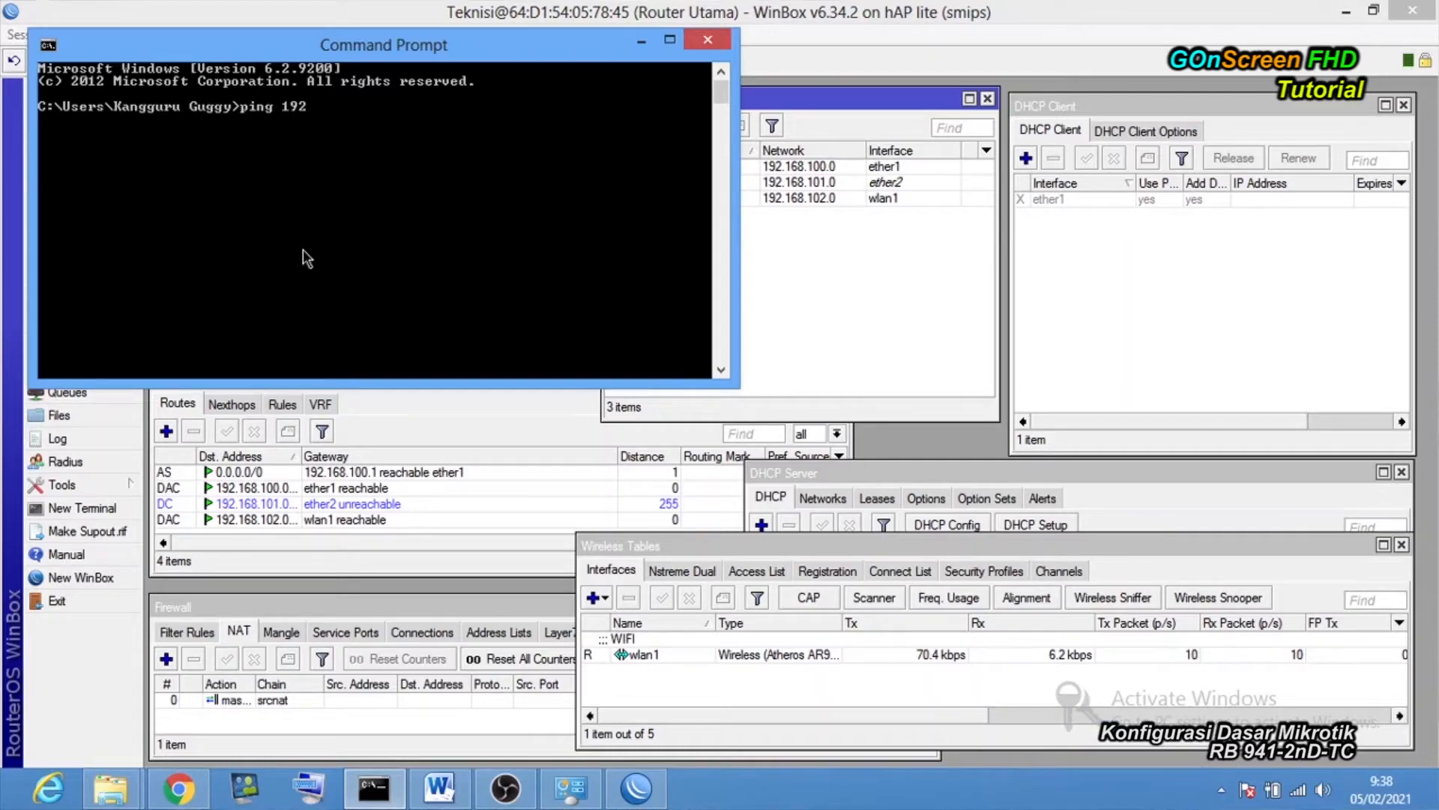
pyautogui.write('.168.102.1')
pyautogui.press('Return')
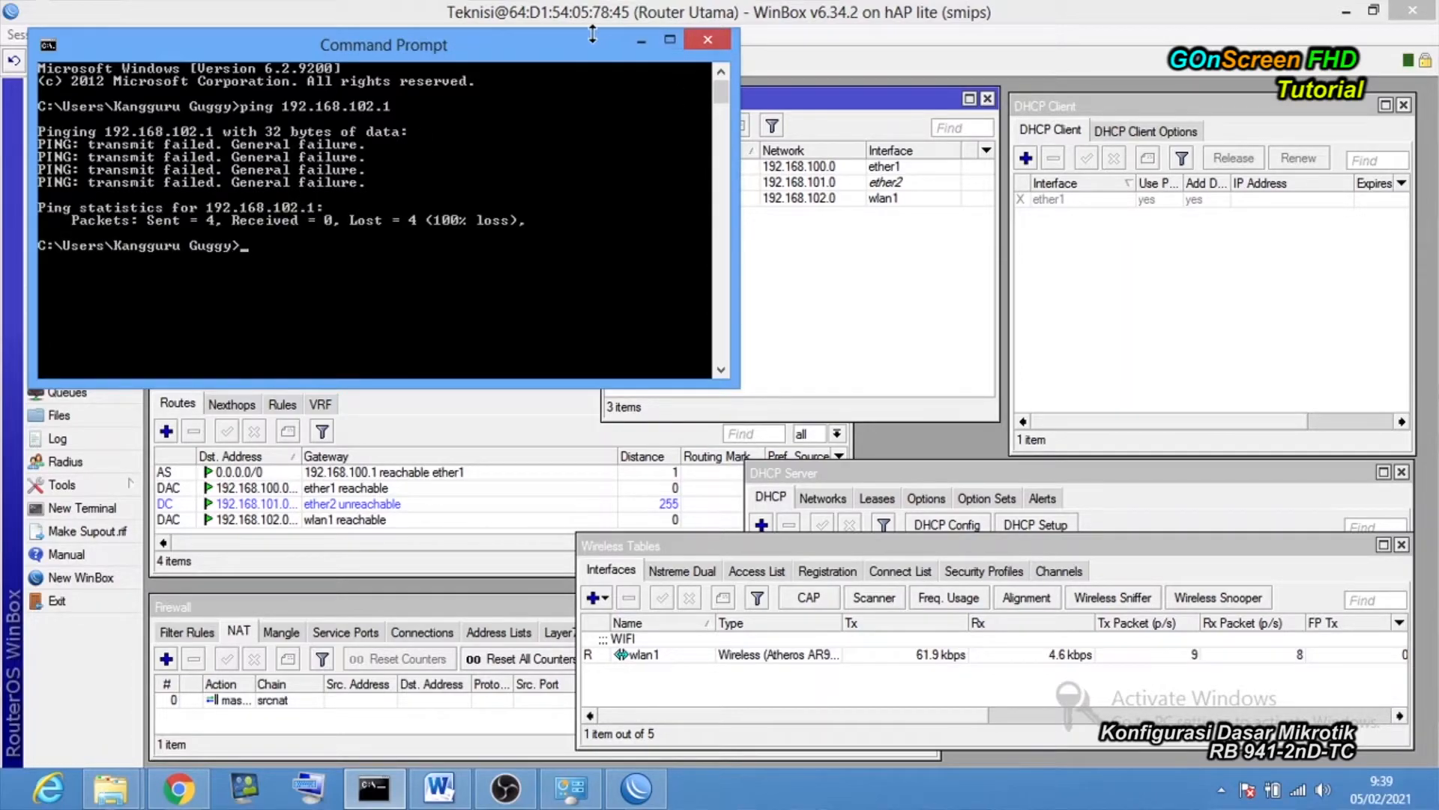
pyautogui.moveTo(592, 34); pyautogui.dragTo(630, 172)
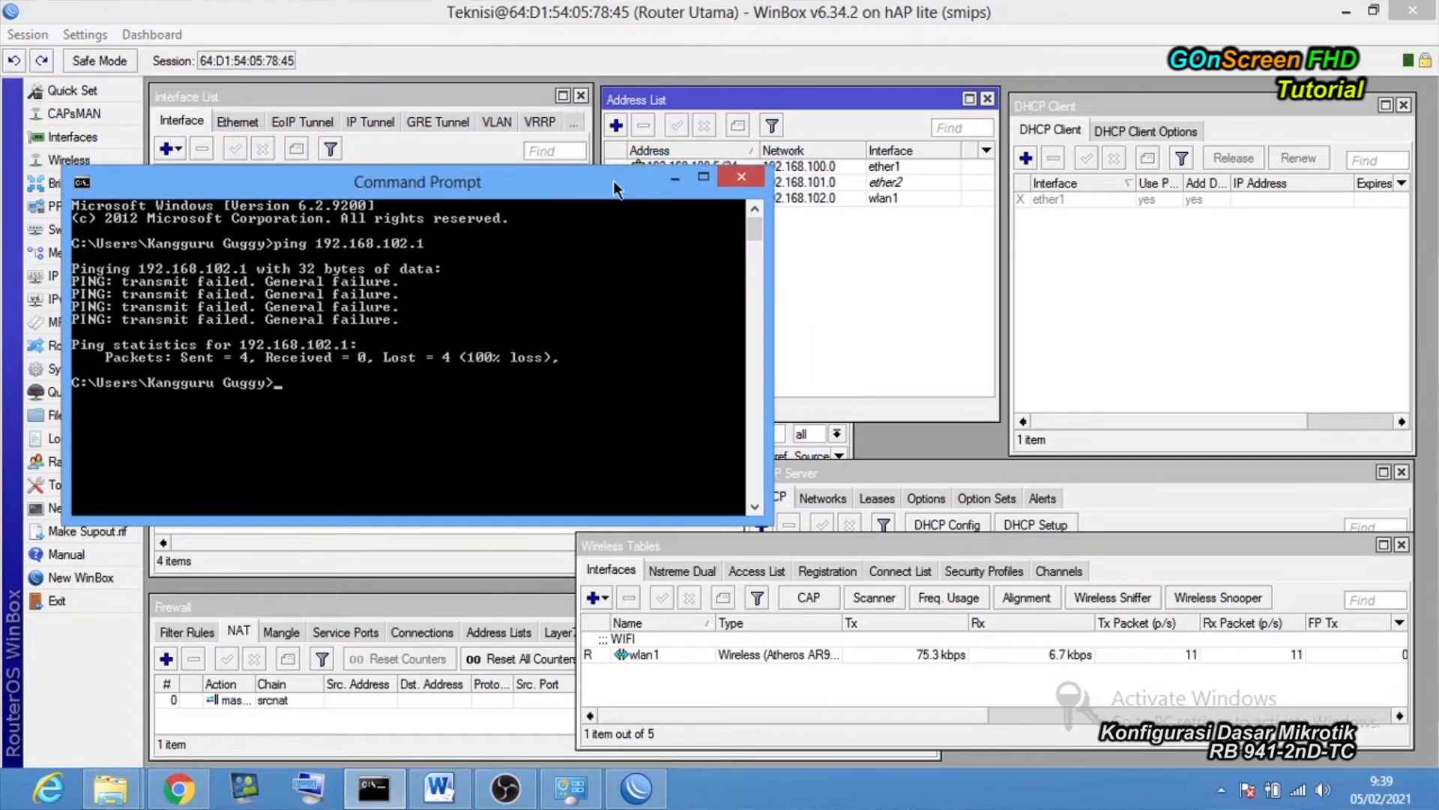
# Open the Wi-Fi adapter's status window and place it beside the router lists.
pyautogui.click(1299, 792)
pyautogui.click(576, 791)
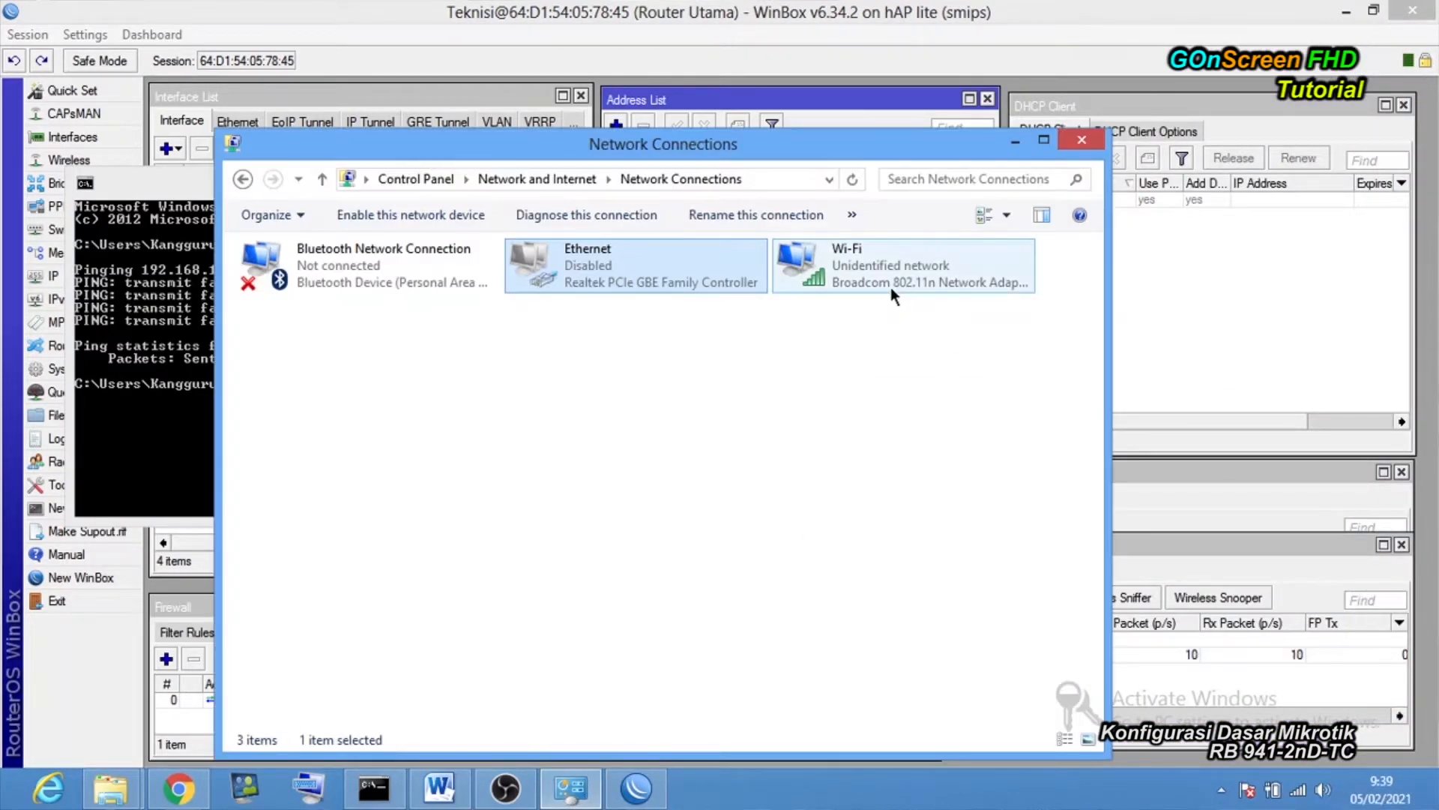
pyautogui.rightClick(890, 286)
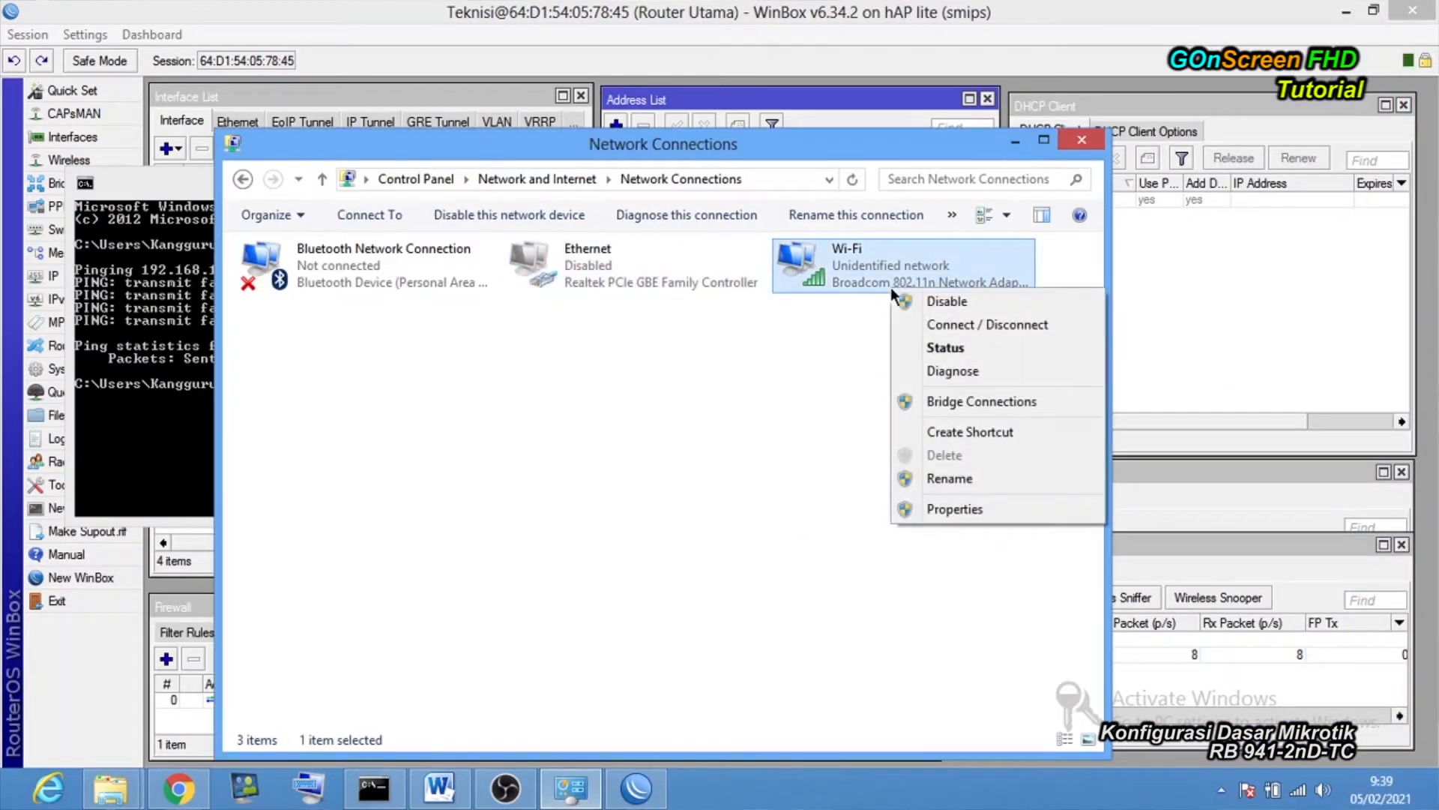
pyautogui.click(962, 357)
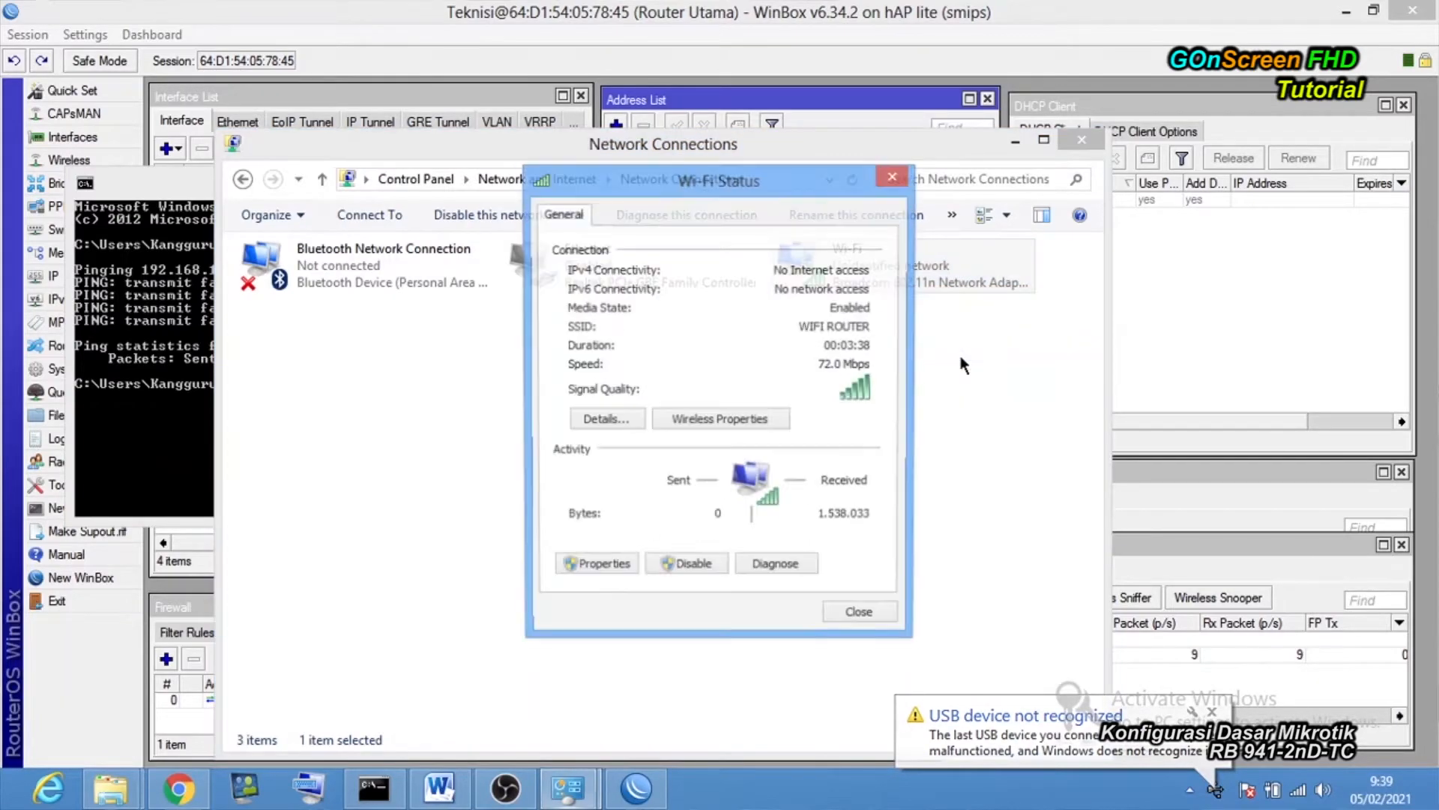
pyautogui.click(1014, 141)
pyautogui.click(470, 186)
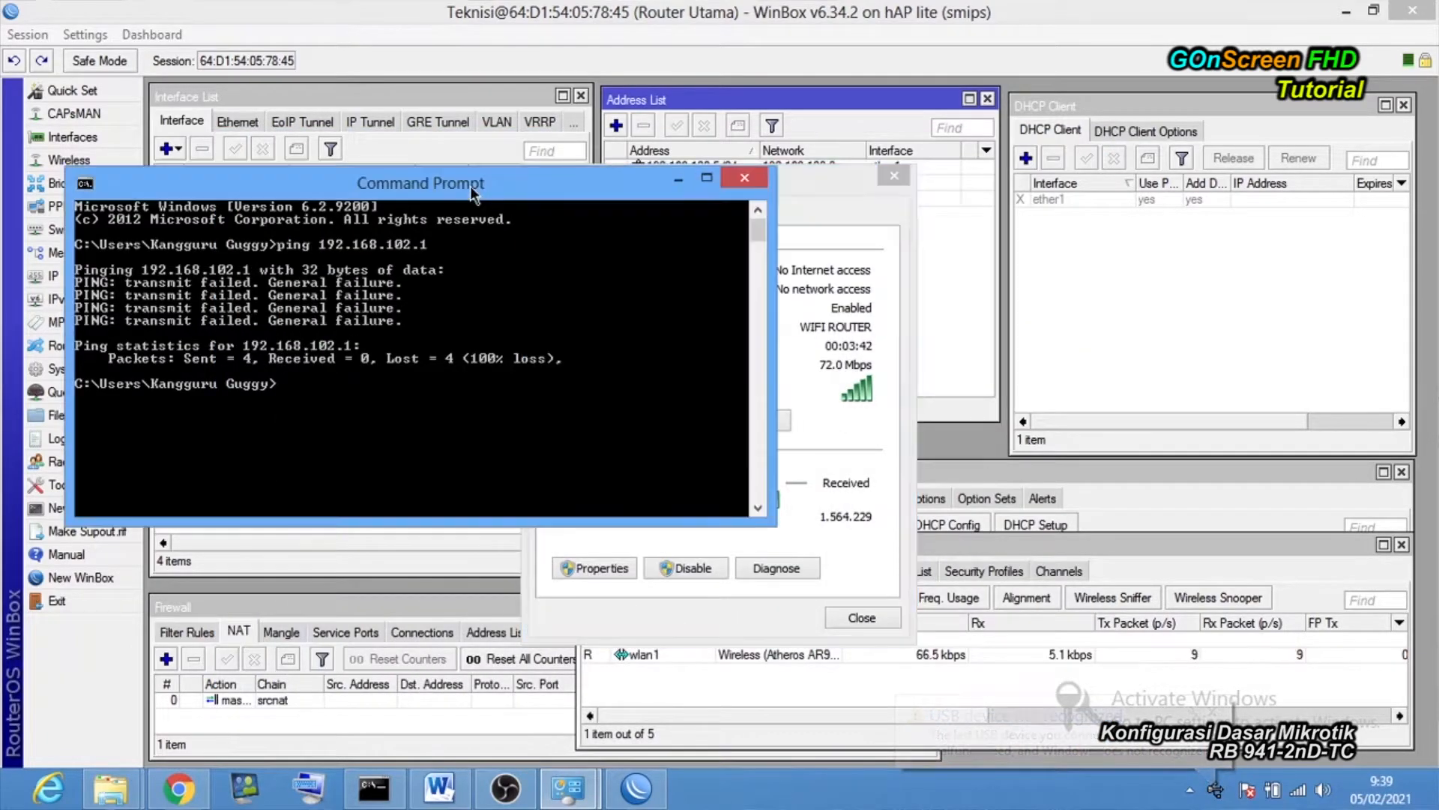
pyautogui.click(749, 173)
pyautogui.moveTo(749, 188); pyautogui.dragTo(404, 118)
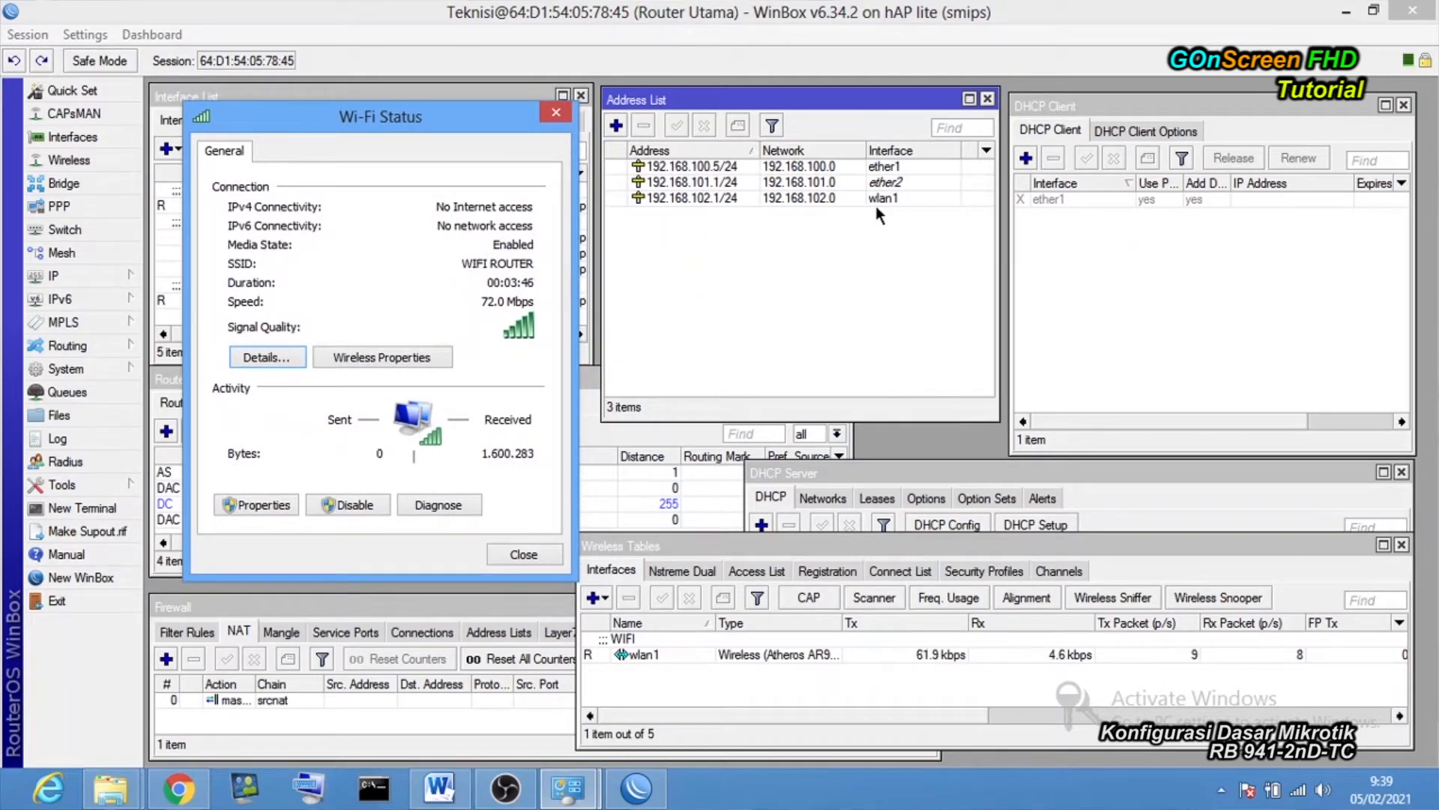
# Review the WIFI ROUTER connection details: no internet access and no gateway.
pyautogui.click(827, 199)
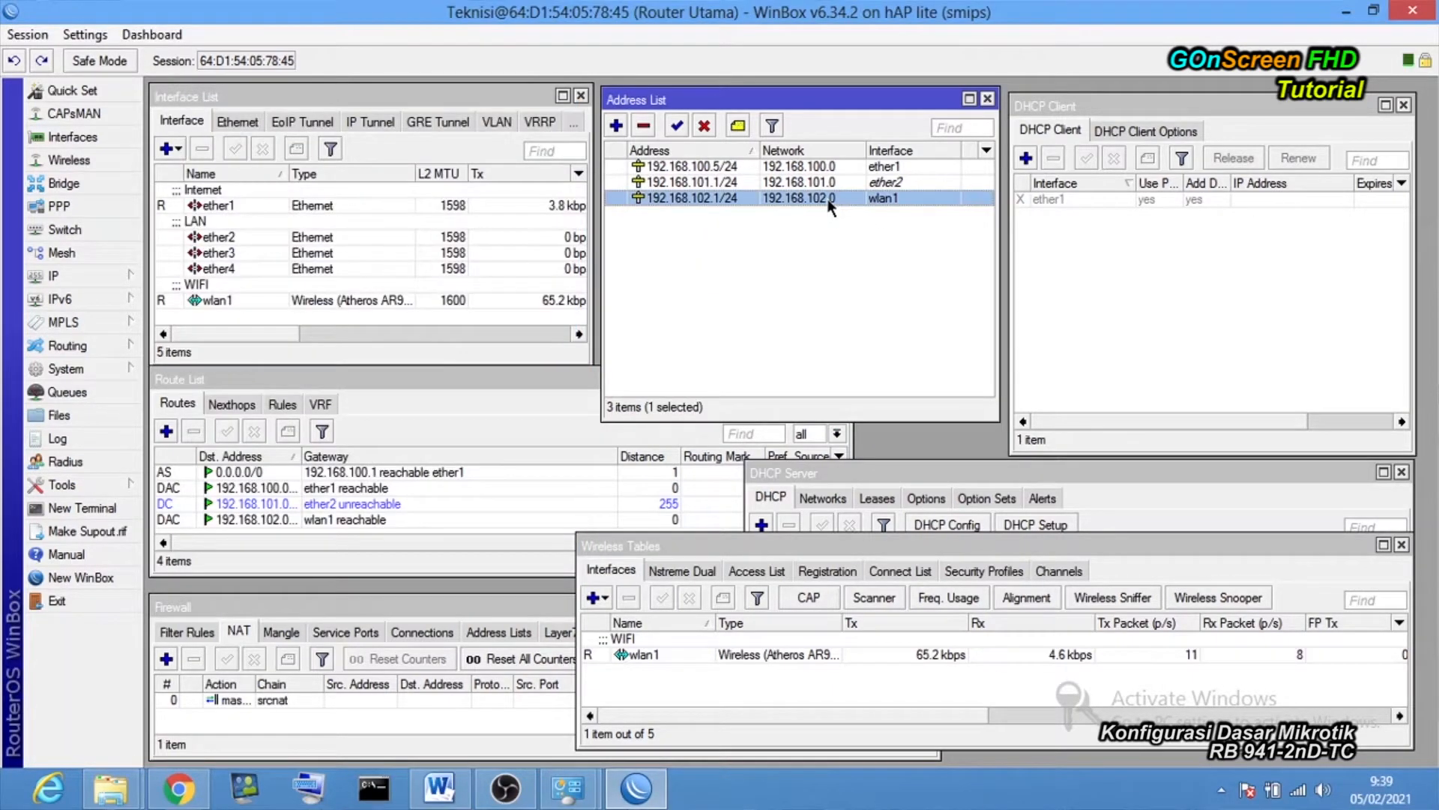
pyautogui.click(750, 367)
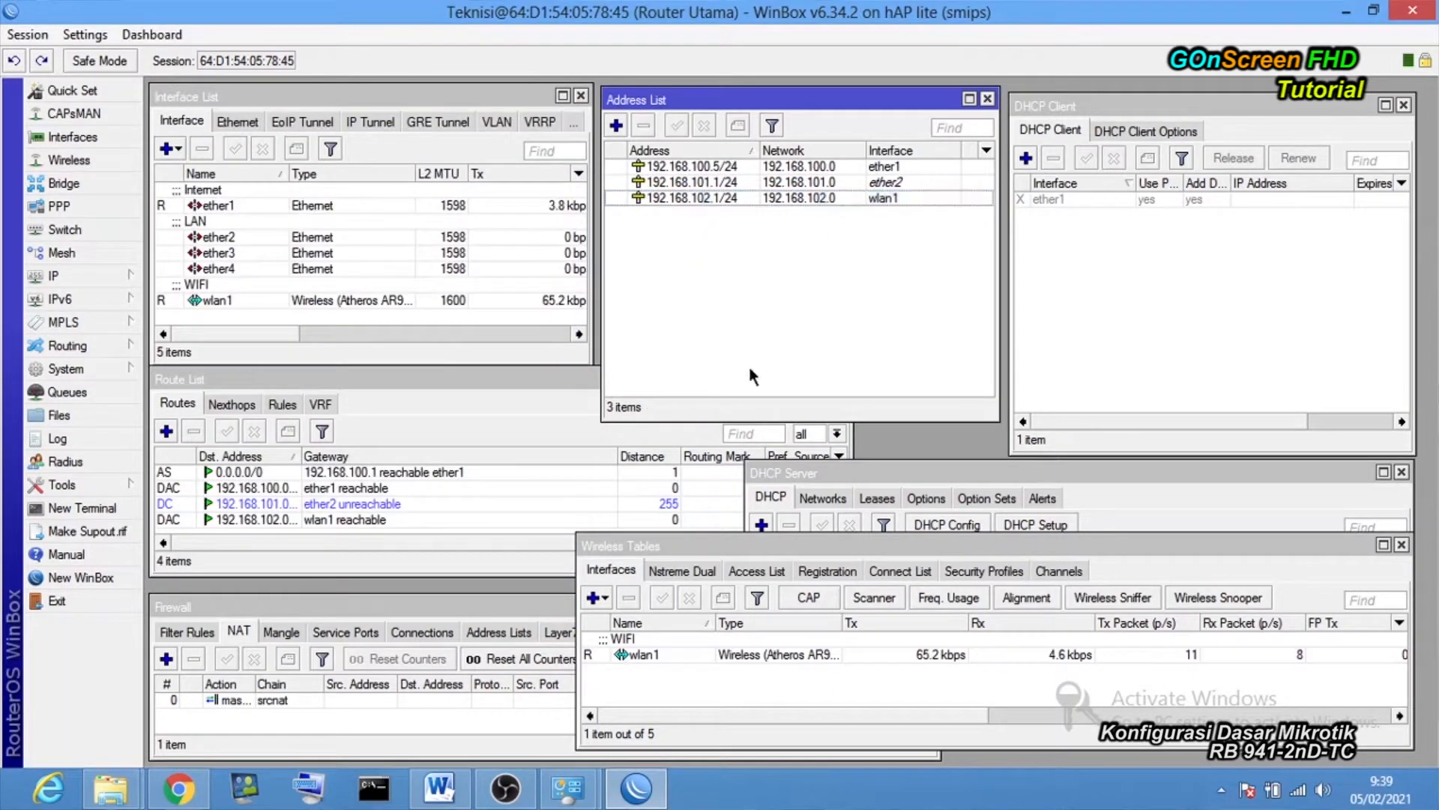
pyautogui.click(605, 795)
pyautogui.click(636, 787)
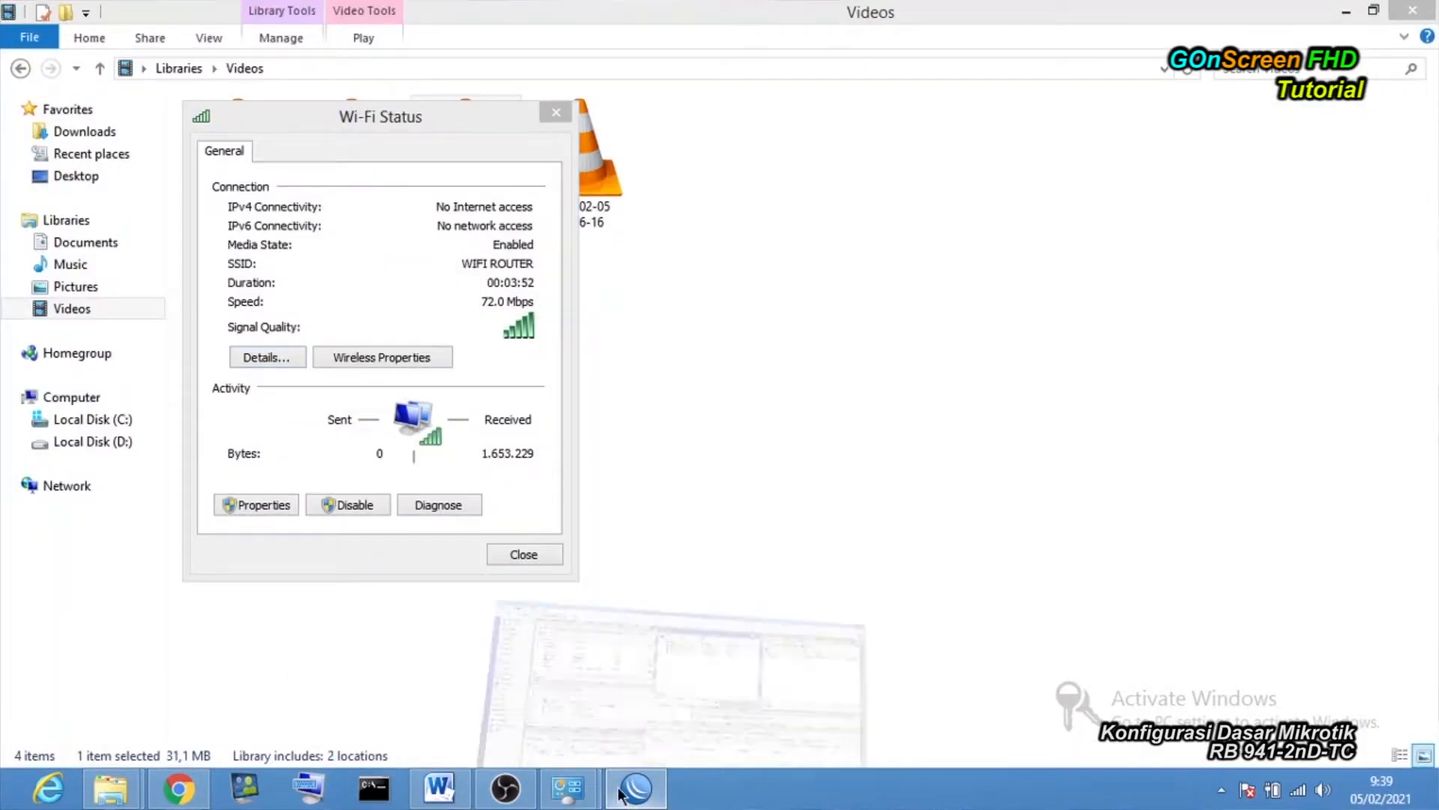
pyautogui.moveTo(568, 787)
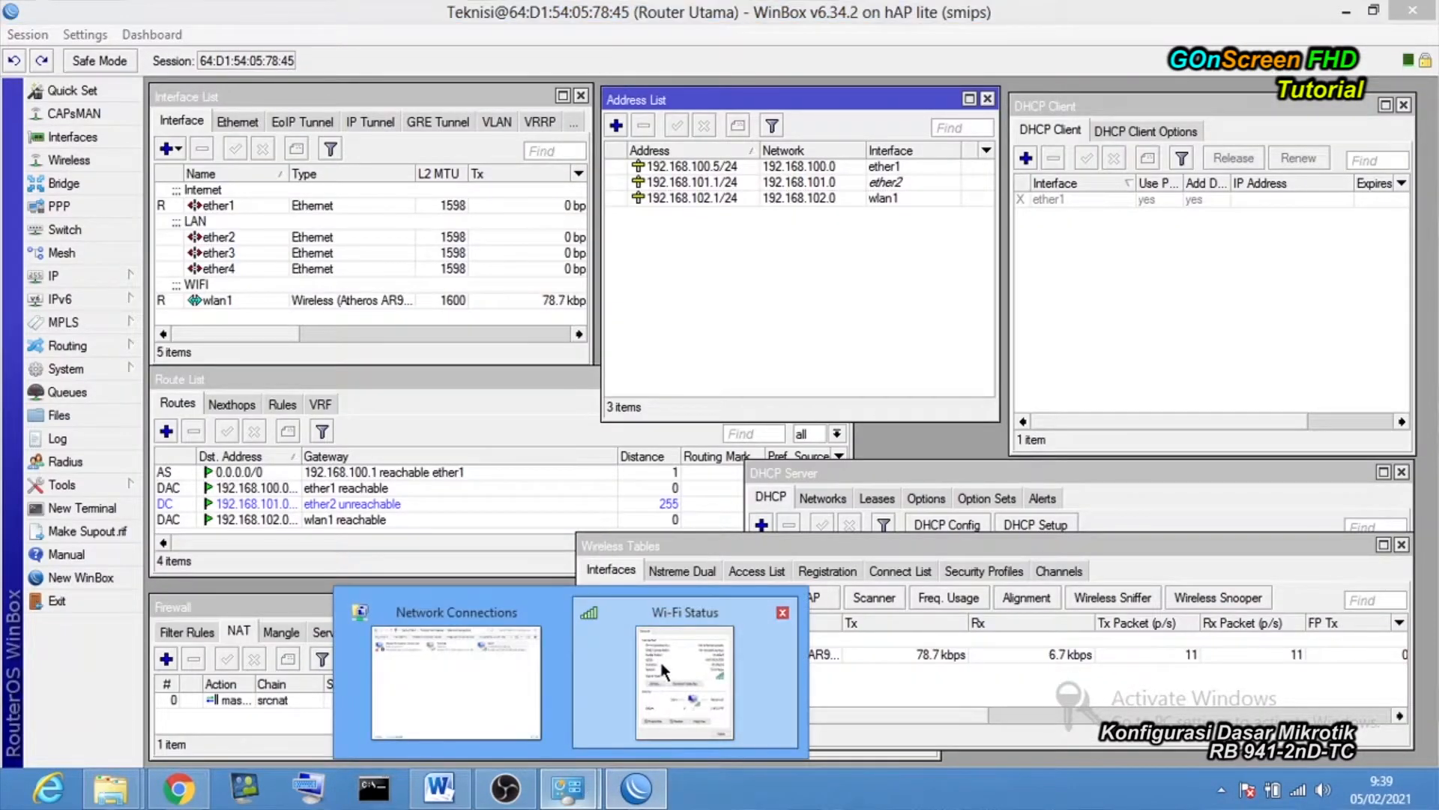
pyautogui.click(653, 679)
pyautogui.click(255, 356)
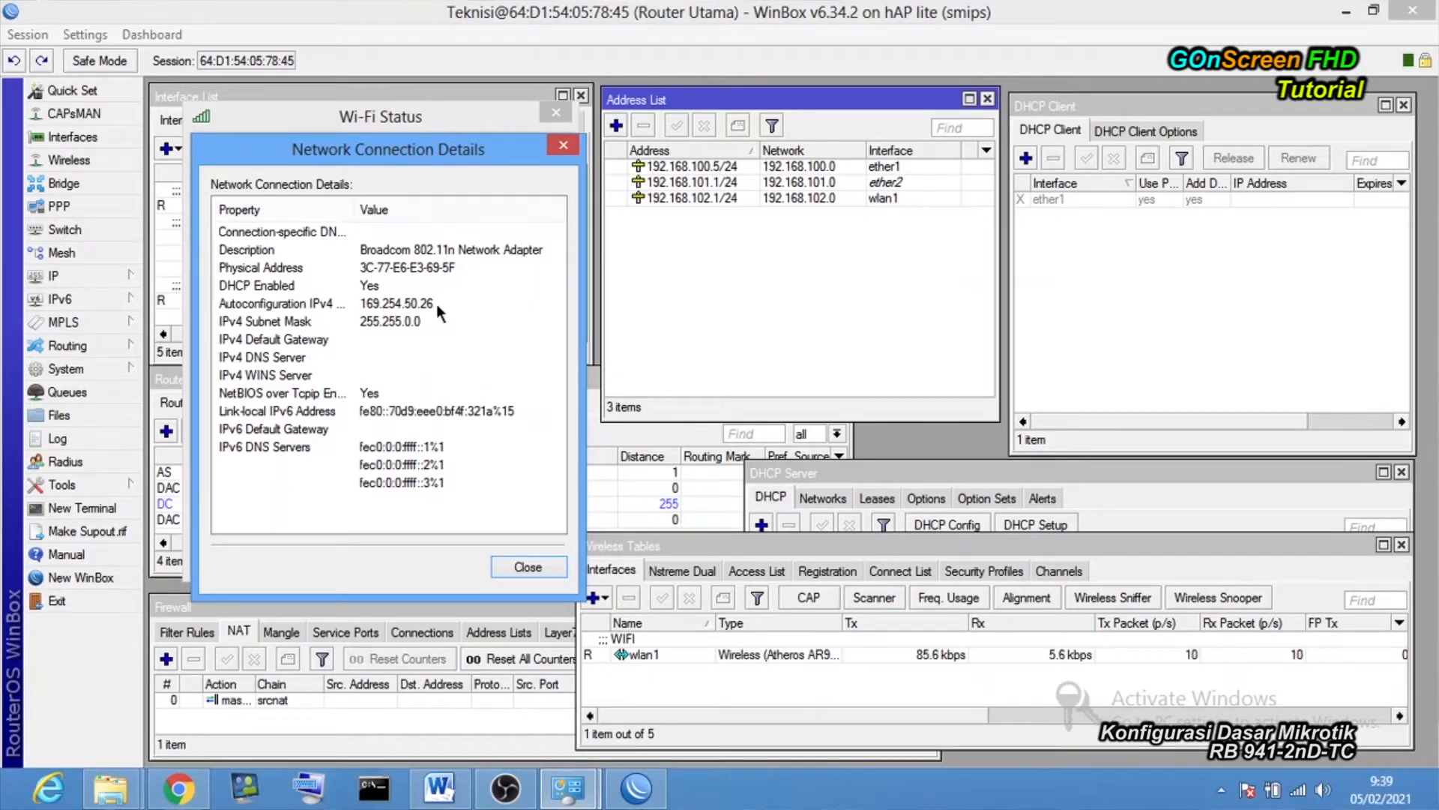
pyautogui.click(516, 559)
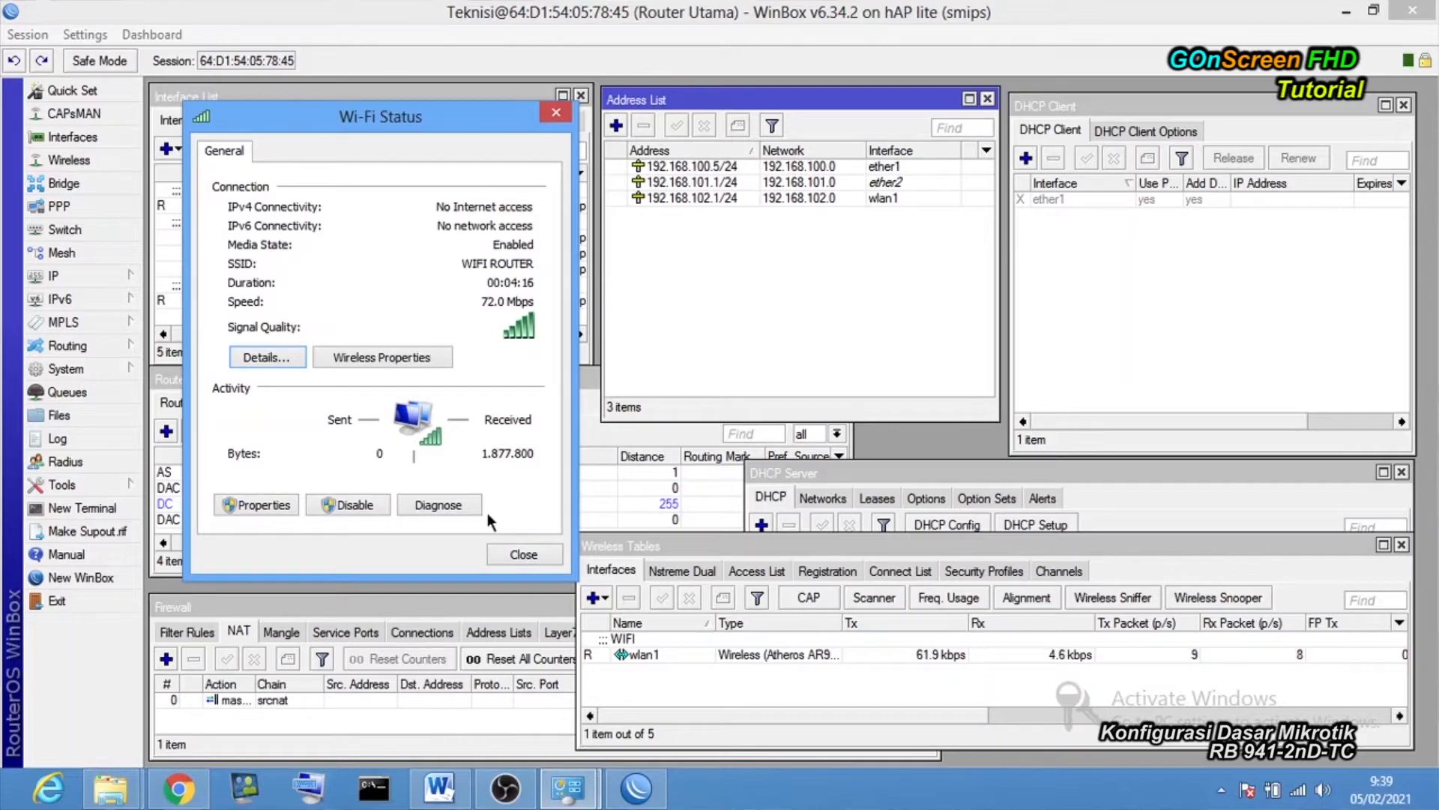
# Open the Wi-Fi adapter's TCP/IPv4 properties.
pyautogui.click(262, 505)
pyautogui.scroll(-1, 556, 409)
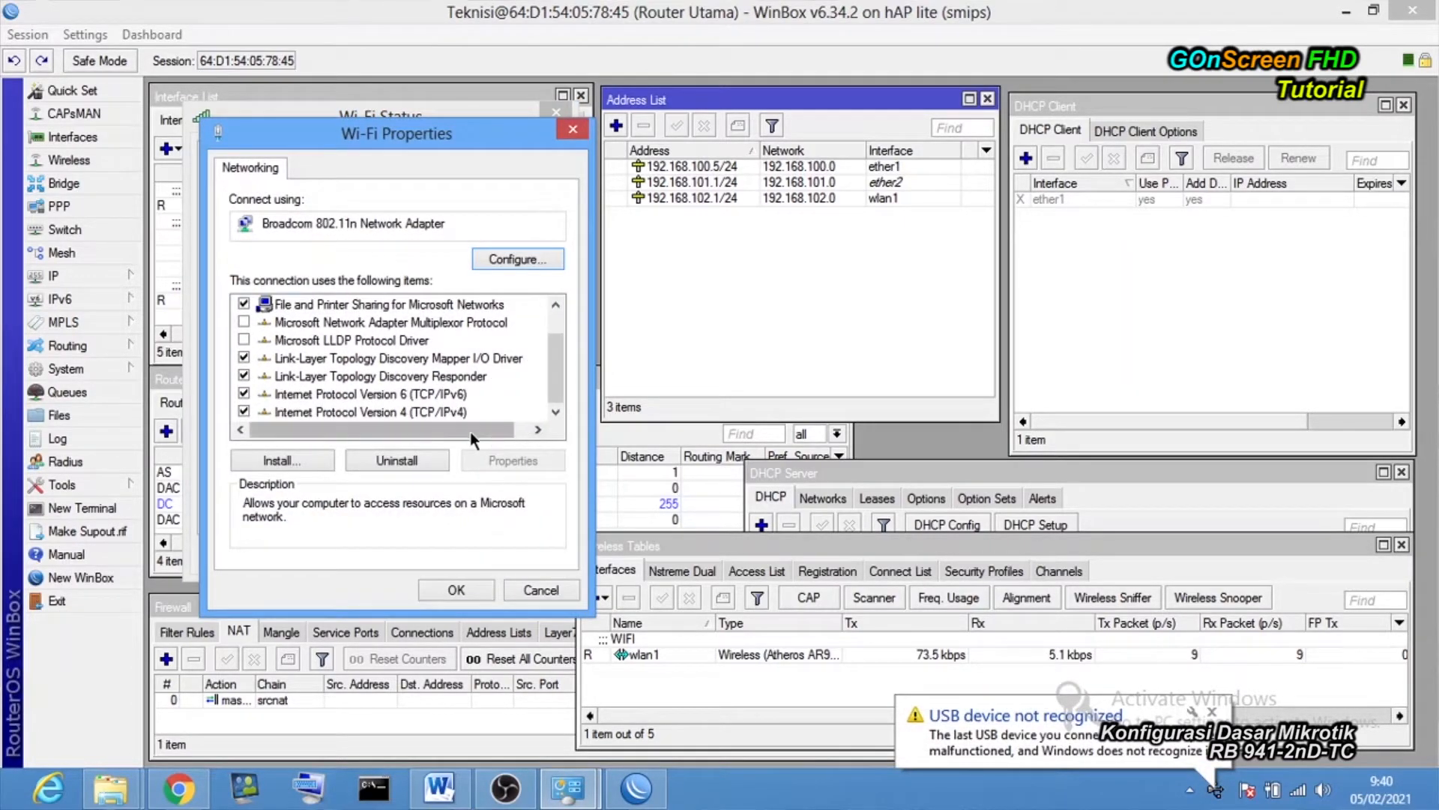
pyautogui.doubleClick(409, 411)
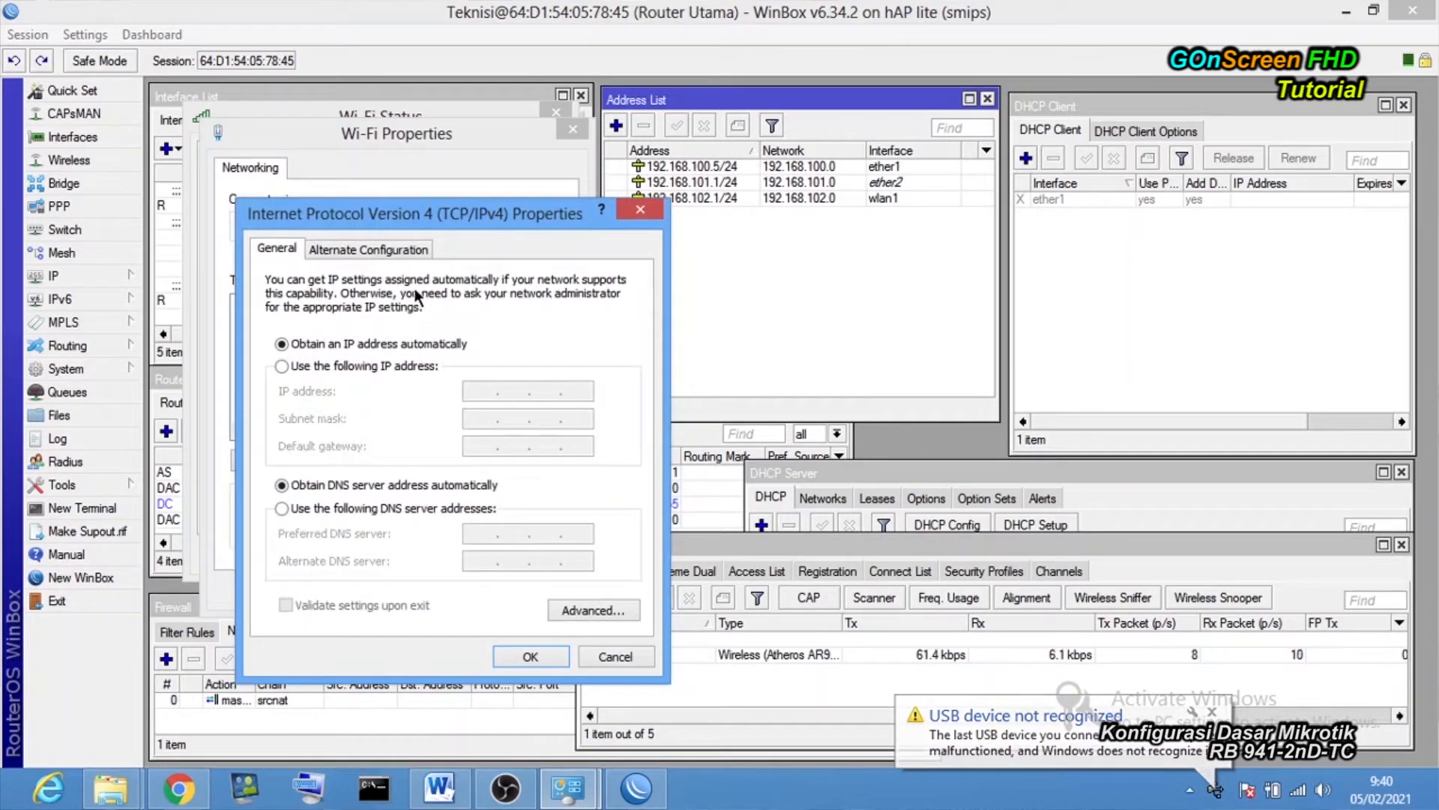
pyautogui.moveTo(438, 214); pyautogui.dragTo(575, 124)
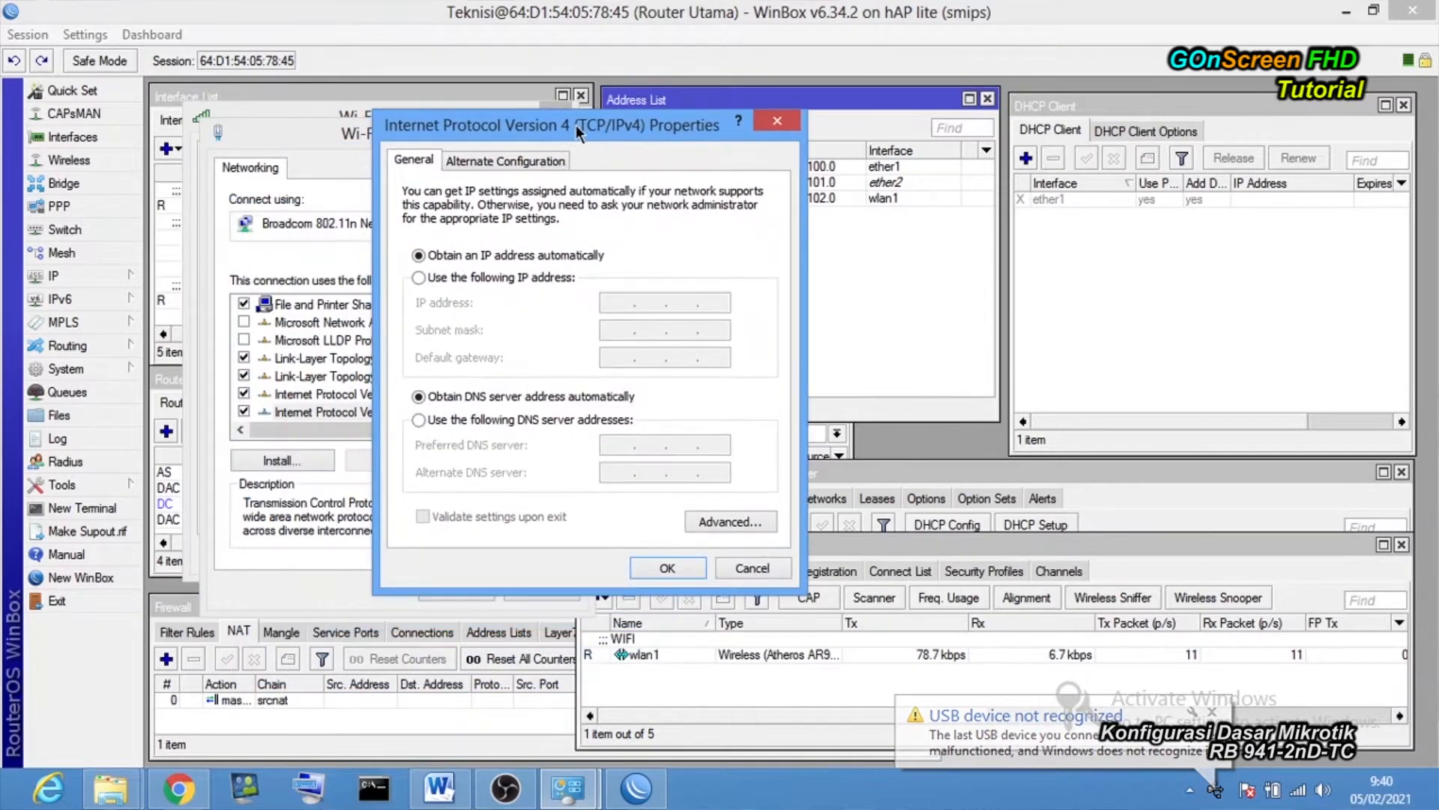
# Set static IP 192.168.102.2, mask 255.255.255.0, gateway 192.168.102.1, DNS 192.168.100.1, and confirm.
pyautogui.click(467, 278)
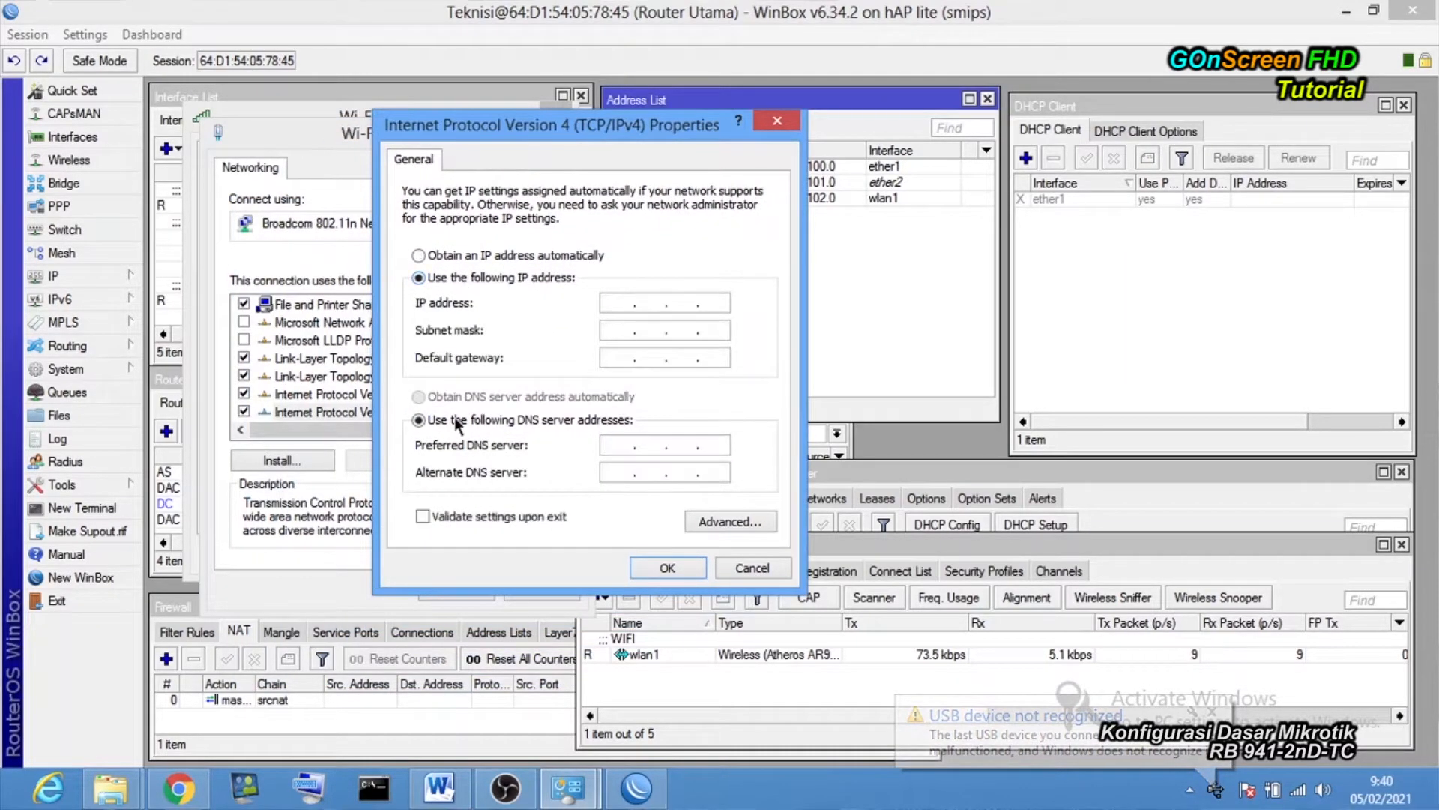
pyautogui.click(625, 302)
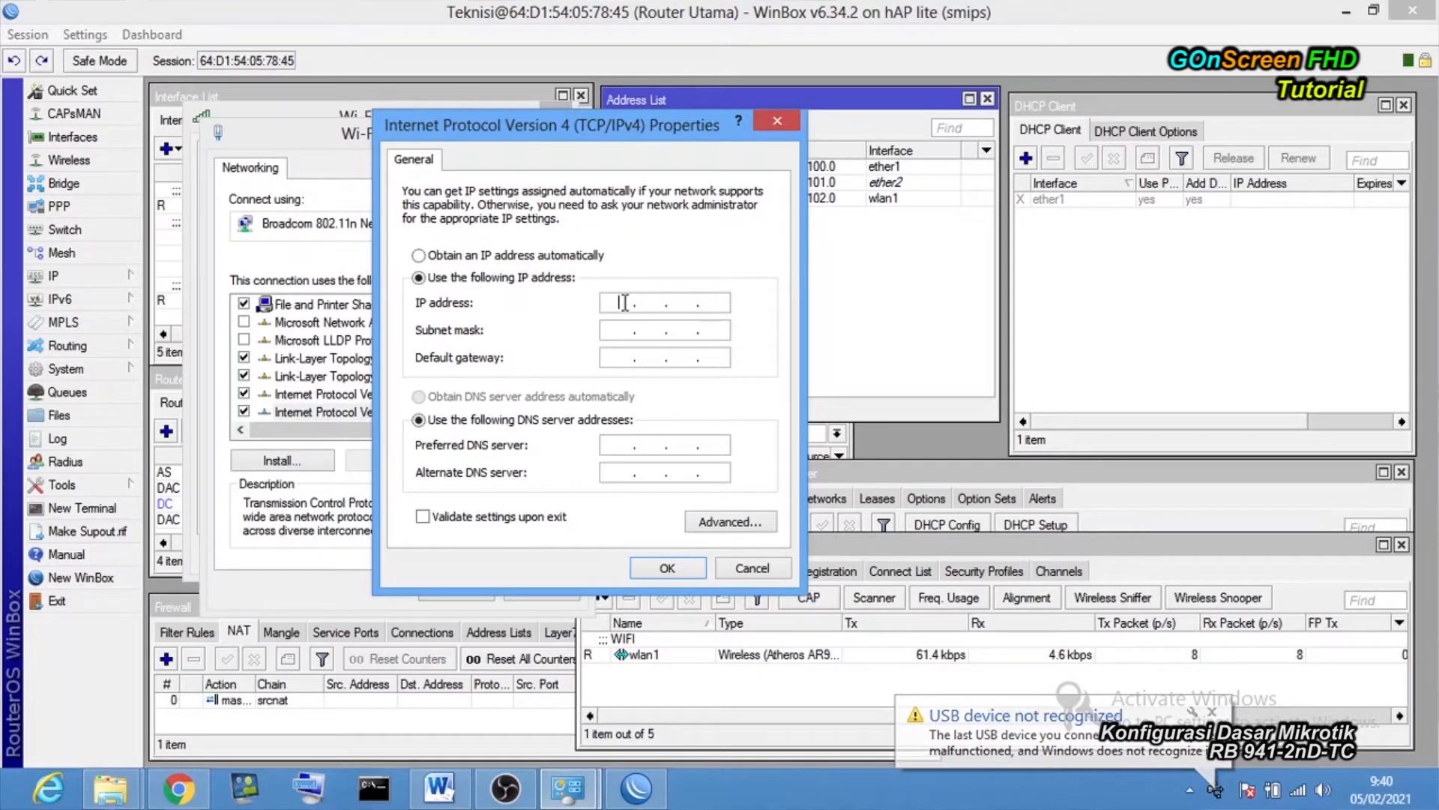
pyautogui.write('1')
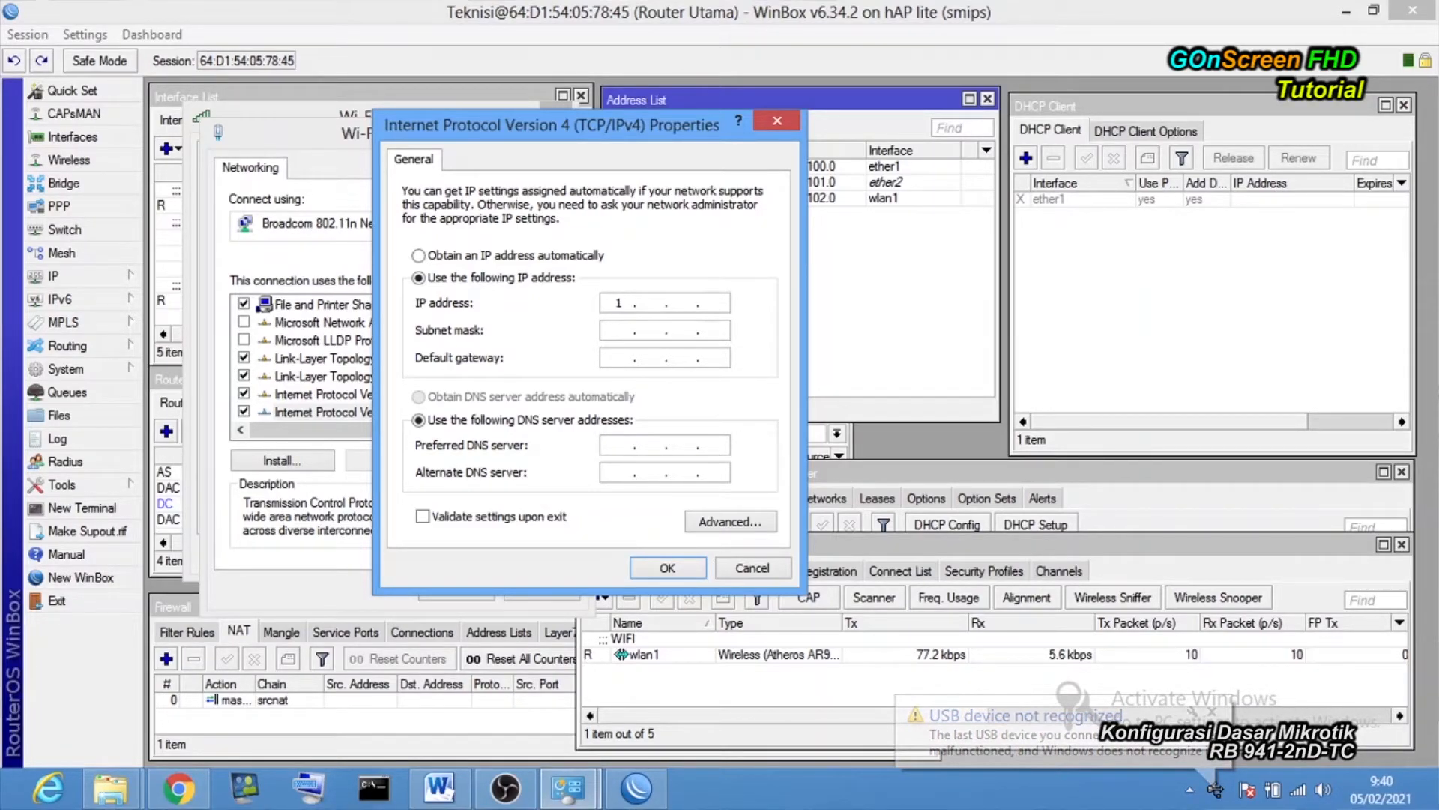
pyautogui.write('92 . ')
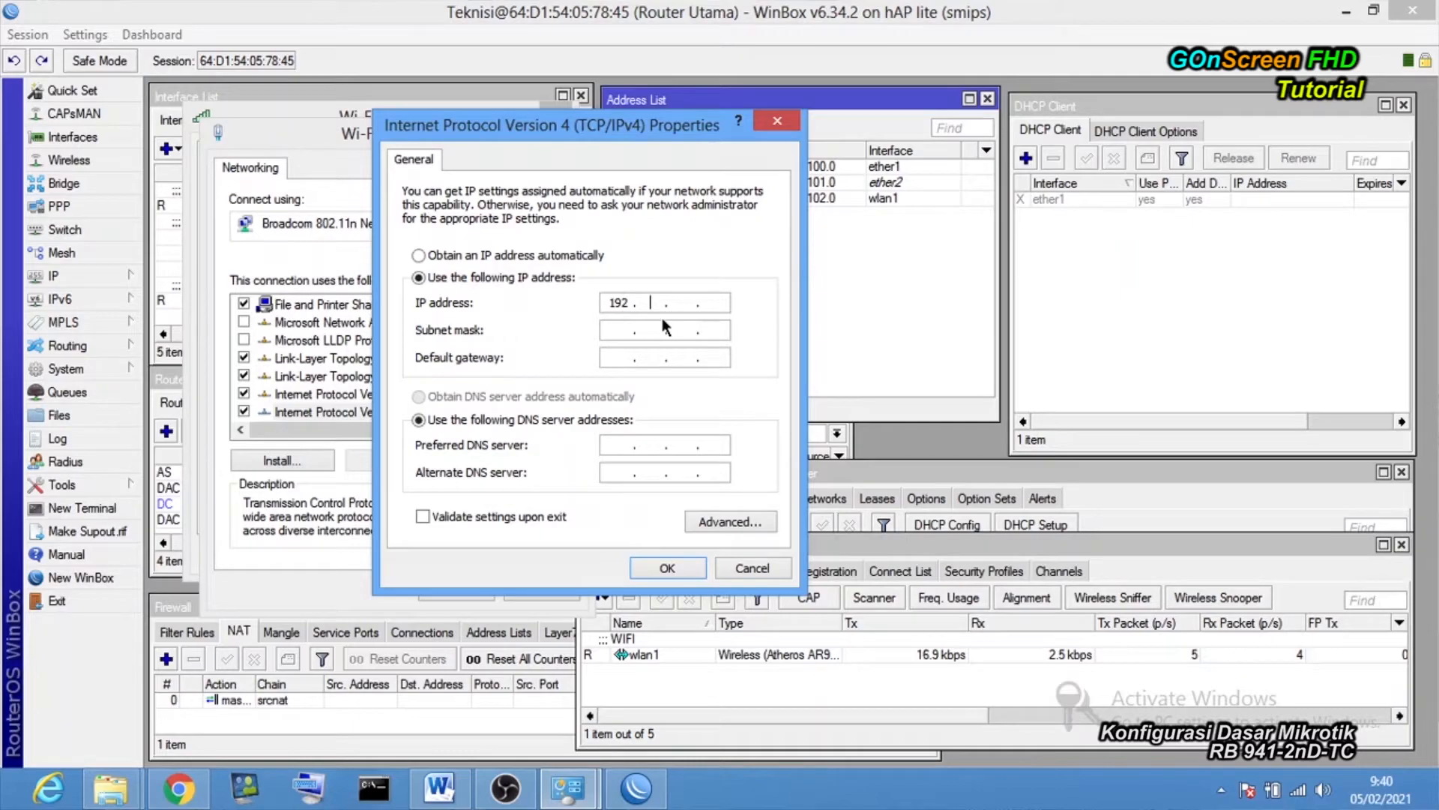
pyautogui.write('168 . 102 . 2')
pyautogui.click(679, 330)
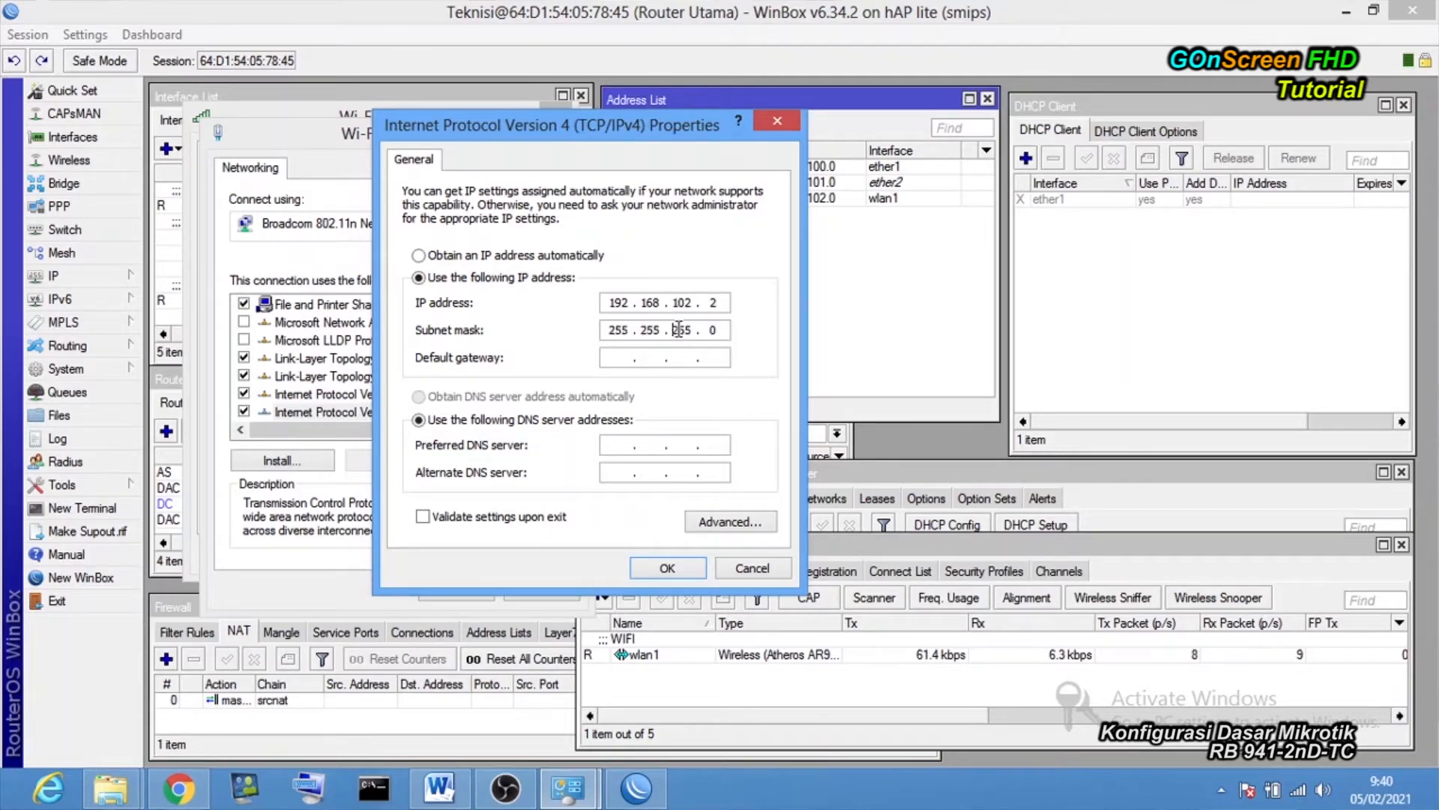
pyautogui.click(634, 357)
pyautogui.write('192 . ')
pyautogui.write('168 . ')
pyautogui.write('1')
pyautogui.write('0')
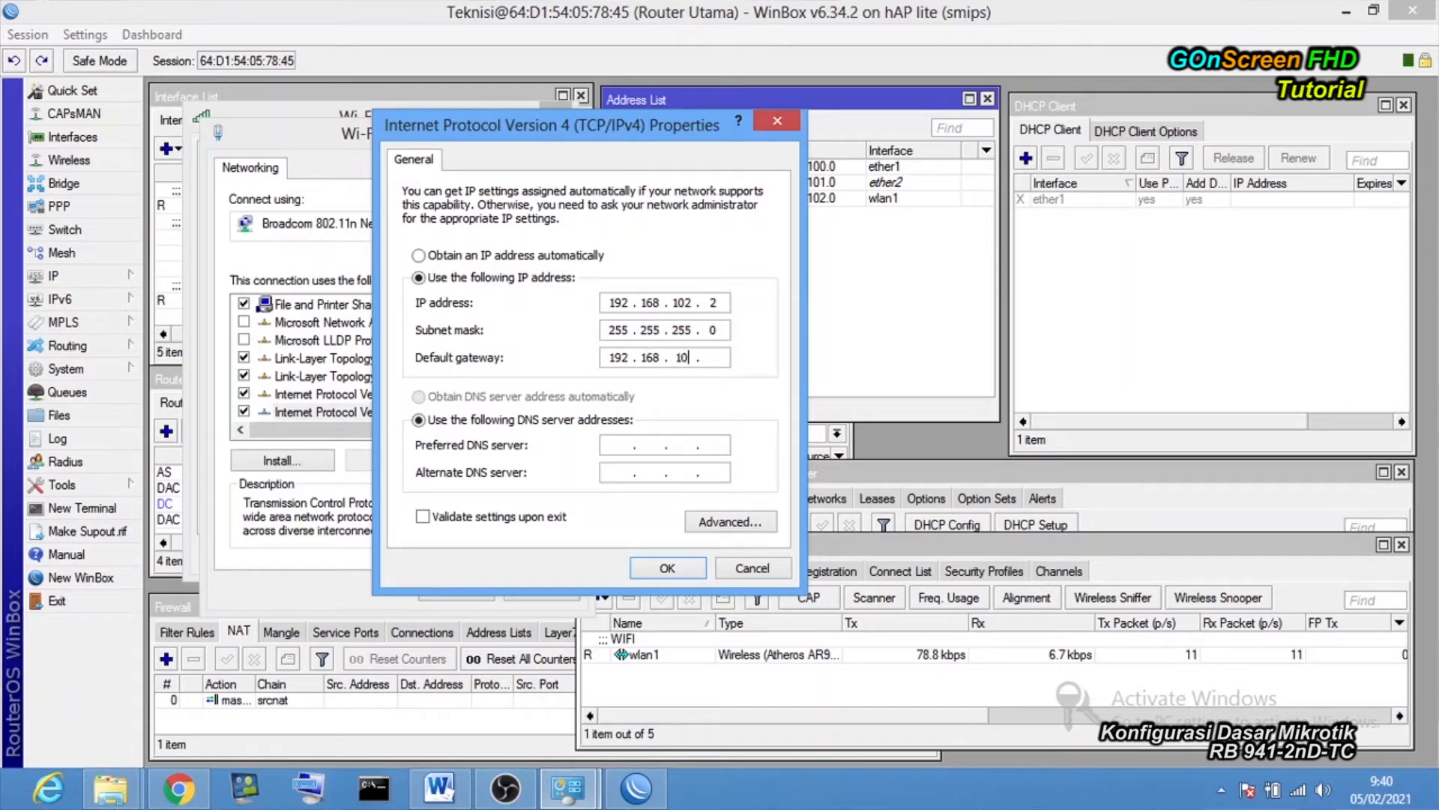
pyautogui.write('2 . ')
pyautogui.write('1')
pyautogui.write('19')
pyautogui.write('2 . ')
pyautogui.write('168 . 100 . ')
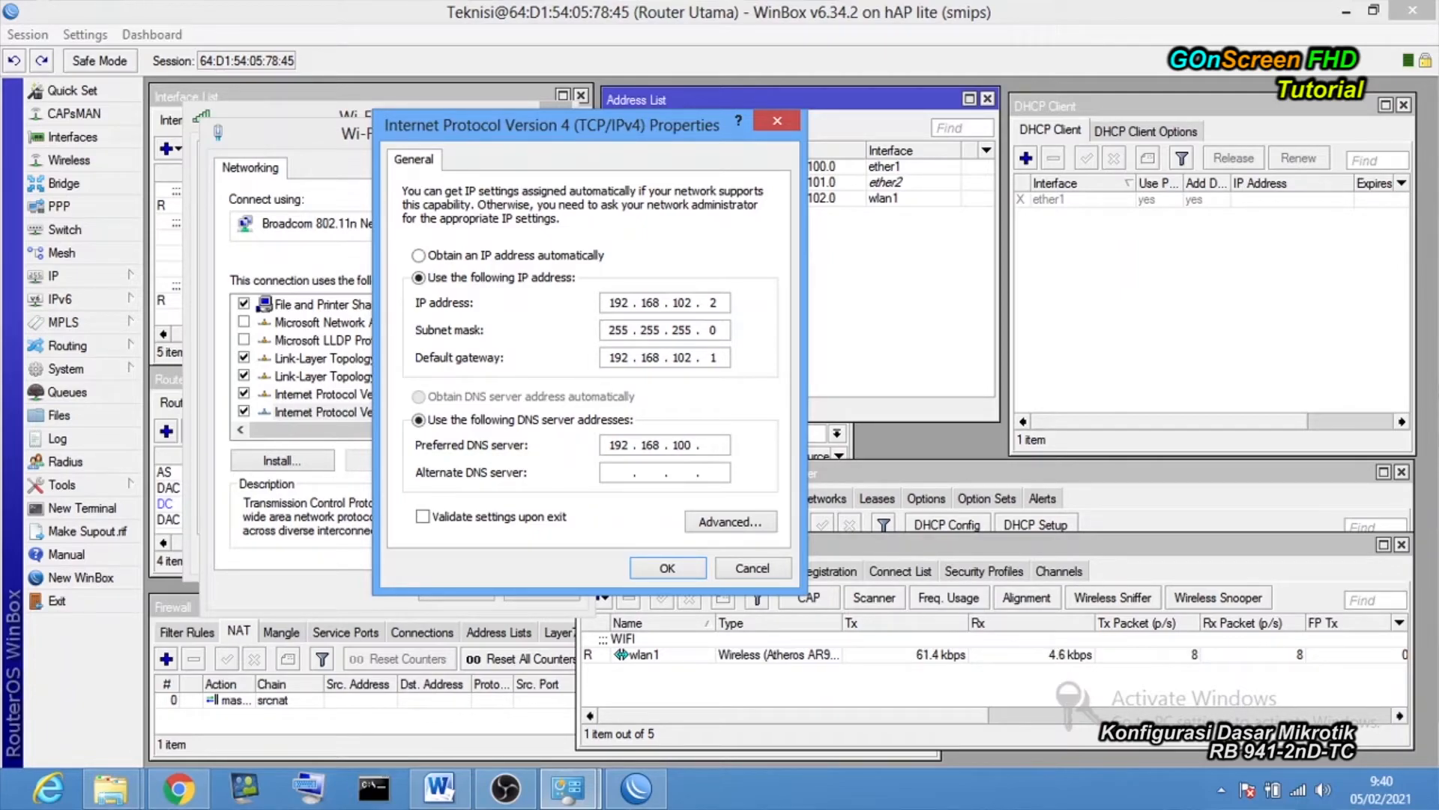
pyautogui.write('1')
pyautogui.click(664, 568)
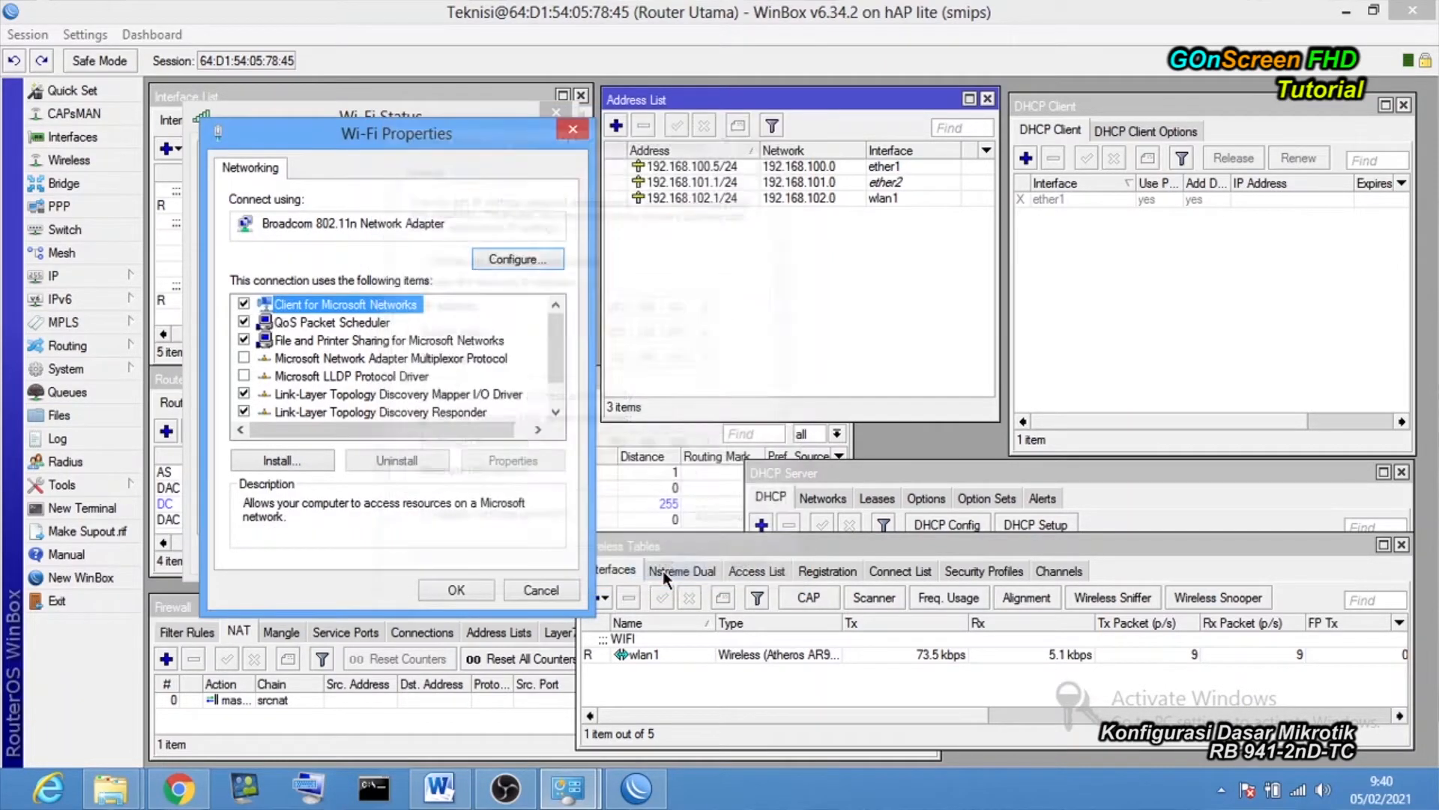
pyautogui.click(457, 590)
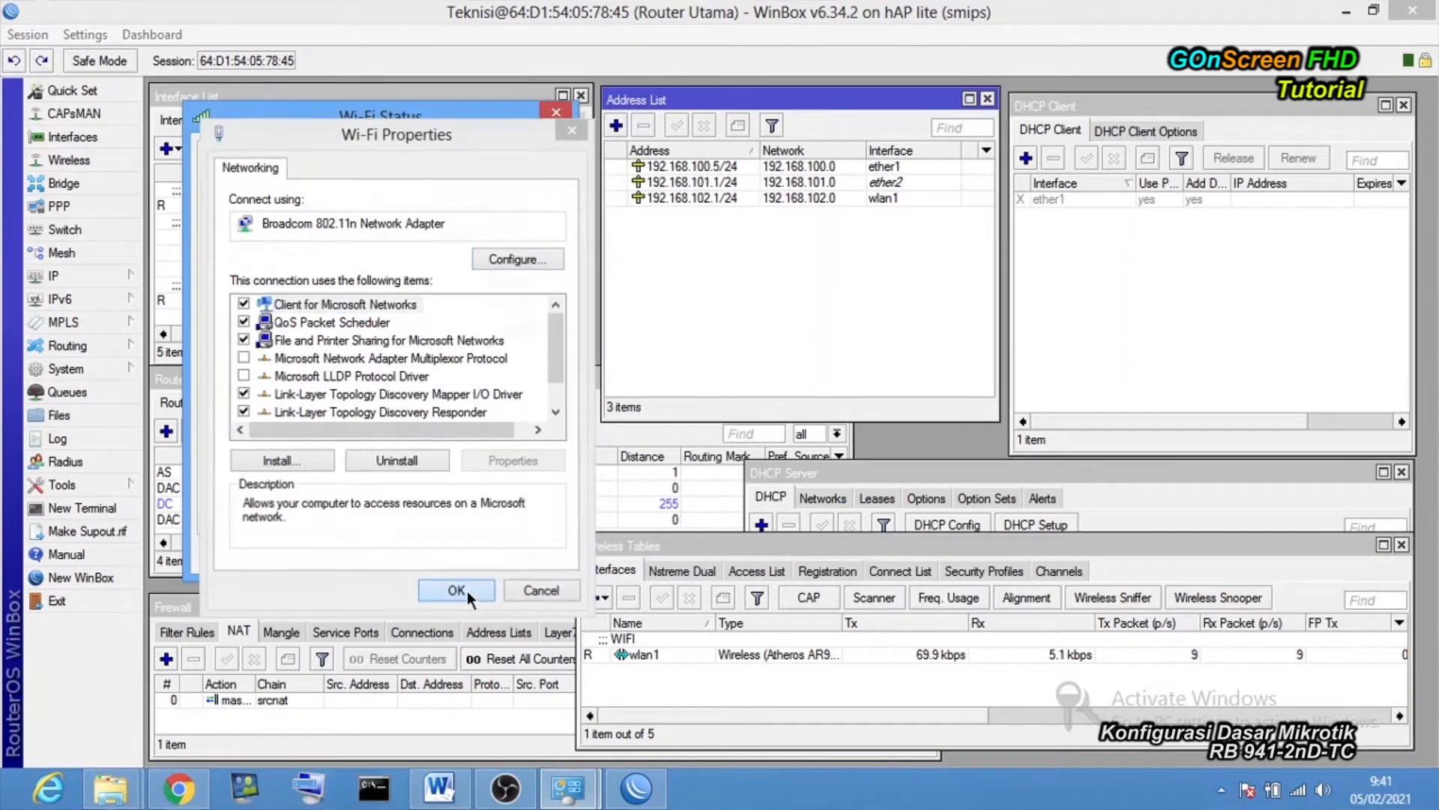
# Ping the router at 192.168.102.1 from an enlarged Command Prompt, getting 4/4 replies.
pyautogui.click(512, 555)
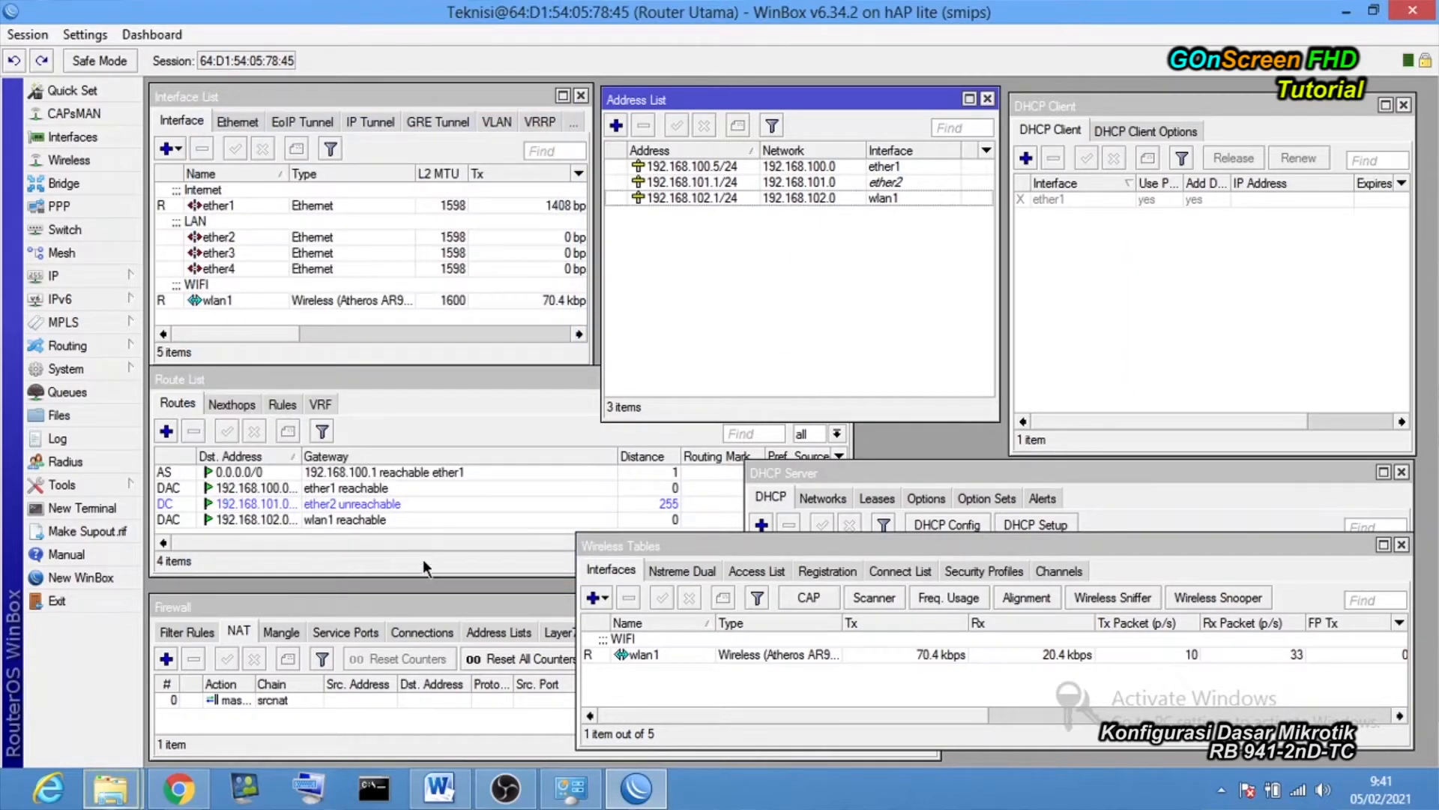
pyautogui.click(394, 787)
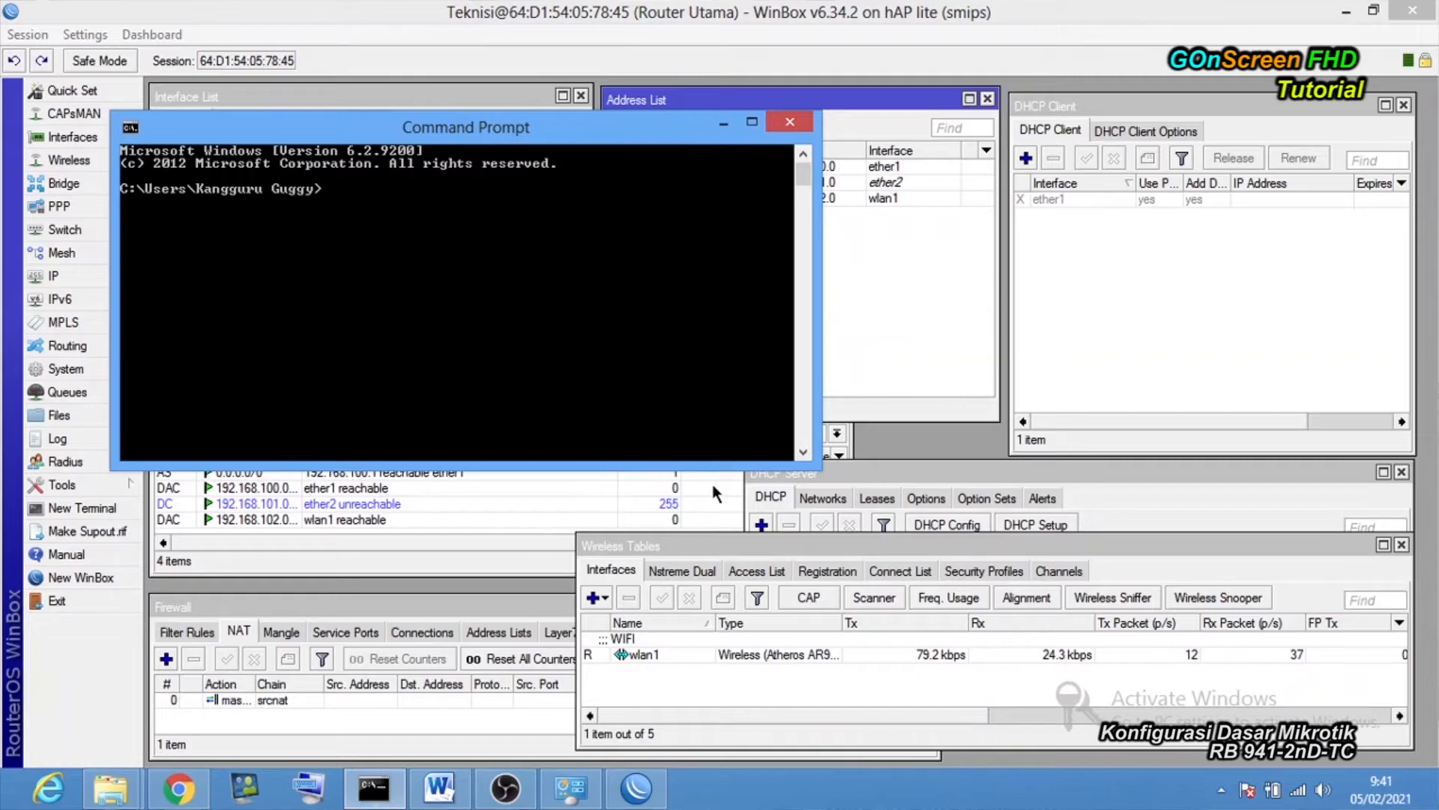
pyautogui.moveTo(817, 461); pyautogui.dragTo(821, 572)
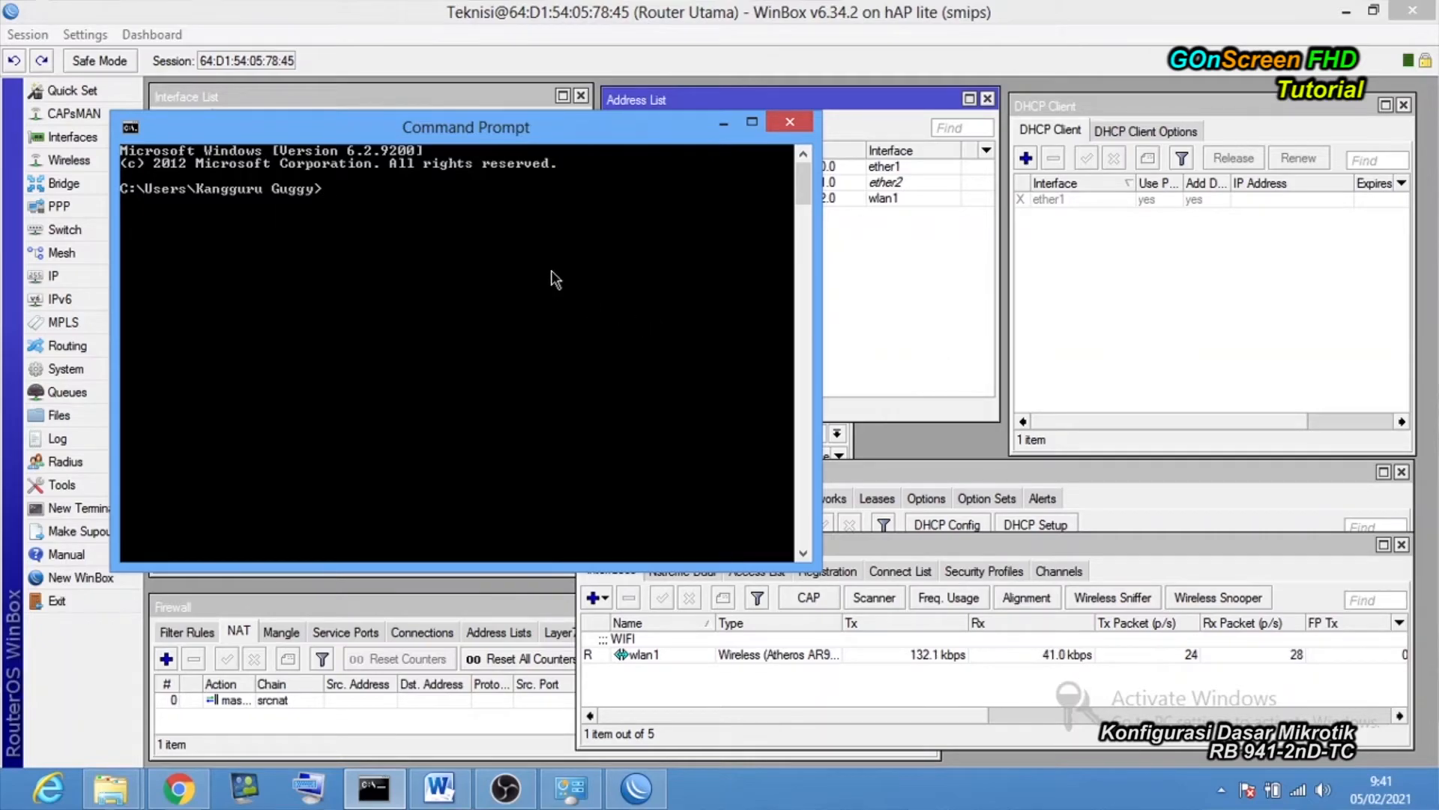
pyautogui.write('ping 192')
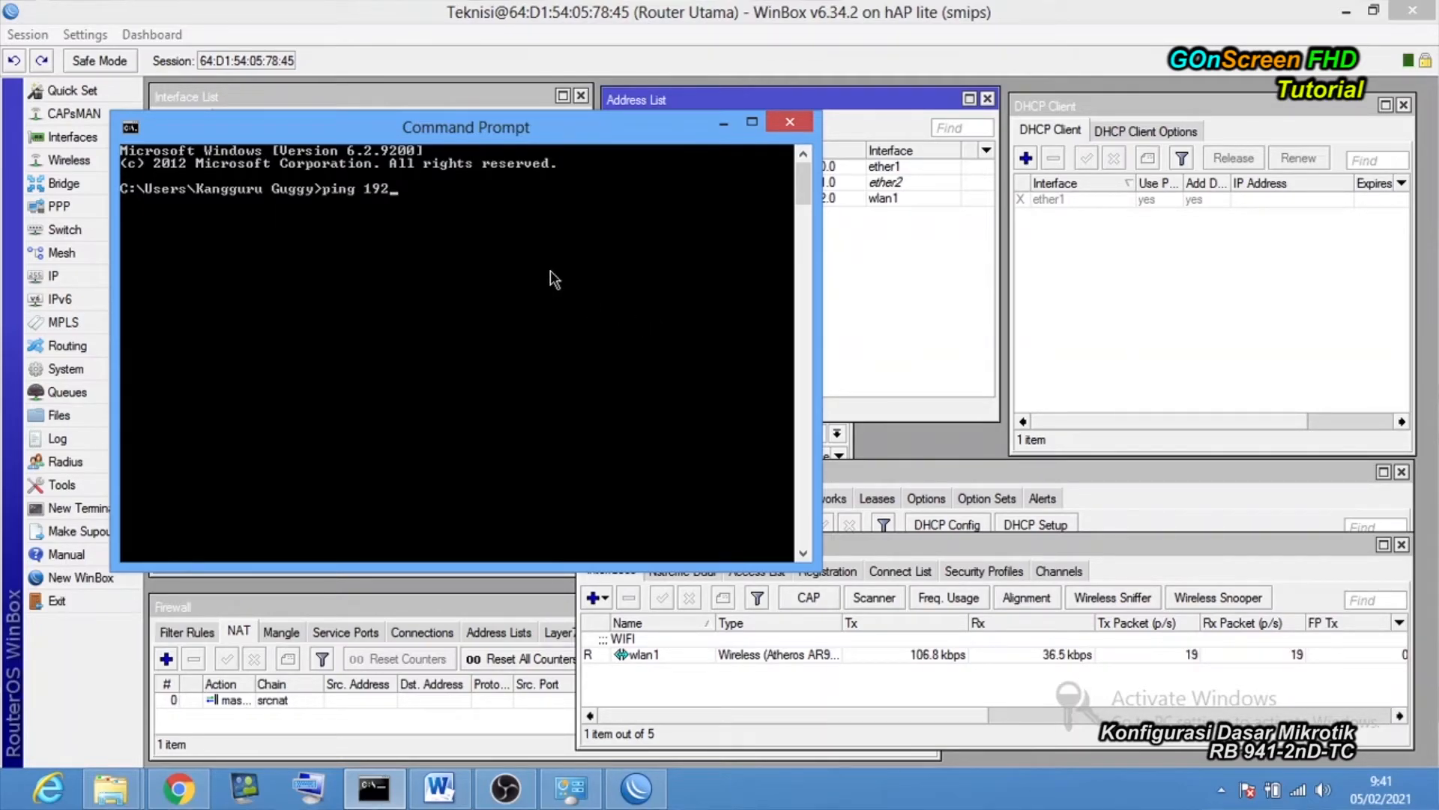
pyautogui.write('.168.102.1')
pyautogui.press('Return')
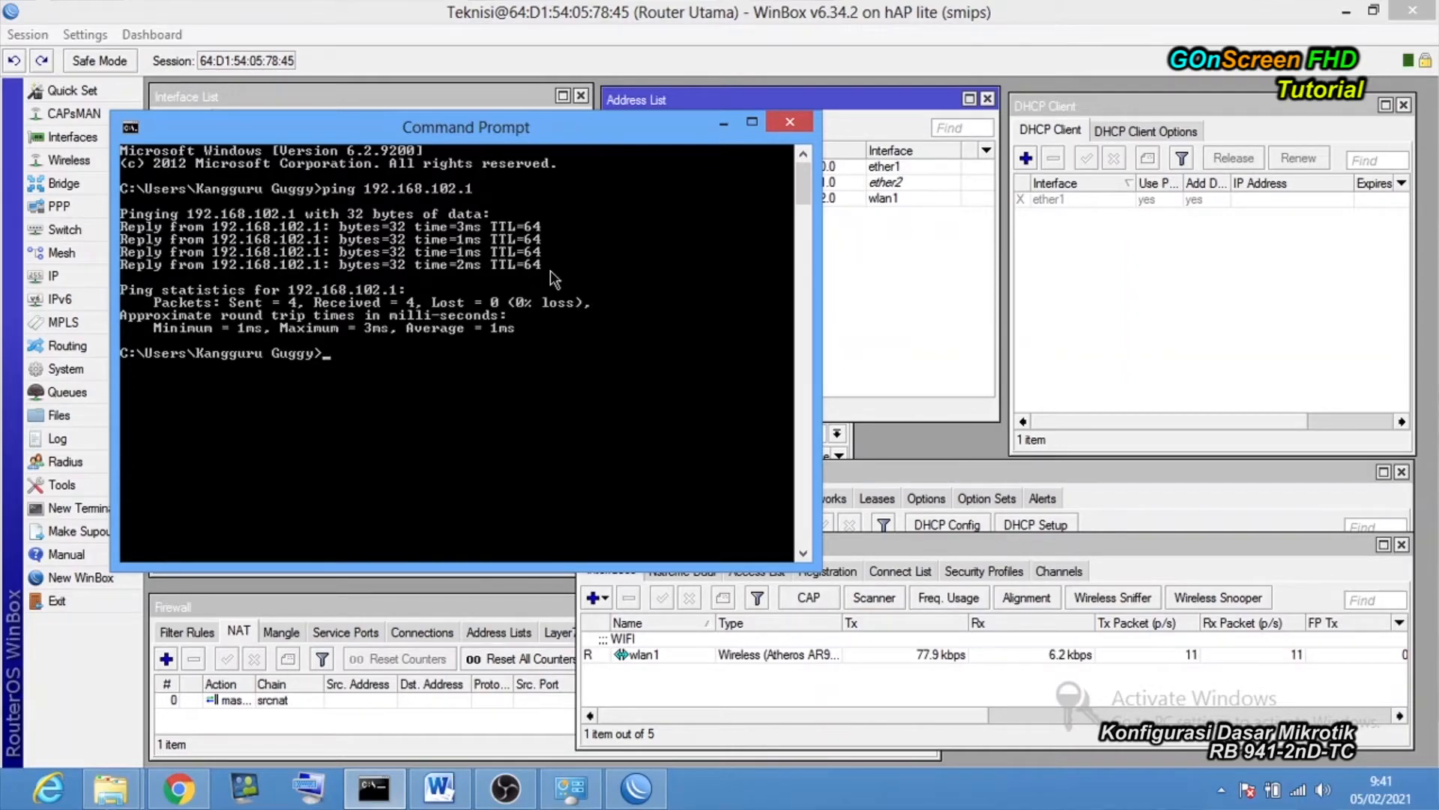
pyautogui.write('ping www')
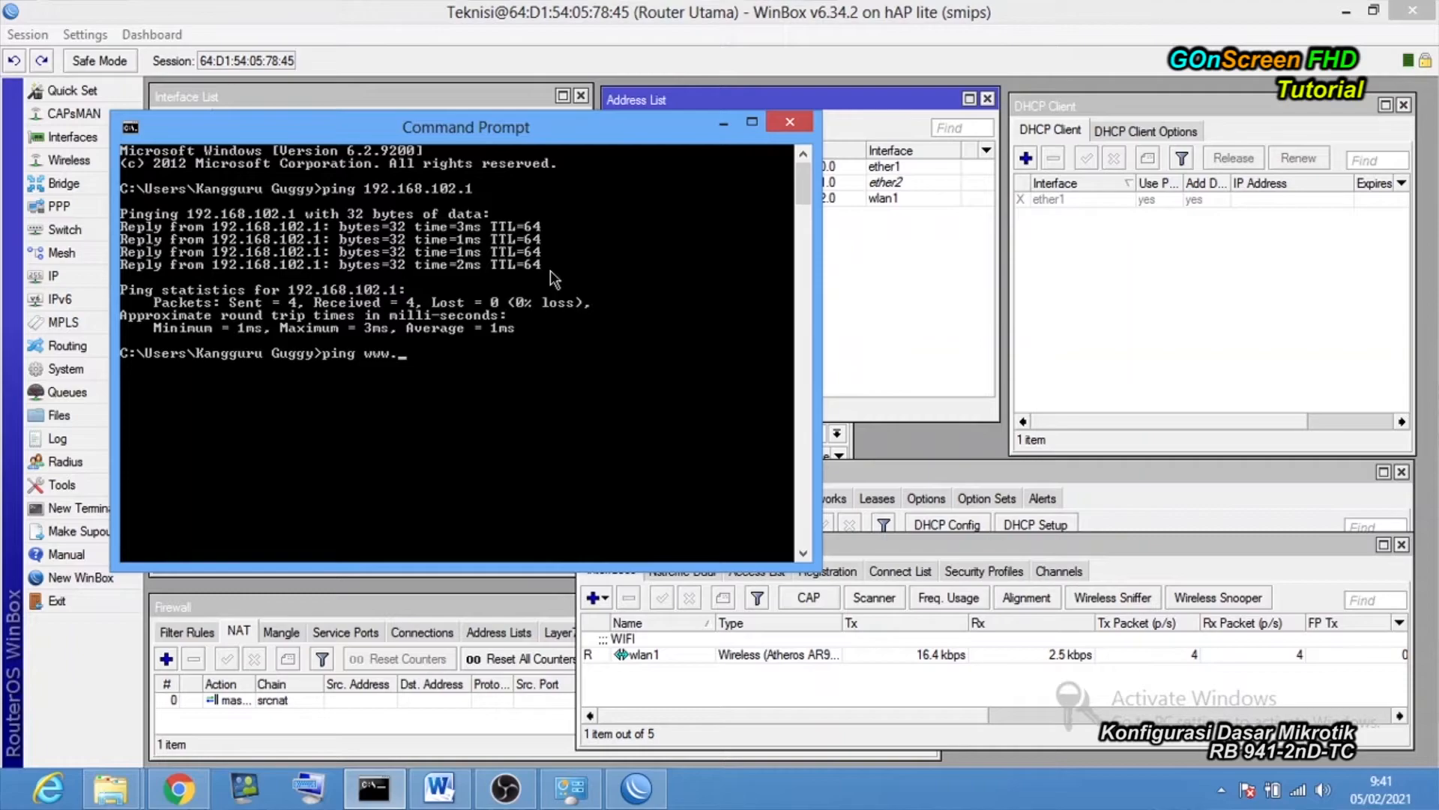
pyautogui.write('.goggle.com')
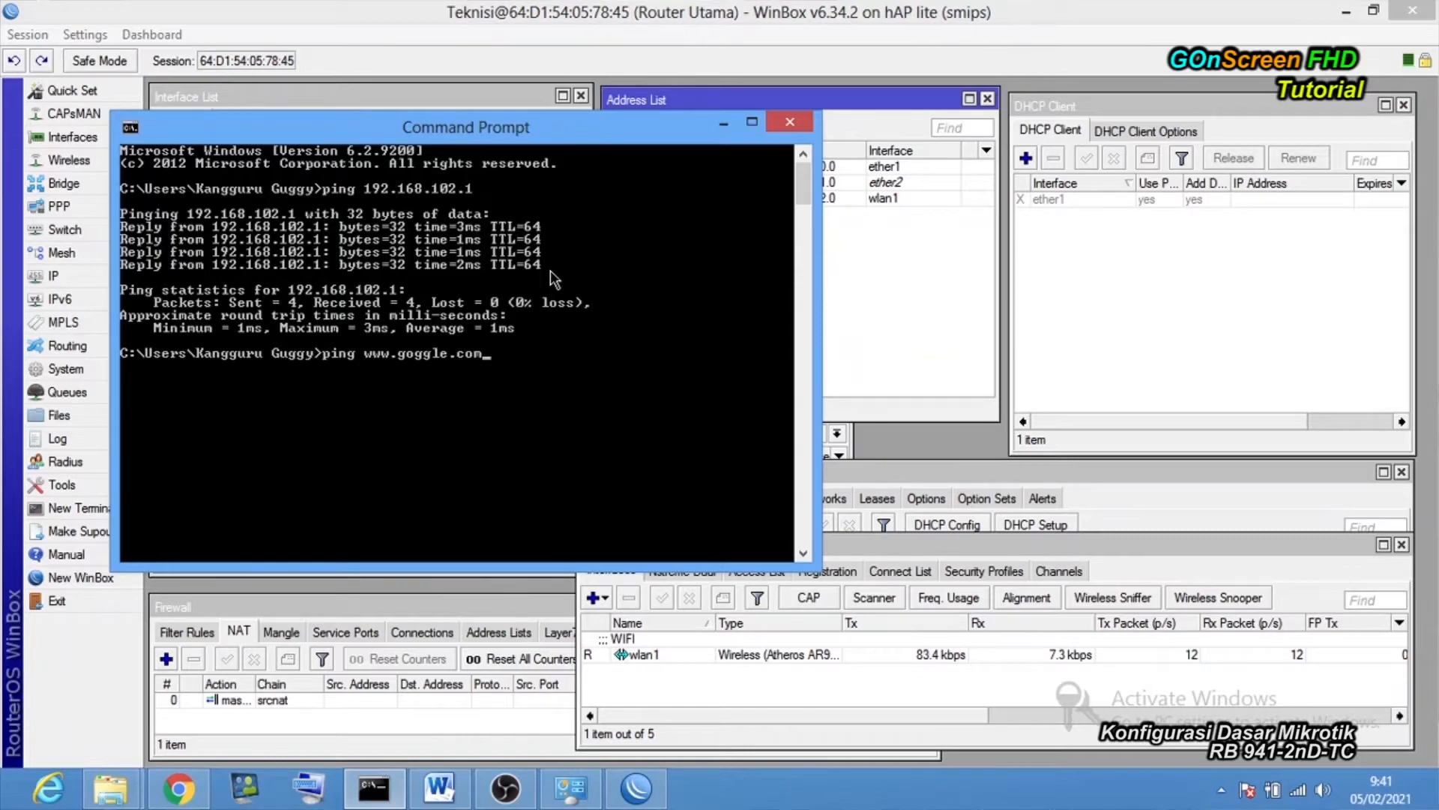
pyautogui.press('Return')
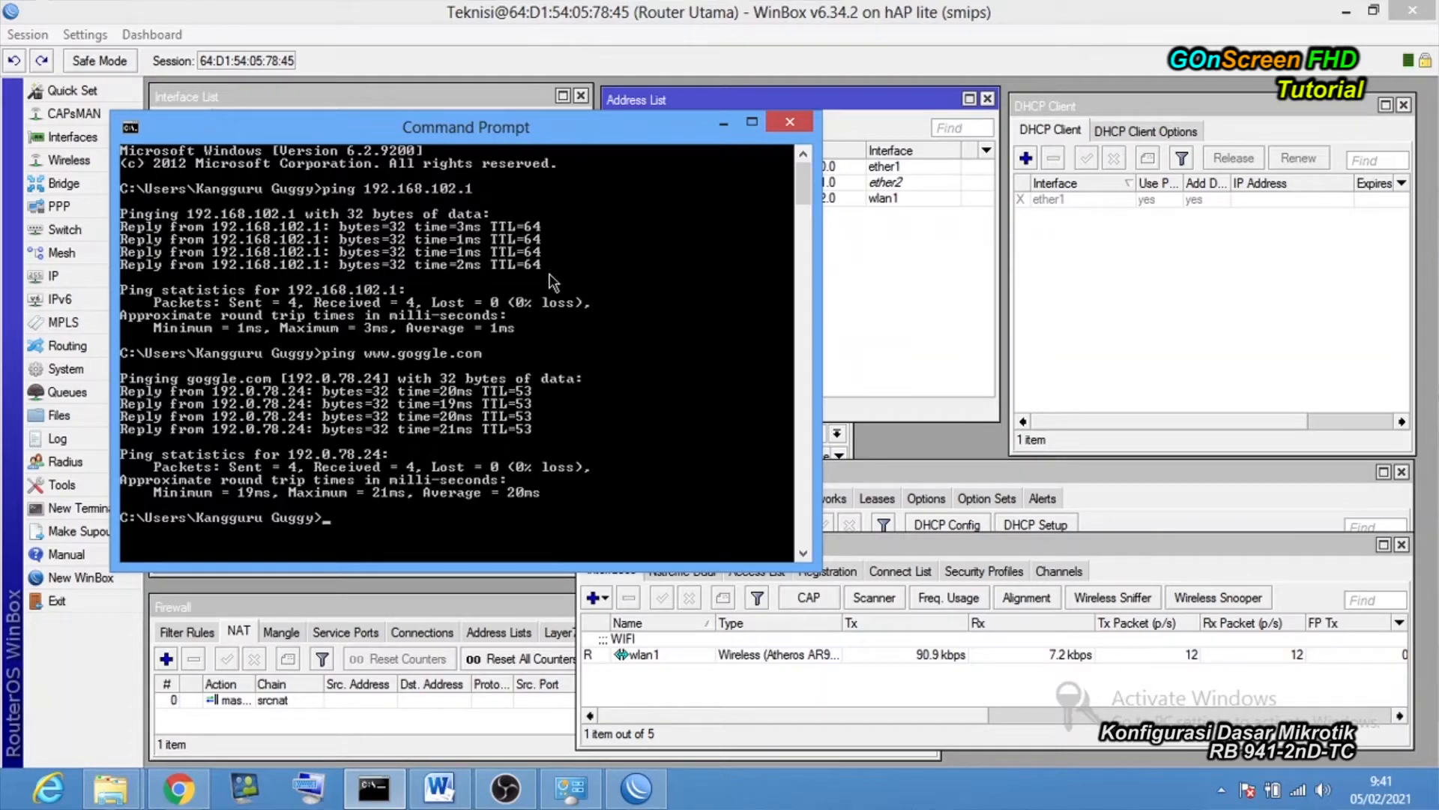
pyautogui.click(190, 793)
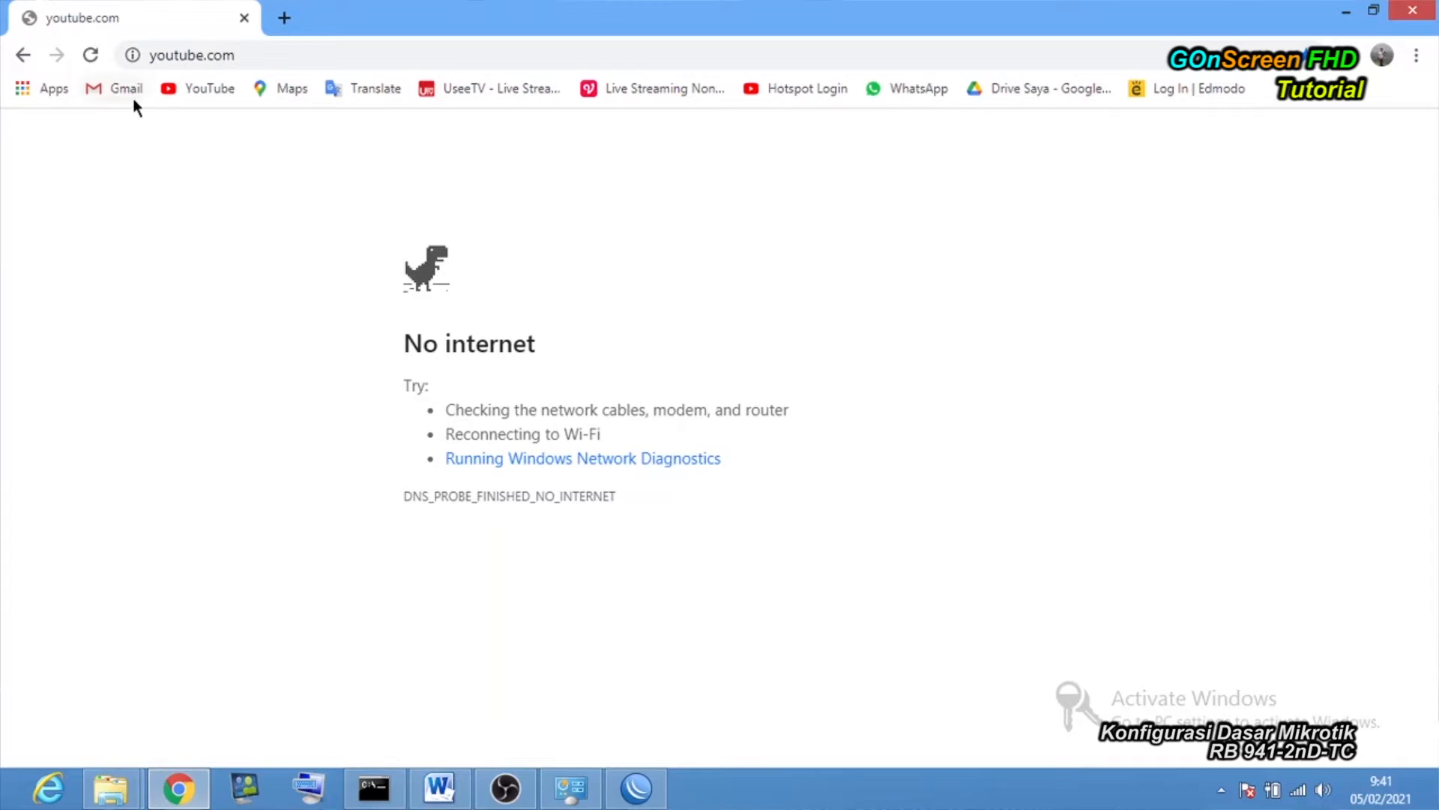
# Load the YouTube home page from Chrome's bookmark and scroll through the videos.
pyautogui.click(198, 91)
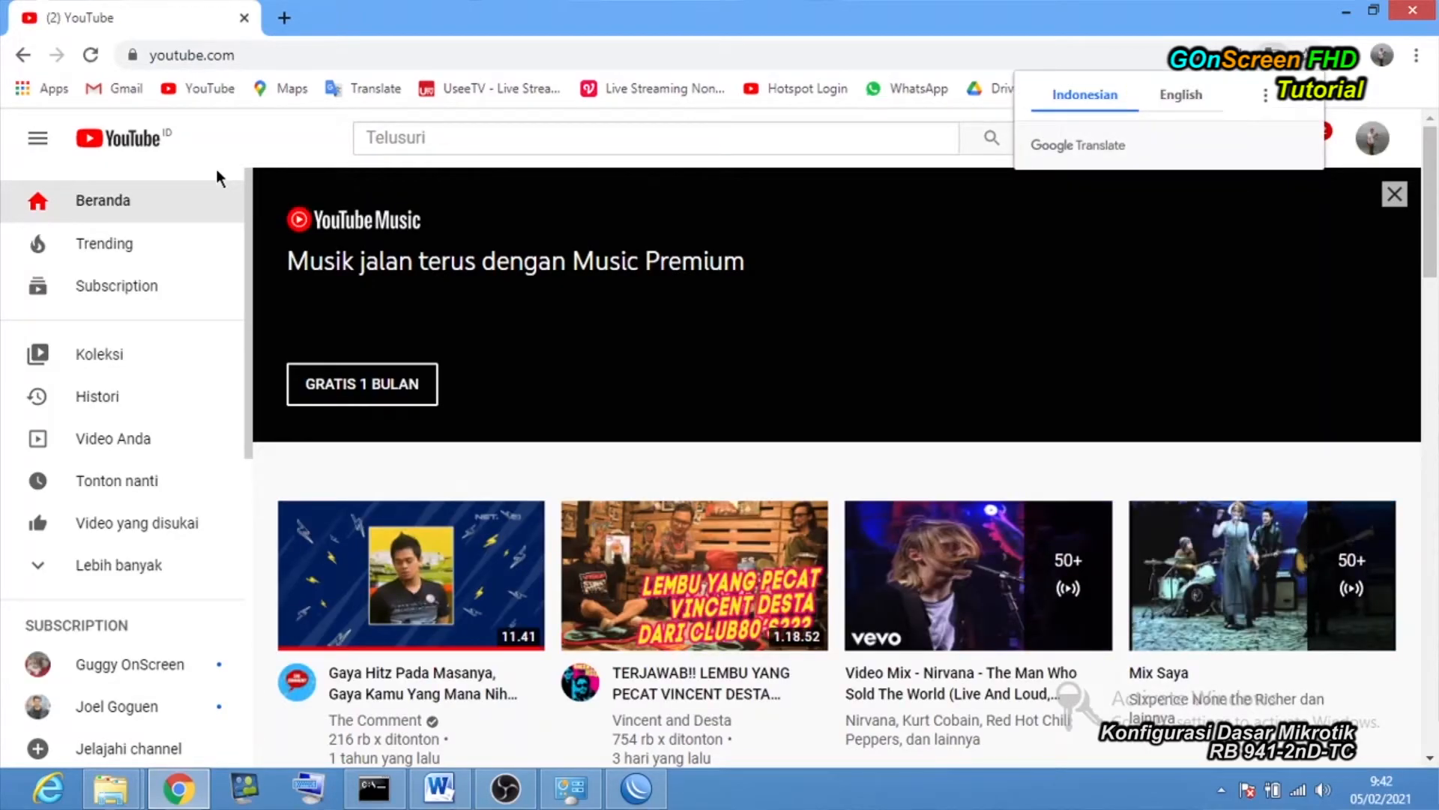
pyautogui.scroll(-4, 577, 408)
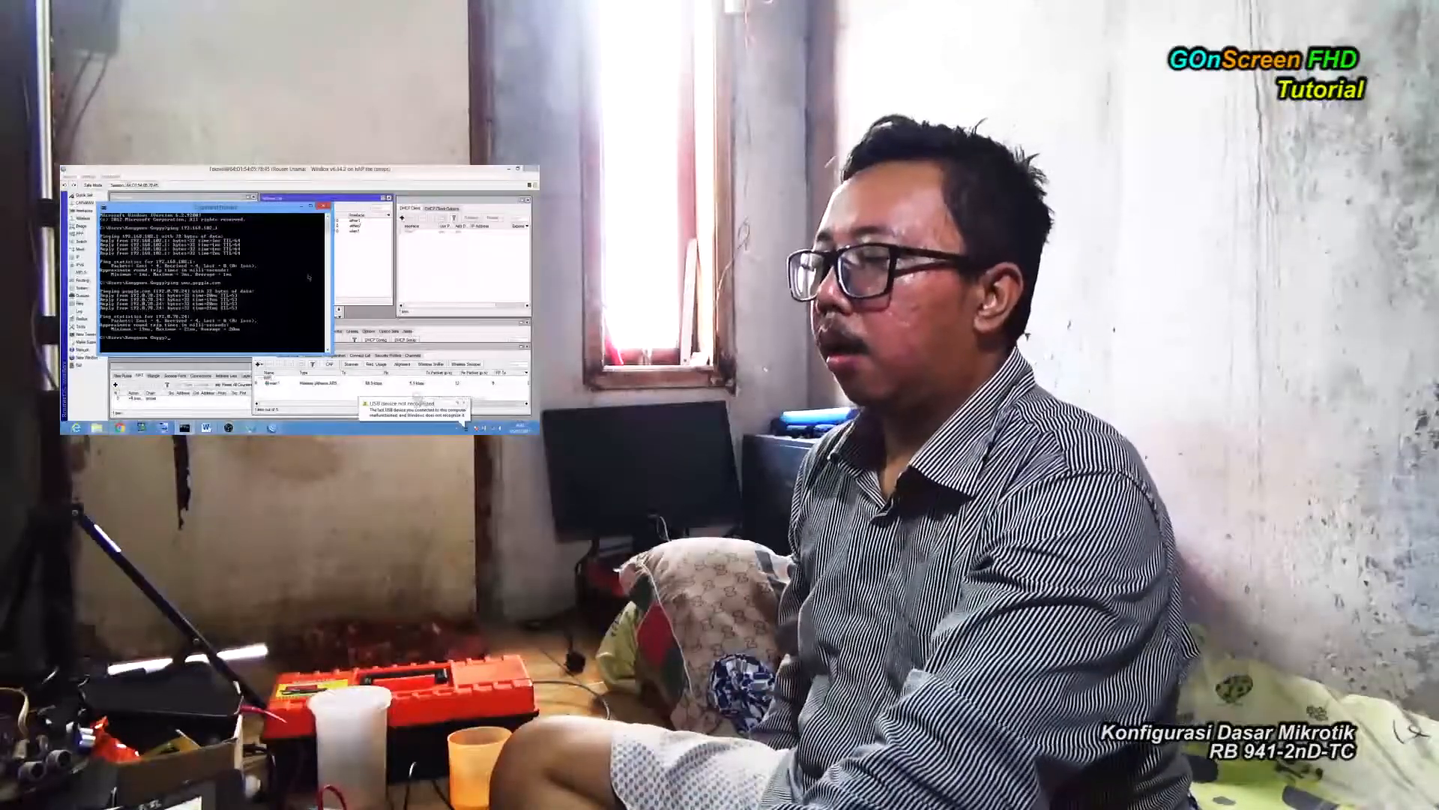
pyautogui.click(301, 206)
# Open the DHCP Server list and start DHCP Setup on interface wlan1.
pyautogui.click(96, 257)
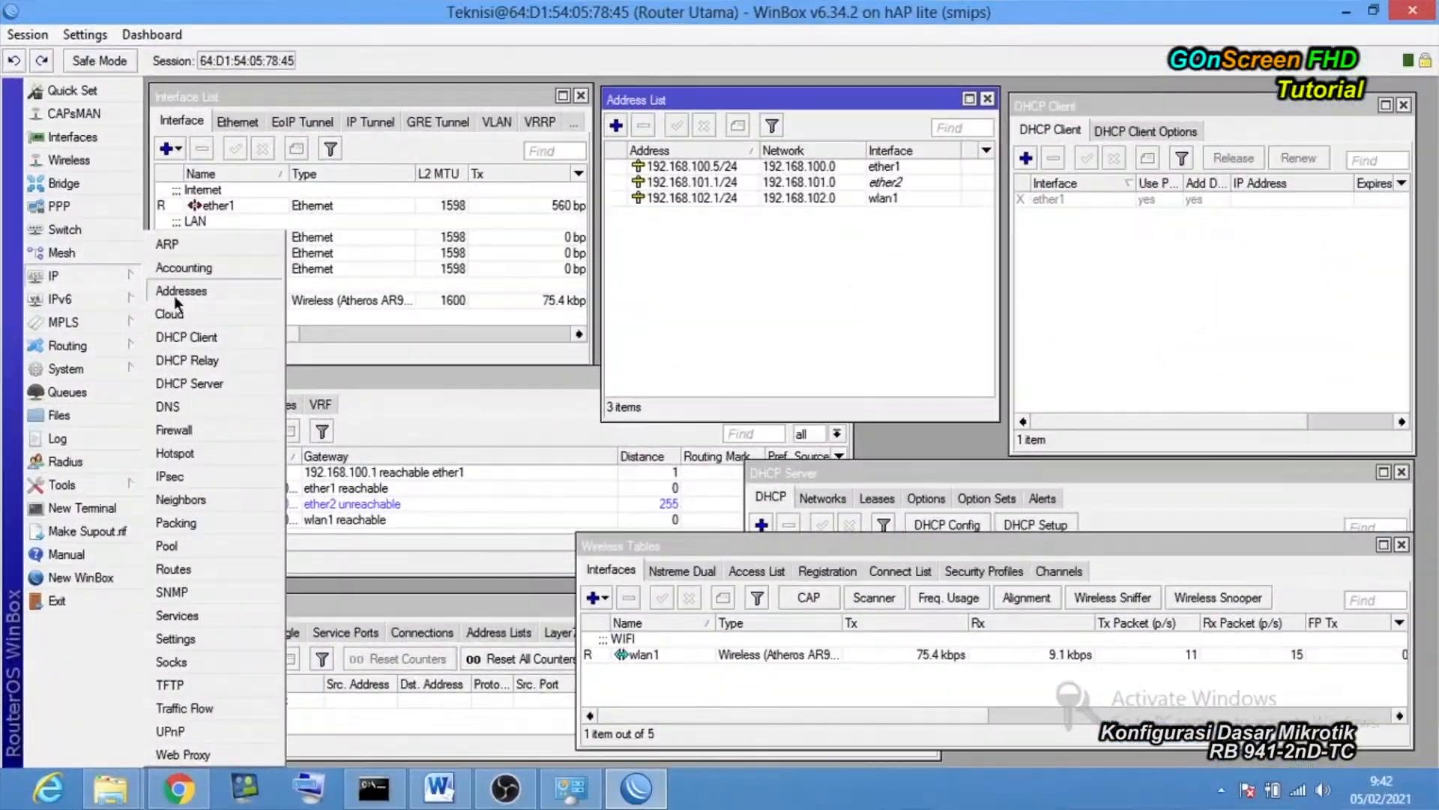
pyautogui.click(204, 386)
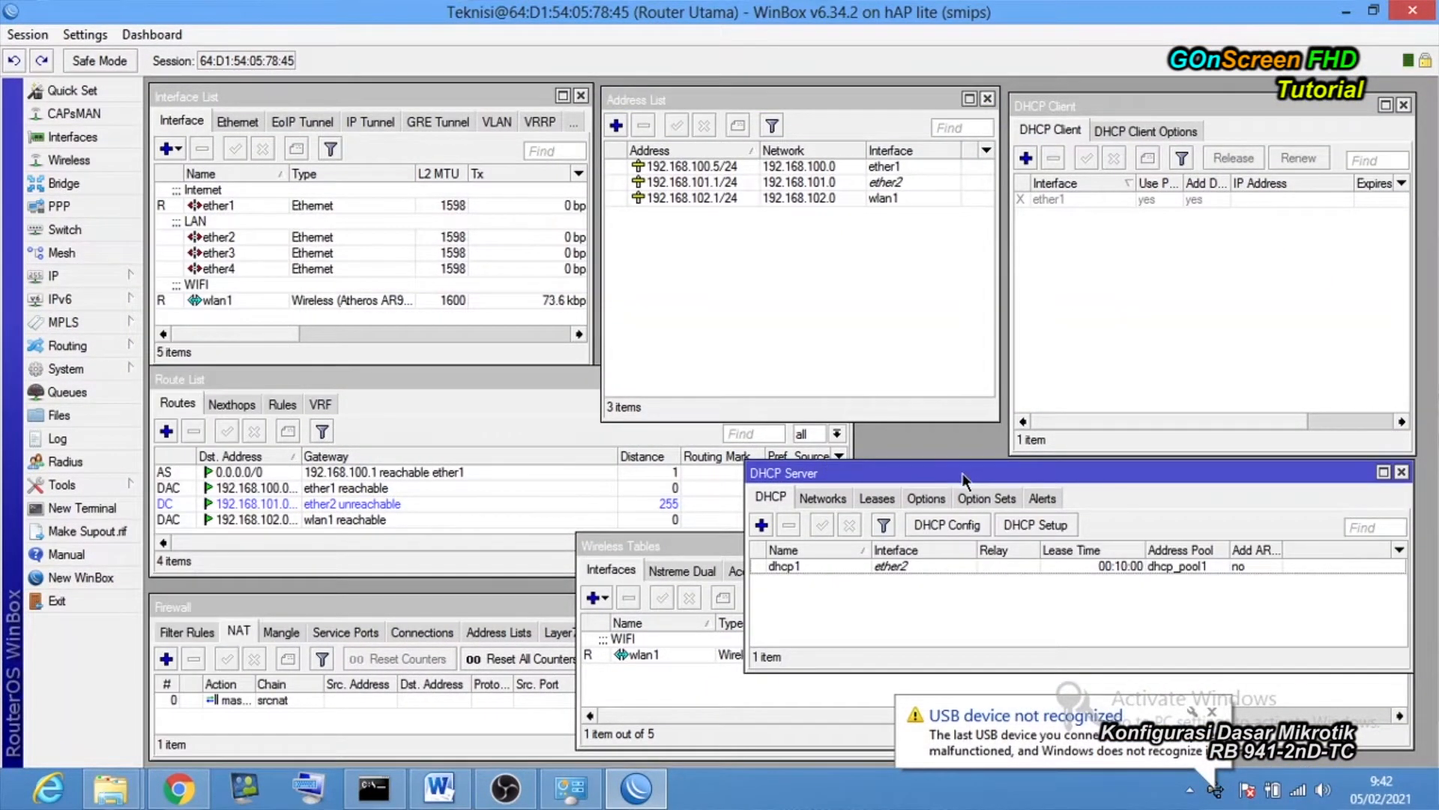
pyautogui.moveTo(963, 480); pyautogui.dragTo(802, 233)
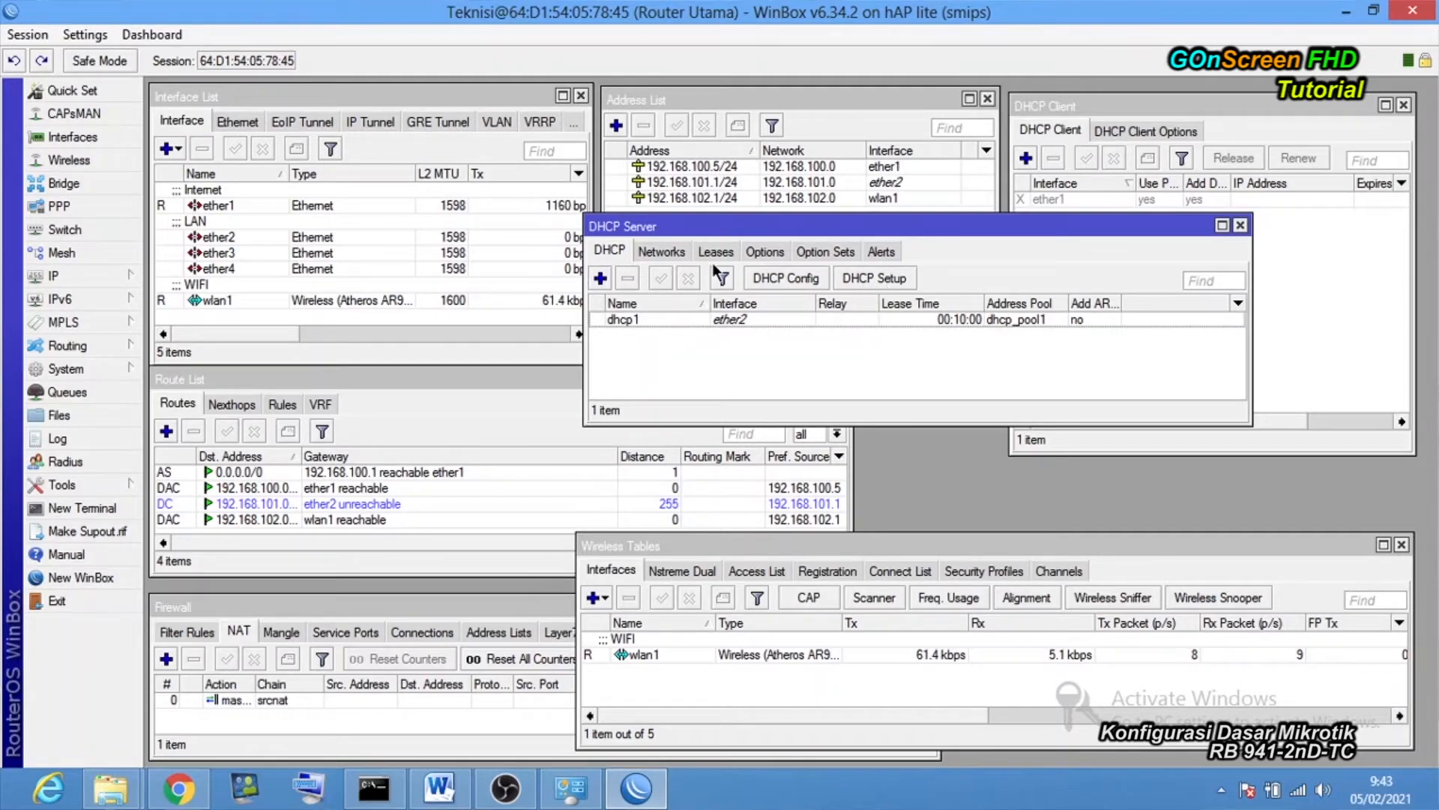
pyautogui.click(874, 278)
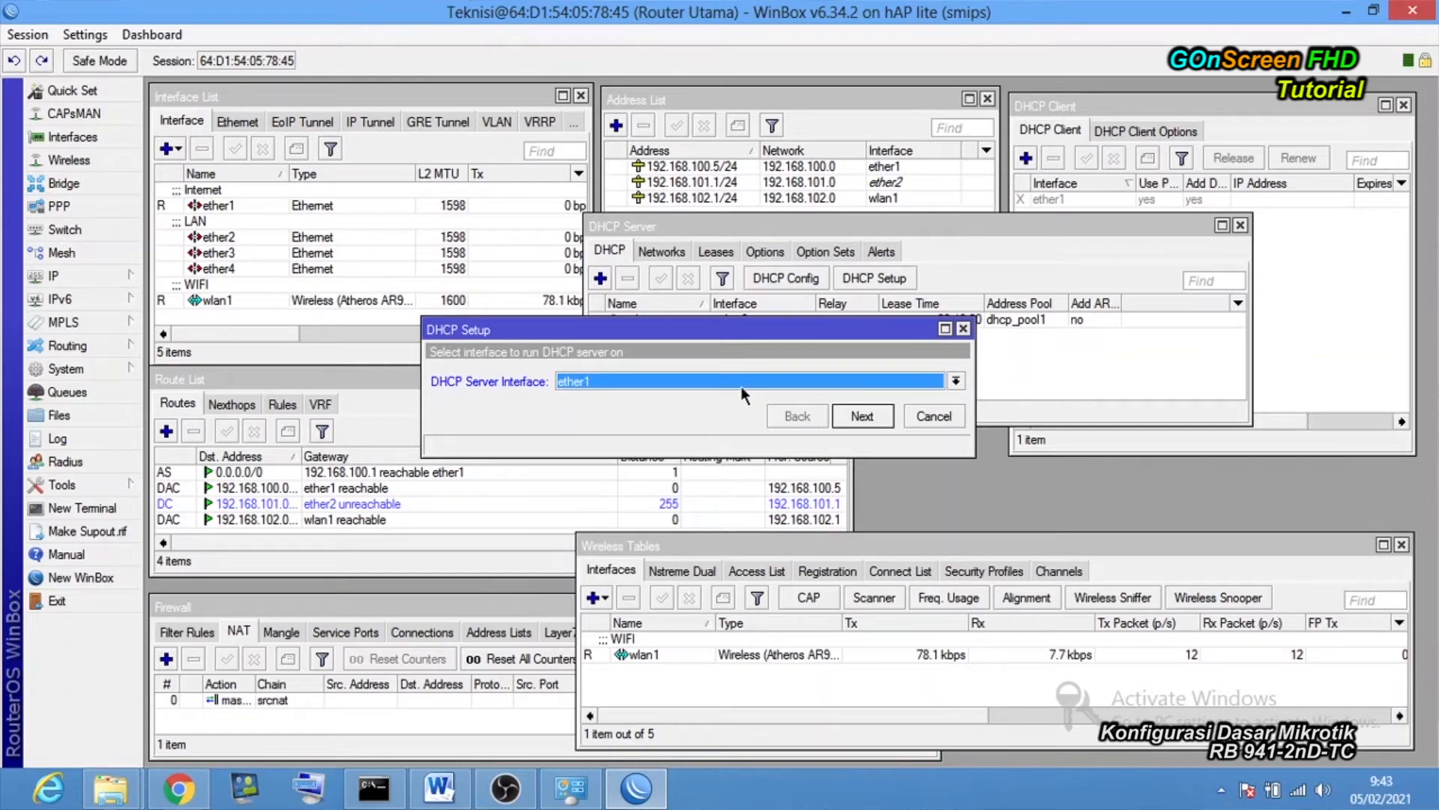
pyautogui.click(743, 384)
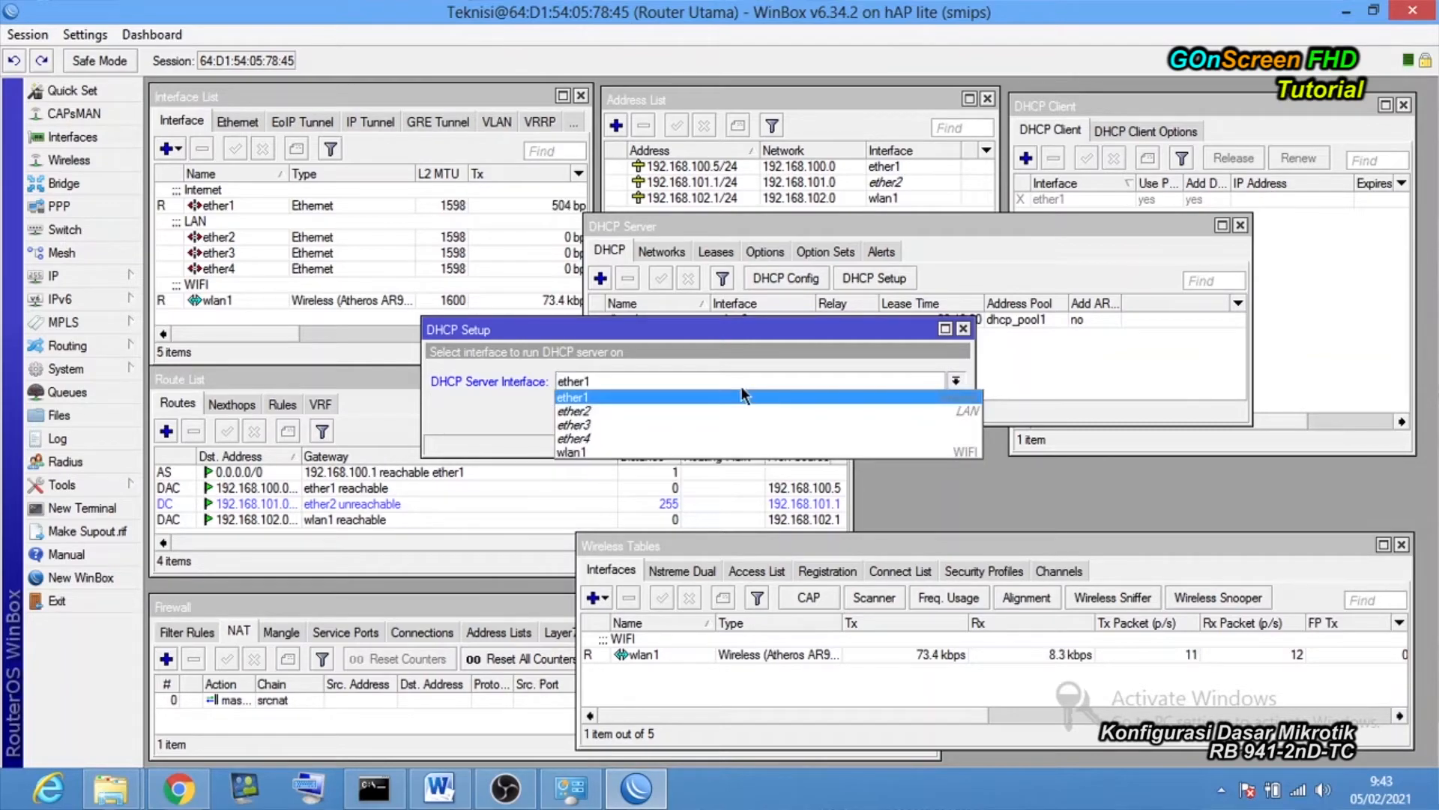
pyautogui.click(645, 448)
pyautogui.click(862, 416)
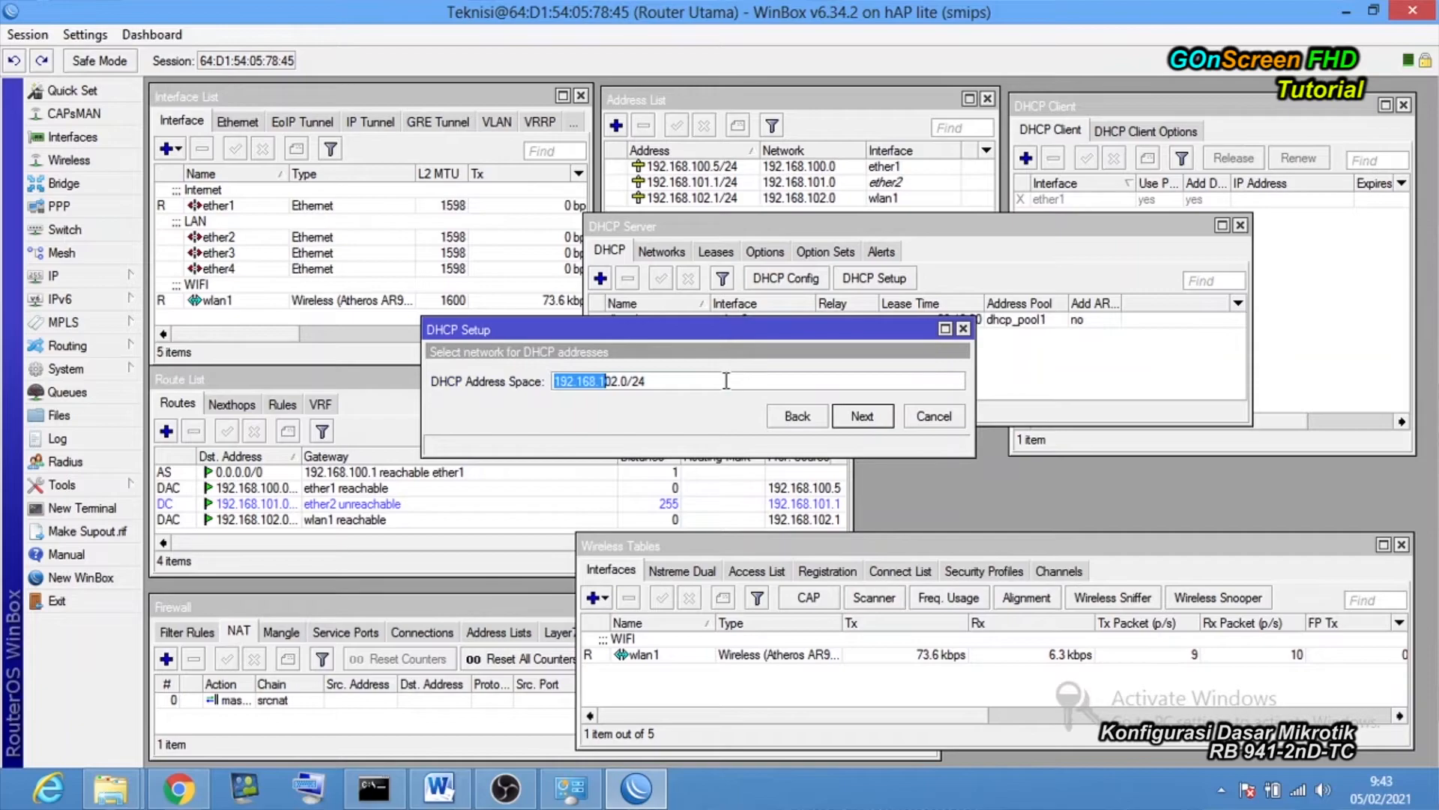
# Accept 192.168.102.0/24, gateway 192.168.102.1, pool .2–.254, DNS 192.168.100.1 and 10-minute leases.
pyautogui.click(639, 381)
pyautogui.moveTo(658, 331); pyautogui.dragTo(622, 291)
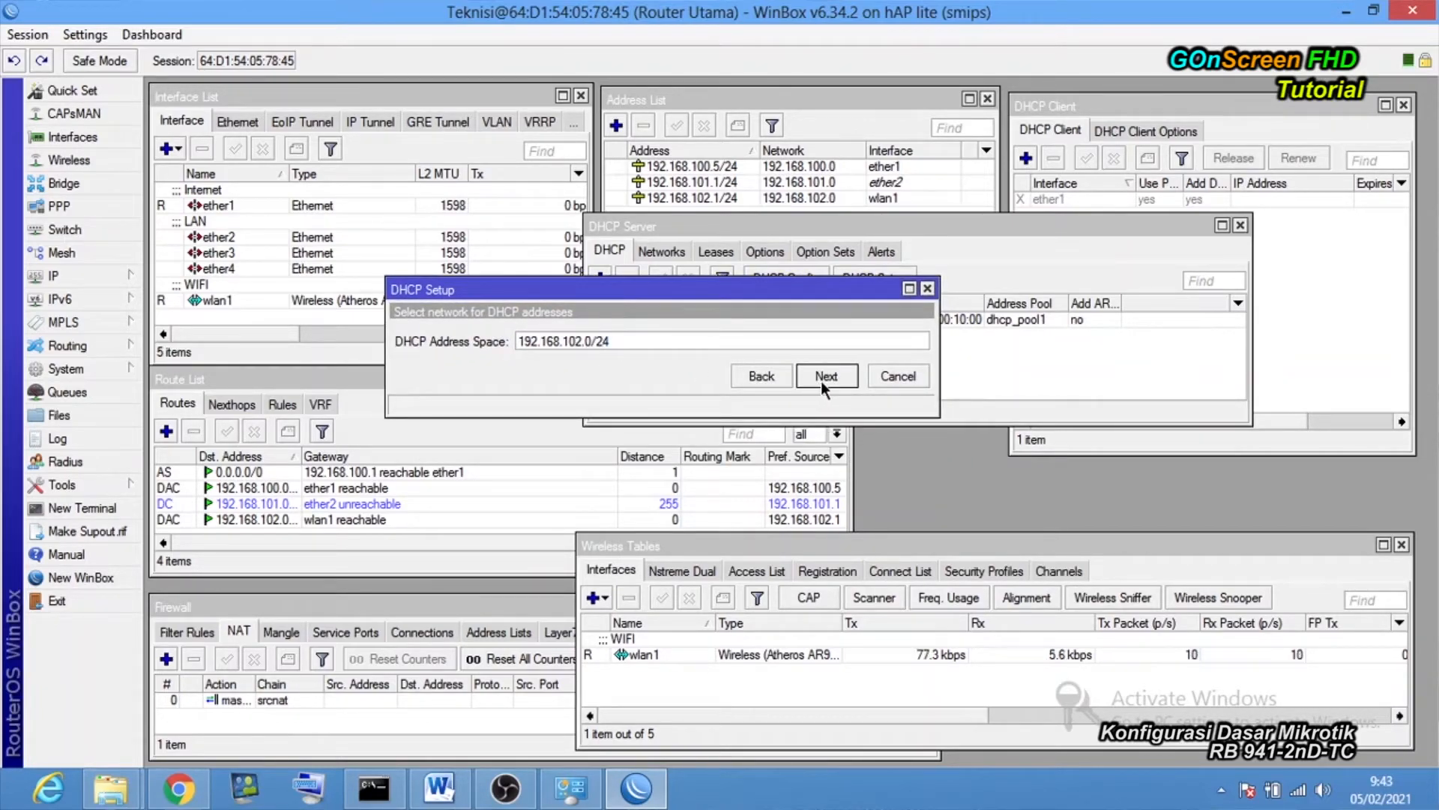
pyautogui.click(821, 381)
pyautogui.click(617, 346)
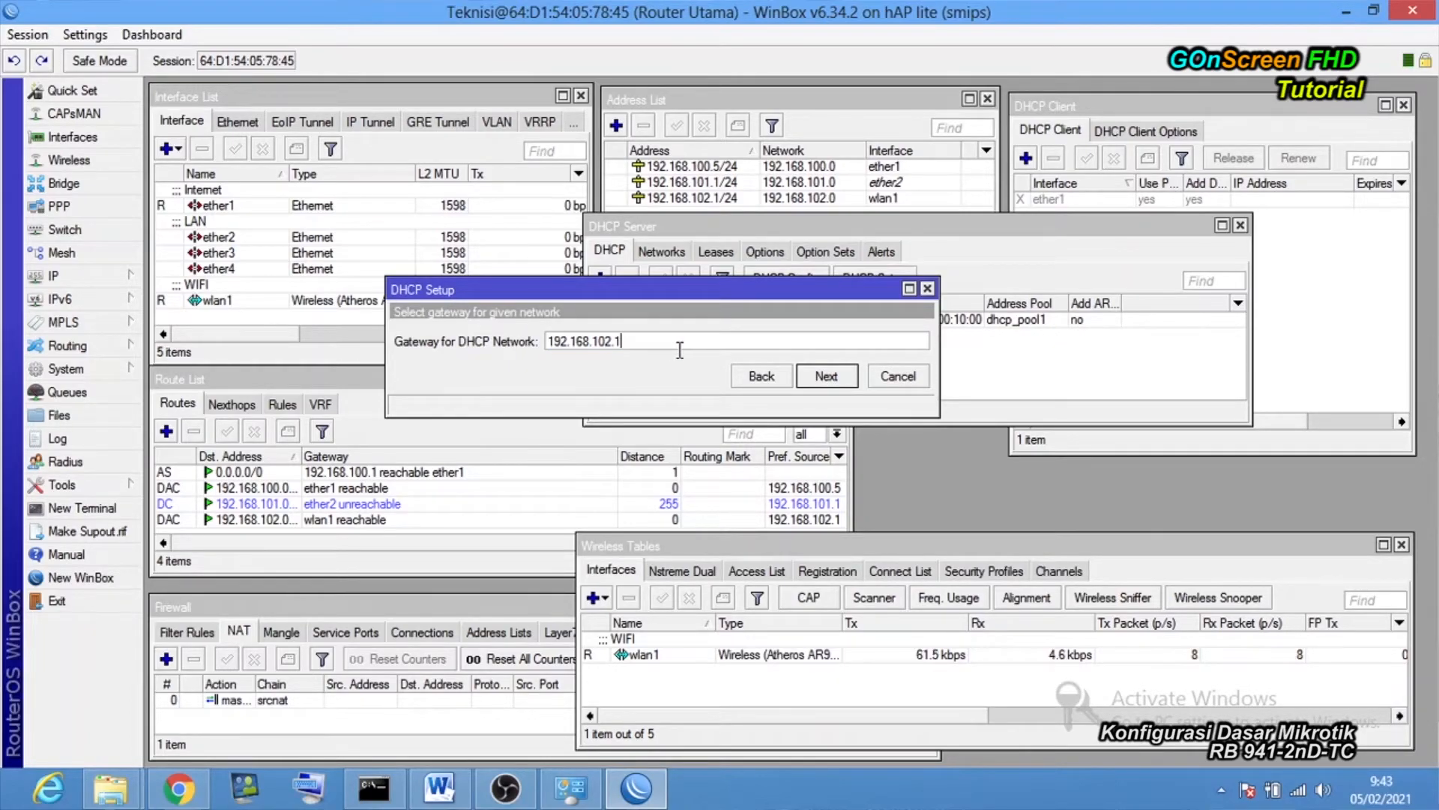
pyautogui.click(822, 376)
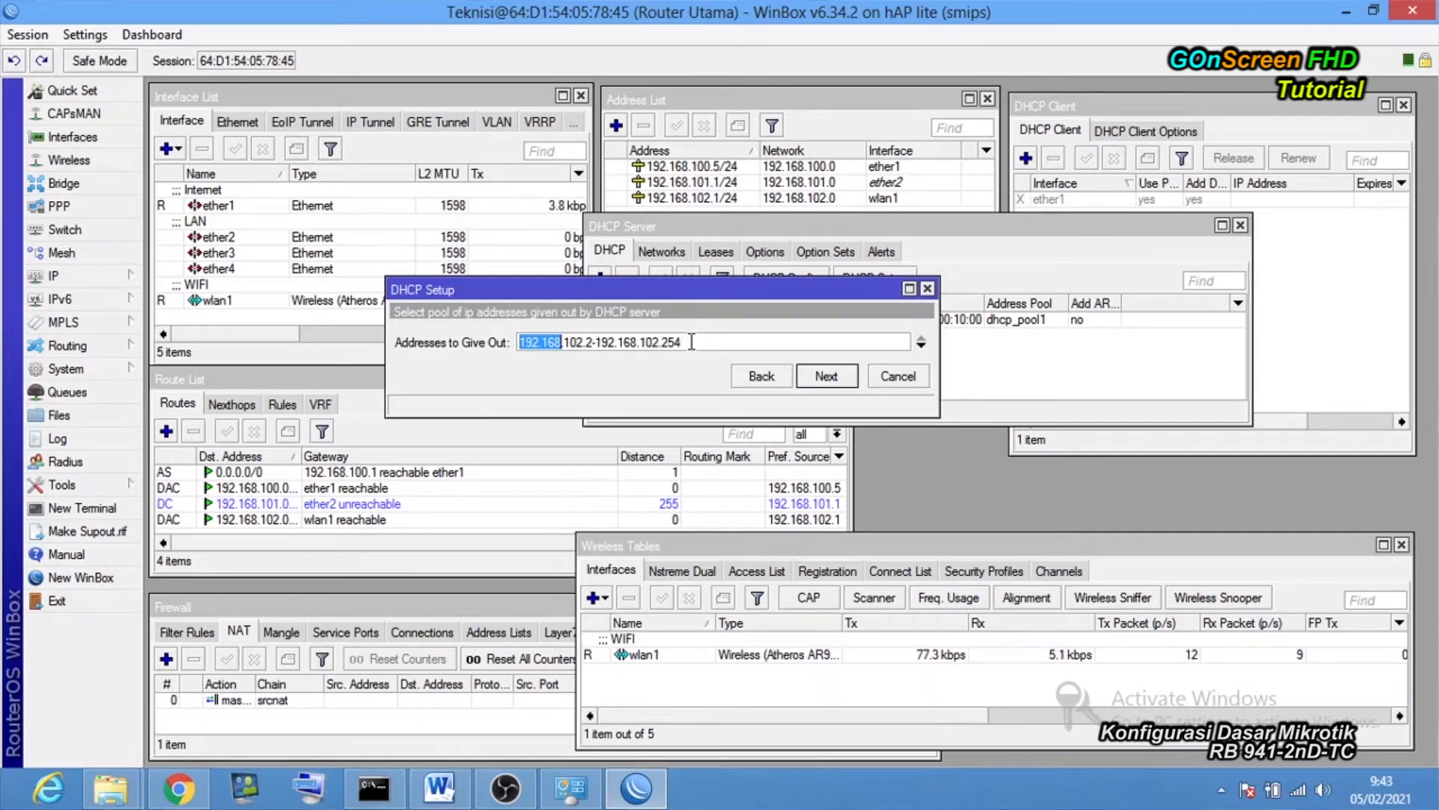
pyautogui.click(824, 375)
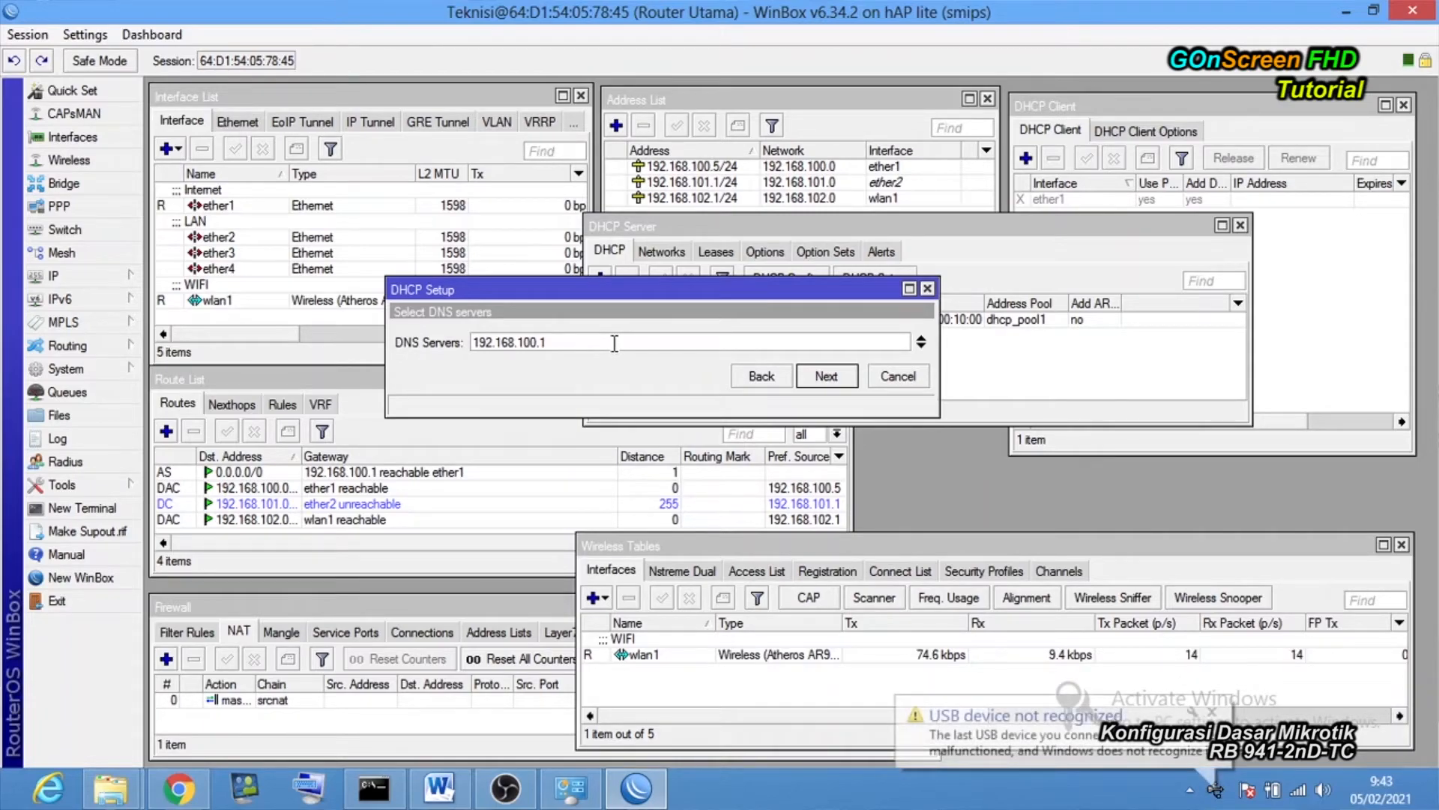
pyautogui.click(838, 381)
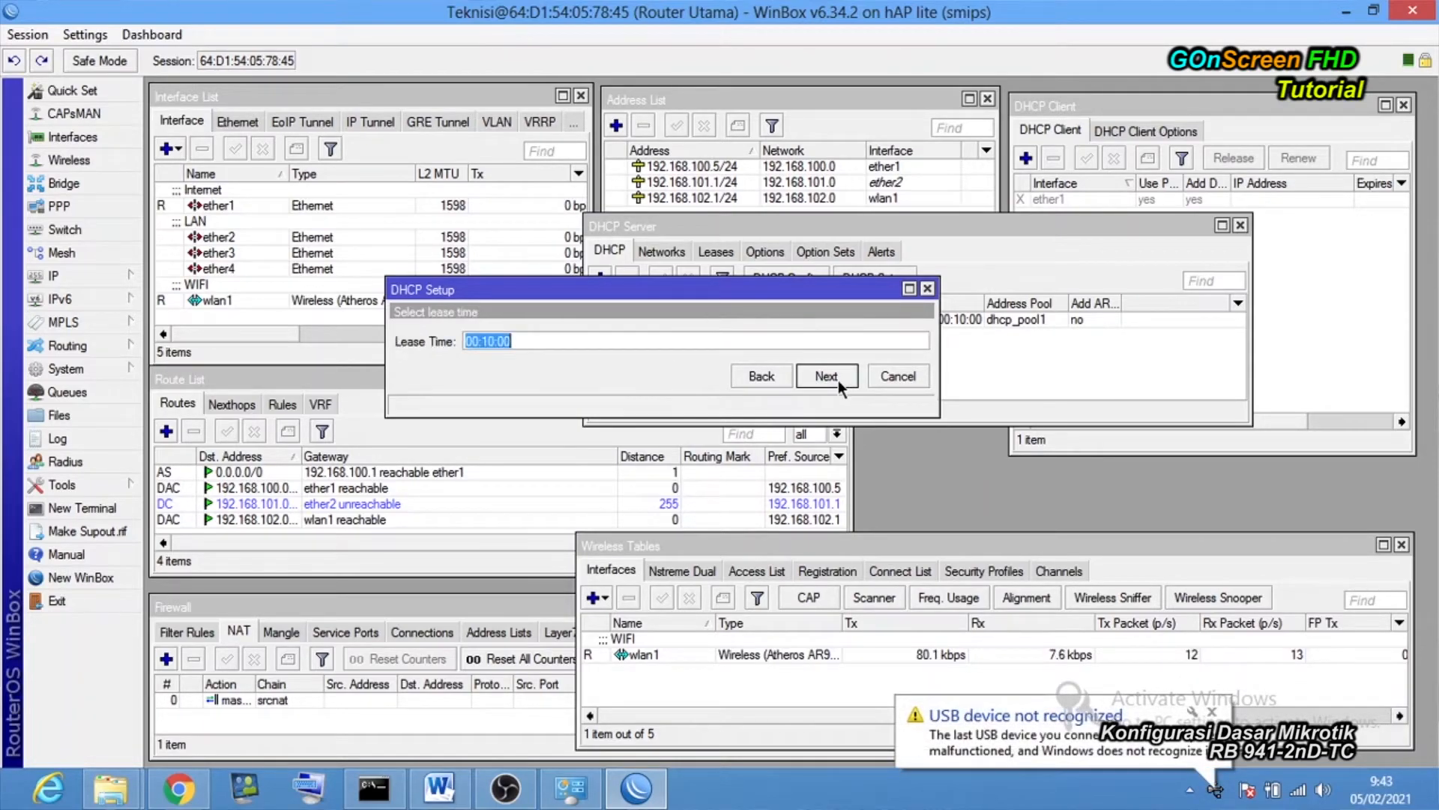
pyautogui.click(838, 380)
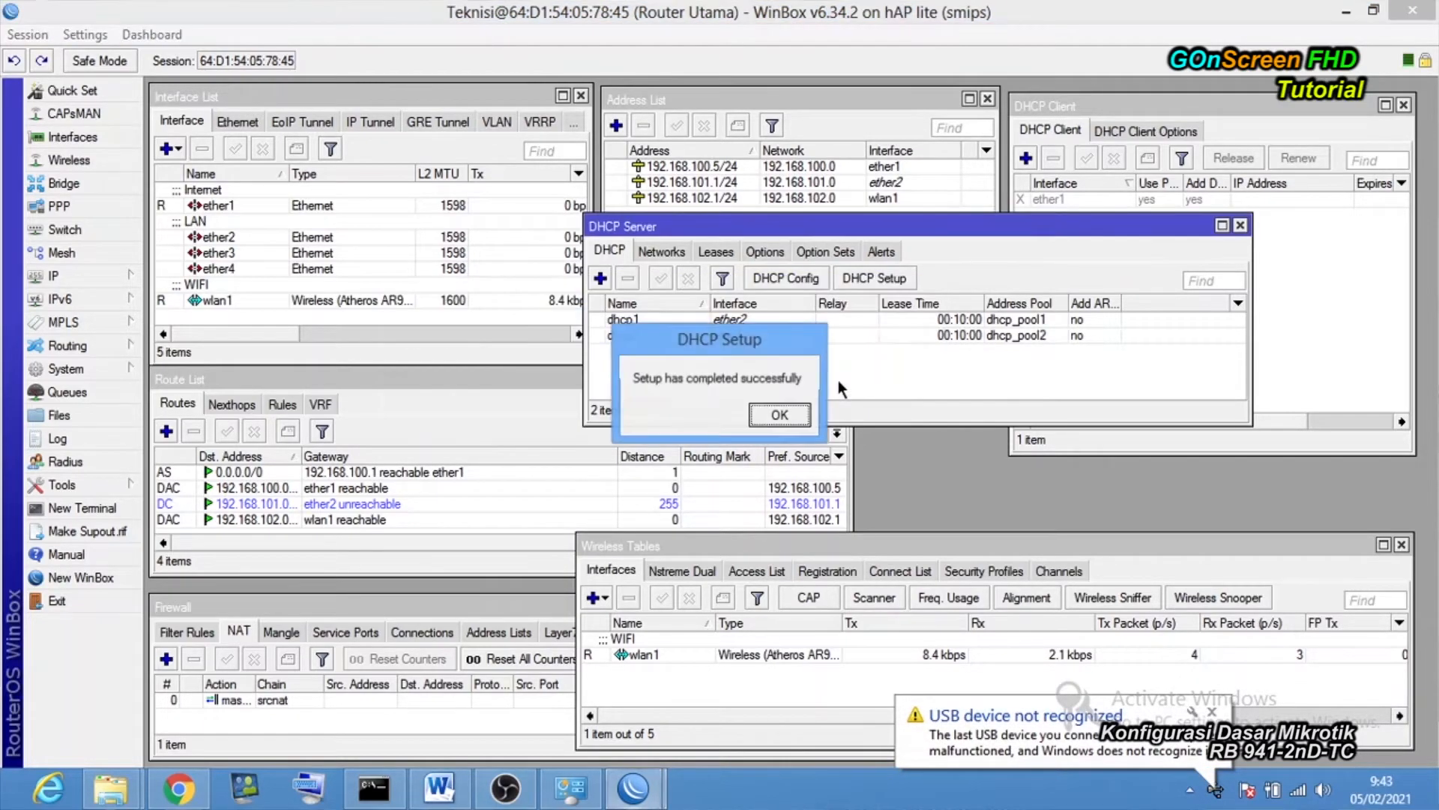
pyautogui.click(779, 415)
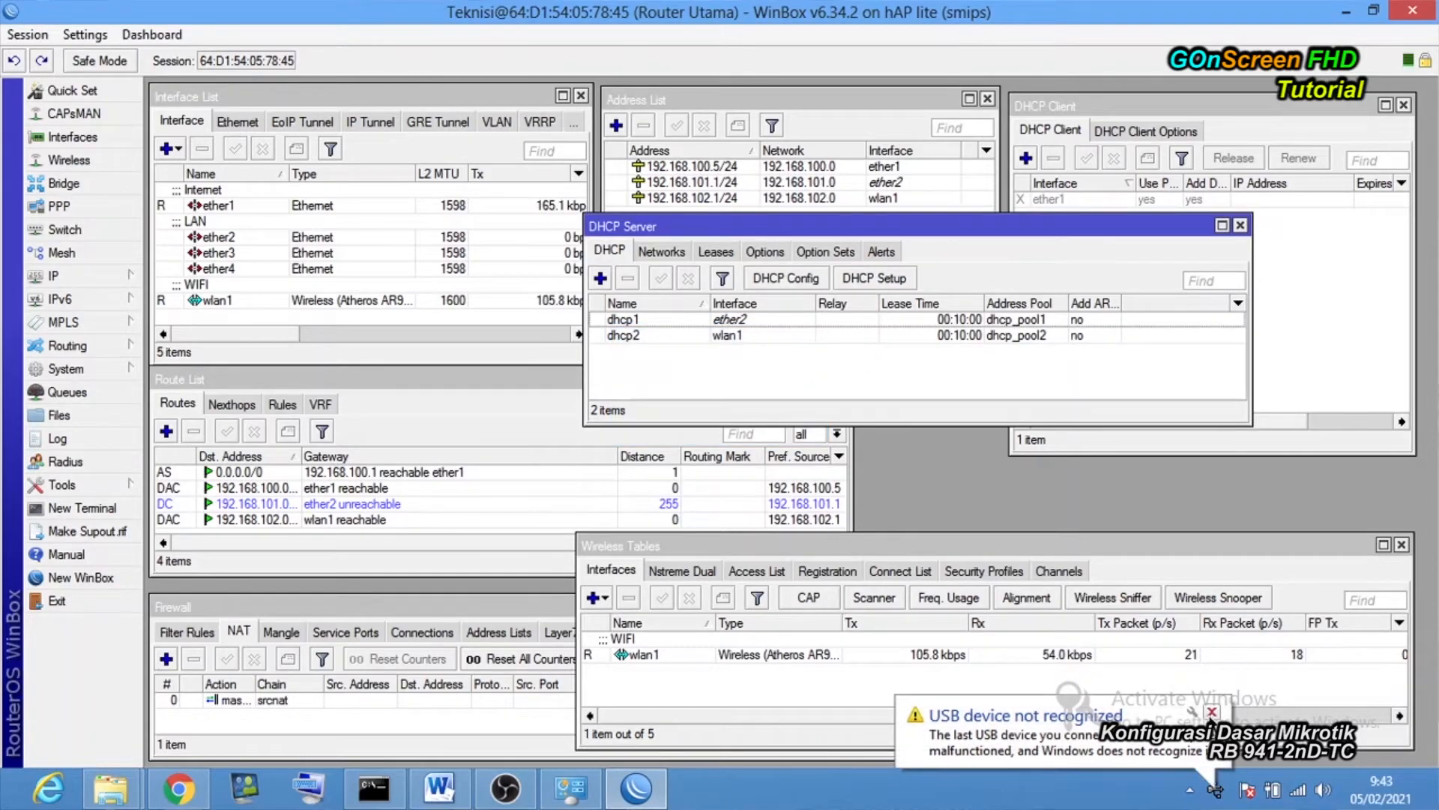
# Switch the Wi-Fi adapter's IPv4 settings to obtain IP address and DNS servers automatically.
pyautogui.click(586, 800)
pyautogui.rightClick(803, 255)
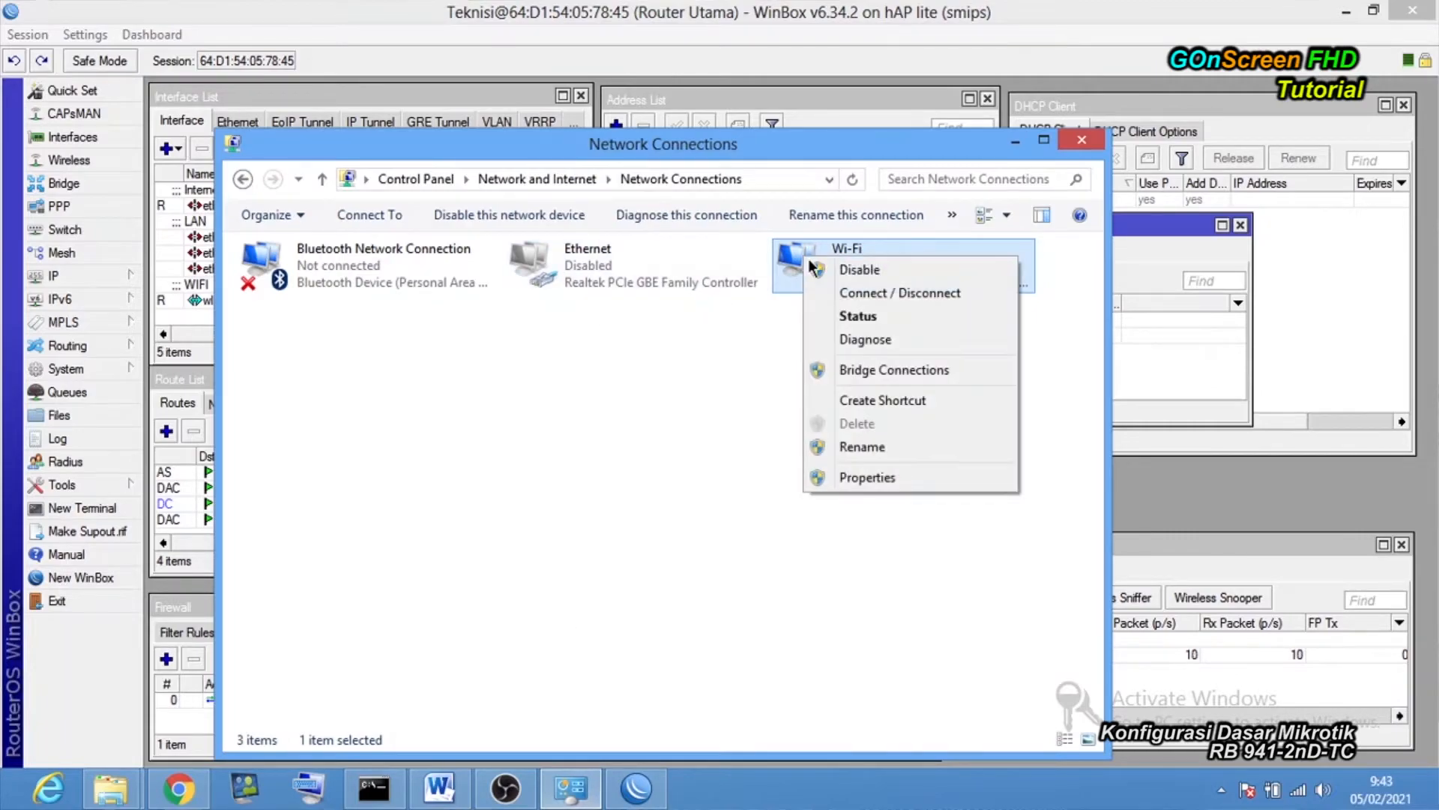
pyautogui.click(862, 477)
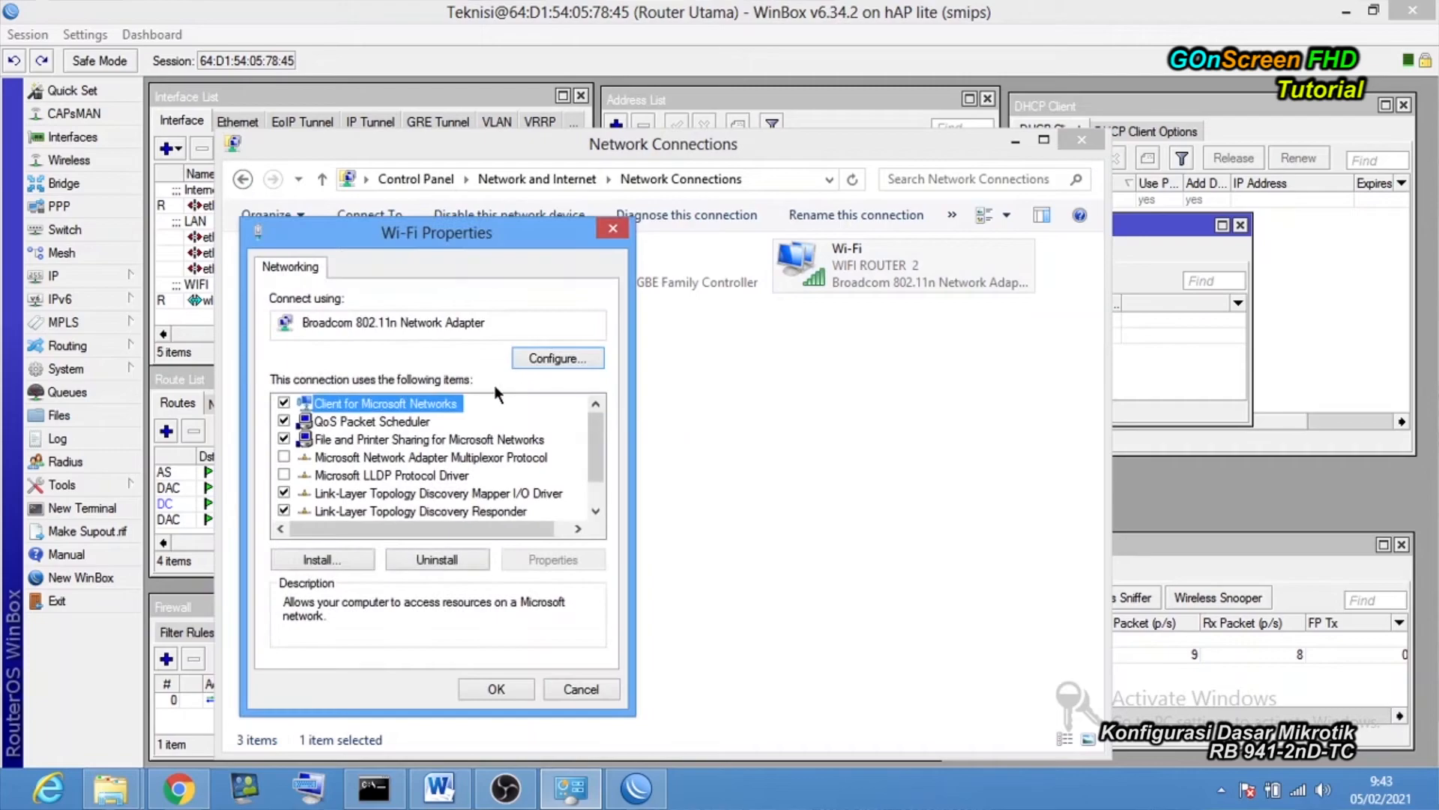
pyautogui.moveTo(598, 435); pyautogui.dragTo(605, 495)
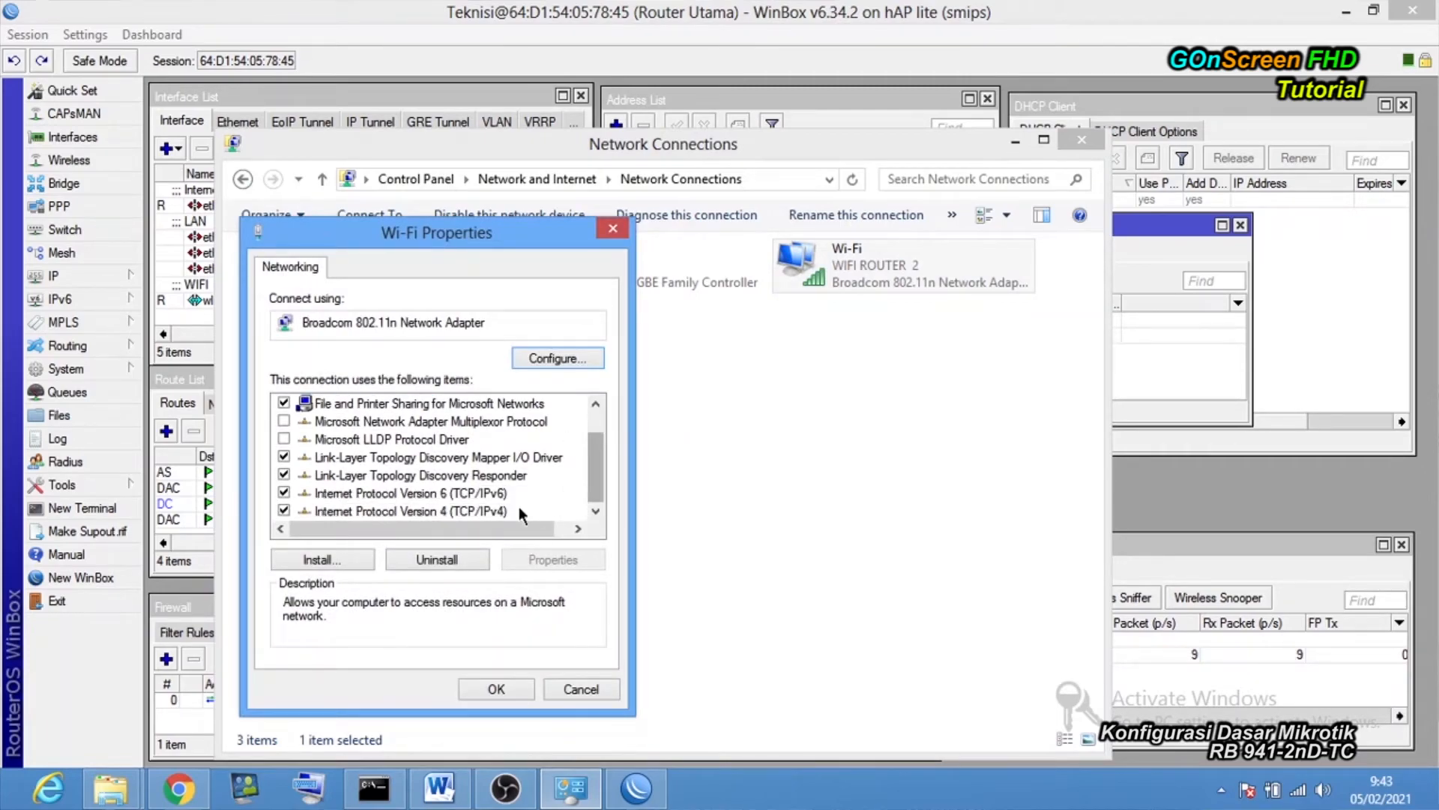
pyautogui.doubleClick(434, 511)
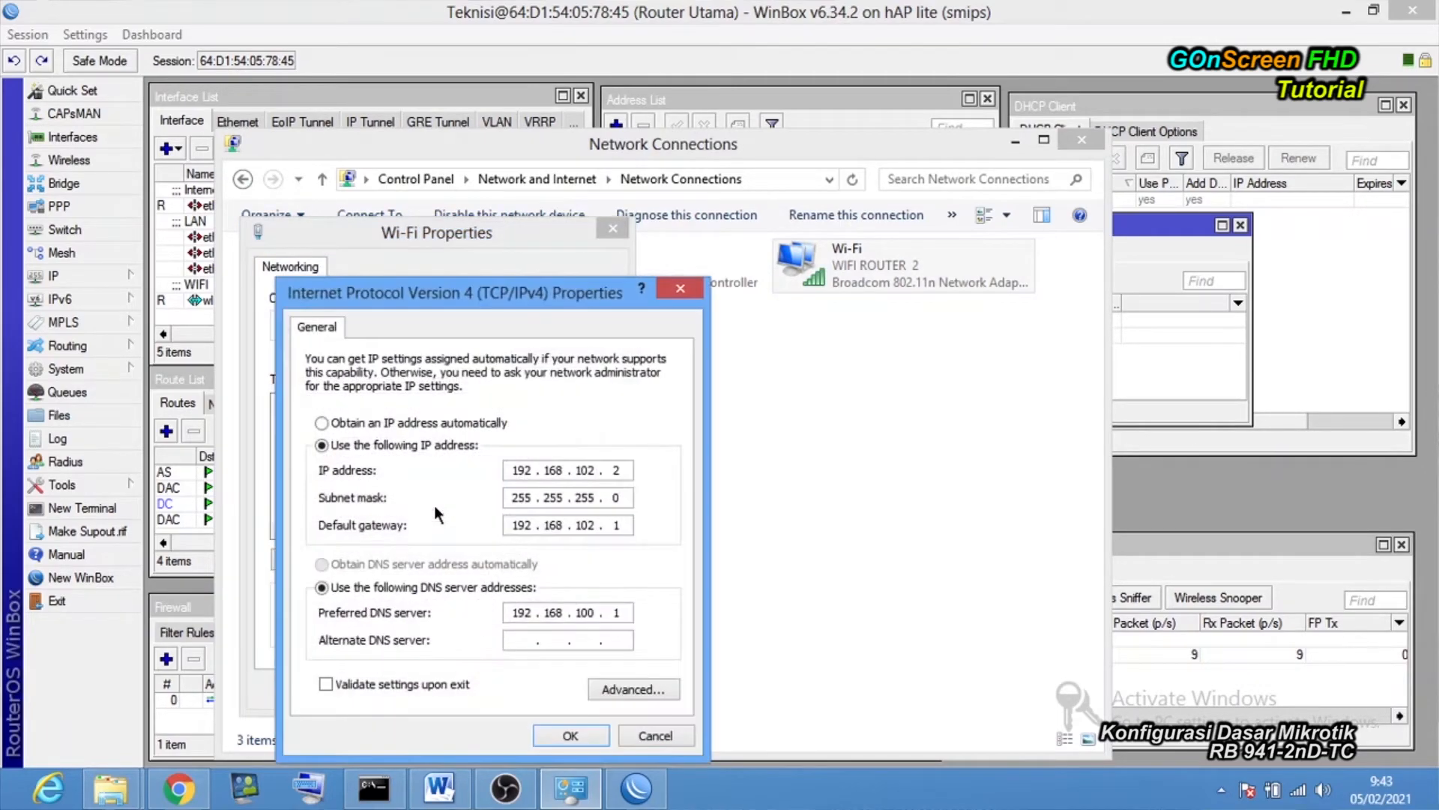
pyautogui.moveTo(549, 302); pyautogui.dragTo(691, 116)
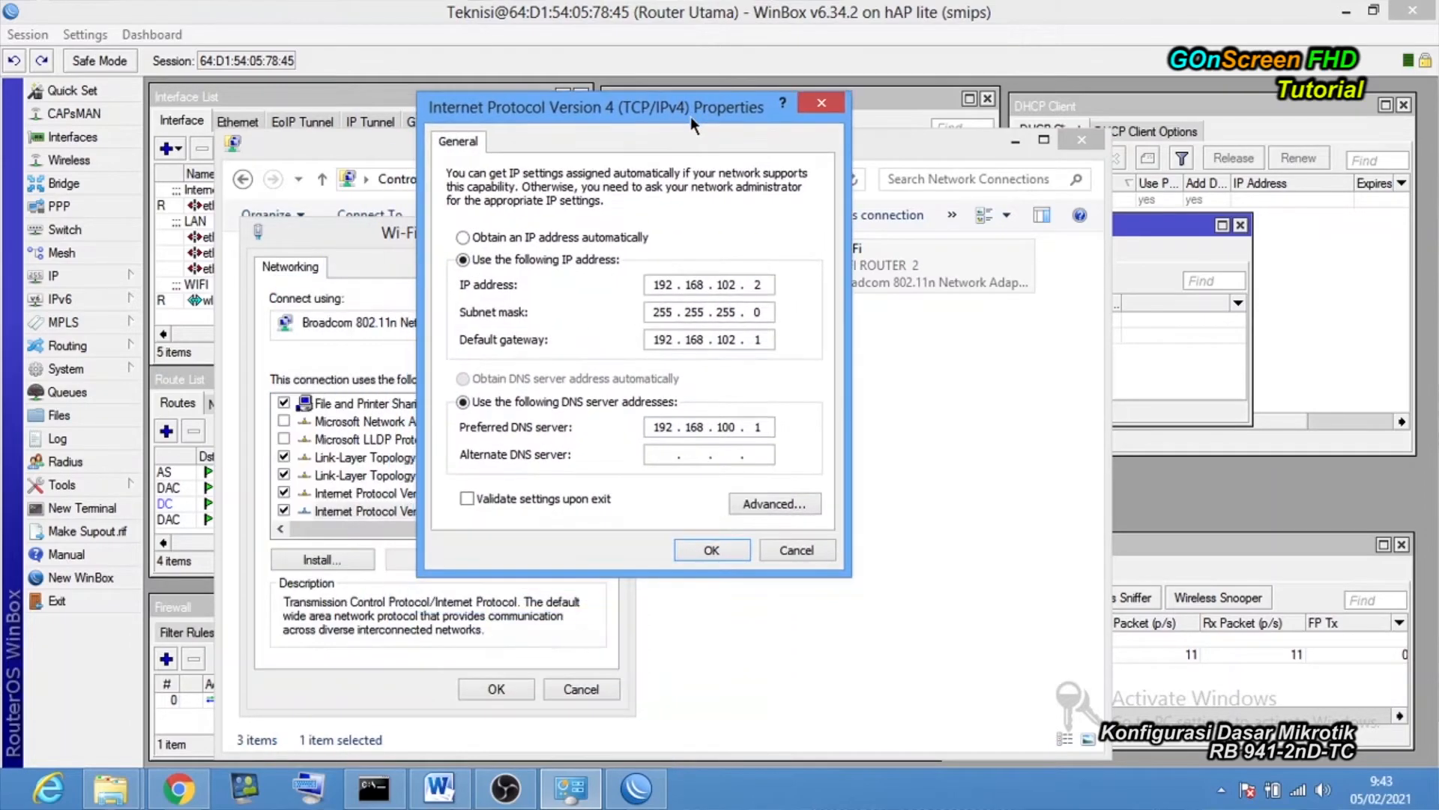
pyautogui.click(554, 237)
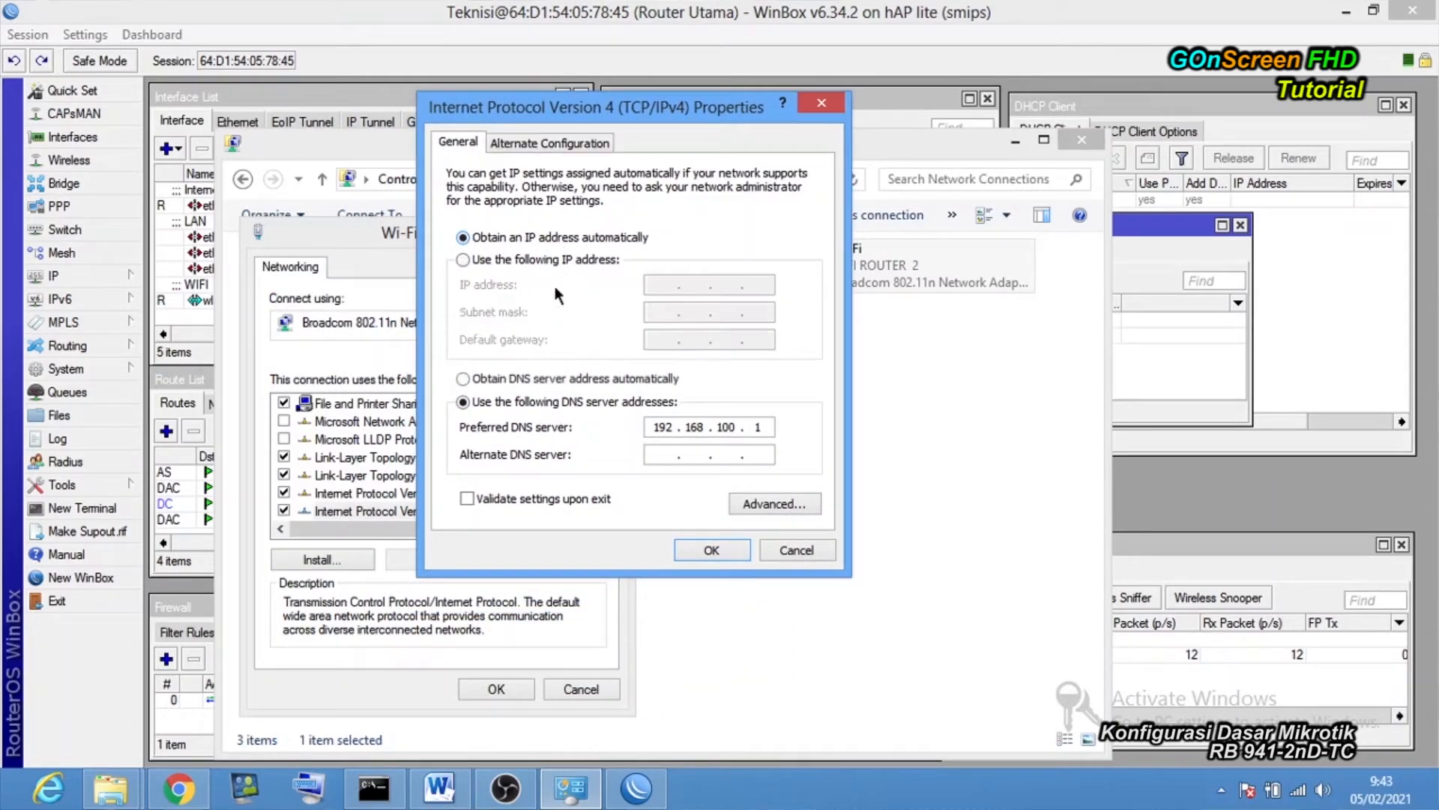
pyautogui.click(520, 380)
pyautogui.click(706, 551)
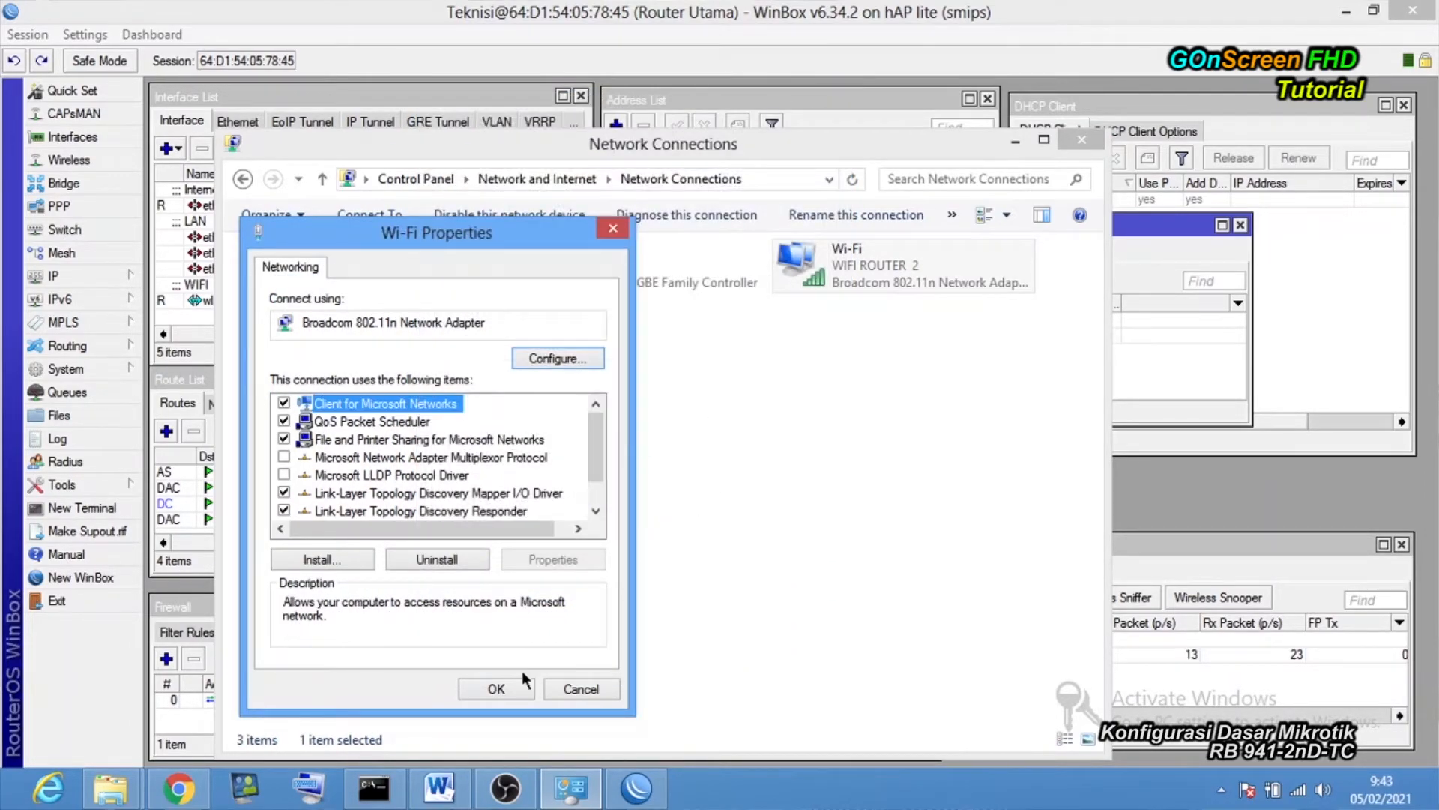
pyautogui.click(496, 688)
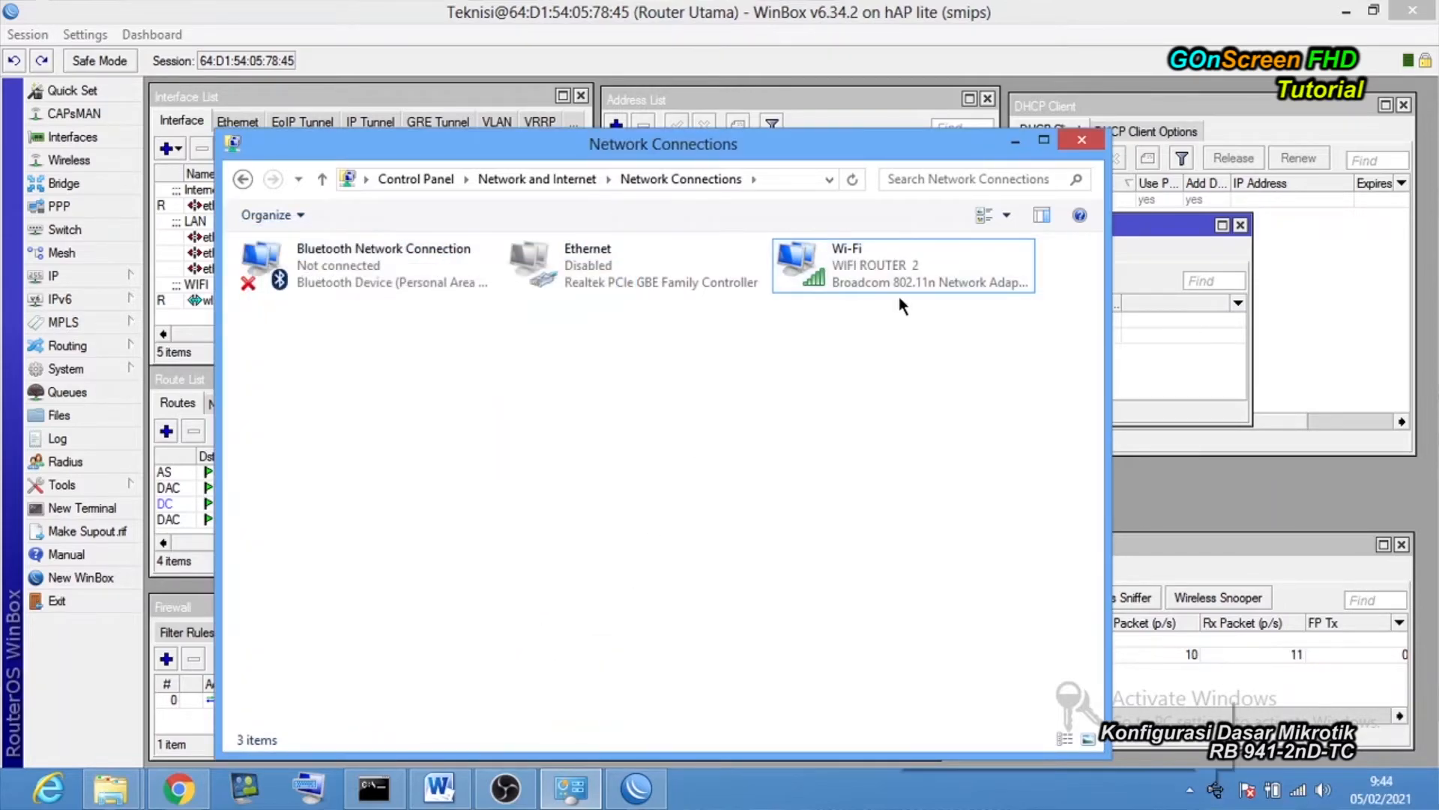
# Hide the network connections window, USB notice and WinBox, and bring Command Prompt to the centre.
pyautogui.click(1014, 142)
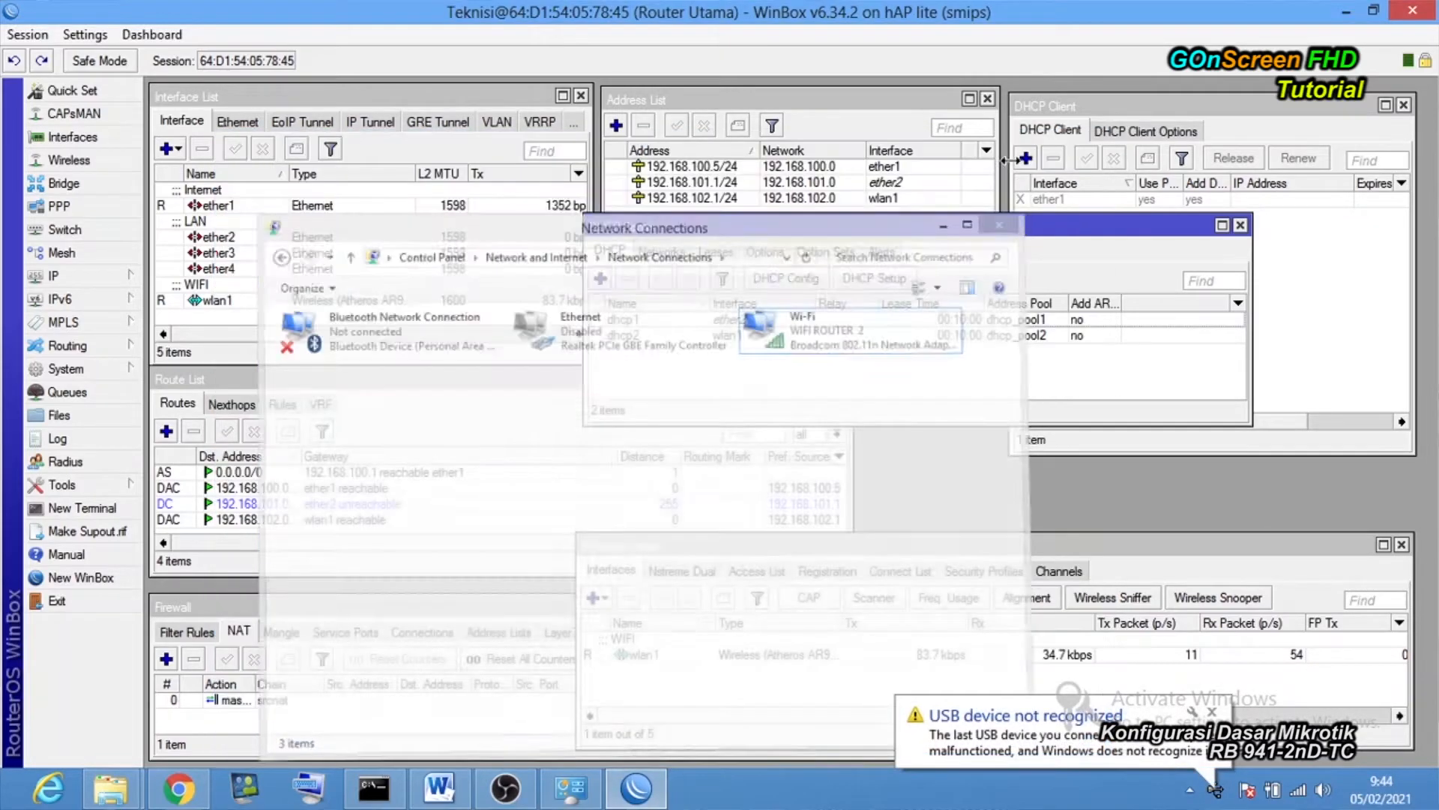
pyautogui.click(1210, 713)
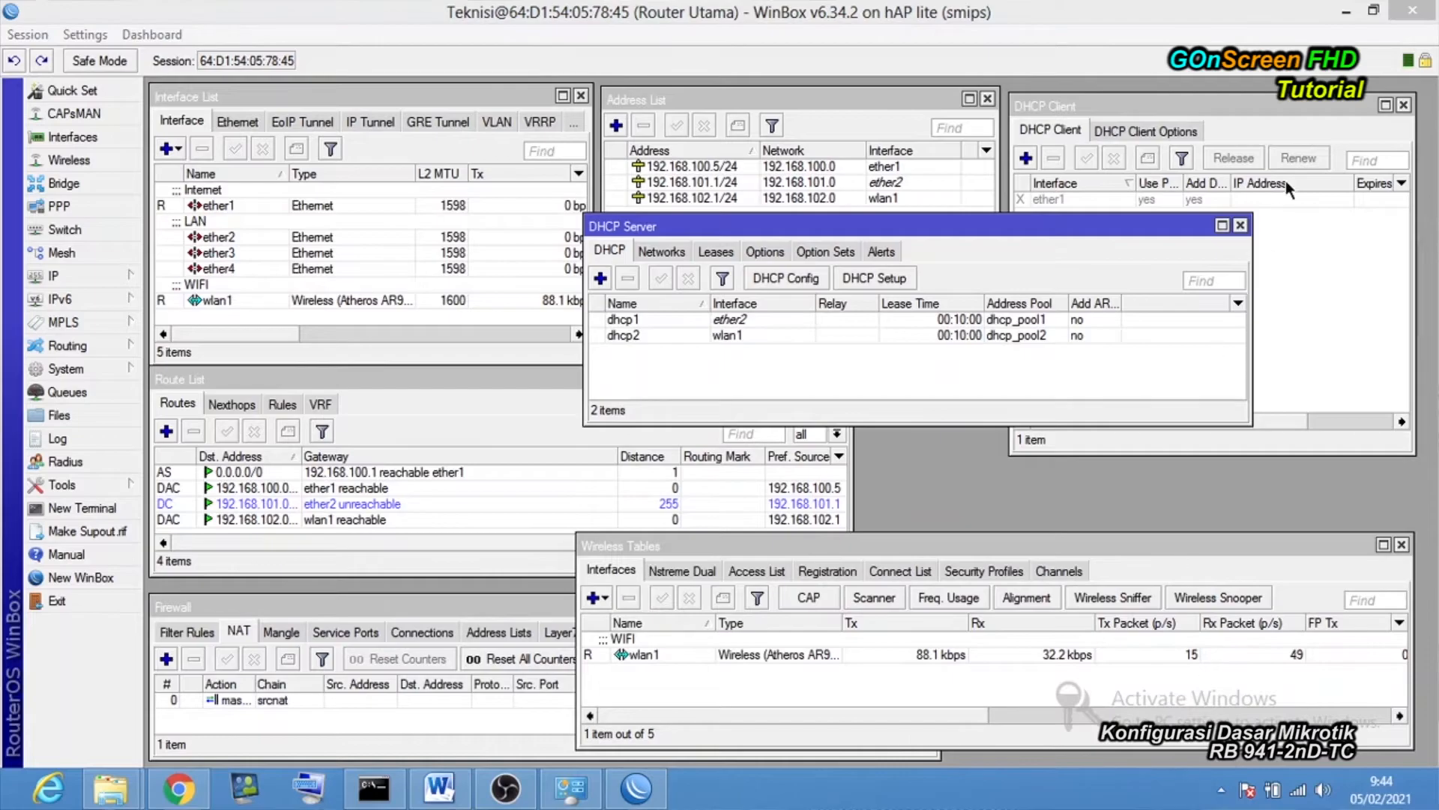
pyautogui.click(1346, 11)
pyautogui.click(373, 788)
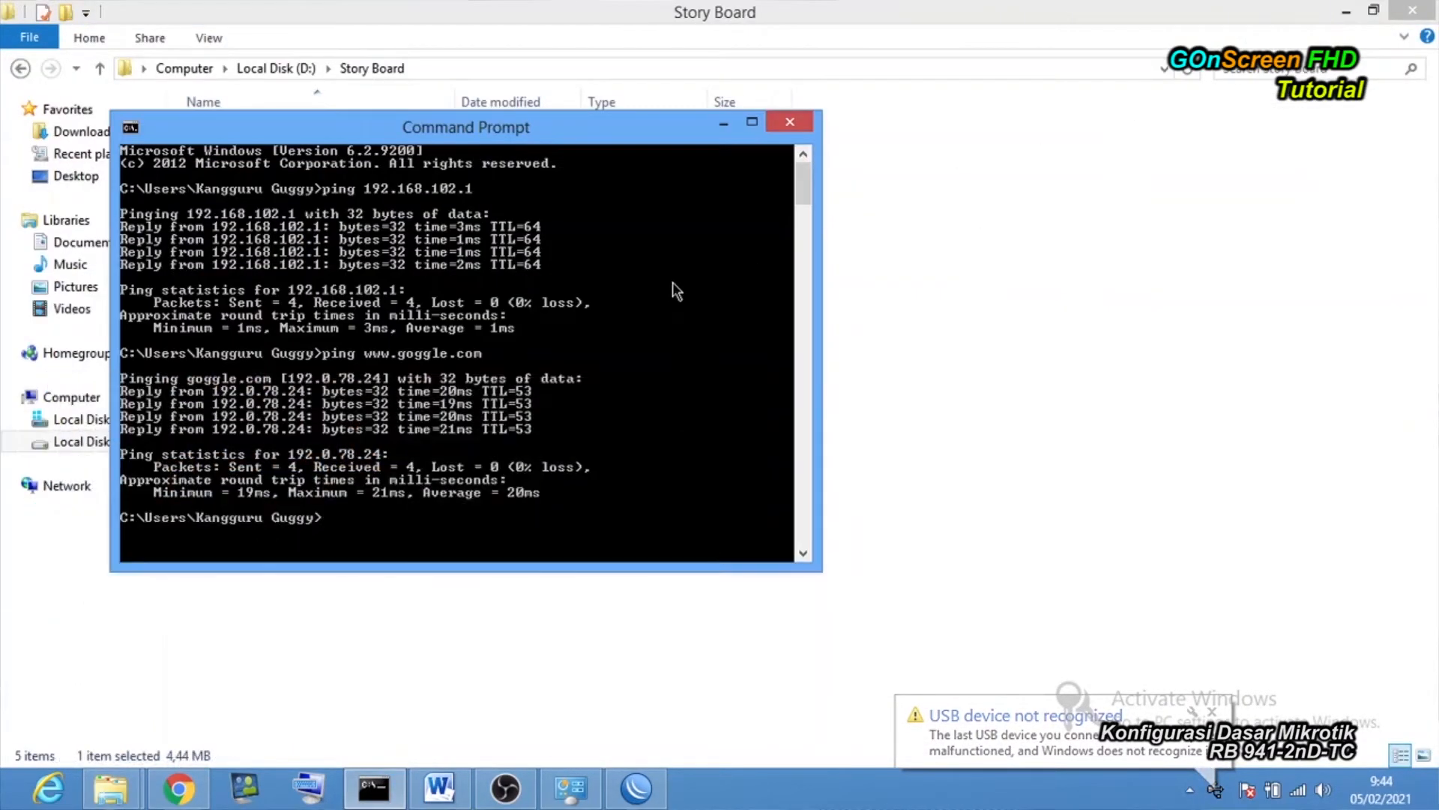
pyautogui.click(1345, 12)
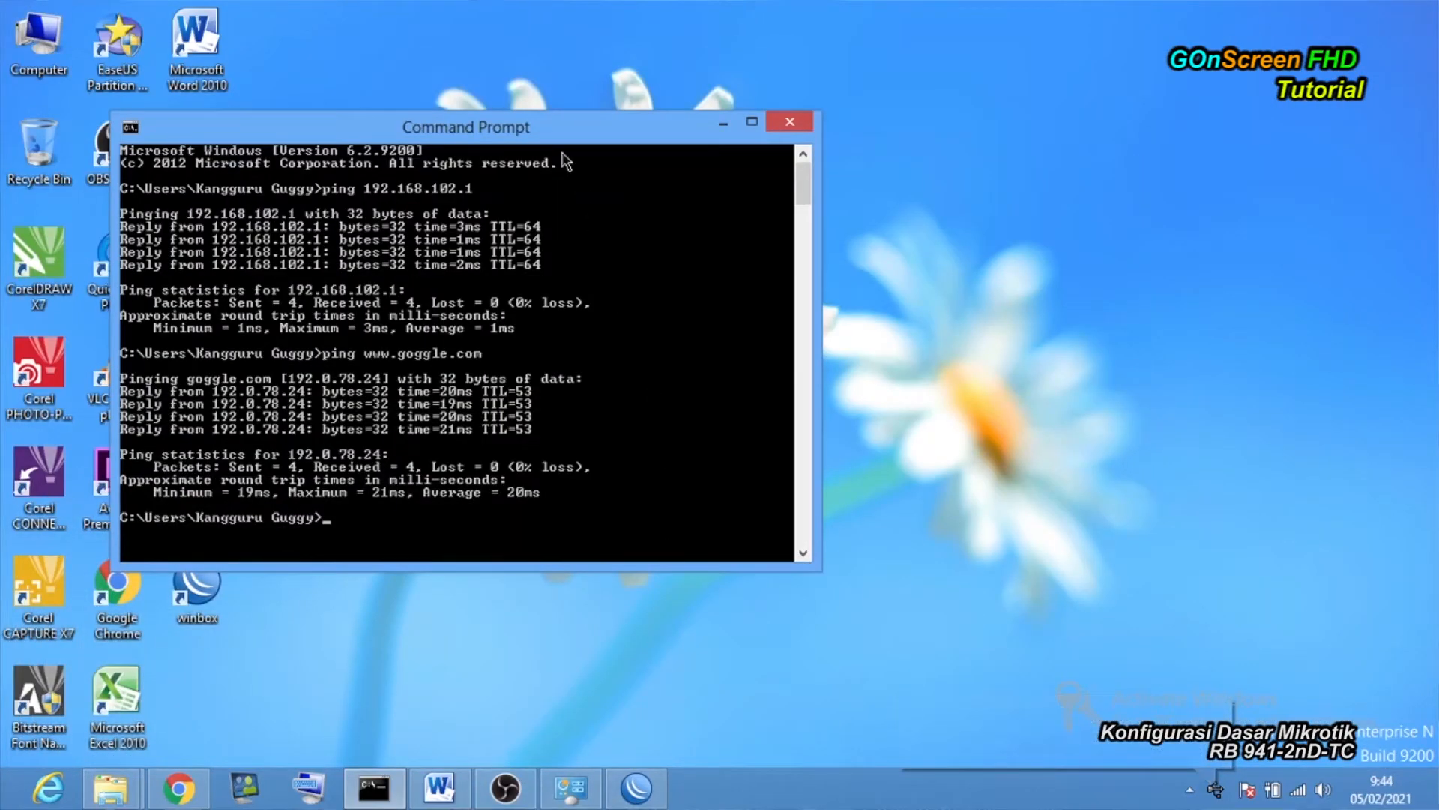
pyautogui.moveTo(559, 137); pyautogui.dragTo(752, 152)
pyautogui.write('ping')
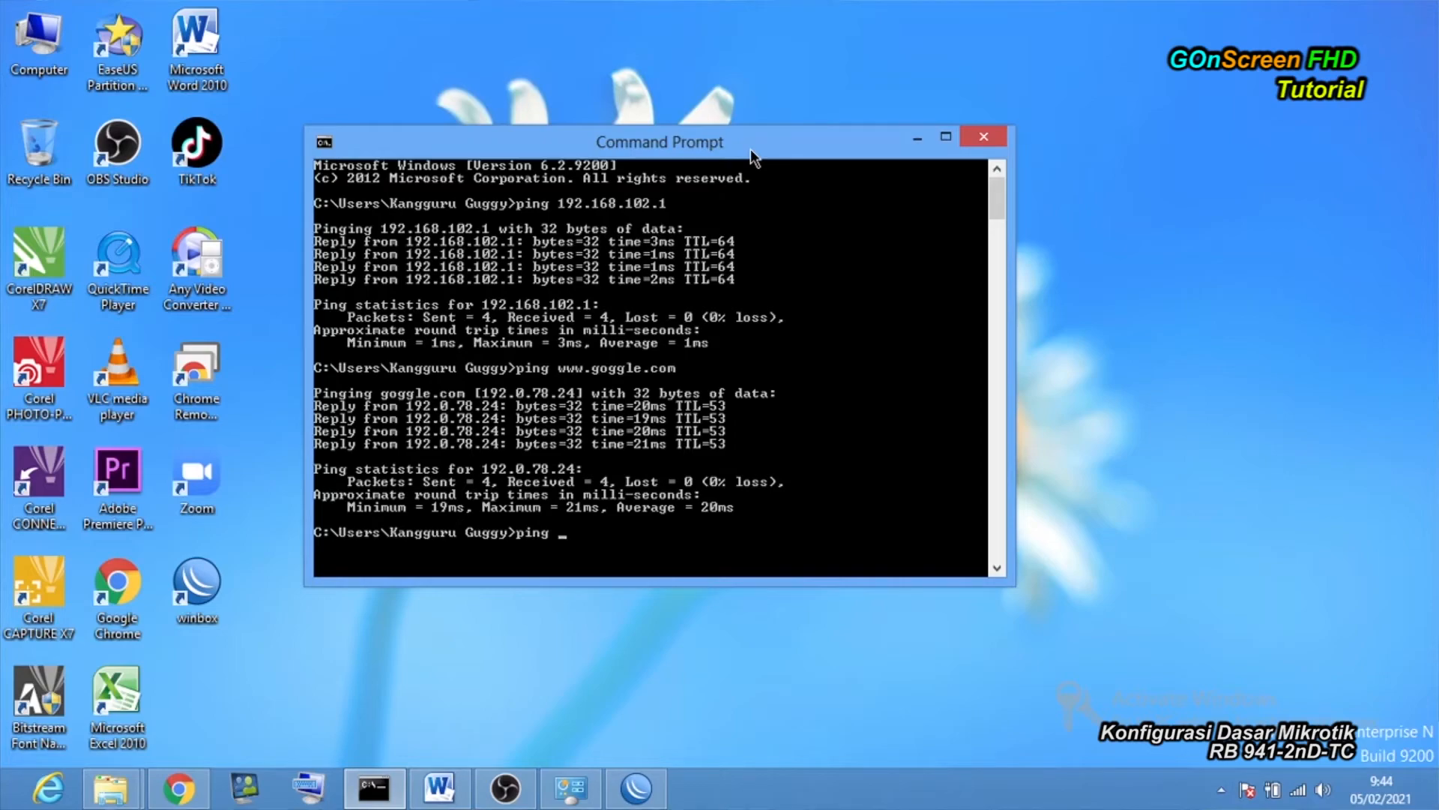
pyautogui.write('www')
pyautogui.press('BackSpace')
pyautogui.write('.goggle.com')
pyautogui.press('Return')
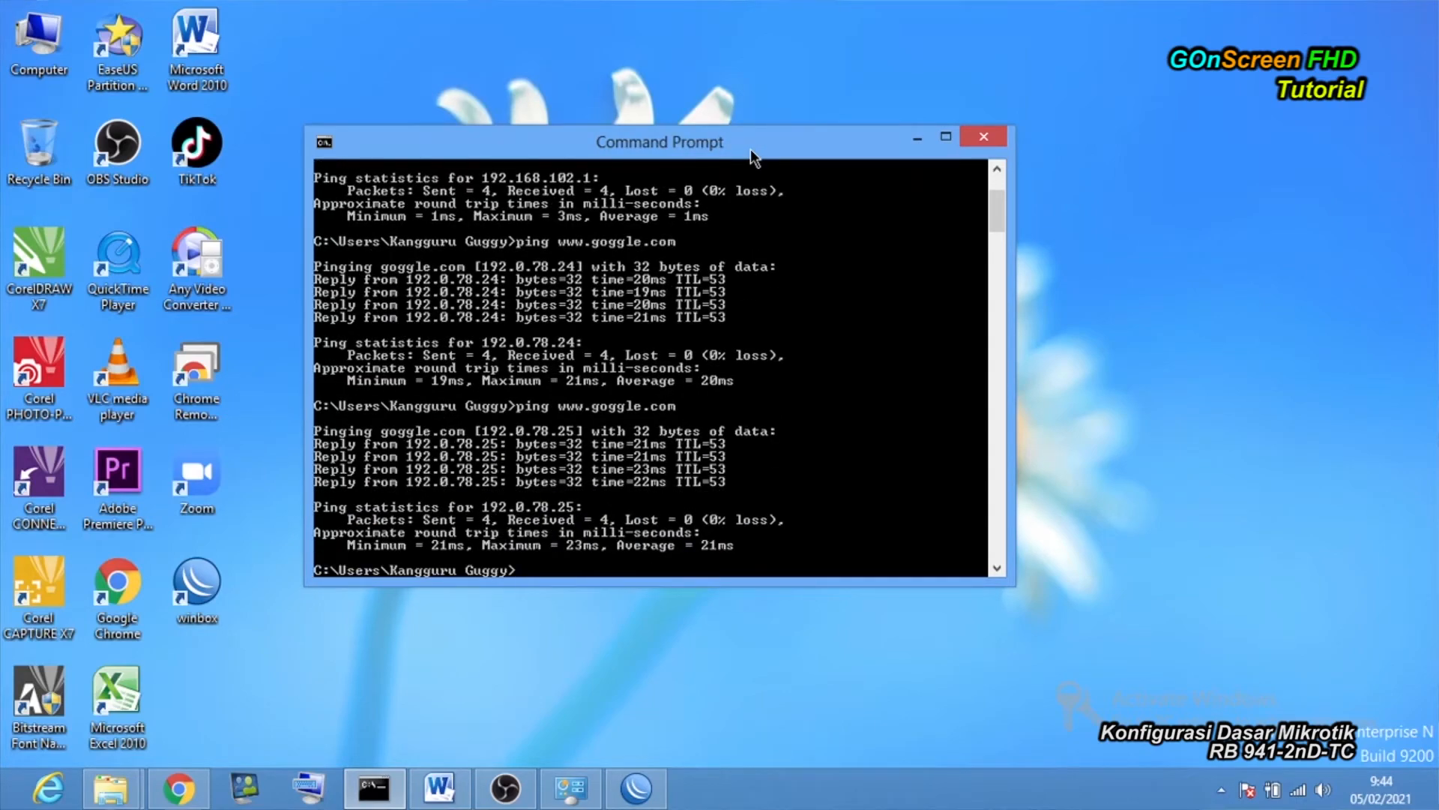
pyautogui.click(985, 136)
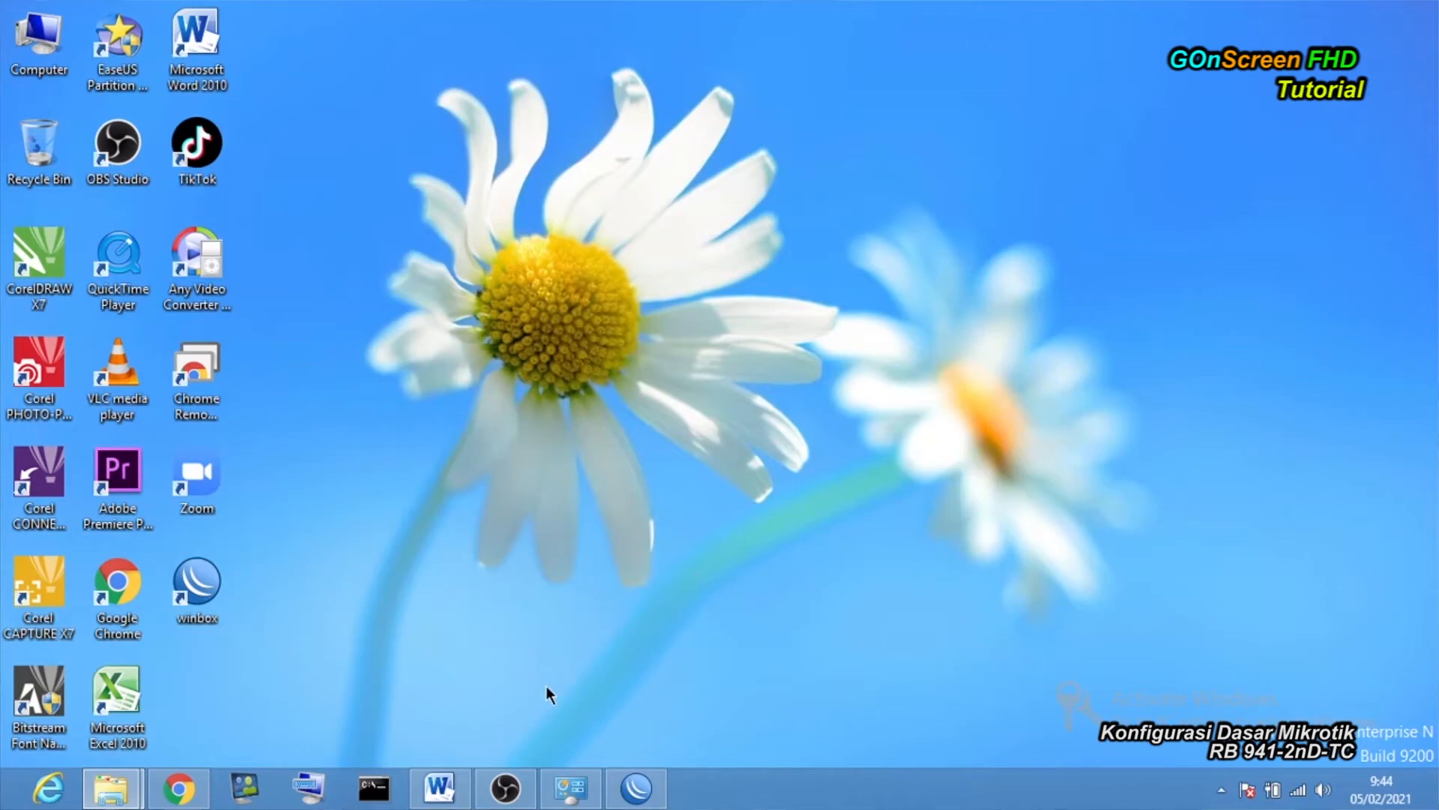
pyautogui.click(571, 787)
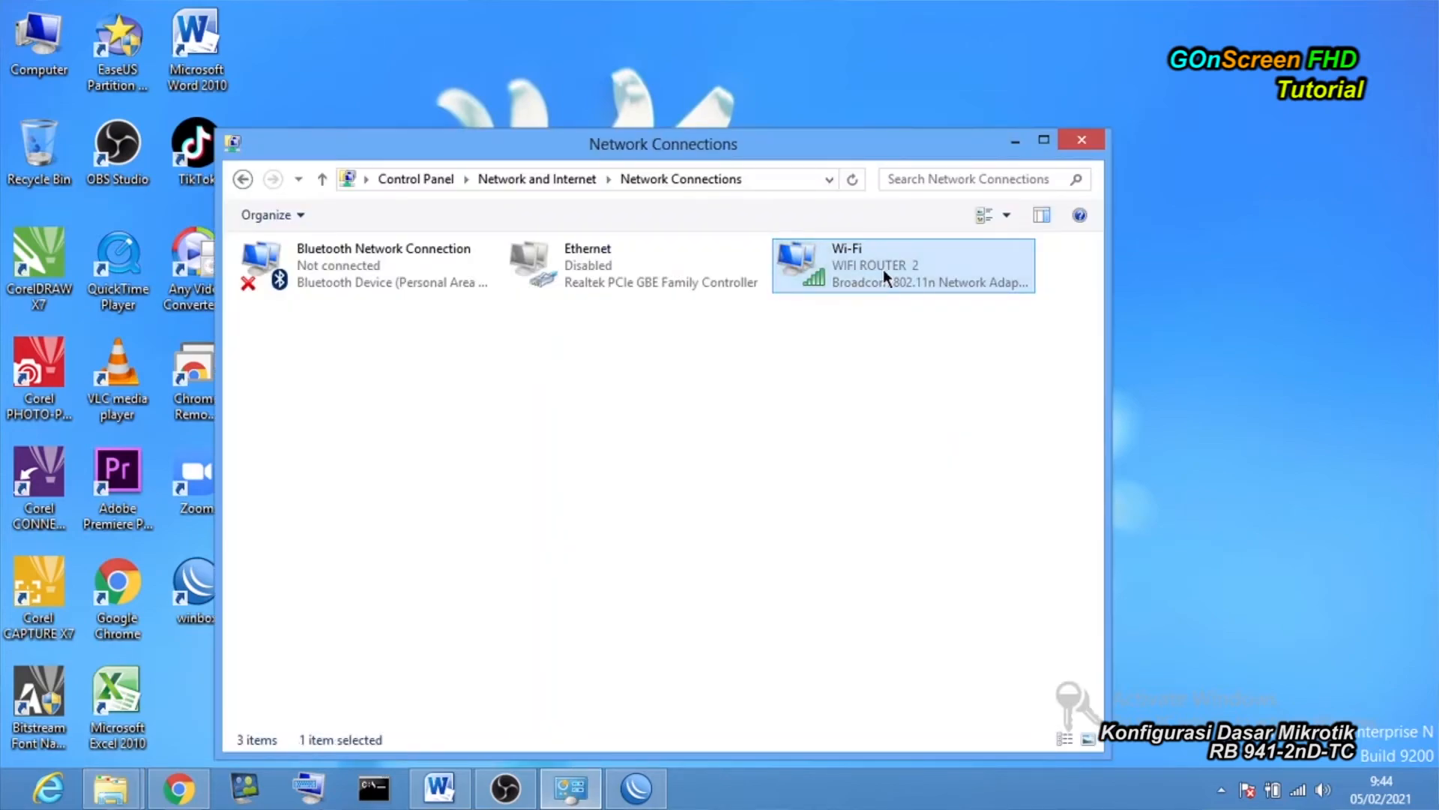
pyautogui.doubleClick(883, 269)
pyautogui.click(604, 422)
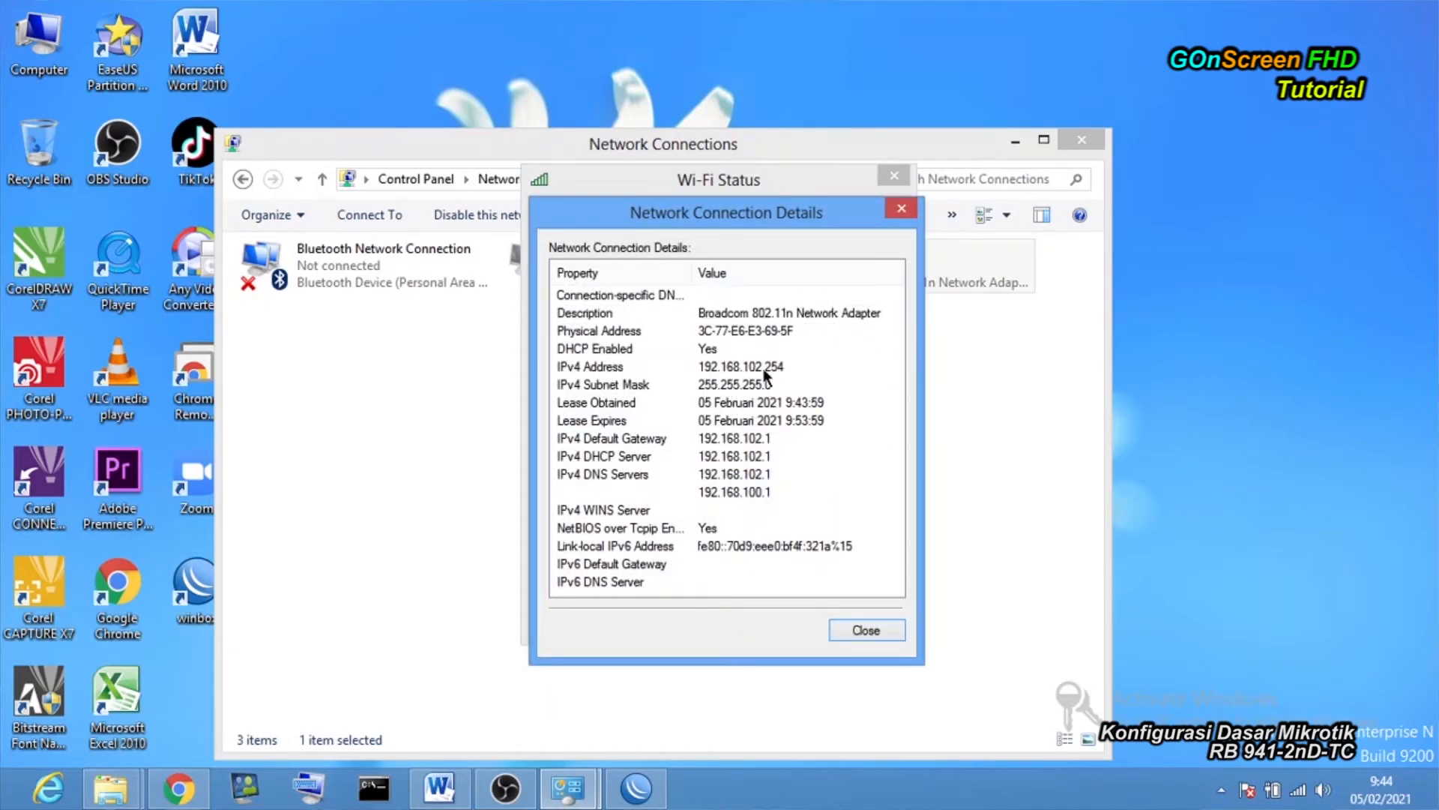
pyautogui.click(883, 630)
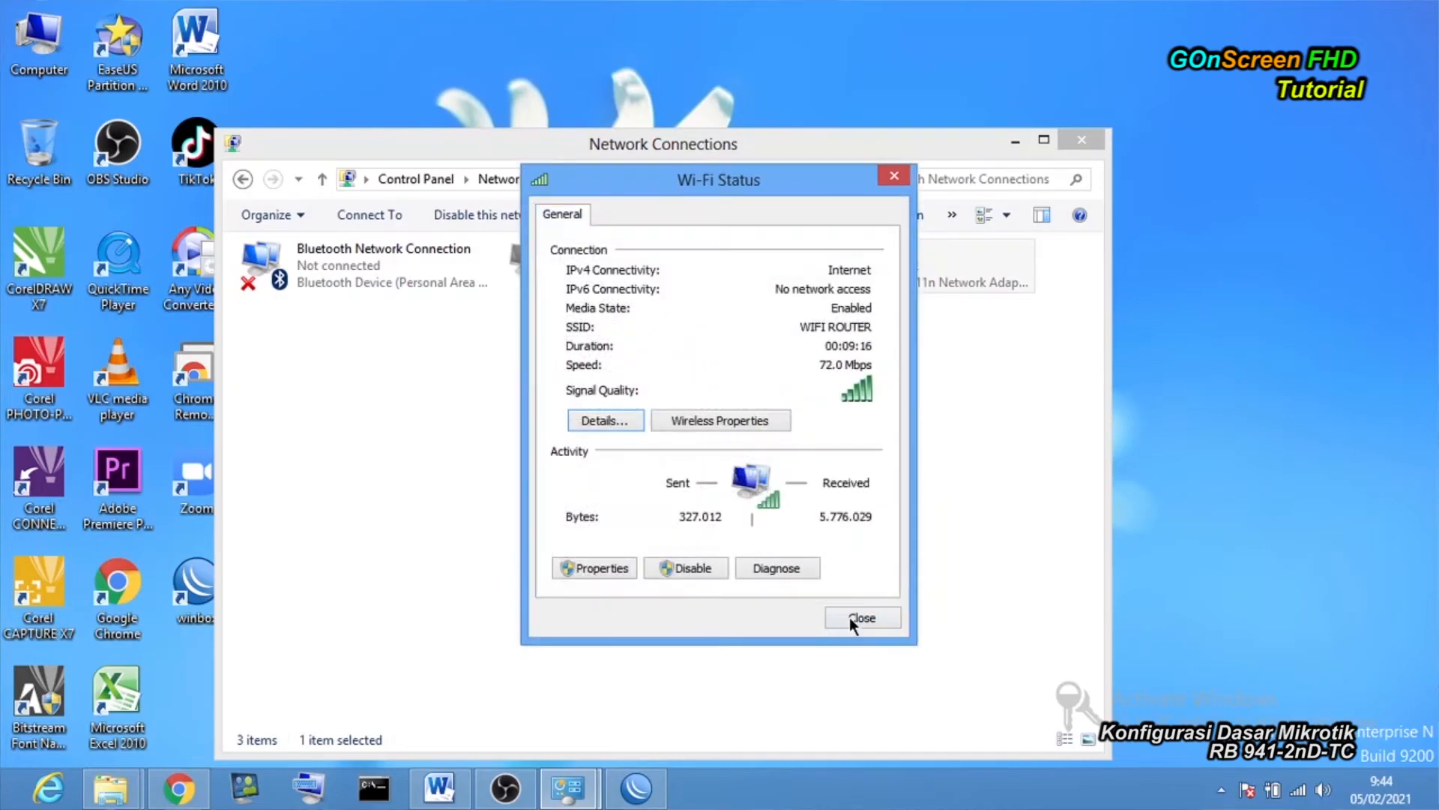
pyautogui.click(601, 564)
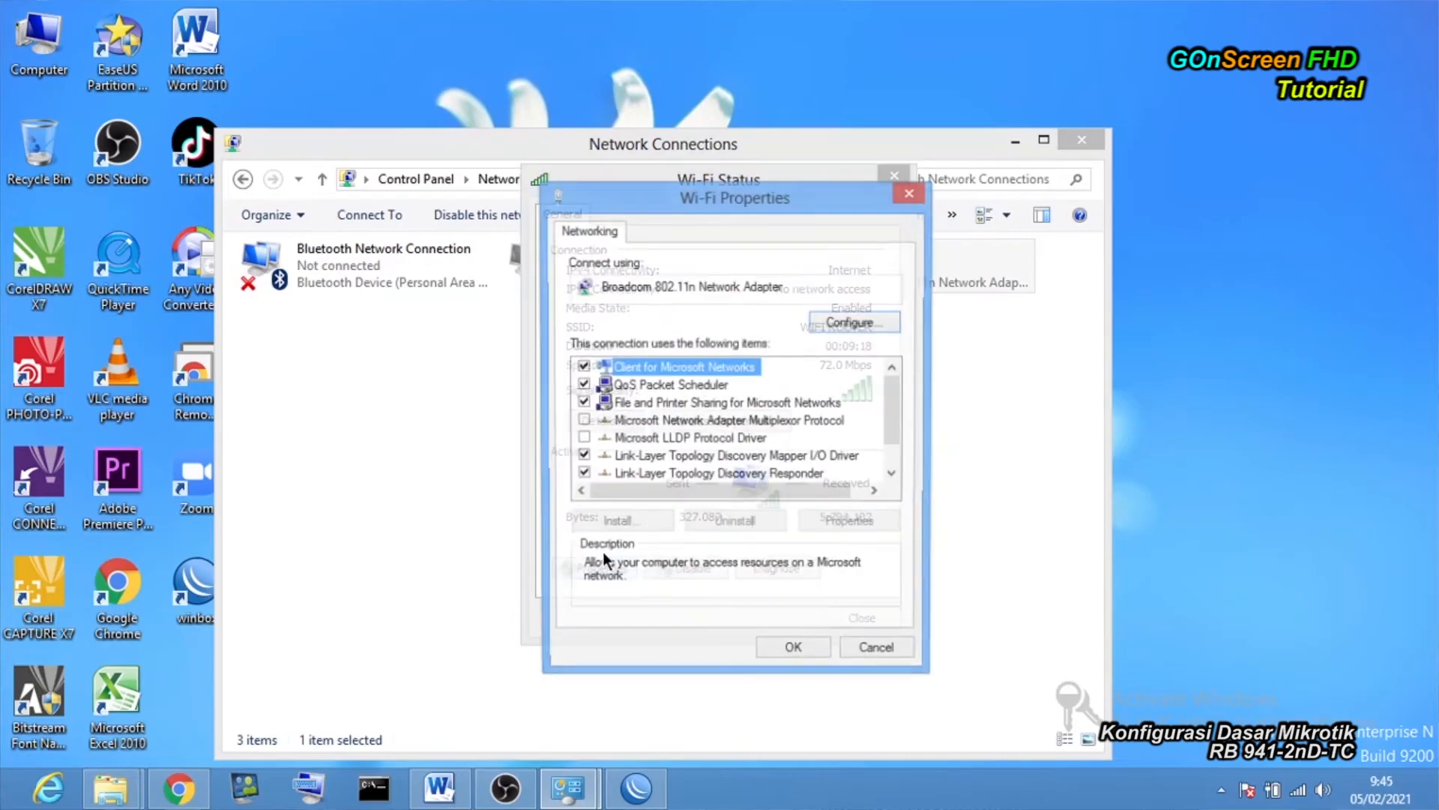
pyautogui.moveTo(422, 318); pyautogui.dragTo(422, 335)
pyautogui.click(367, 341)
pyautogui.click(404, 361)
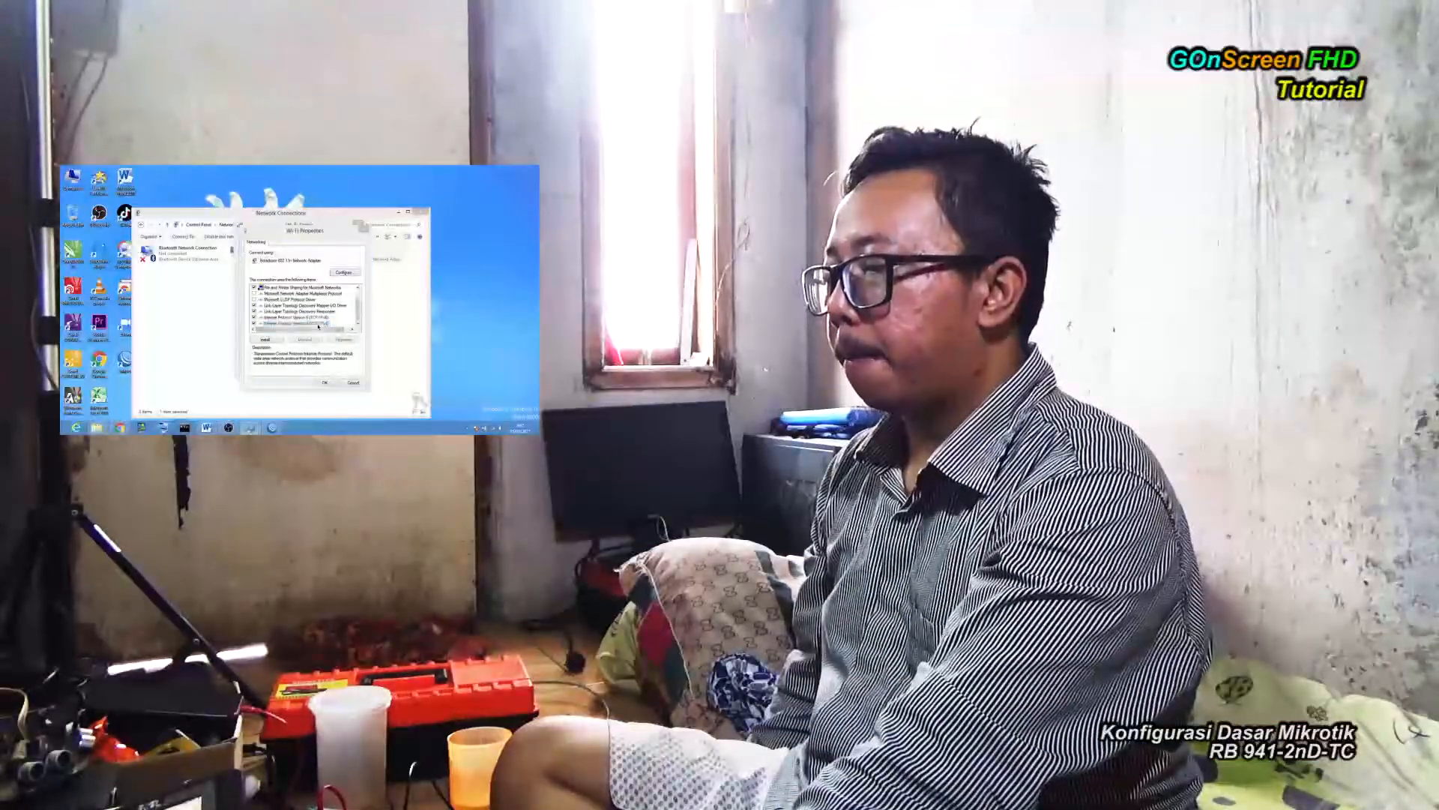
pyautogui.click(348, 405)
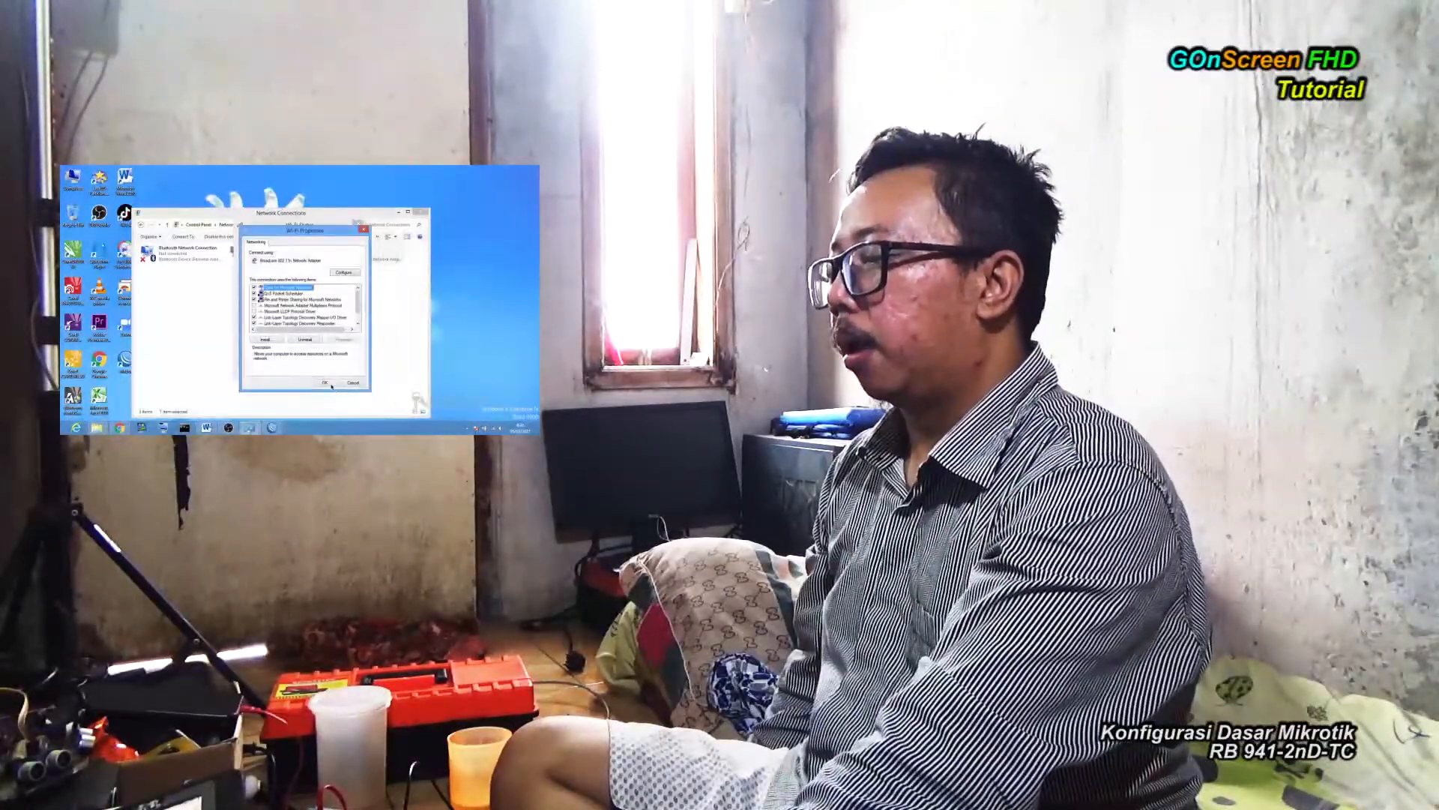
pyautogui.click(349, 381)
pyautogui.click(347, 370)
pyautogui.click(422, 213)
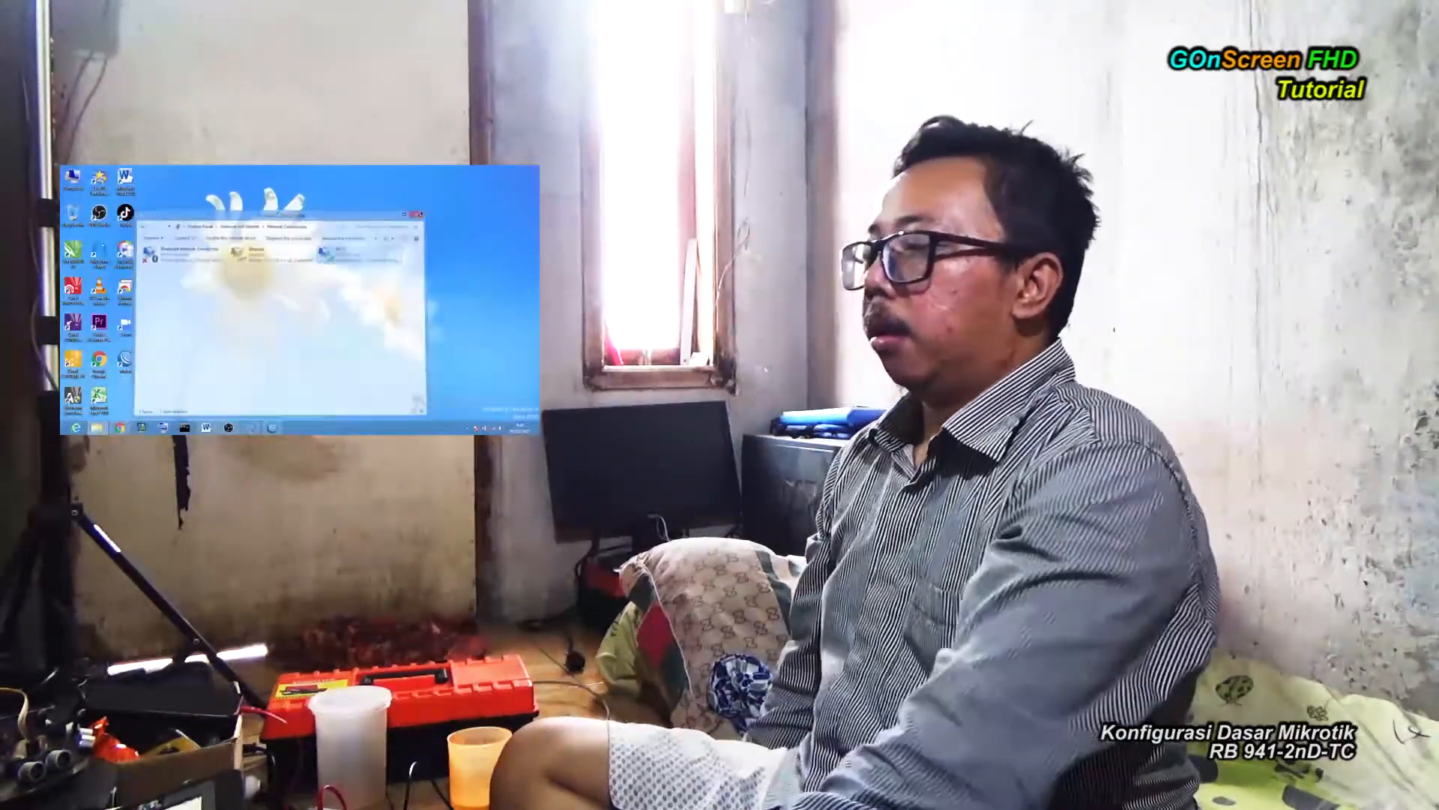